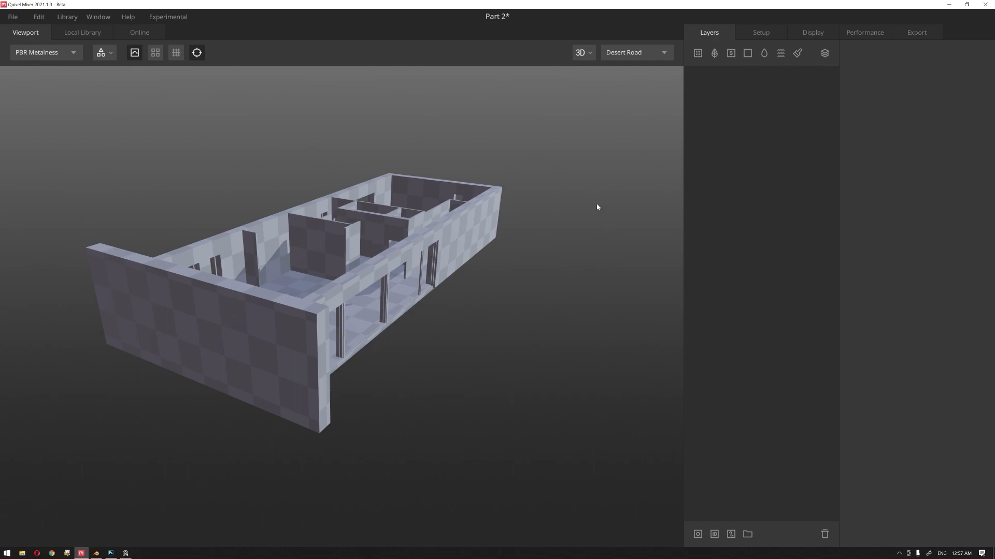
Step: Examine the checkered building model from the front corner, from above and from its rear end
drag(593, 257, 540, 303)
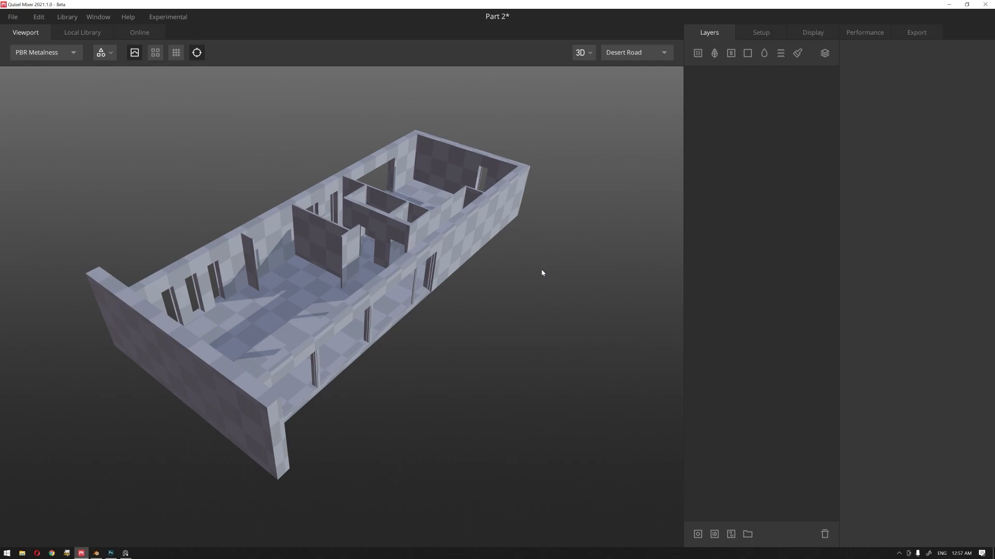
middle_drag(541, 271, 520, 242)
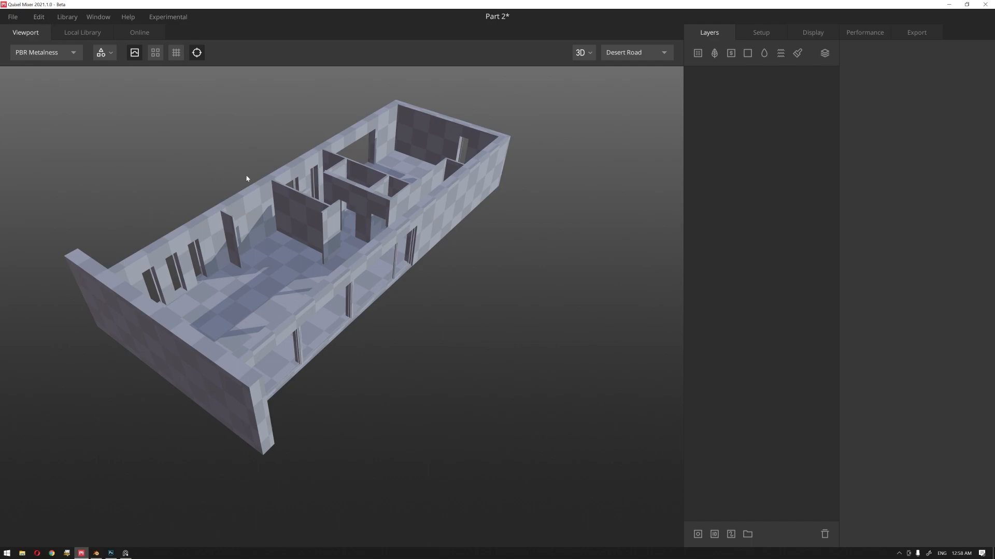
mouse_move(498, 269)
mouse_down()
mouse_move(451, 280)
mouse_move(344, 257)
mouse_move(316, 264)
mouse_up()
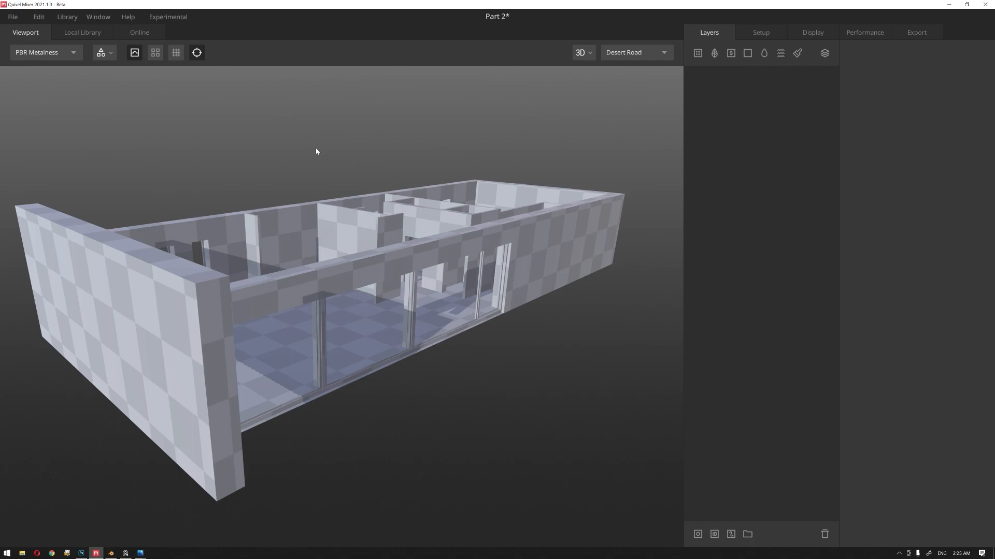
drag(317, 150, 347, 145)
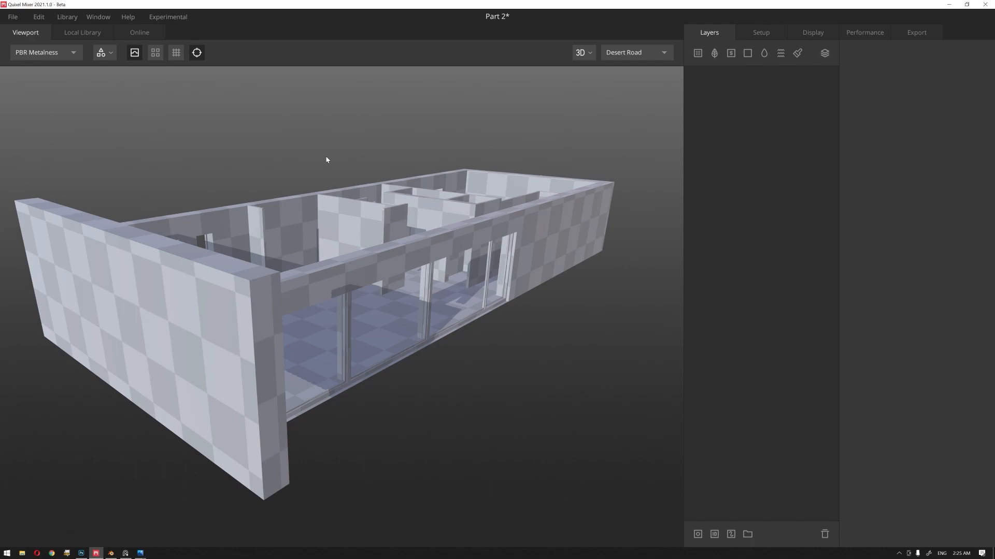
drag(359, 180, 353, 179)
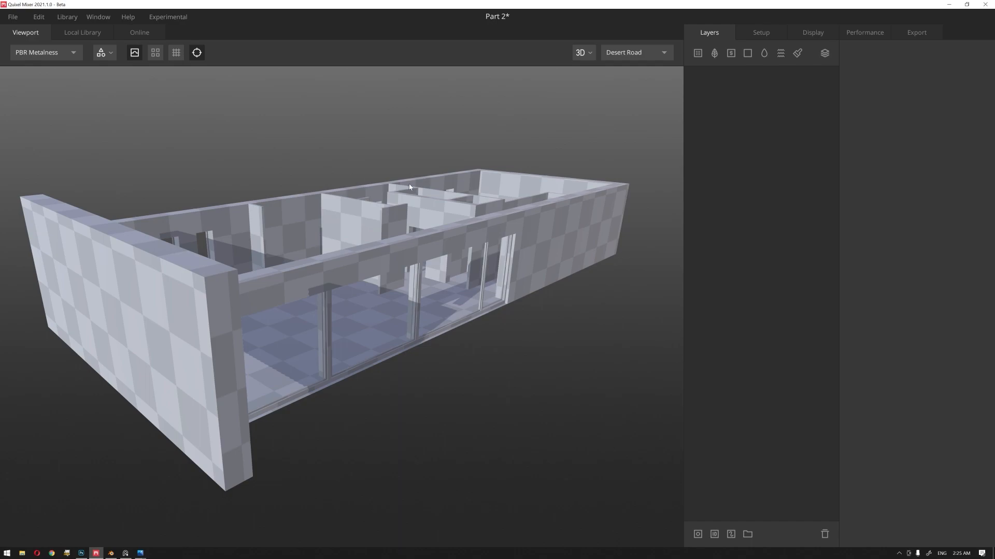
drag(394, 185, 373, 273)
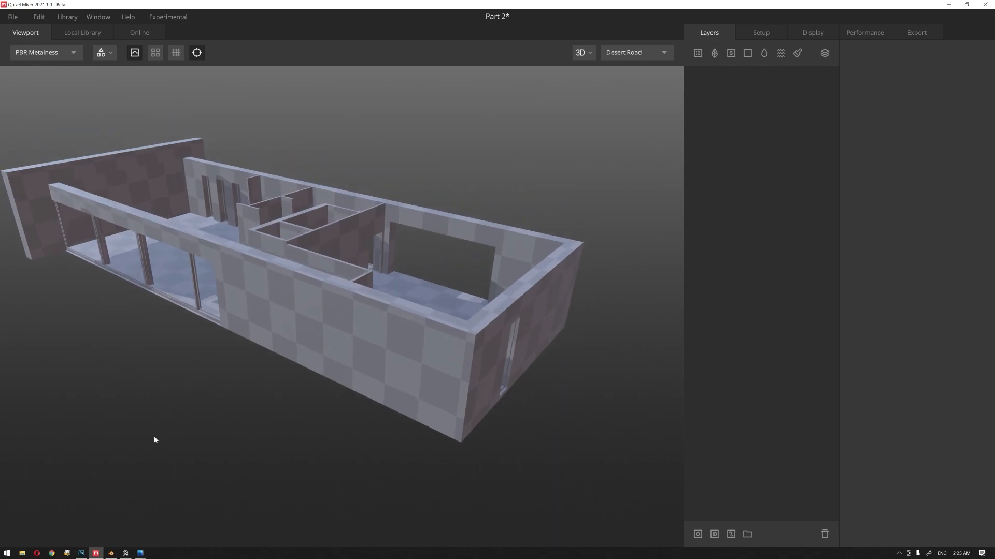
drag(216, 395, 256, 394)
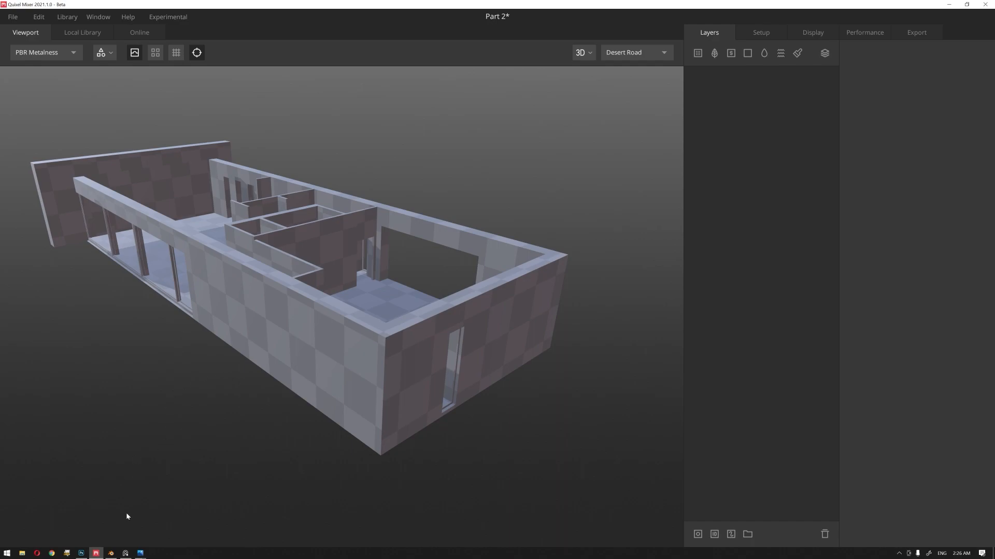
Step: Switch to Photos and view the GIF of the unfolding cube
mouse_move(140, 553)
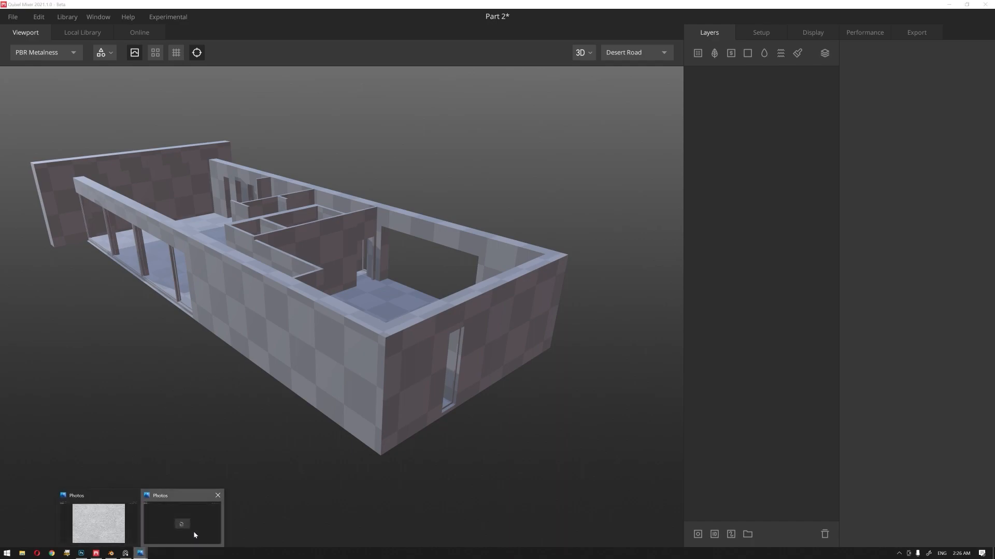
click(193, 528)
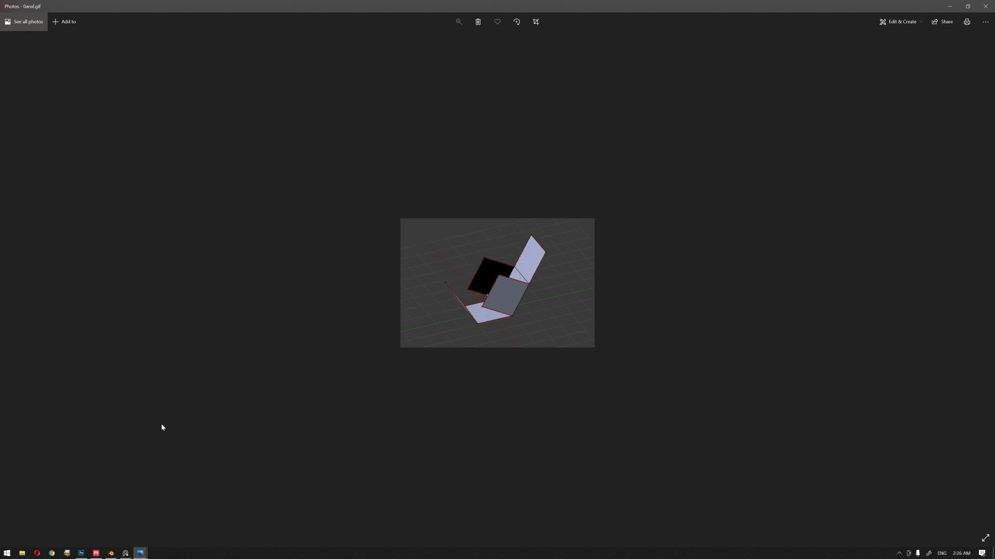
Step: Switch to Photoshop and copy the wood plank albedo image into the vert_id_material3.png document as a new layer
click(83, 553)
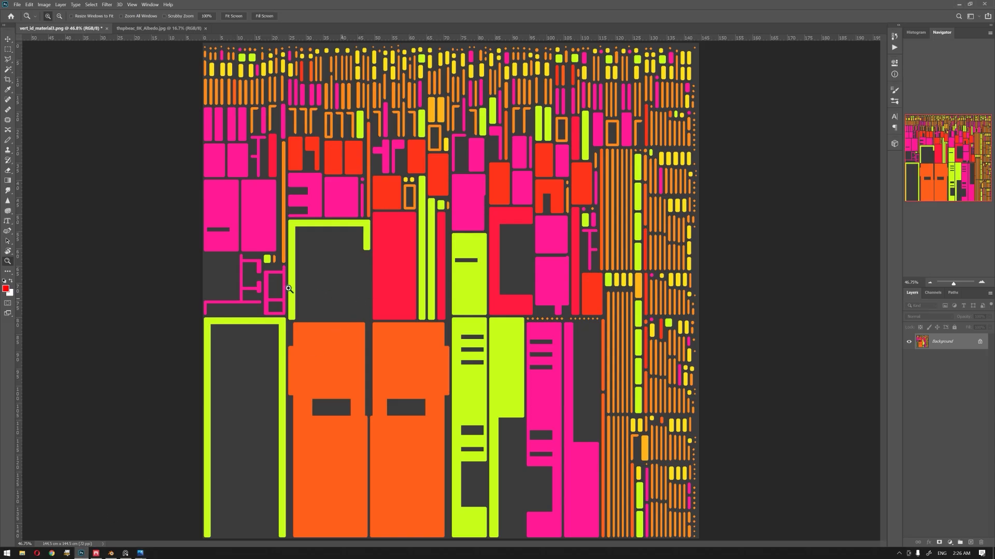
click(164, 28)
key(v)
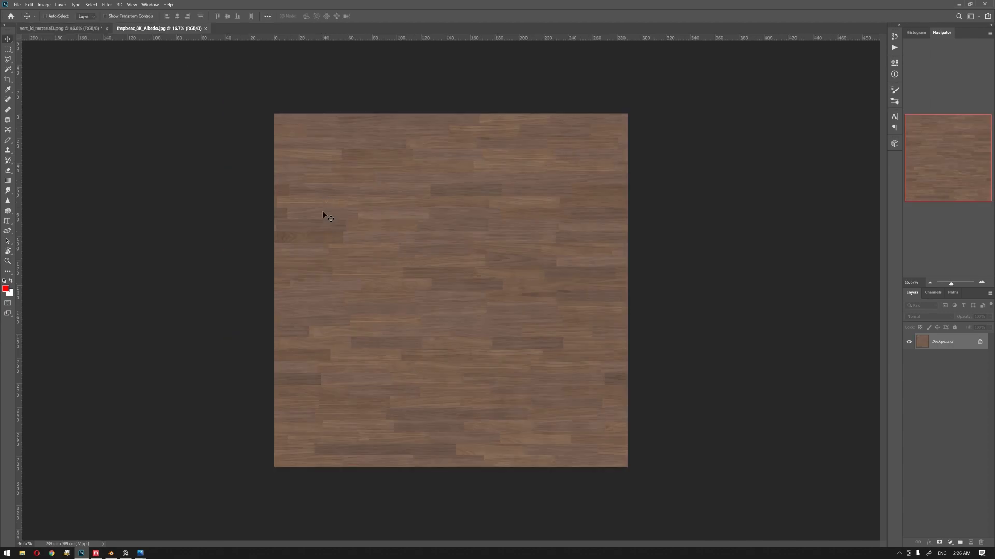
drag(60, 32, 327, 404)
Step: Scale the wood layer down to a small square and place it just below the dark cut-out of the first large orange shape
key(ctrl+t)
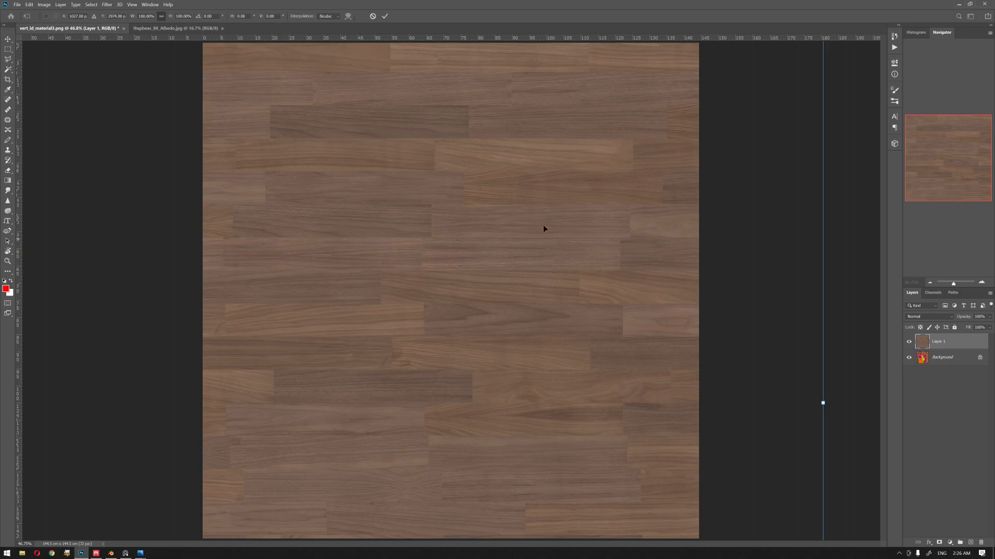
alt+scroll(489, 266, down, 3)
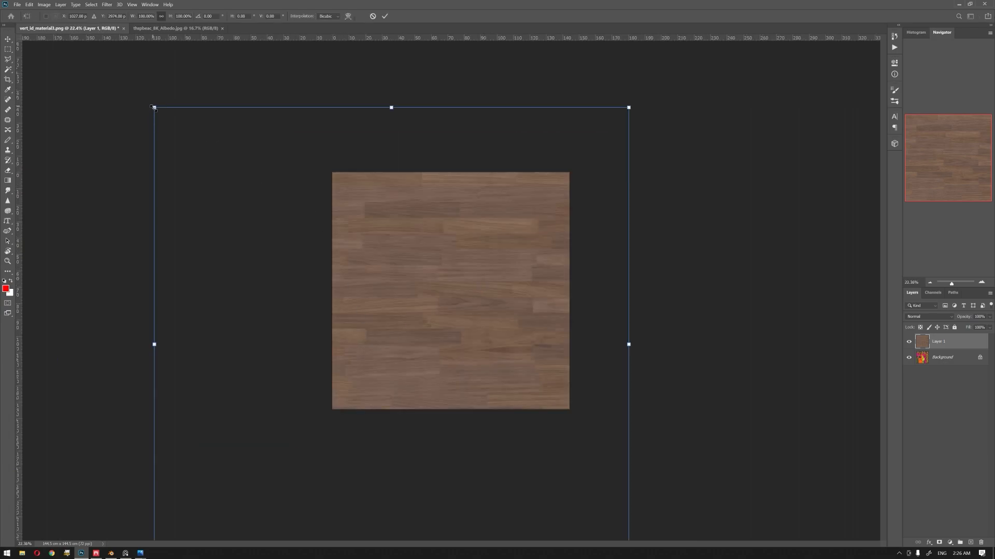
alt+drag(153, 108, 478, 398)
key(Return)
key(z)
drag(307, 319, 402, 306)
key(v)
drag(312, 163, 306, 254)
Step: Rotate the small wood layer 90° clockwise
key(ctrl+t)
right_click(273, 248)
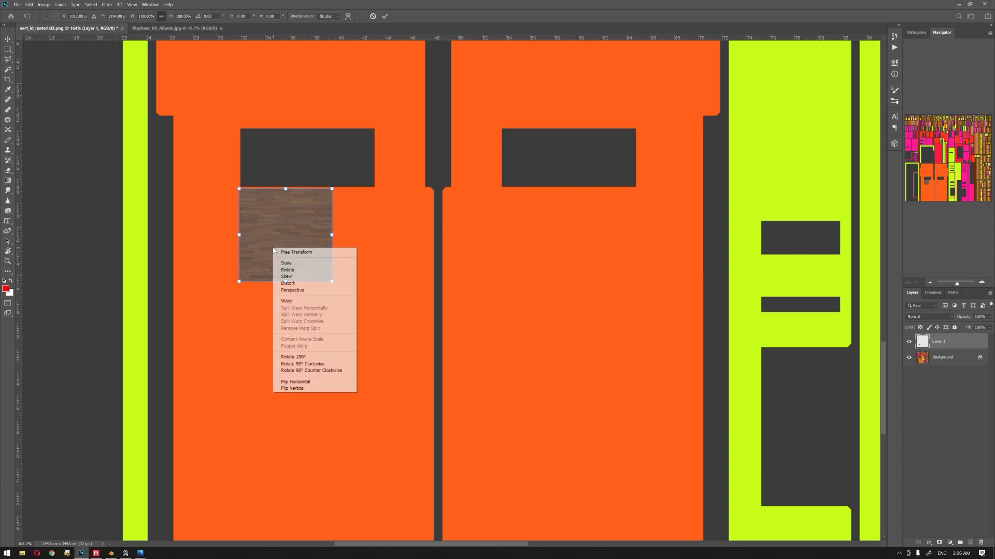
click(305, 363)
key(Return)
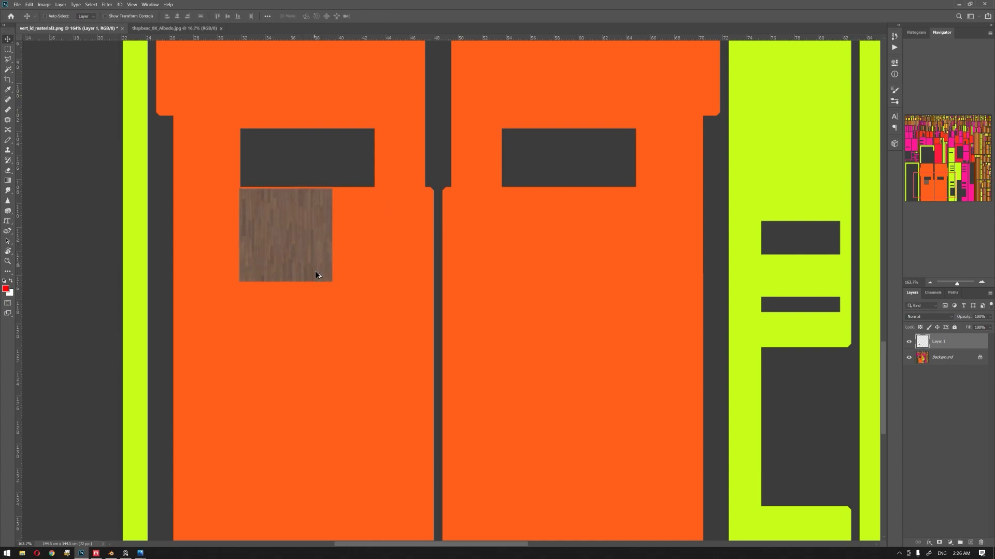
Step: Compare the wood patch on the orange ID map areas with the floor of the building model in Blender
alt+scroll(315, 270, down, 2)
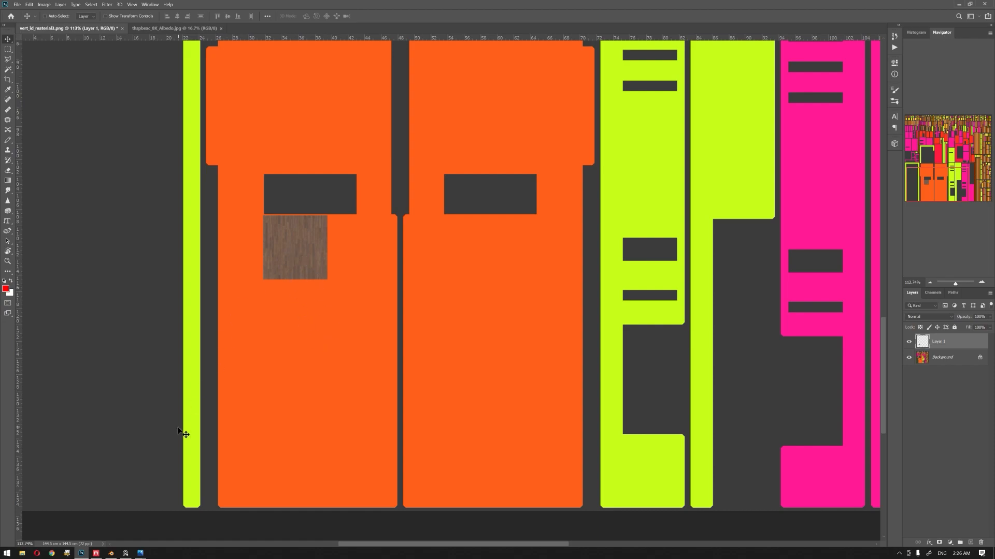
click(110, 553)
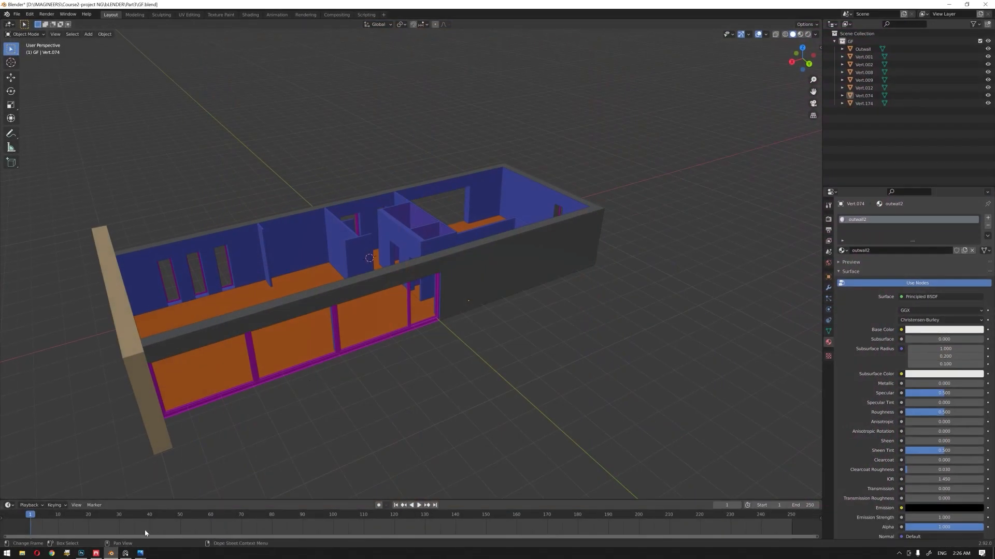
key(alt+Tab)
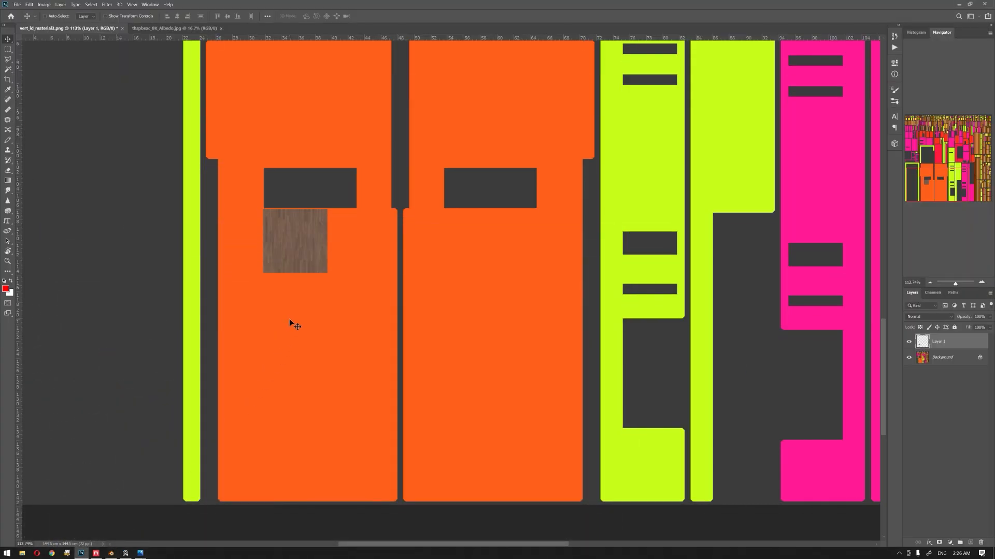
scroll(298, 327, up, 1)
alt+scroll(311, 335, down, 5)
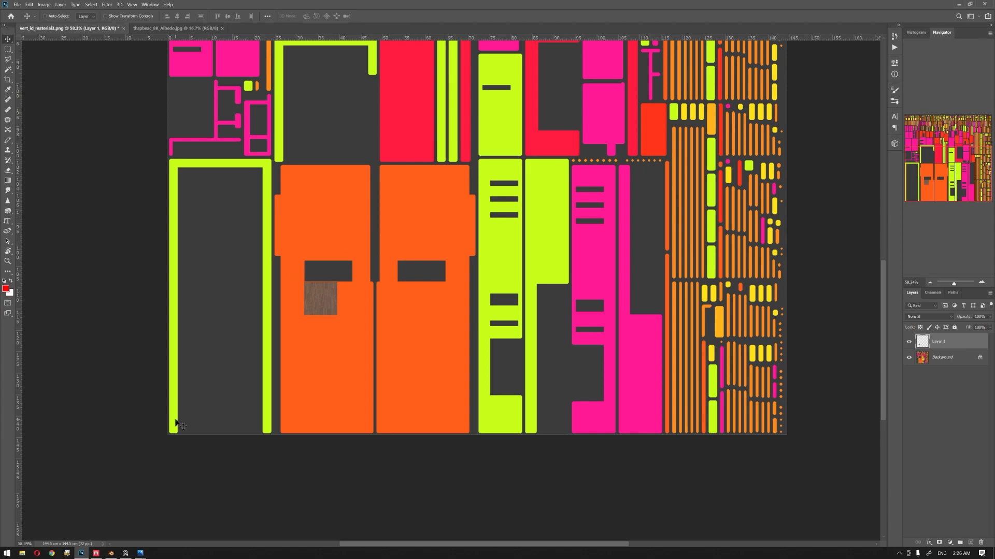
Step: Switch to Quixel Mixer and examine the checker pattern on the building model from several sides
click(96, 553)
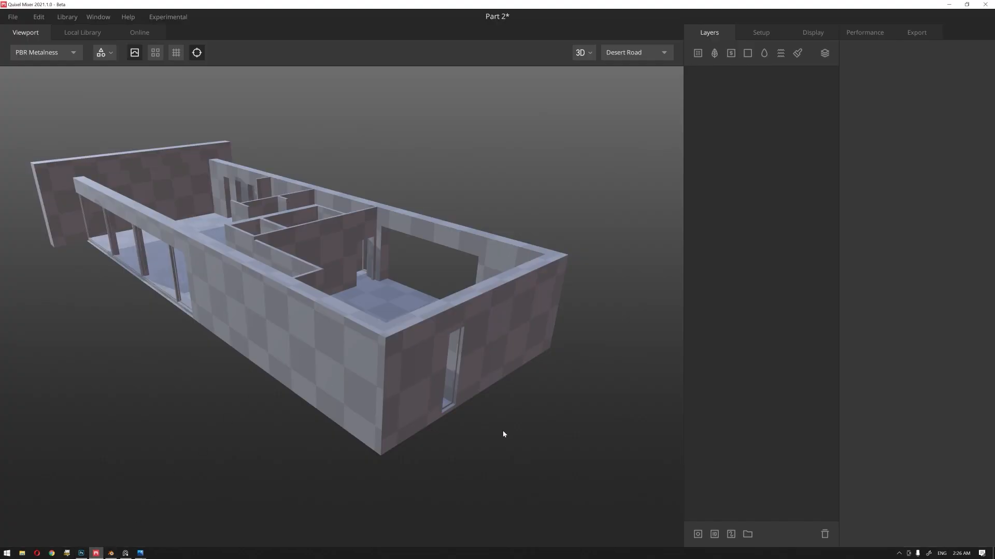
scroll(502, 430, down, 4)
alt+drag(306, 423, 443, 421)
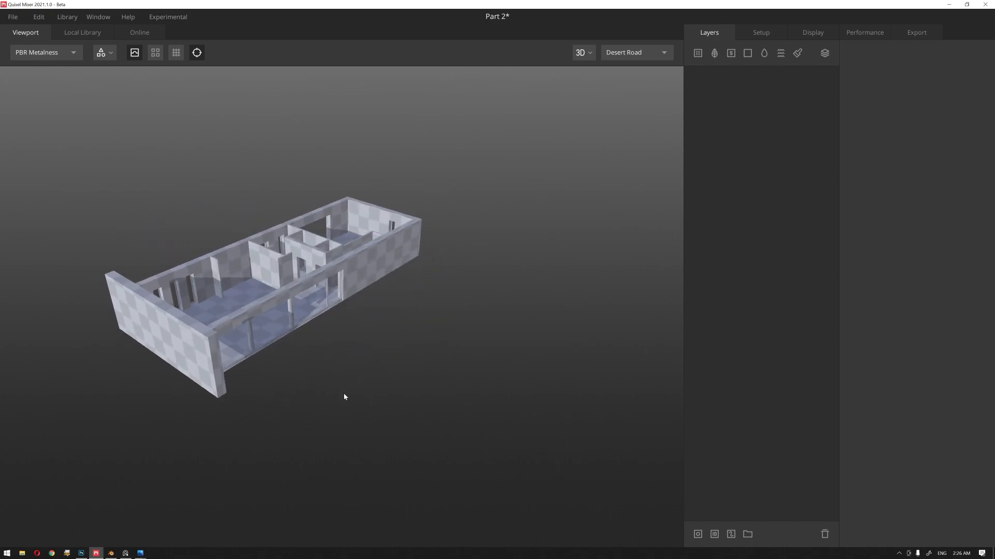
alt+middle_drag(343, 394, 421, 377)
scroll(371, 386, up, 2)
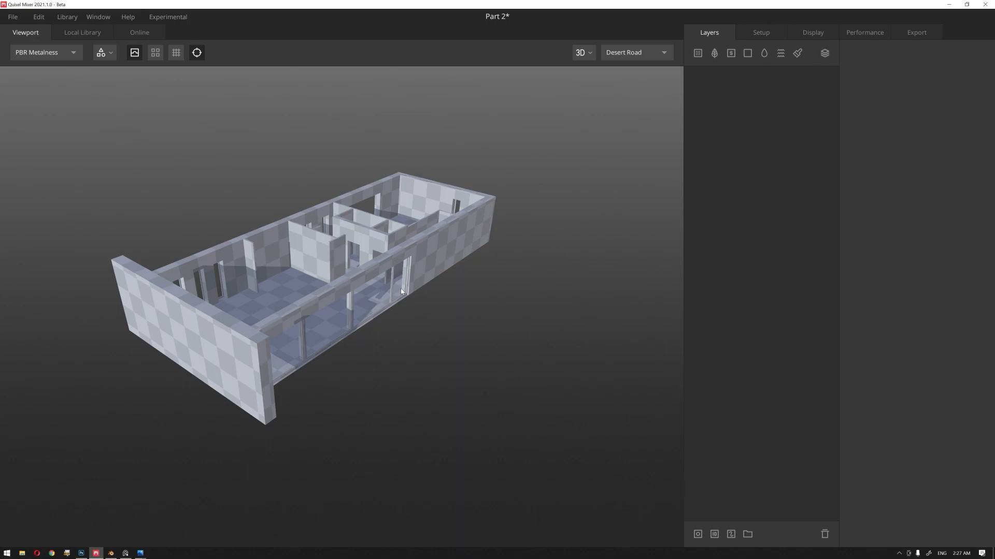
drag(431, 339, 440, 333)
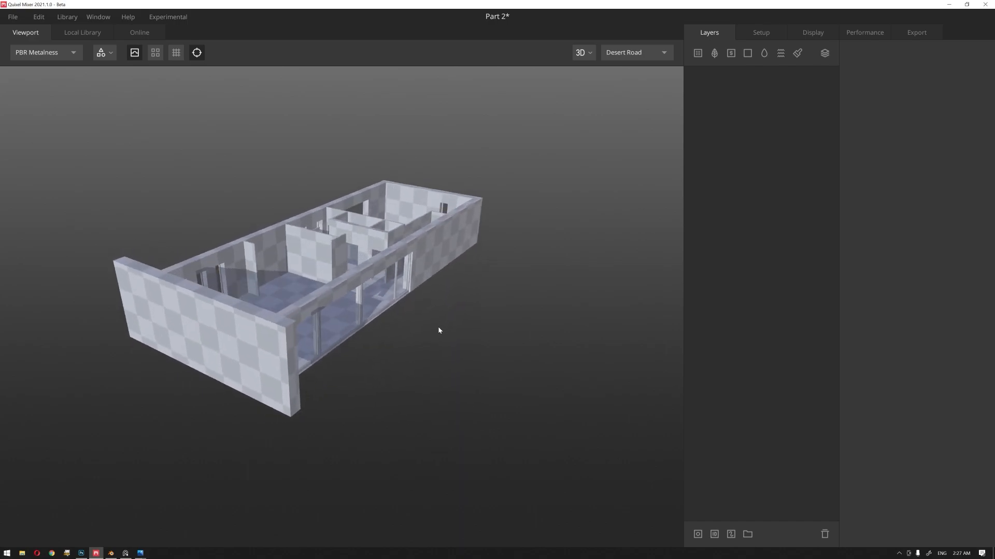
scroll(433, 351, up, 3)
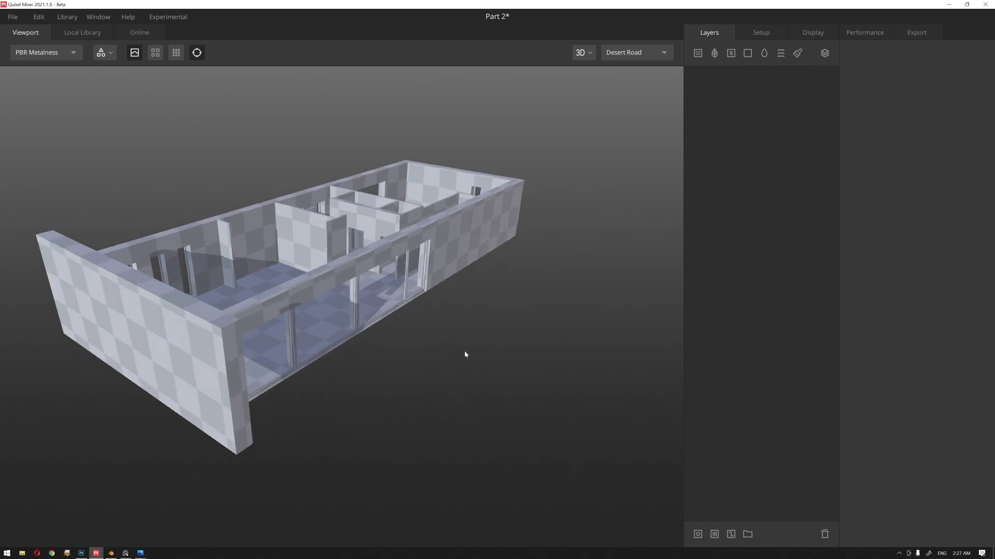
drag(449, 354, 460, 348)
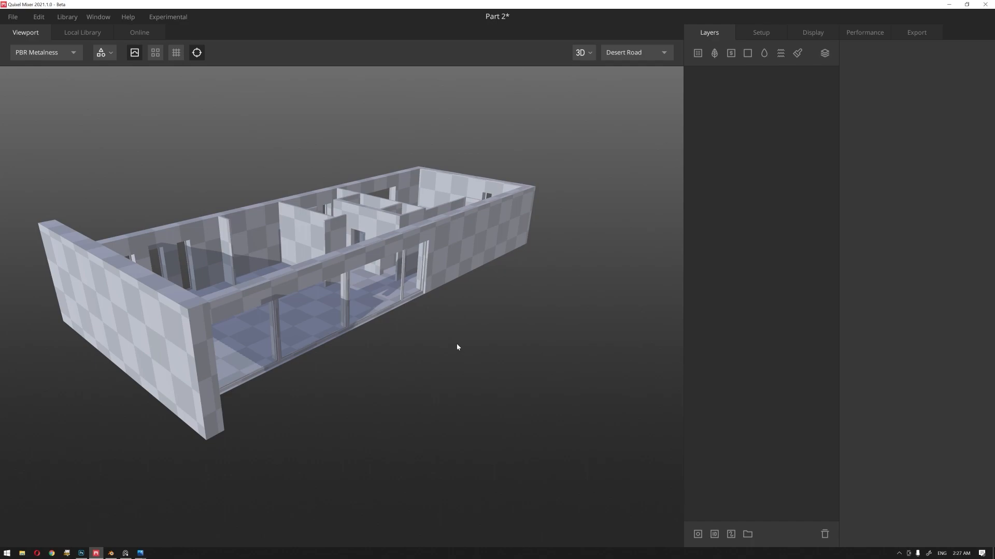
drag(457, 347, 466, 350)
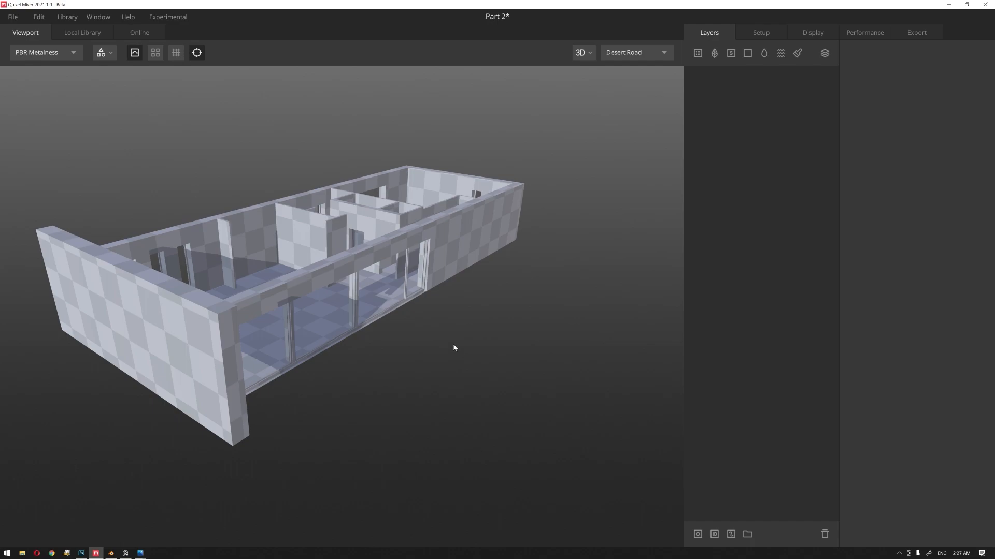
drag(473, 350, 488, 347)
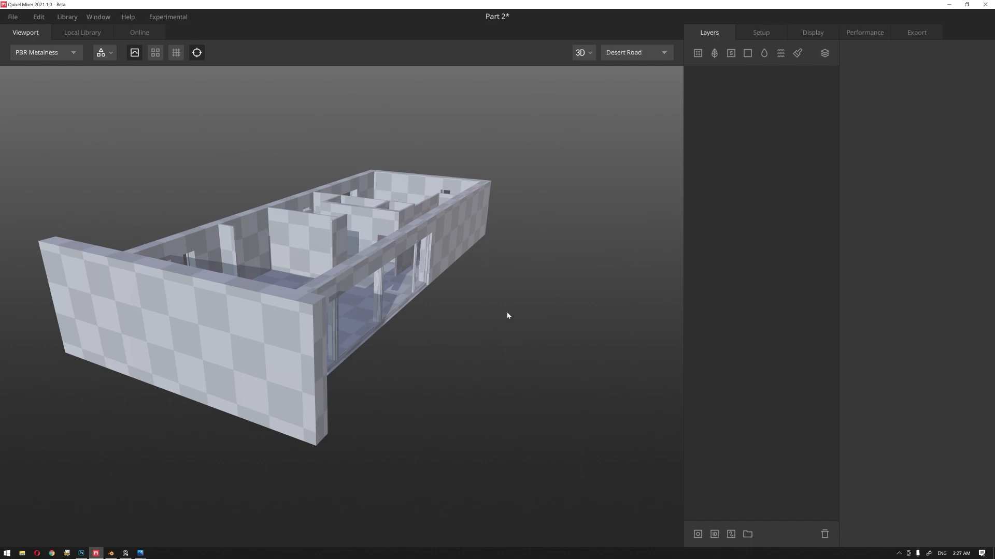
Step: Review the project's model, texture and material ID settings
click(772, 32)
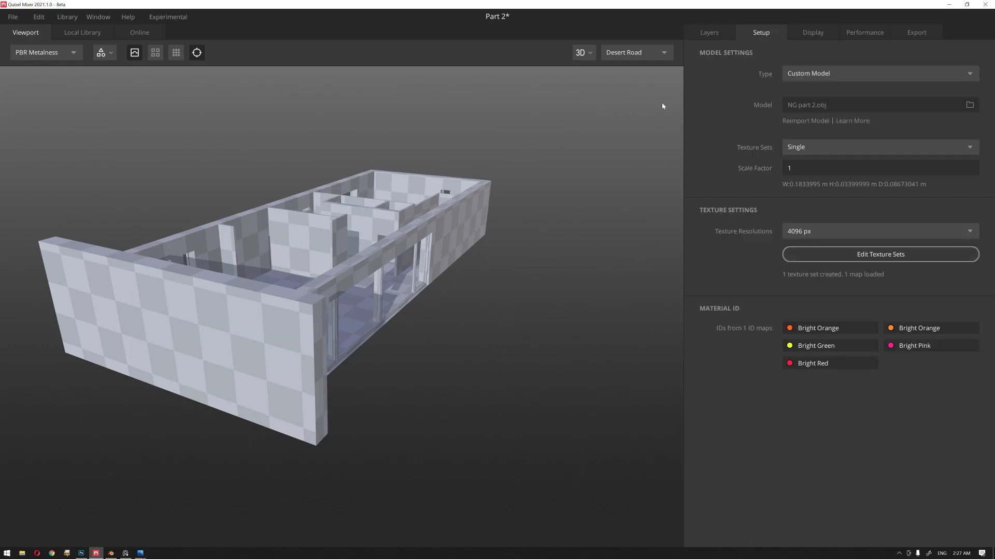
drag(534, 228, 599, 275)
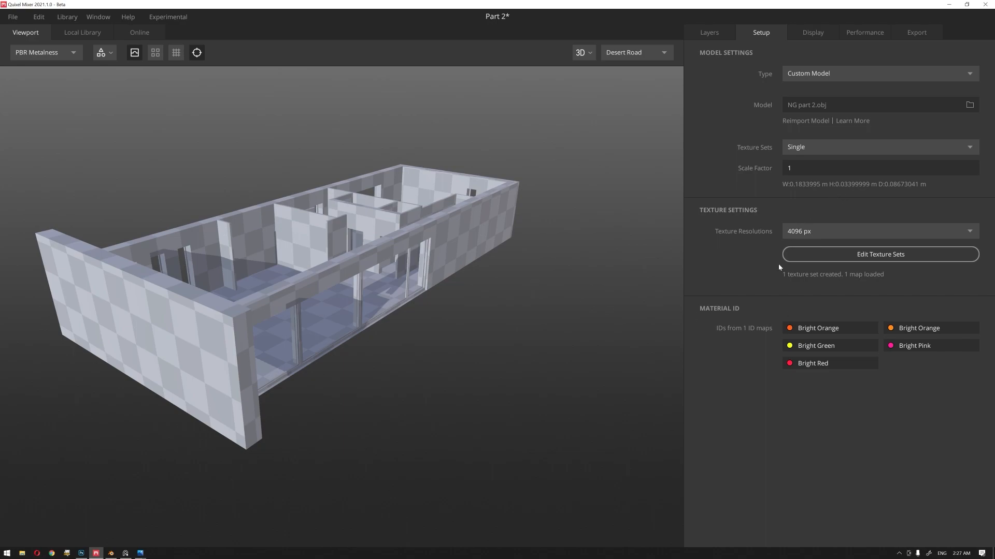
Step: Add a Stucco Facade surface layer to the building and give it a material ID mask
click(709, 32)
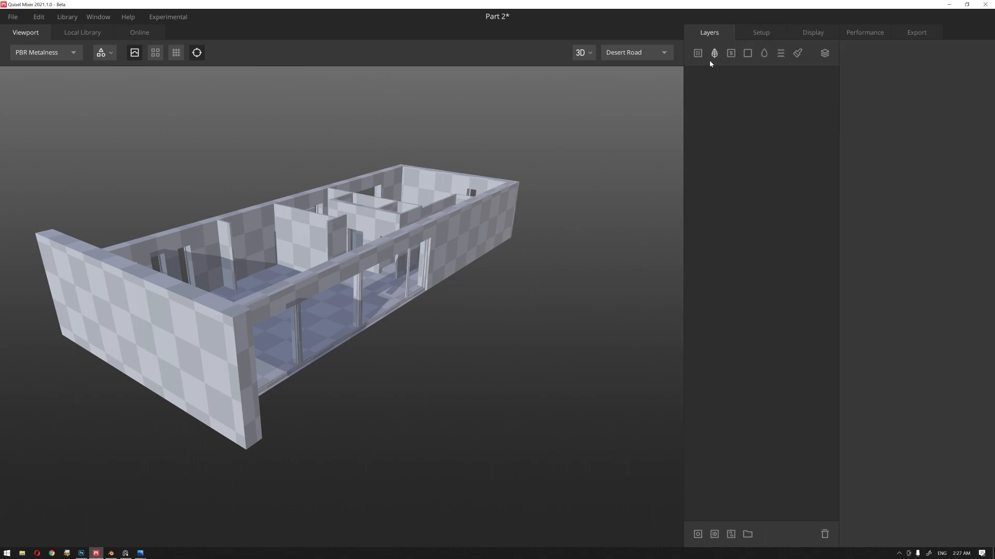
click(698, 53)
click(648, 80)
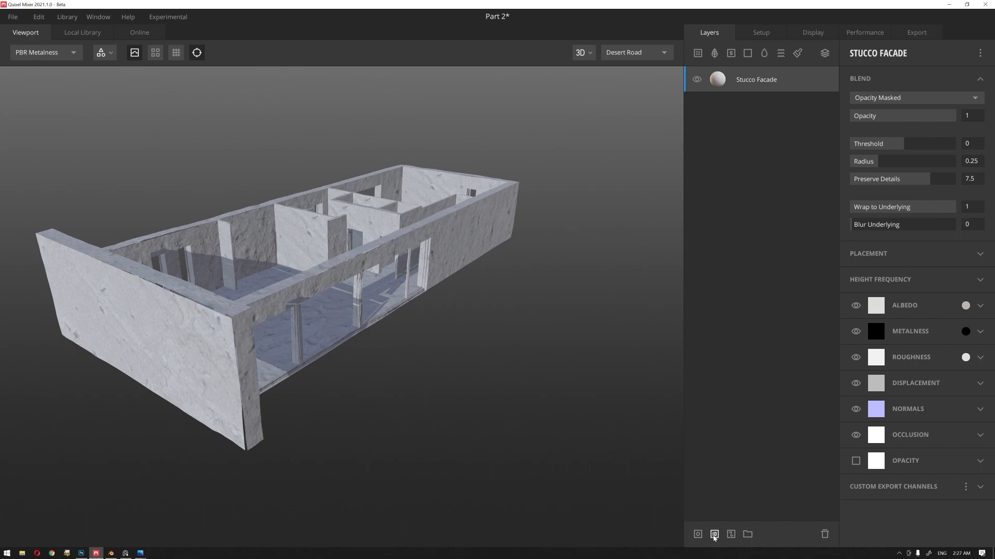
click(712, 534)
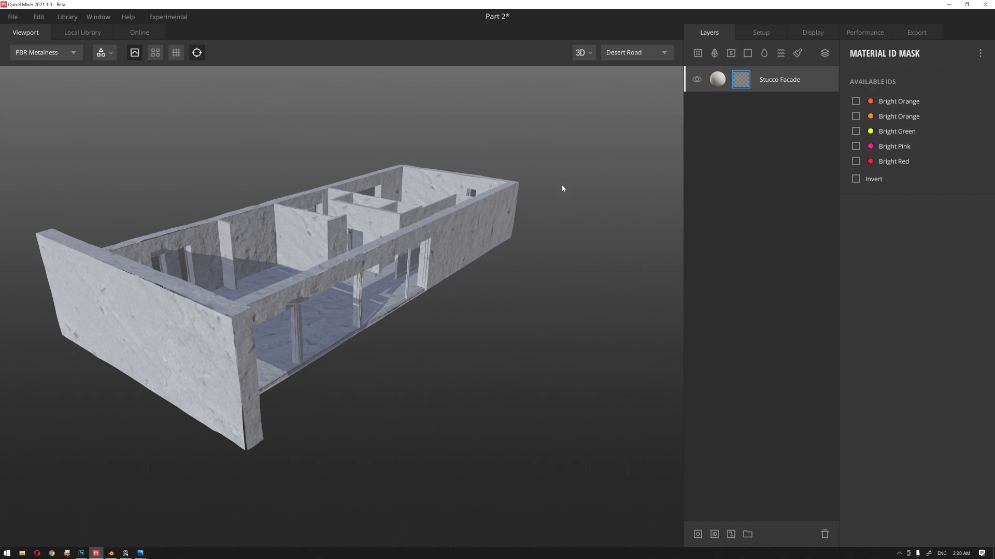
Step: Inspect the stucco surface on the outer walls and at the front corner edges
drag(509, 272, 521, 292)
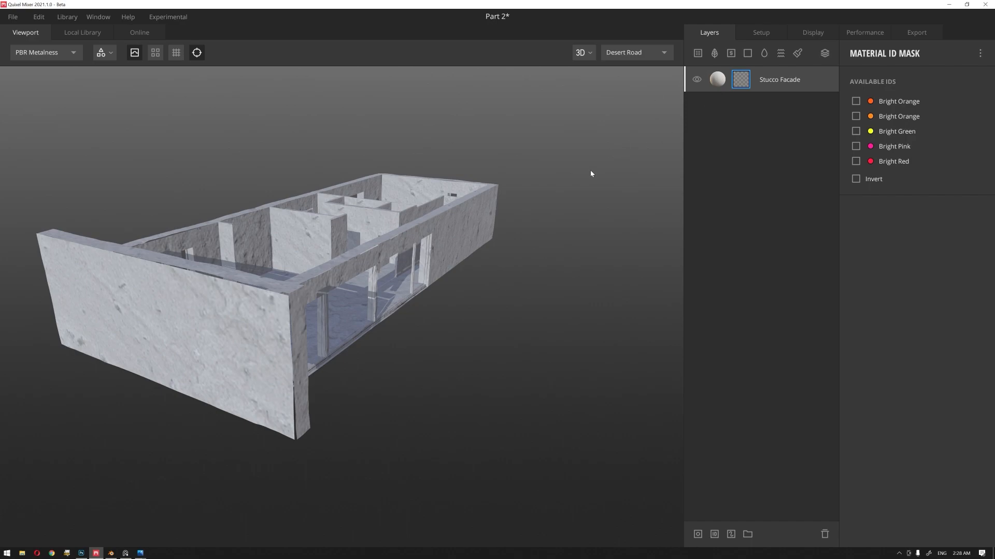
scroll(337, 300, up, 3)
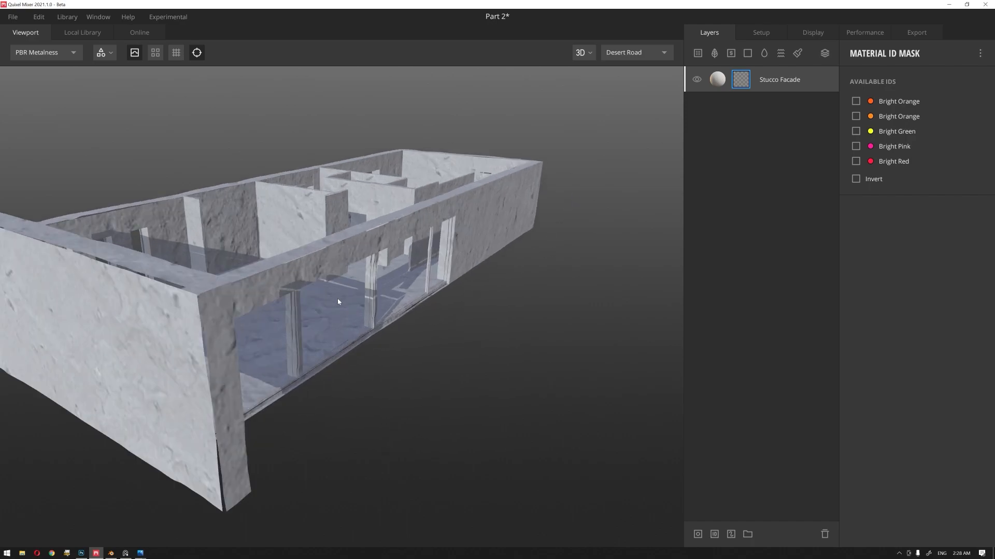
drag(398, 249, 361, 261)
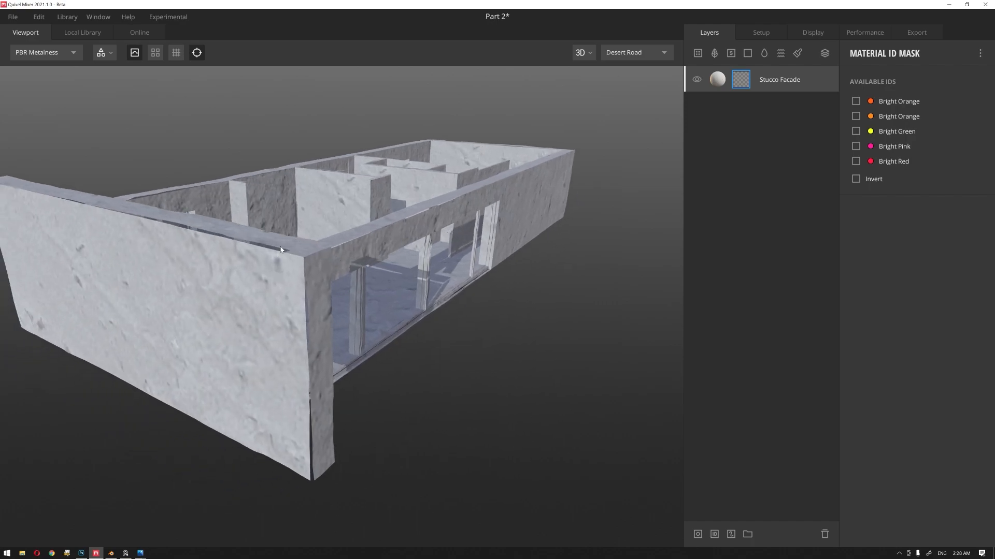
Step: Turn off the Stucco Facade layer's displacement and check the building's corner edges
click(718, 80)
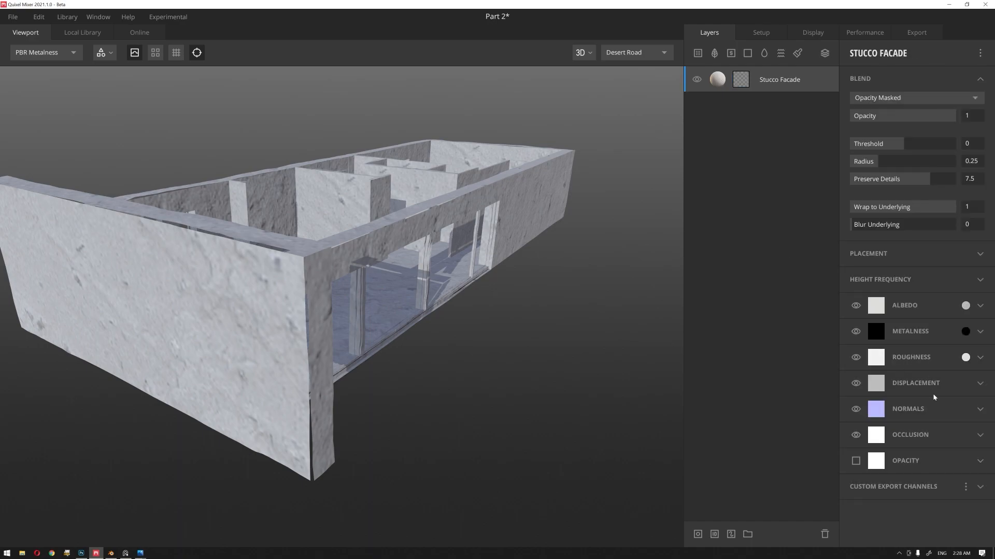
click(855, 384)
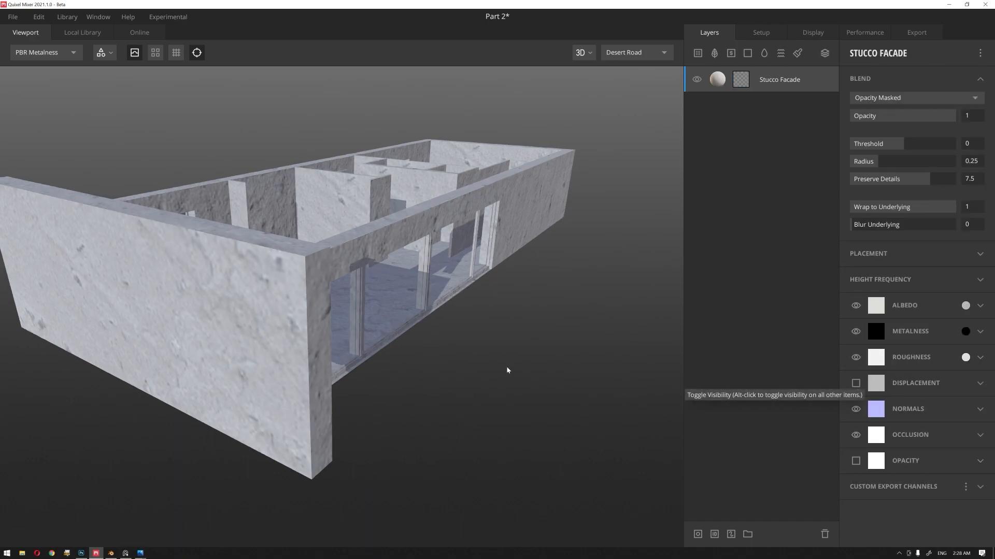
scroll(457, 310, down, 2)
scroll(457, 311, up, 4)
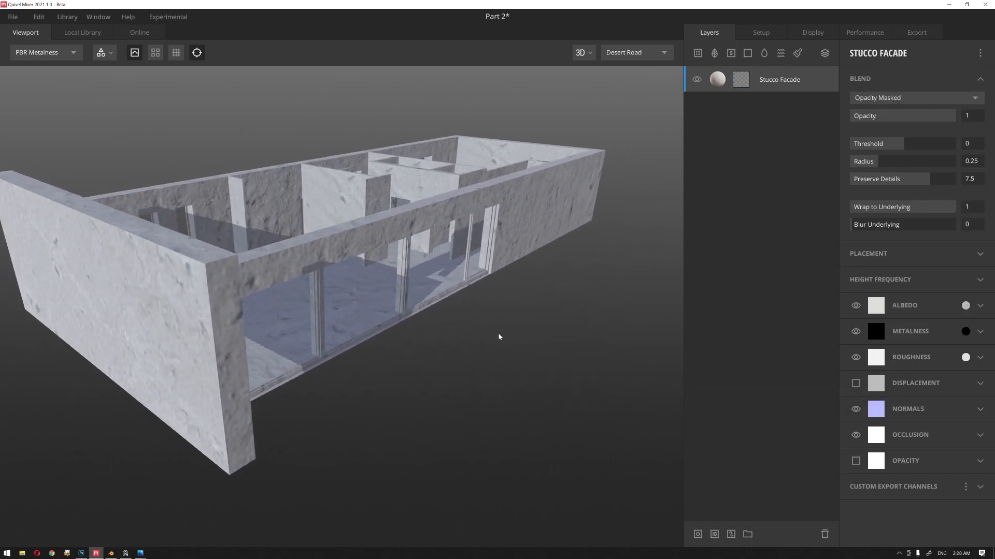
Step: Preview the material ID colours from the layer's mask and delete the Stucco Facade layer
click(741, 80)
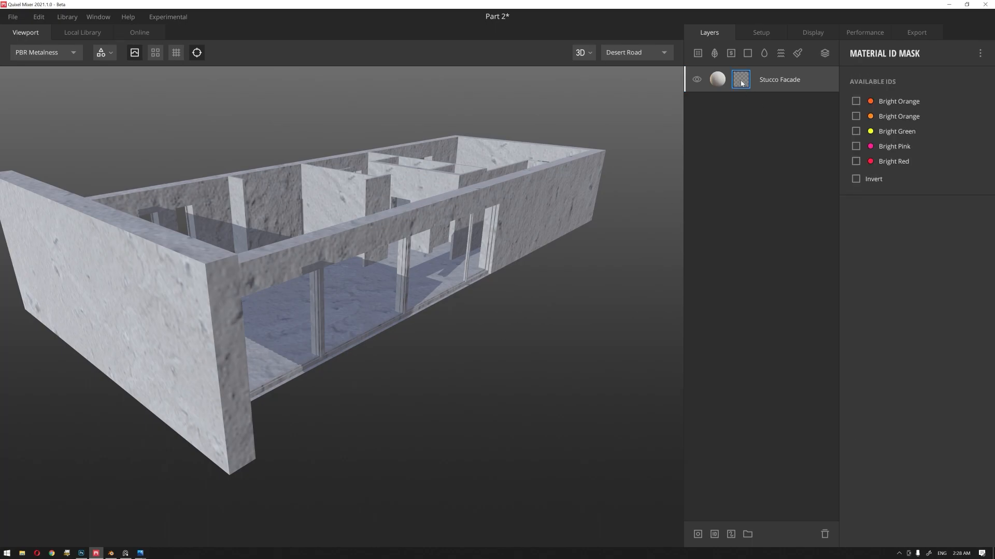
key(c)
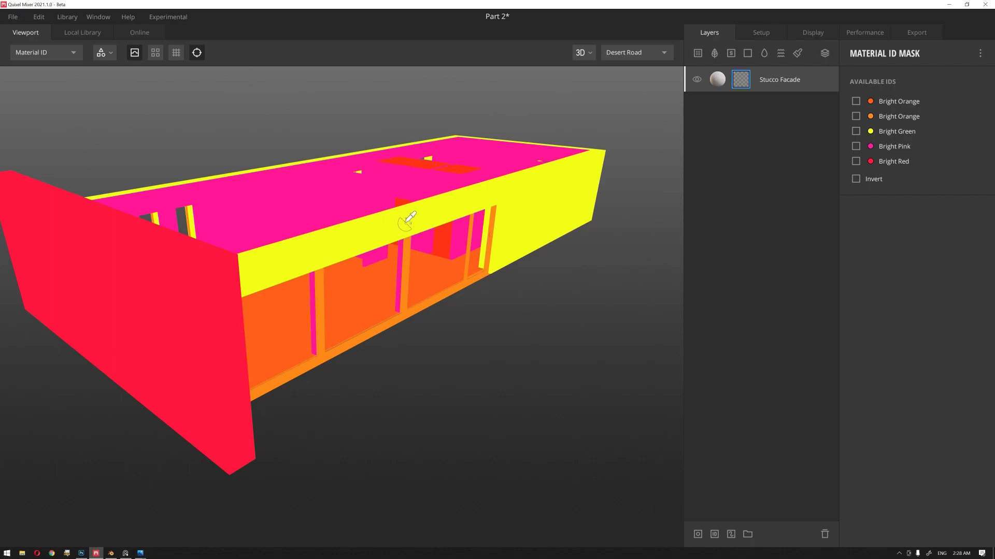
key(c)
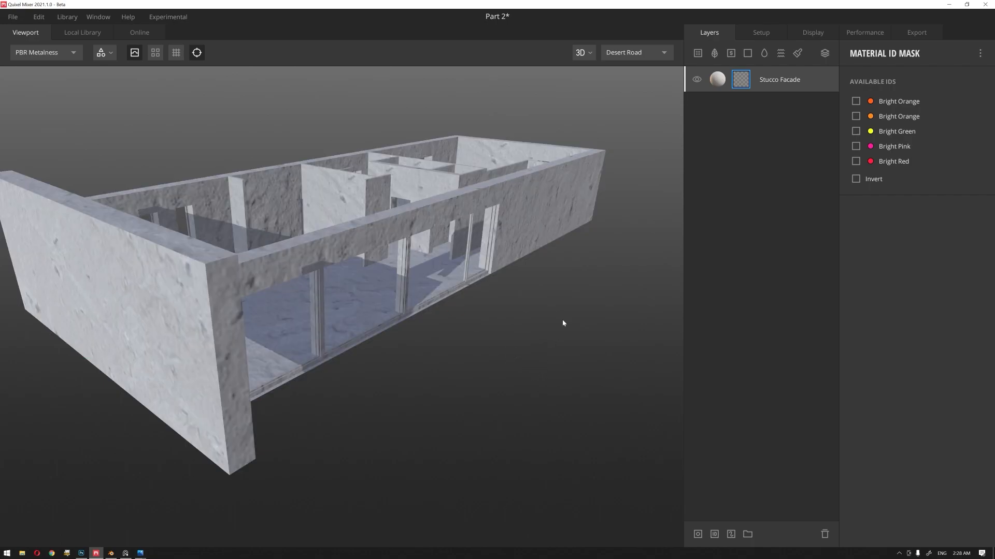
click(767, 85)
key(Delete)
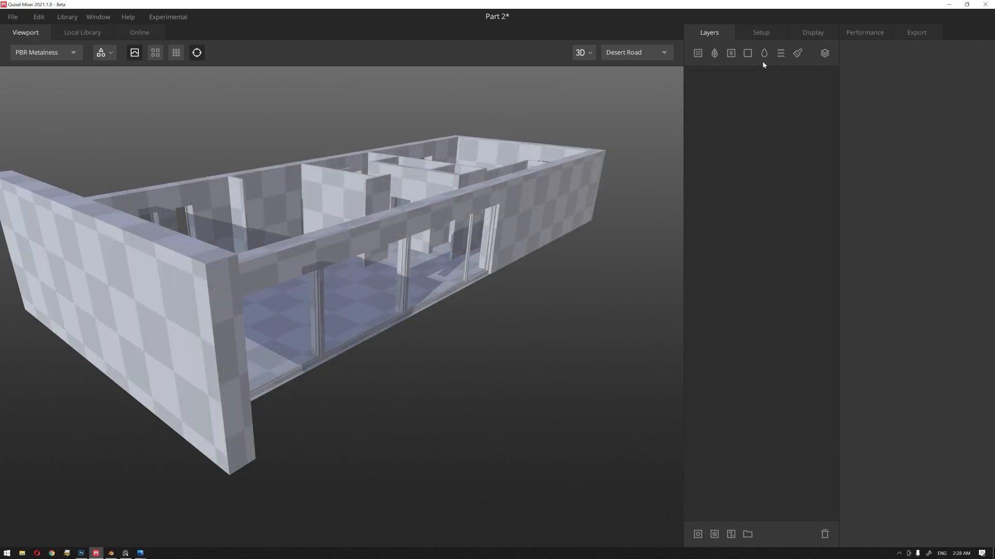
Step: Review the texture set options in the model settings, keeping Single
click(766, 33)
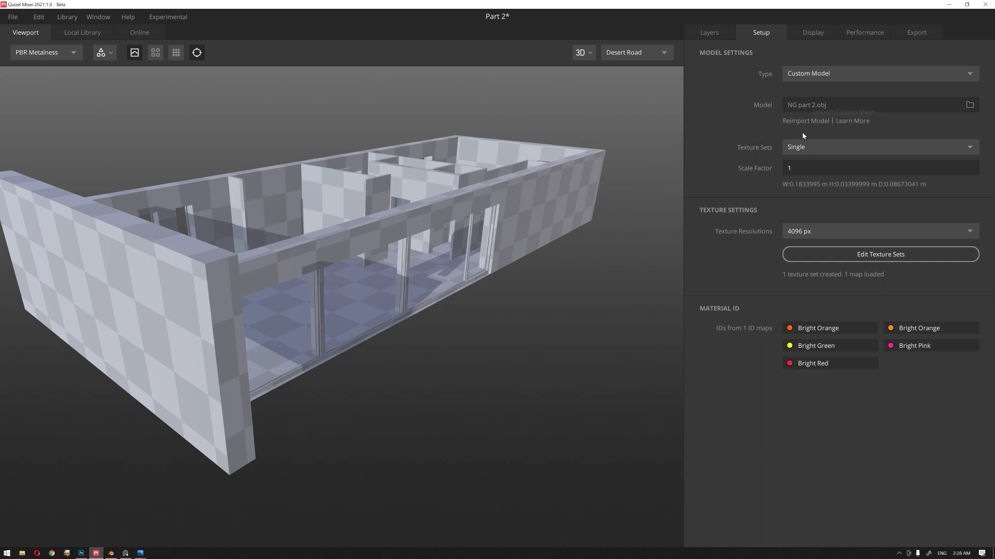
click(806, 147)
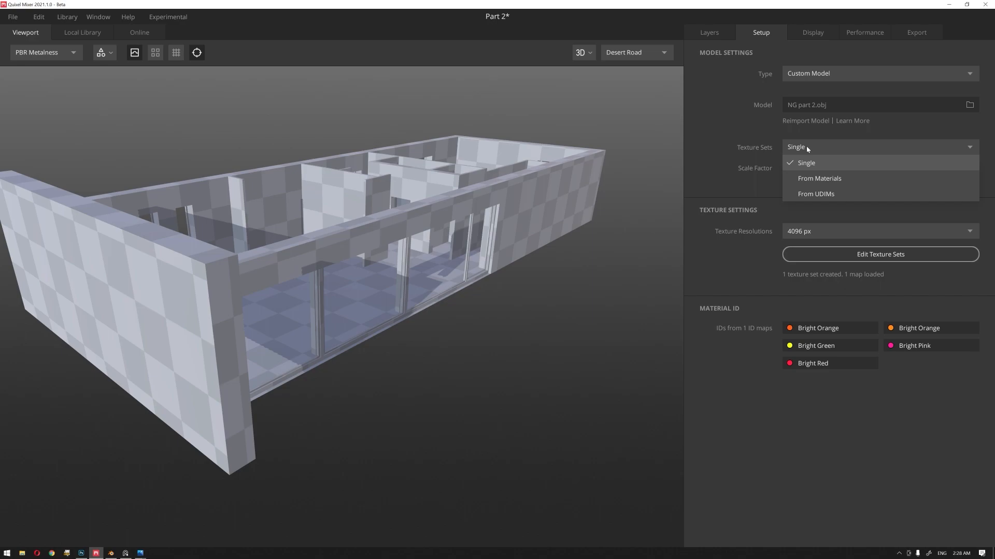
click(806, 162)
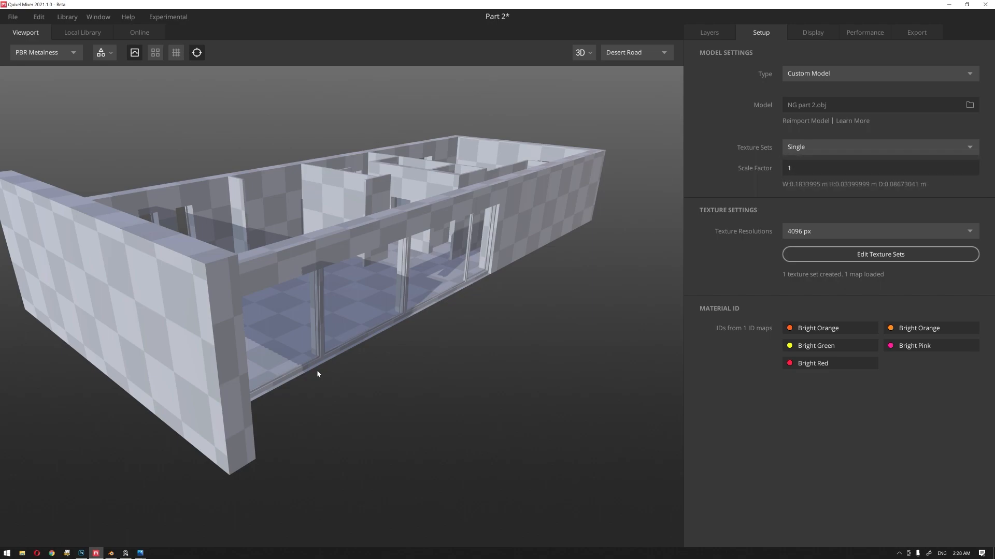
Step: Switch to Blender and check the material assigned to the building's long outer wall object
click(111, 554)
click(529, 267)
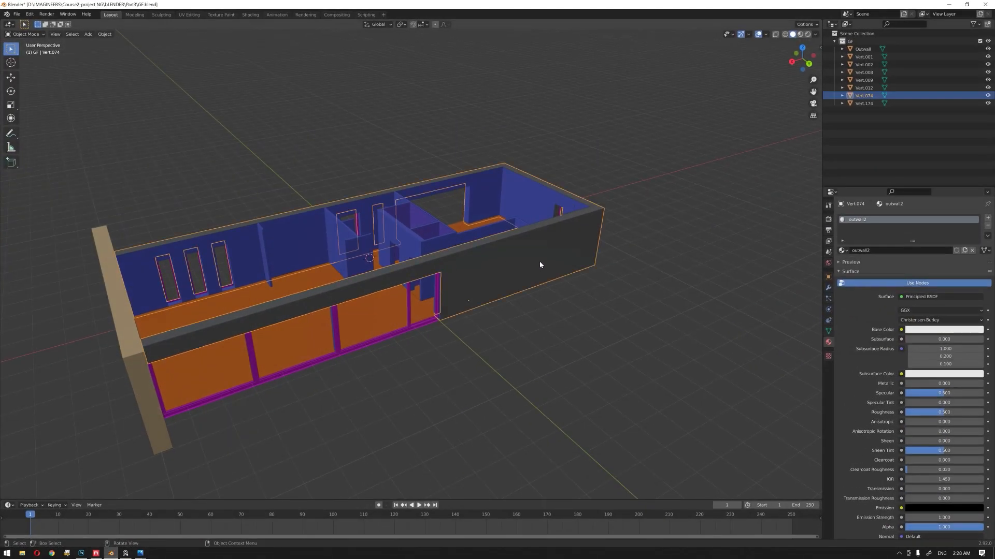
click(534, 344)
click(538, 268)
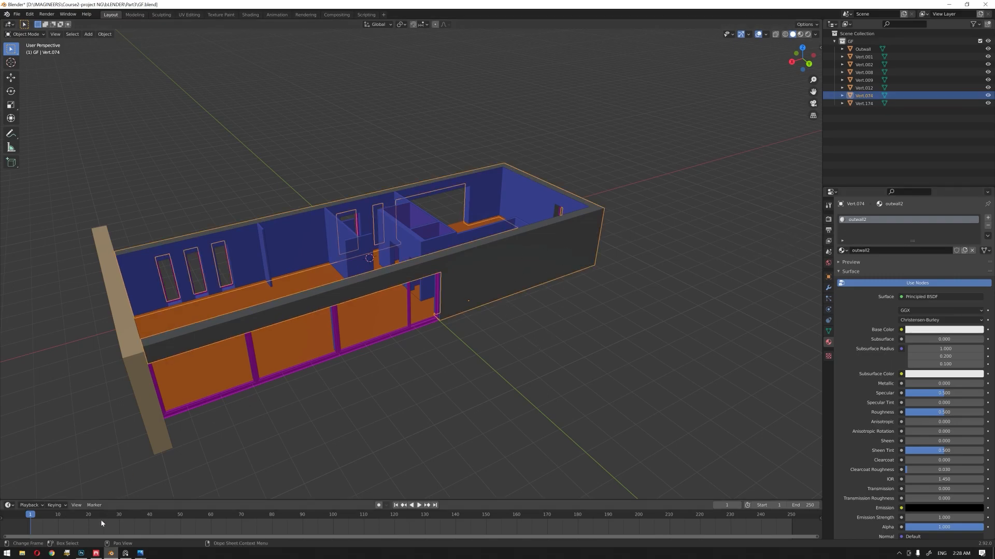
Step: Switch to Quixel Mixer and load NG part 2.obj again as the custom model
click(95, 553)
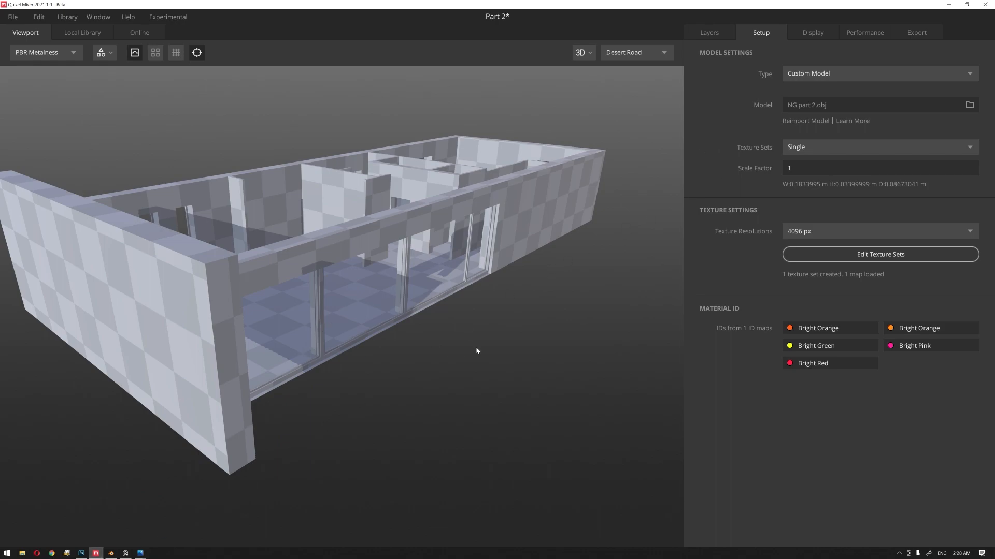
click(969, 105)
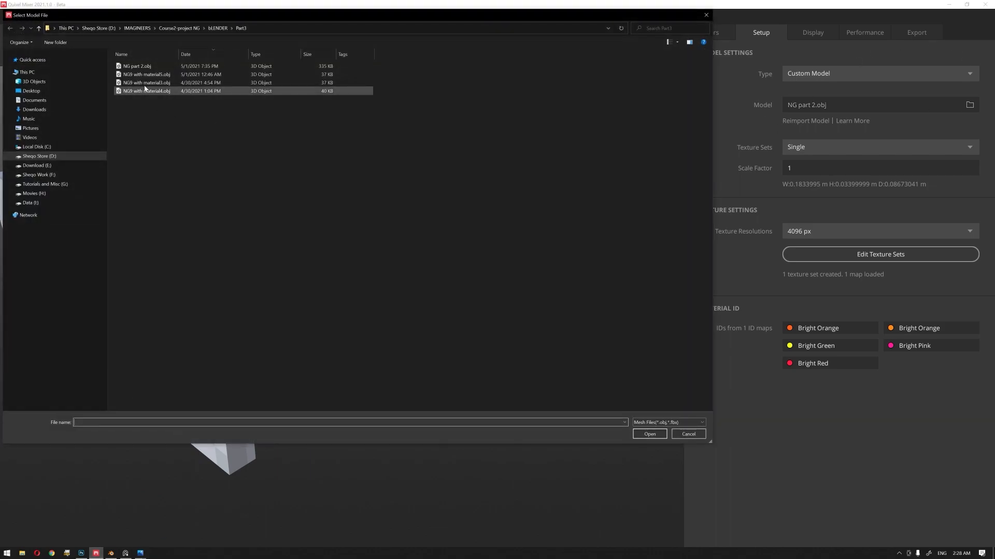
double_click(135, 66)
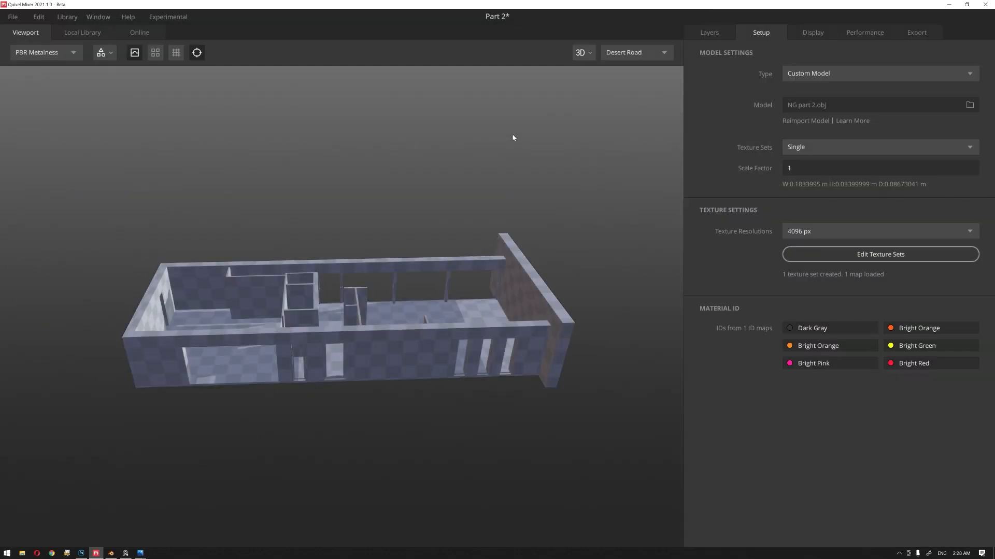
drag(547, 222, 430, 236)
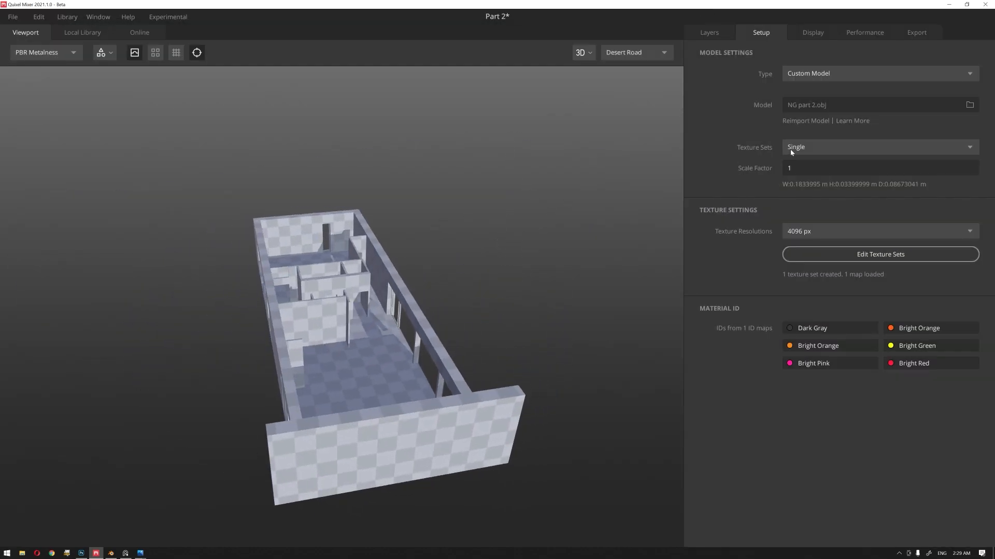
Step: Set the model's texture sets to From Materials and view the building from the glazed side
click(829, 149)
click(822, 180)
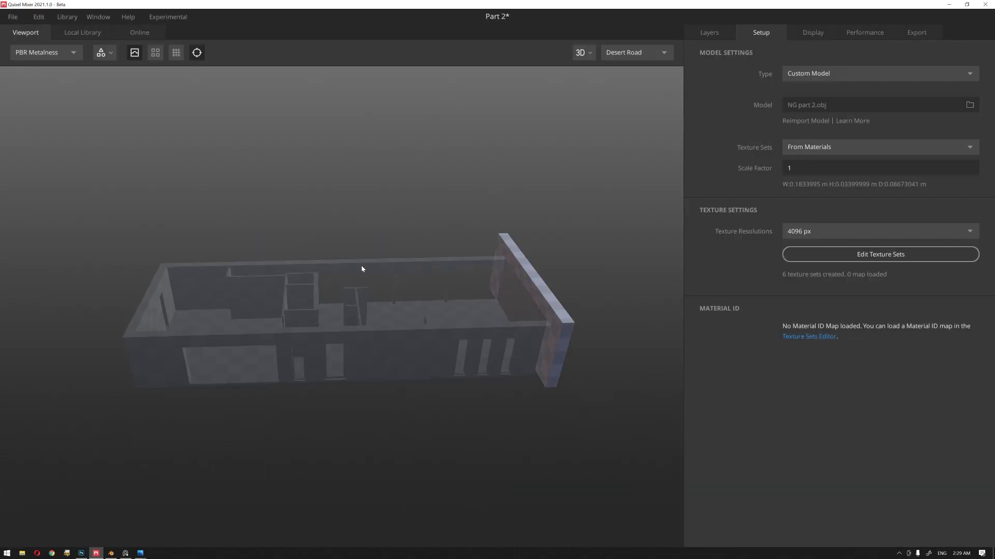
mouse_move(363, 271)
mouse_down()
mouse_move(582, 260)
mouse_move(418, 246)
mouse_move(415, 292)
mouse_up()
Step: Add a Stucco Facade surface layer from the local library to Layer Set 1
click(715, 32)
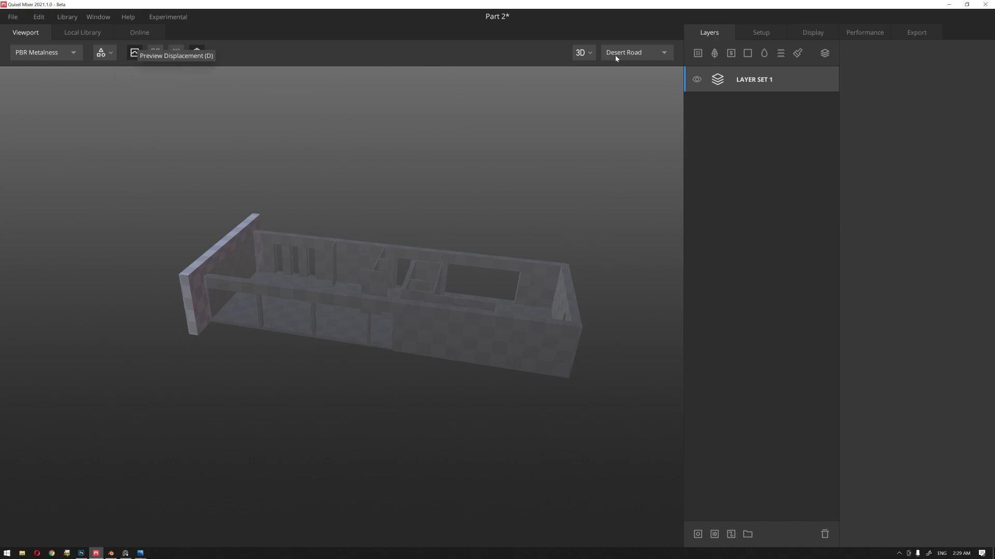
click(694, 55)
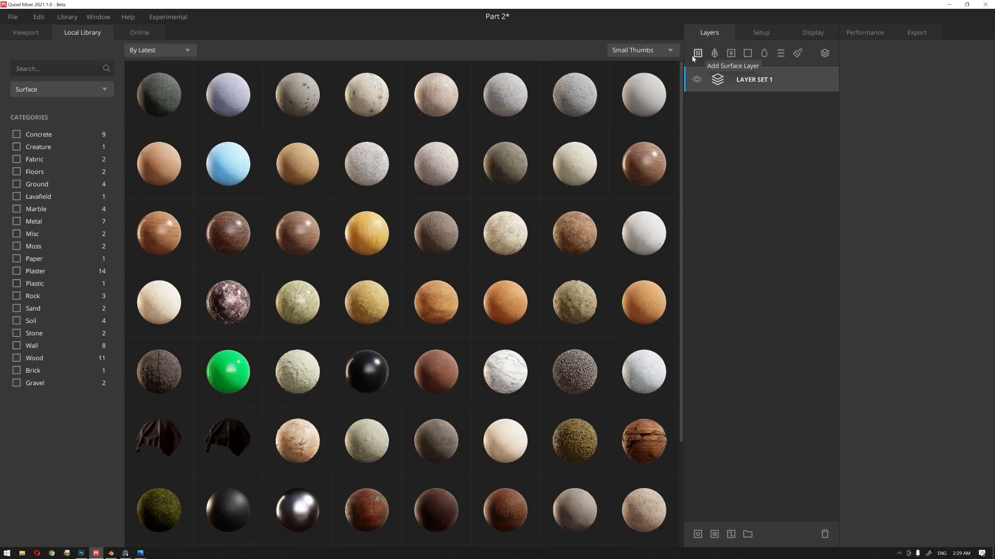
click(656, 94)
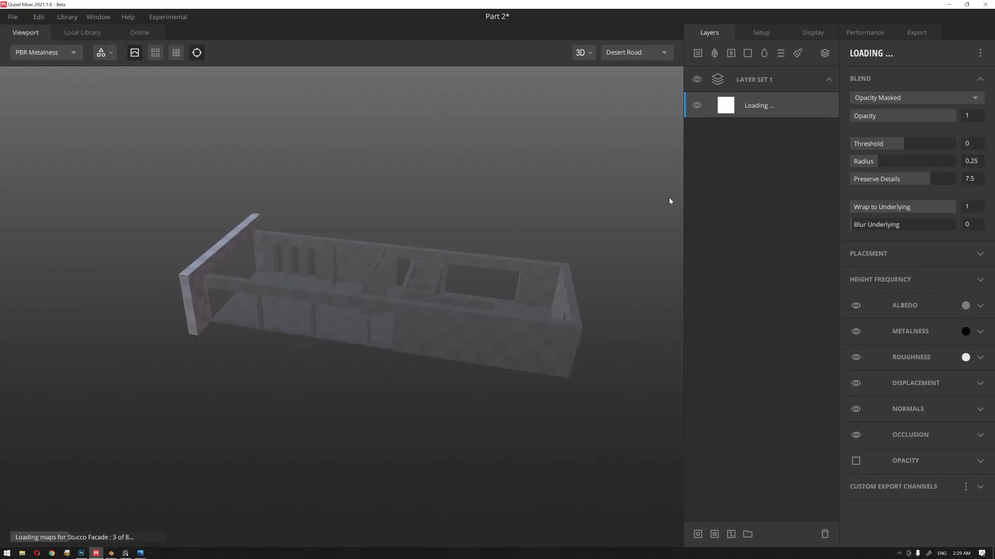
drag(331, 232, 465, 246)
Step: Change Layer Set 1's target texture set from Outwal to outwall2 and examine the long outer wall
click(746, 88)
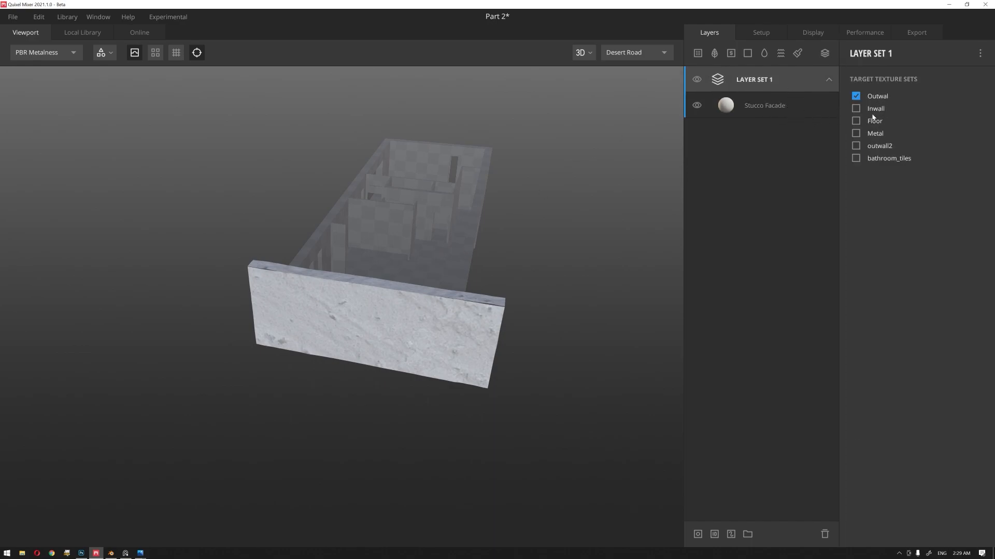
click(856, 97)
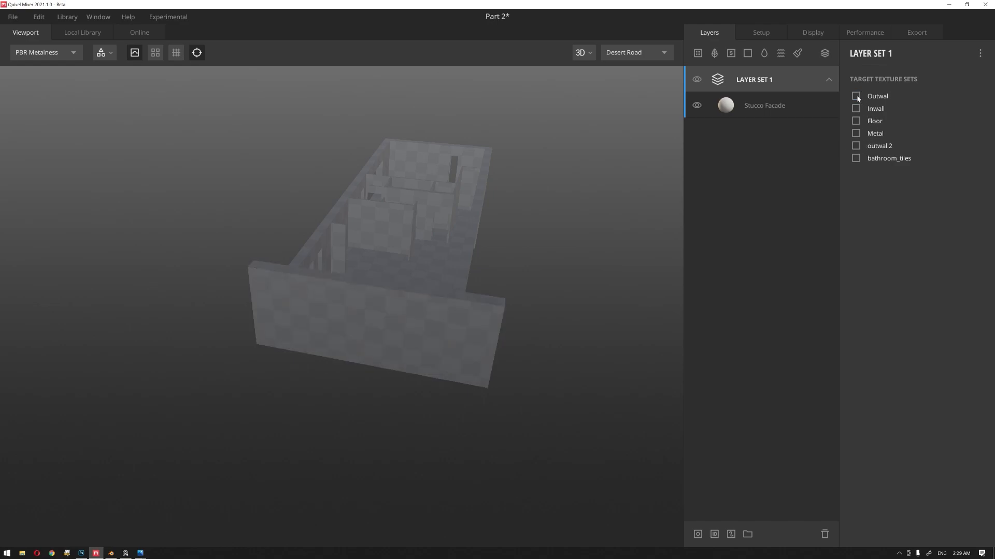
drag(479, 240, 506, 255)
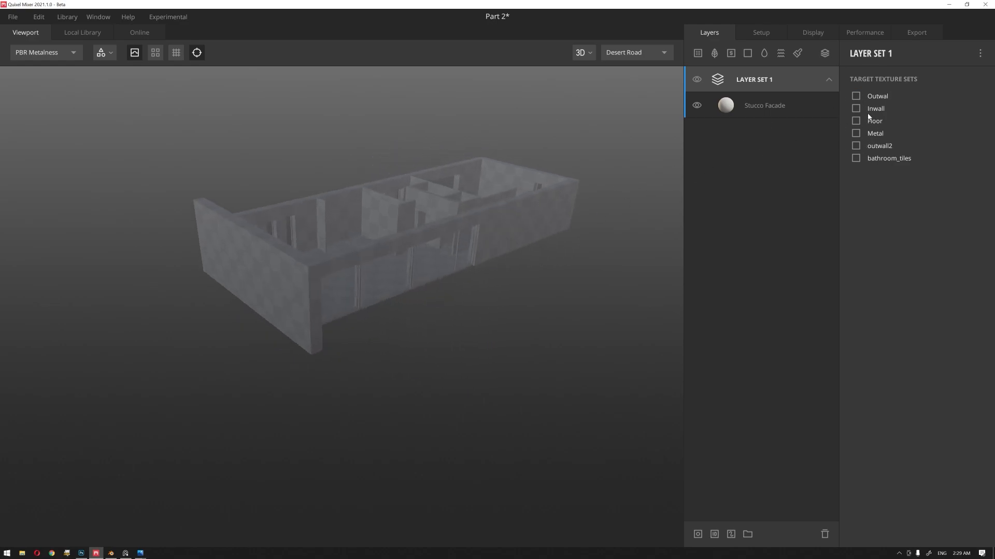
click(856, 146)
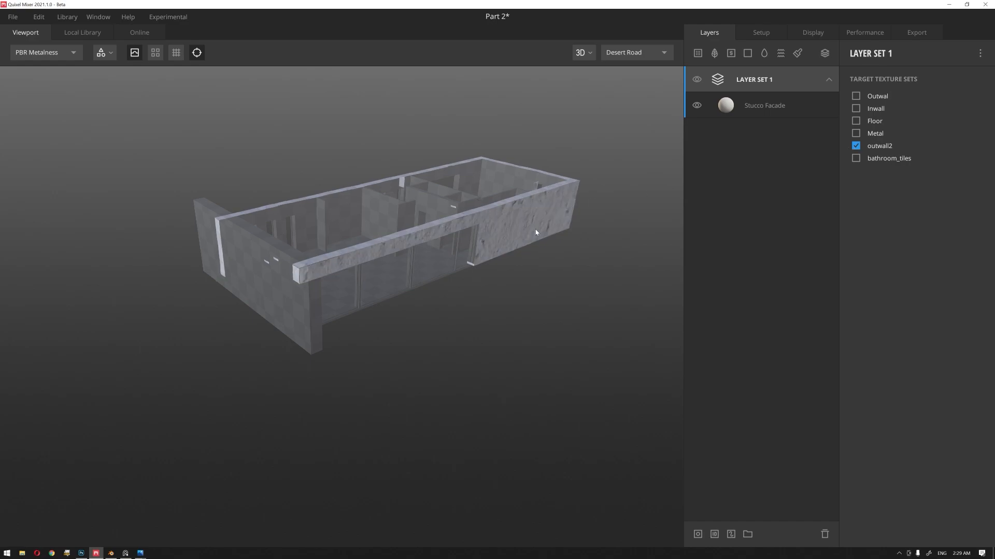
scroll(508, 226, up, 6)
middle_drag(507, 228, 310, 321)
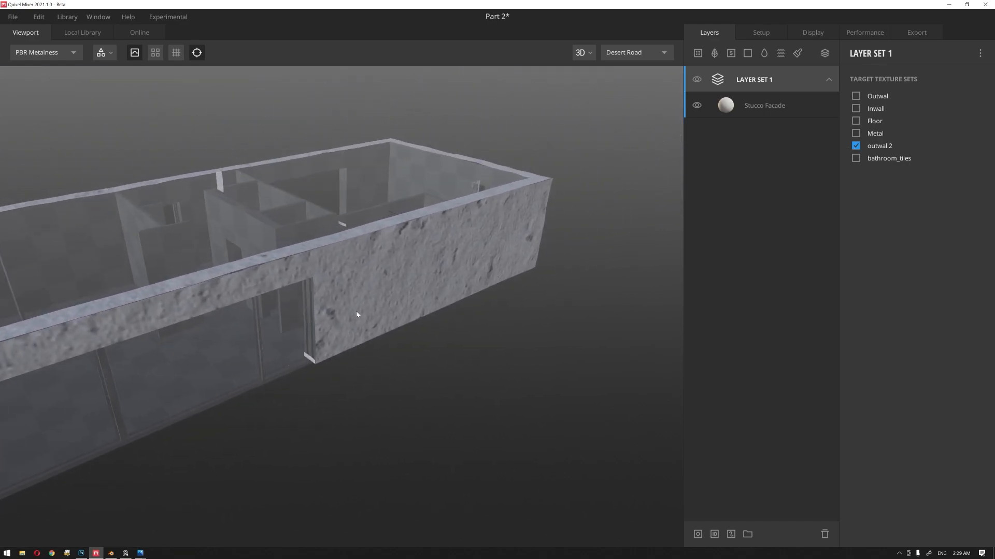
Step: Turn off displacement for the Stucco Facade layer in Layer Set 1 and inspect the long wall's surface relief
click(746, 106)
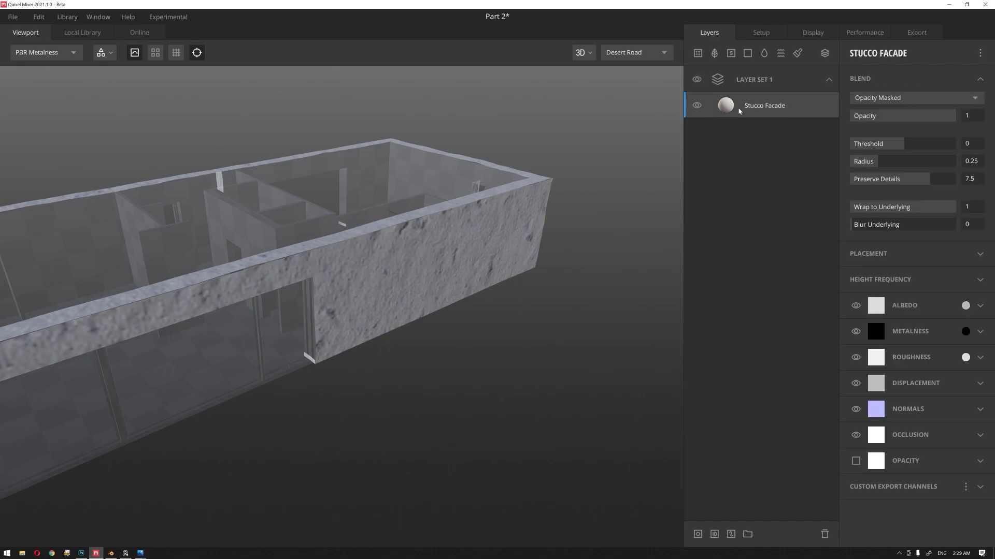
click(855, 383)
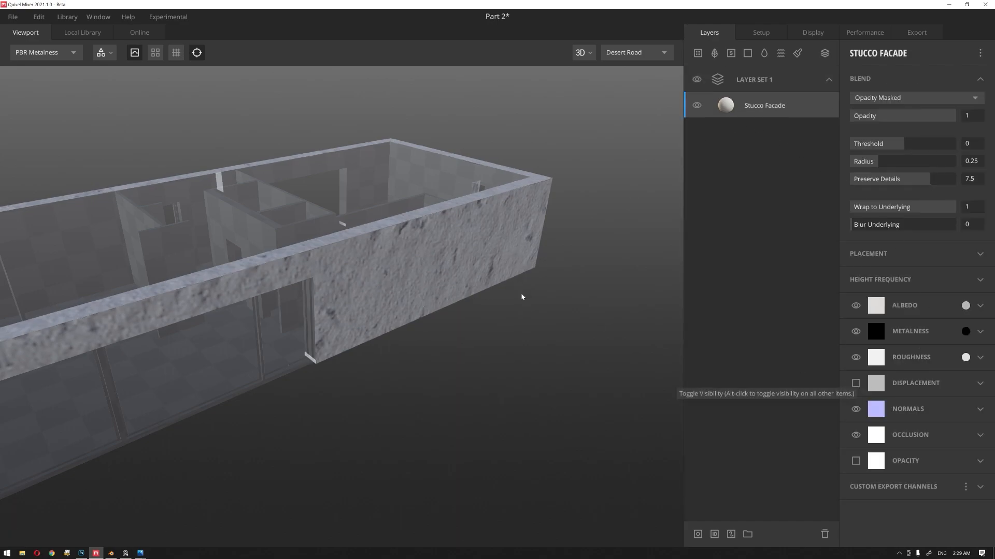
scroll(457, 283, down, 2)
drag(457, 283, 418, 310)
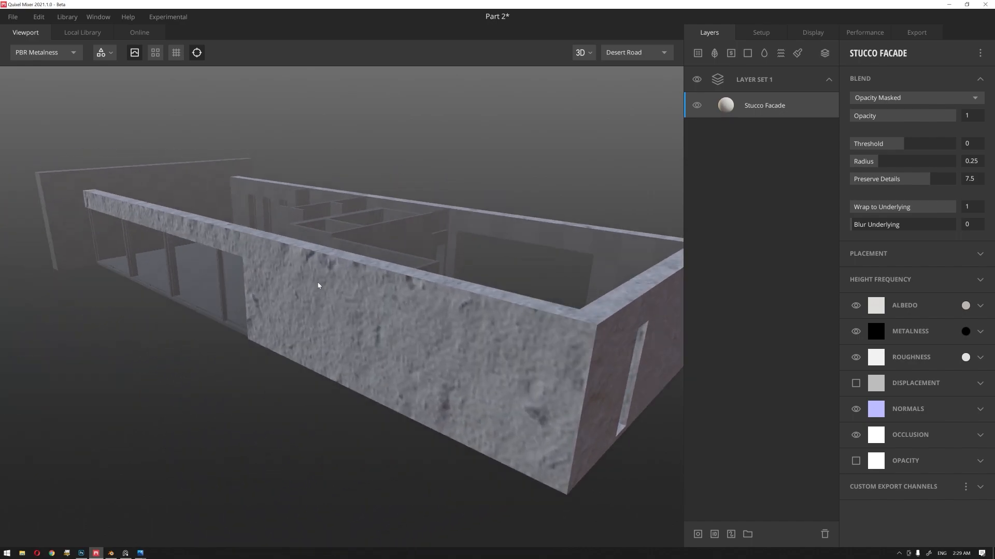
scroll(319, 285, down, 2)
drag(313, 311, 327, 313)
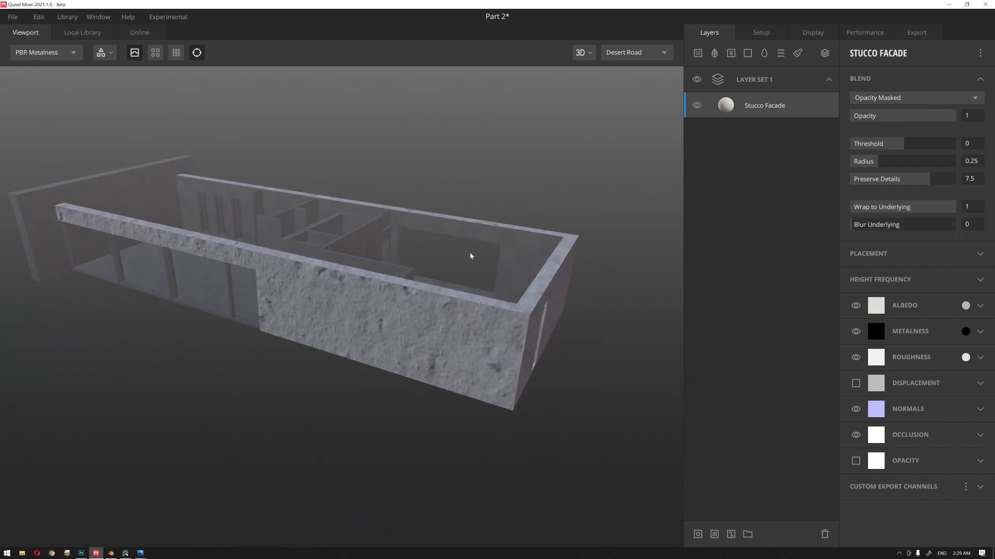
Step: Delete the Stucco Facade layer from Layer Set 1
key(Delete)
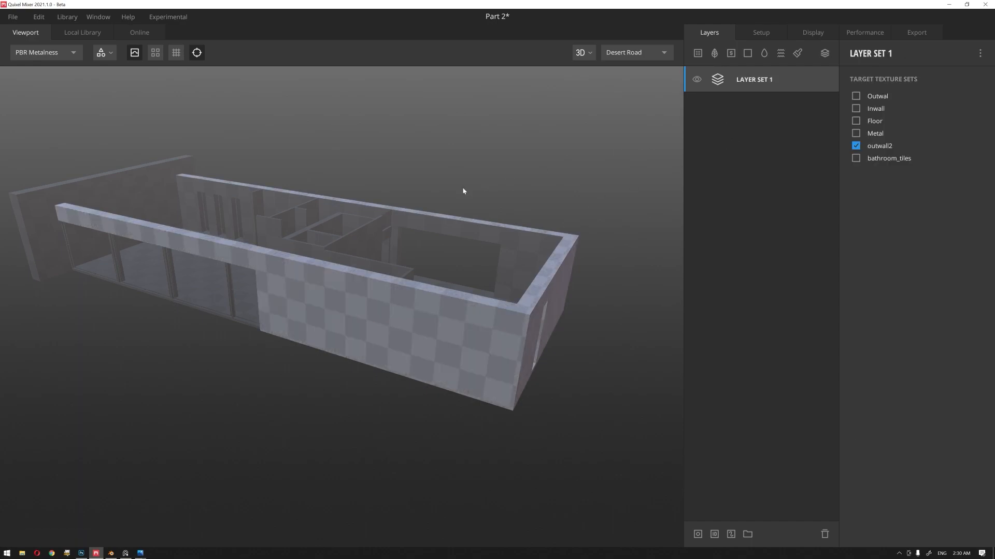
middle_drag(304, 252, 376, 262)
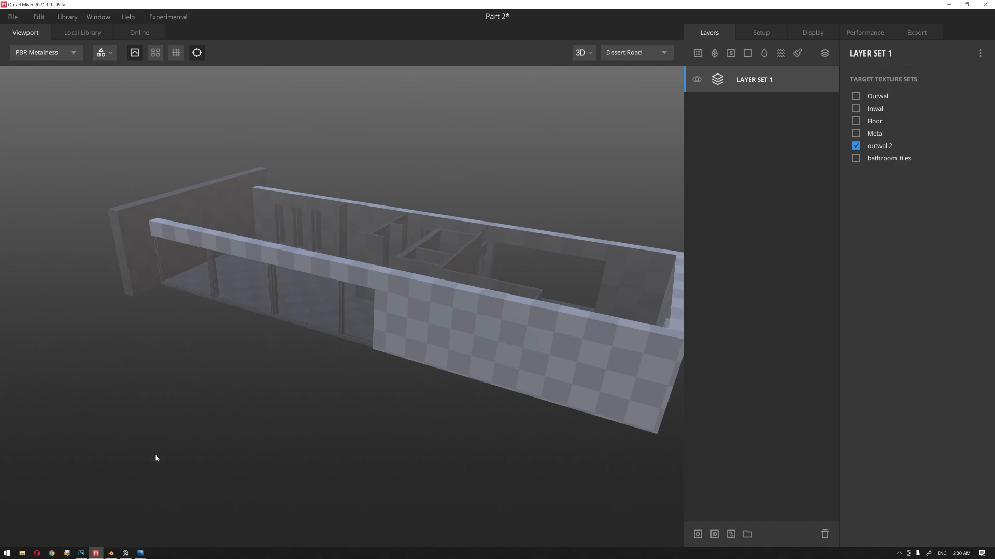
Step: Bring the reference image board over the viewport and examine the wall finishes in the house exterior photos
right_drag(994, 104, 337, 308)
scroll(337, 300, down, 5)
scroll(279, 260, up, 3)
scroll(311, 243, up, 2)
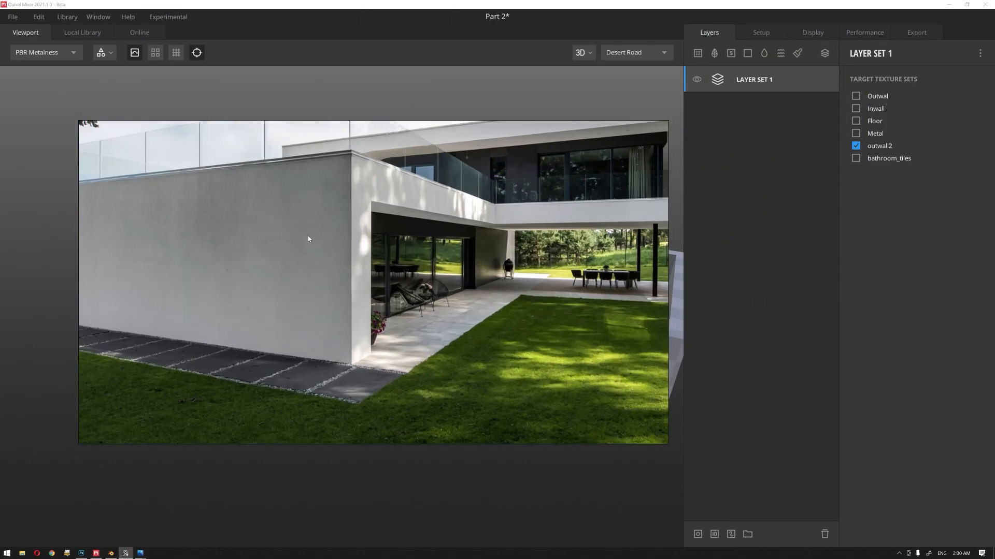
scroll(285, 239, down, 4)
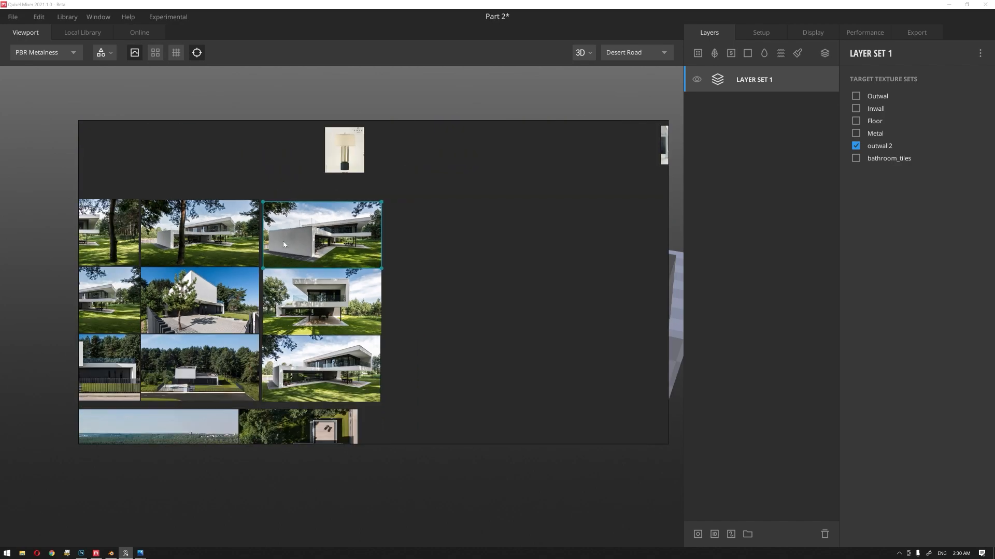
scroll(246, 277, up, 2)
scroll(246, 275, up, 5)
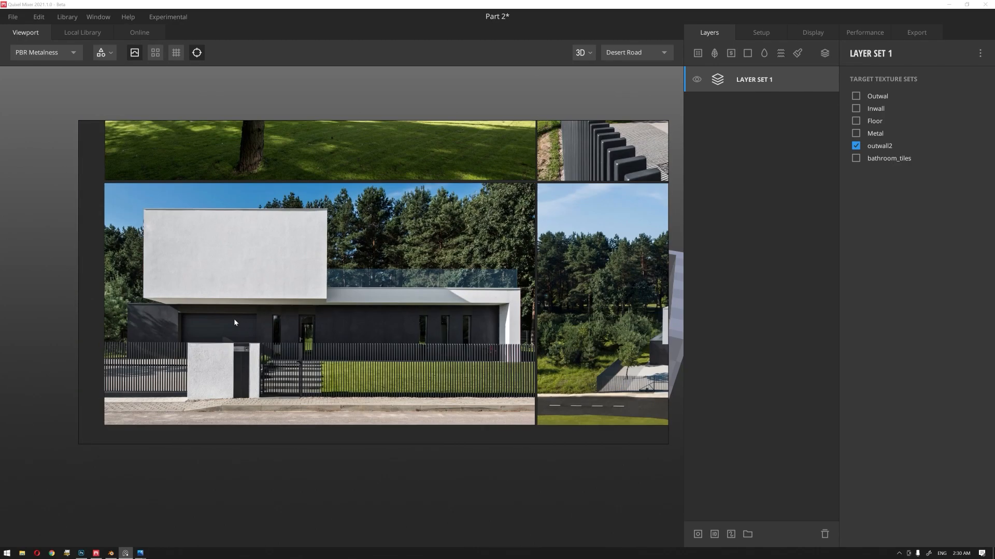
scroll(267, 273, up, 2)
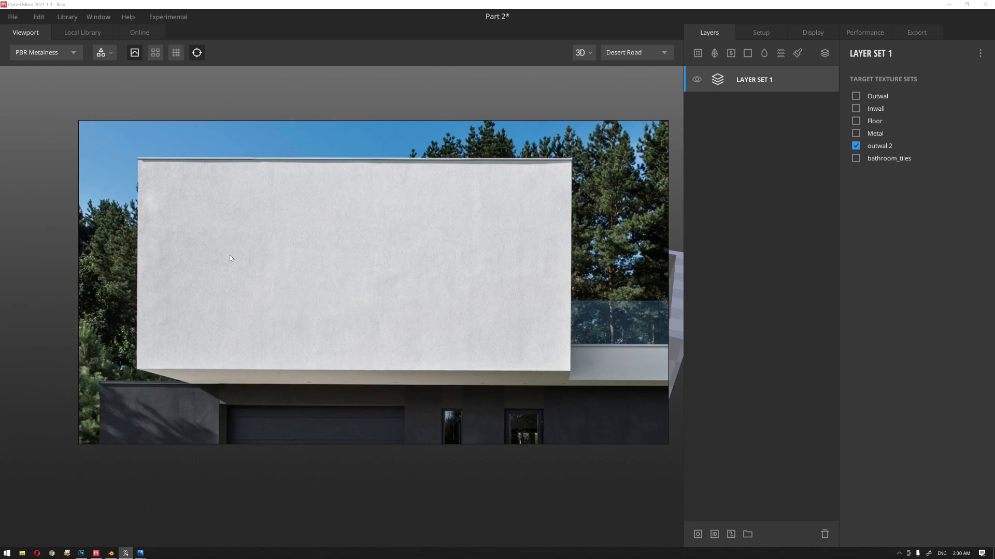
Step: Open the close-up plaster photo, move the house reference image aside and examine the plaster's surface texture
scroll(229, 258, up, 2)
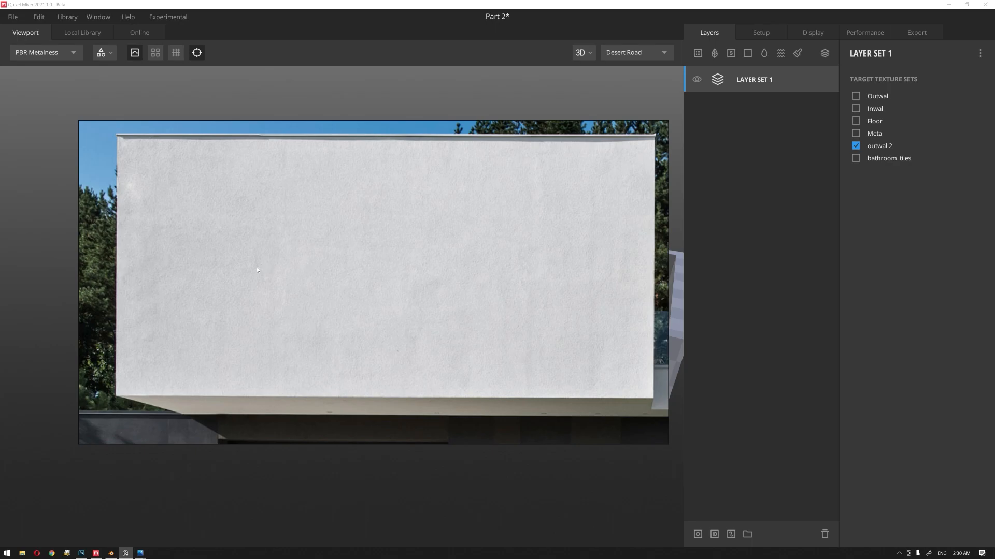
mouse_move(139, 554)
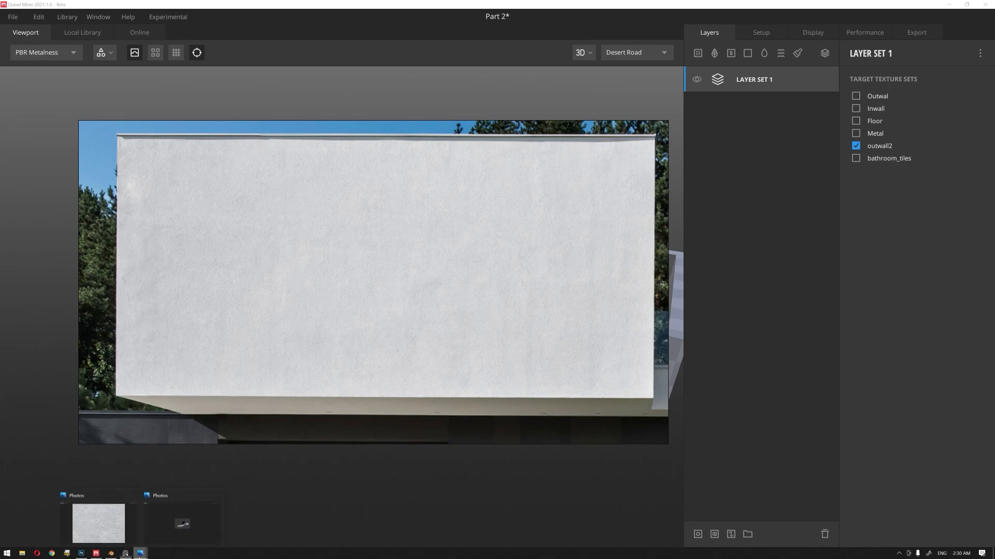
click(105, 531)
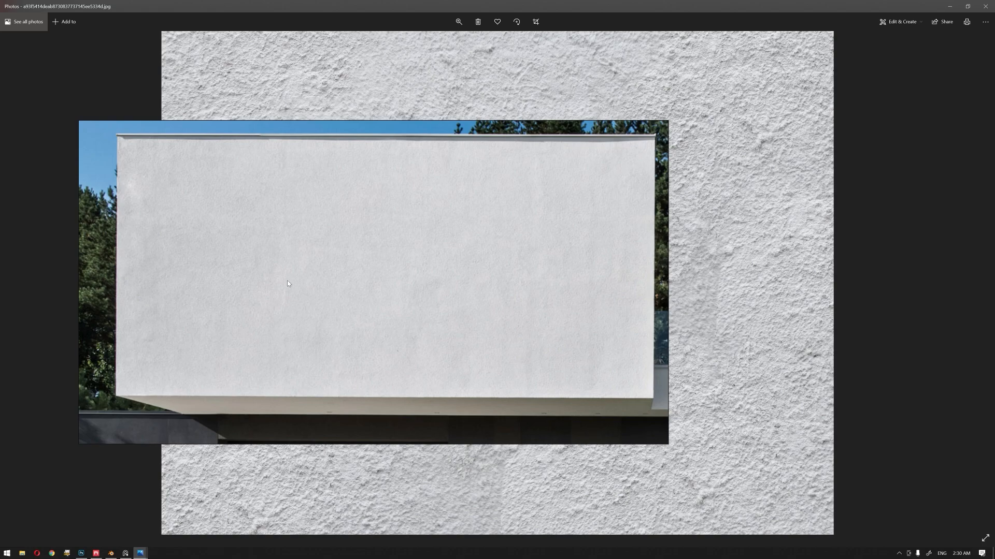
right_drag(287, 281, 994, 275)
click(415, 221)
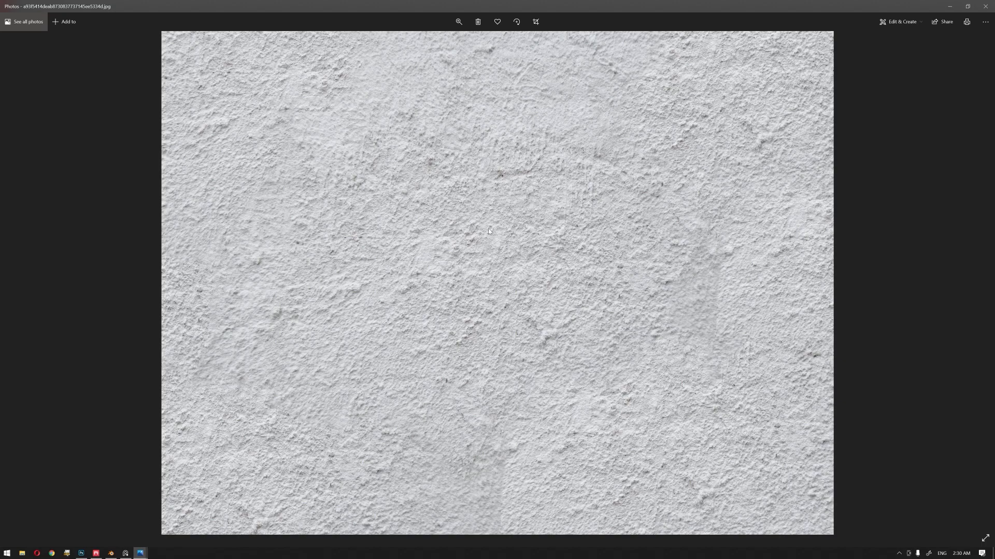
click(952, 6)
Step: Change Layer Set 1's target texture set from outwall2 to Outwal
drag(416, 189, 397, 301)
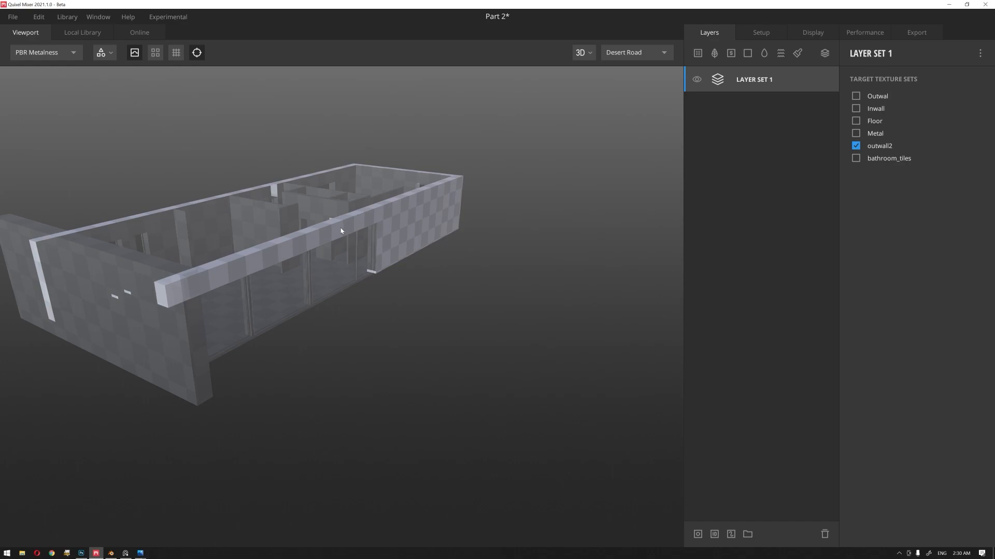
drag(338, 243, 262, 325)
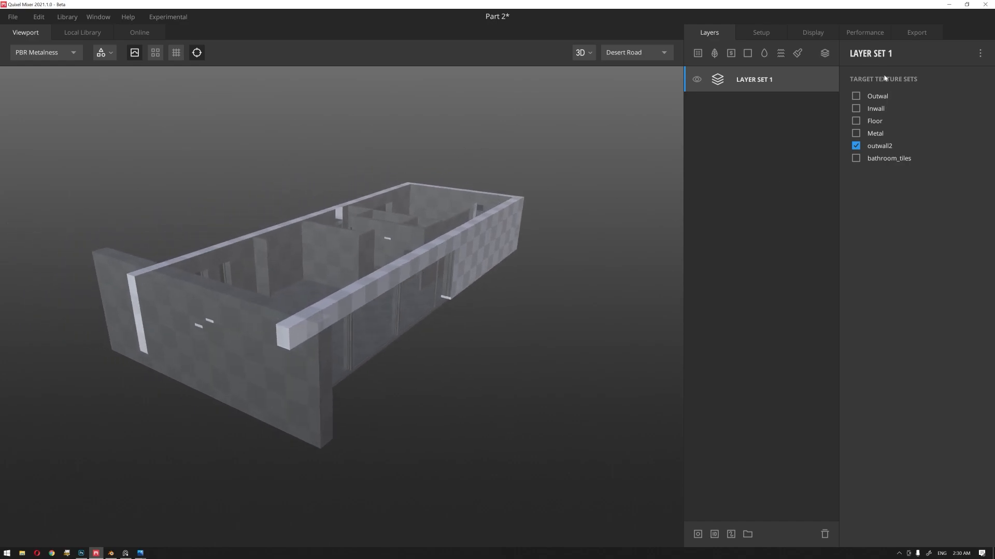
click(856, 97)
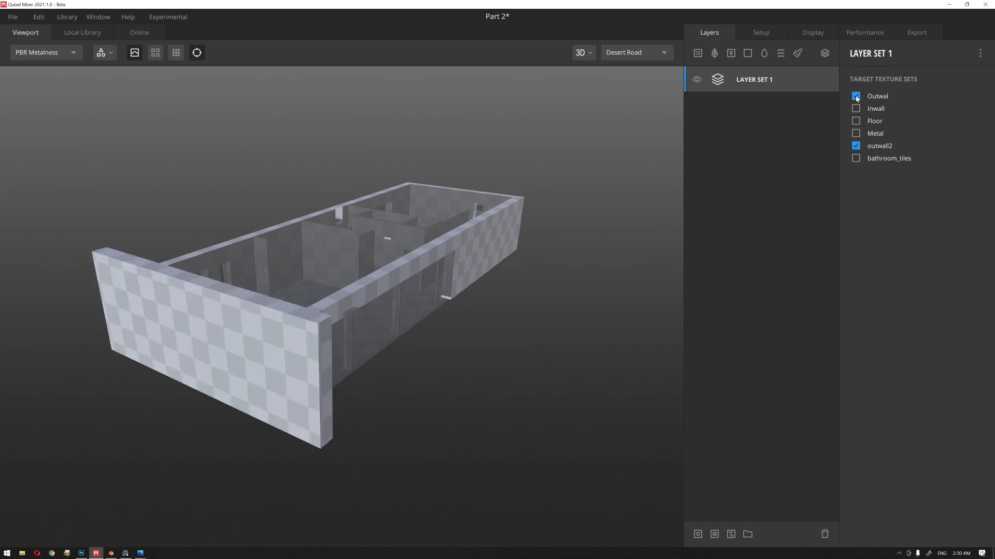
click(856, 146)
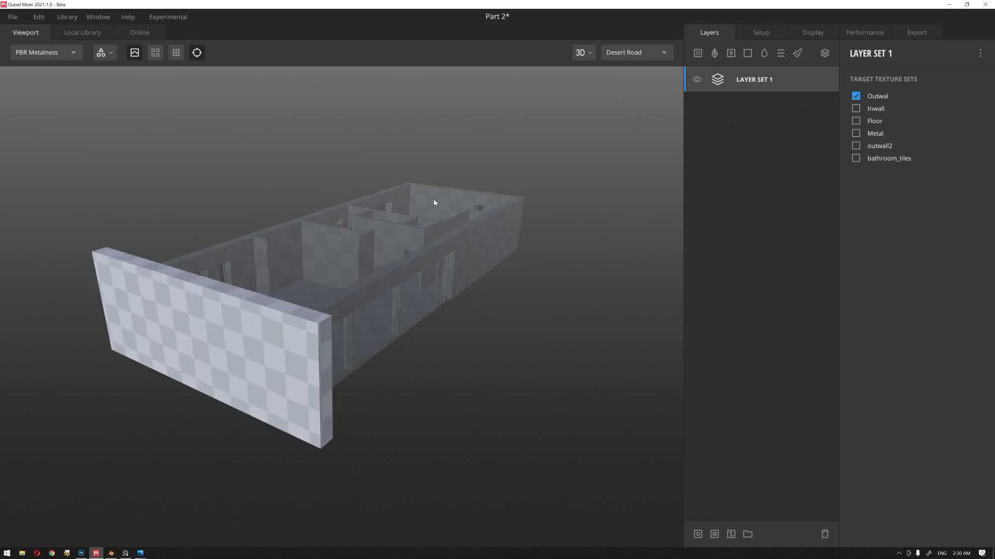
Step: Filter the local library's surfaces by Plaster and add Gray Plaster 2X2 M to Layer Set 1
click(88, 33)
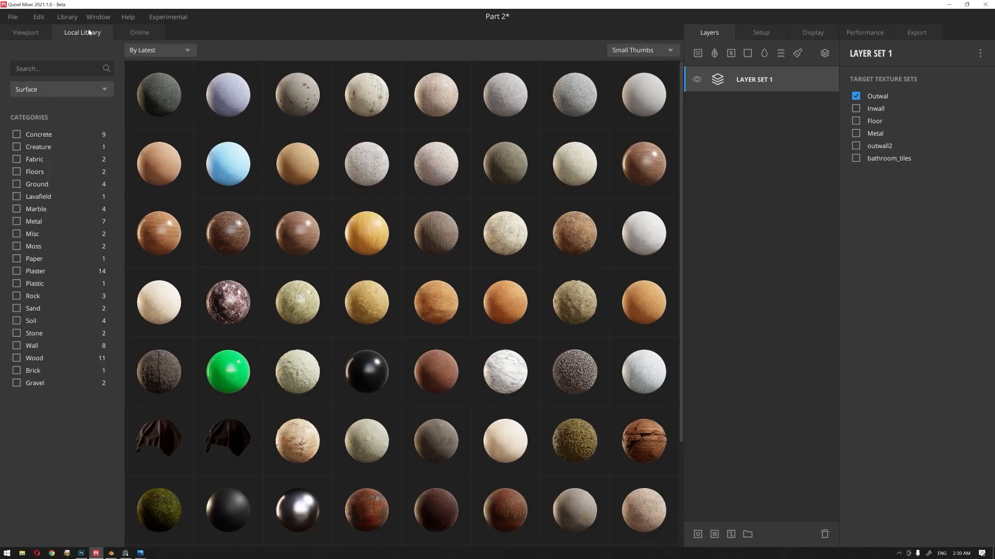
click(17, 271)
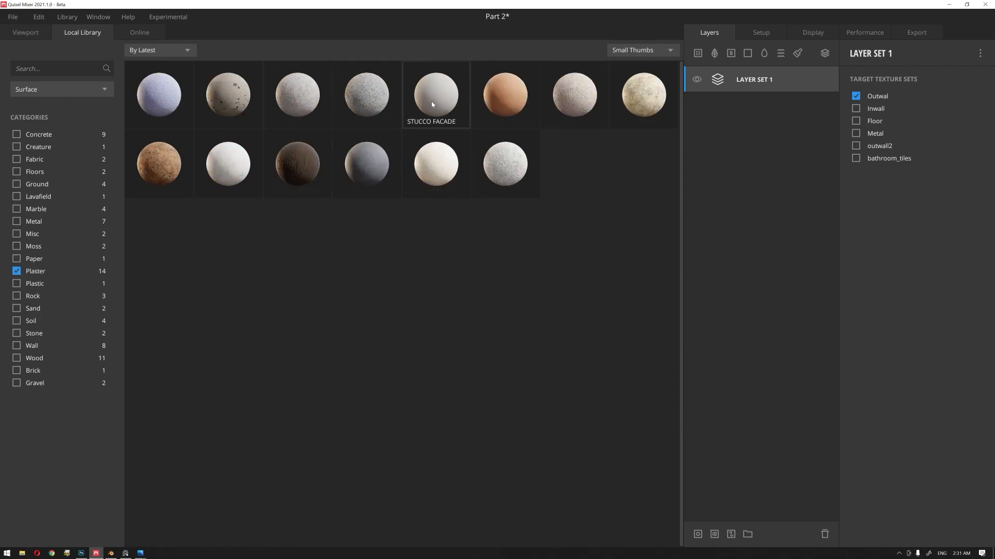
click(136, 33)
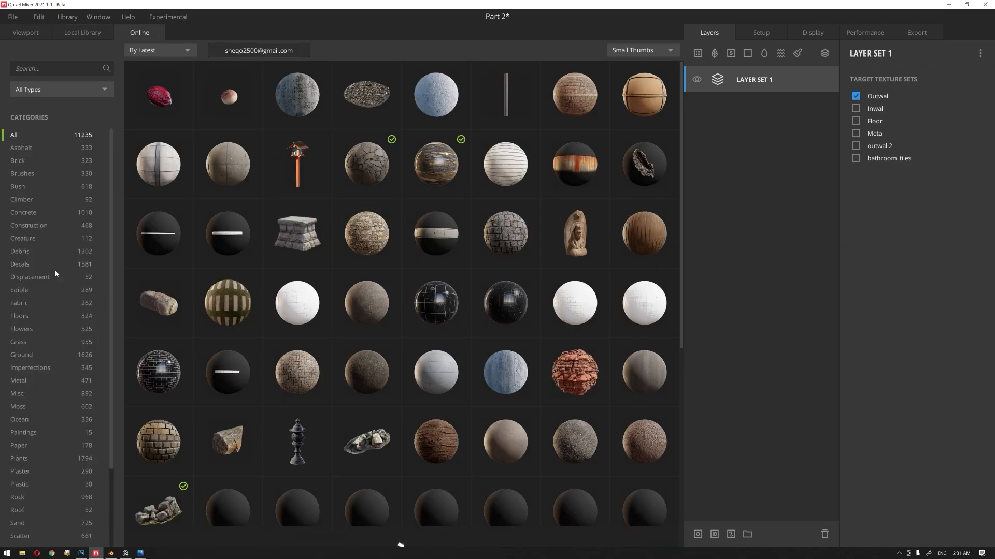
click(92, 33)
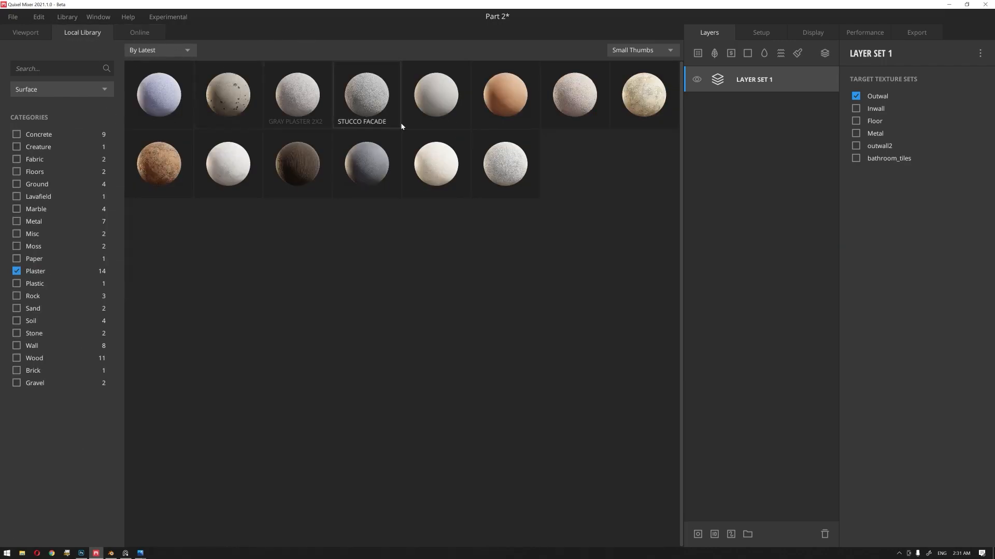
click(307, 100)
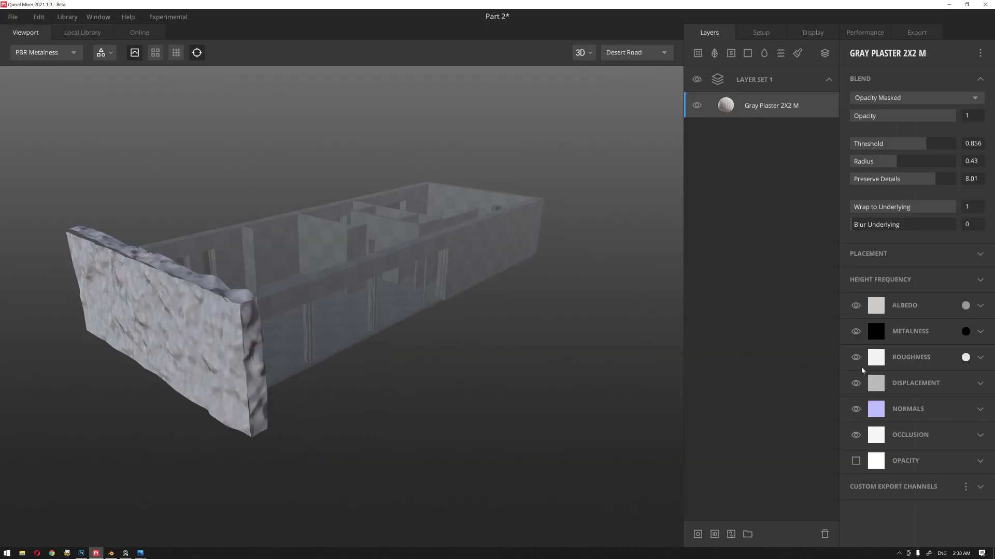
Step: Turn off displacement for the Gray Plaster 2X2 M layer and inspect the end wall's surface
click(856, 383)
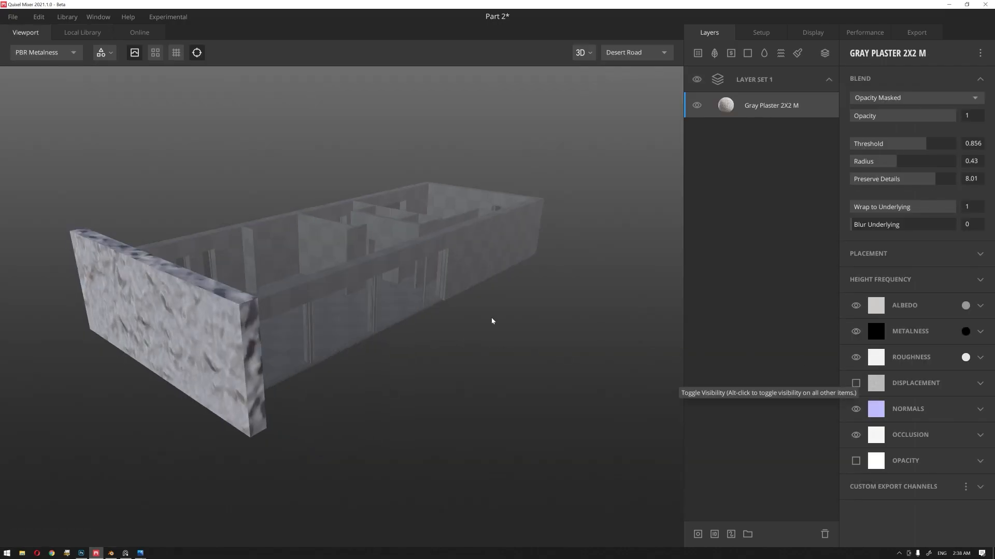
middle_drag(450, 348, 482, 327)
drag(481, 326, 485, 330)
scroll(385, 330, up, 3)
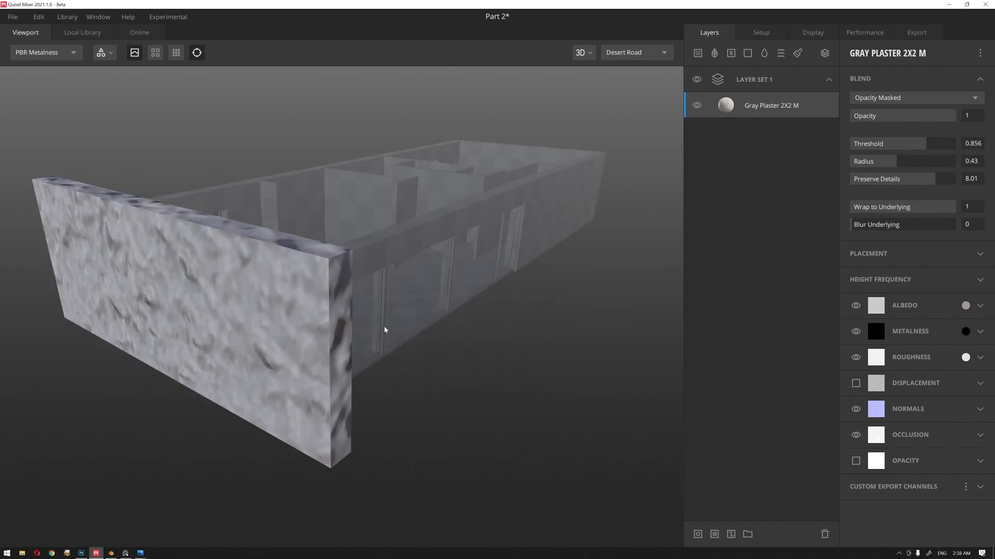
middle_drag(412, 330, 423, 333)
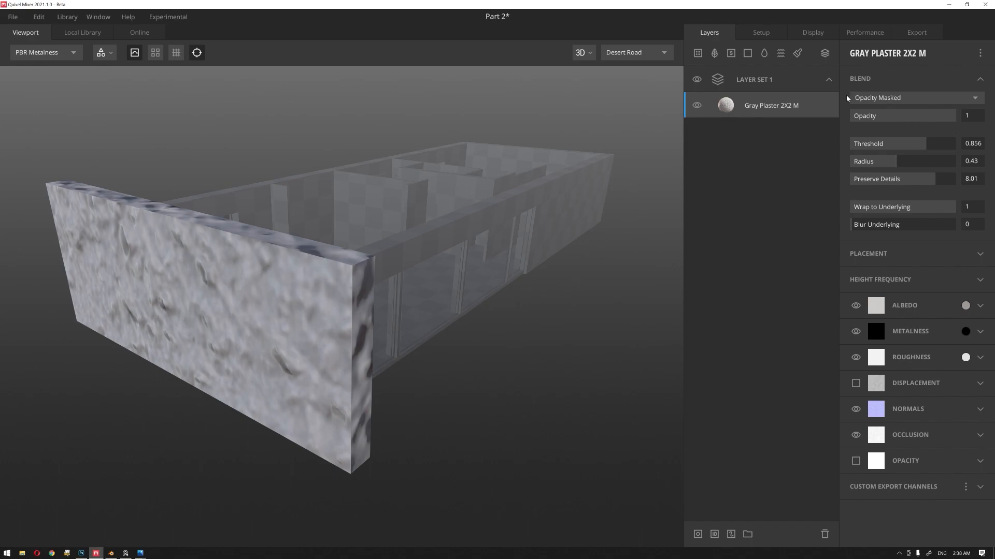
drag(449, 271, 637, 179)
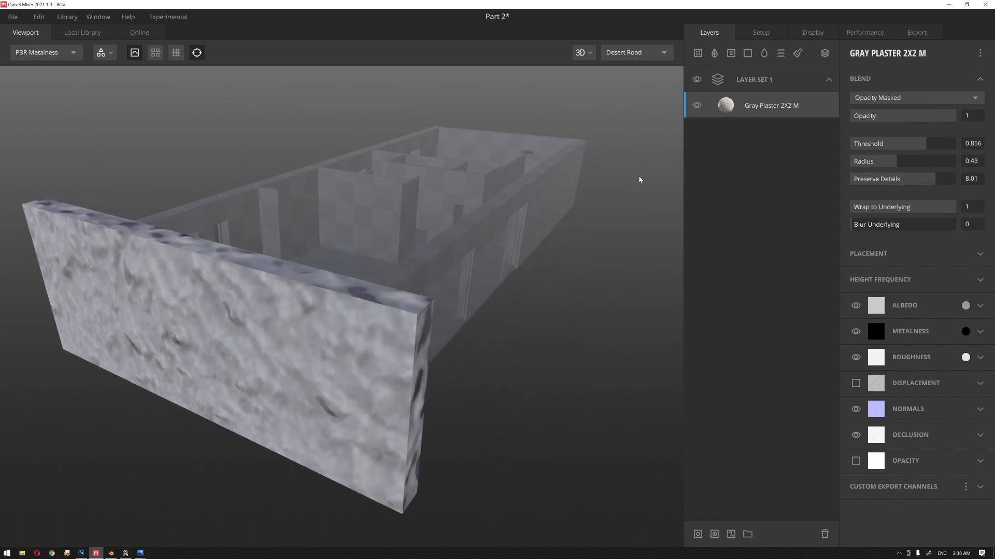
Step: Reduce the Gray Plaster layer's box projection scale to 0.051 in its placement settings
click(914, 84)
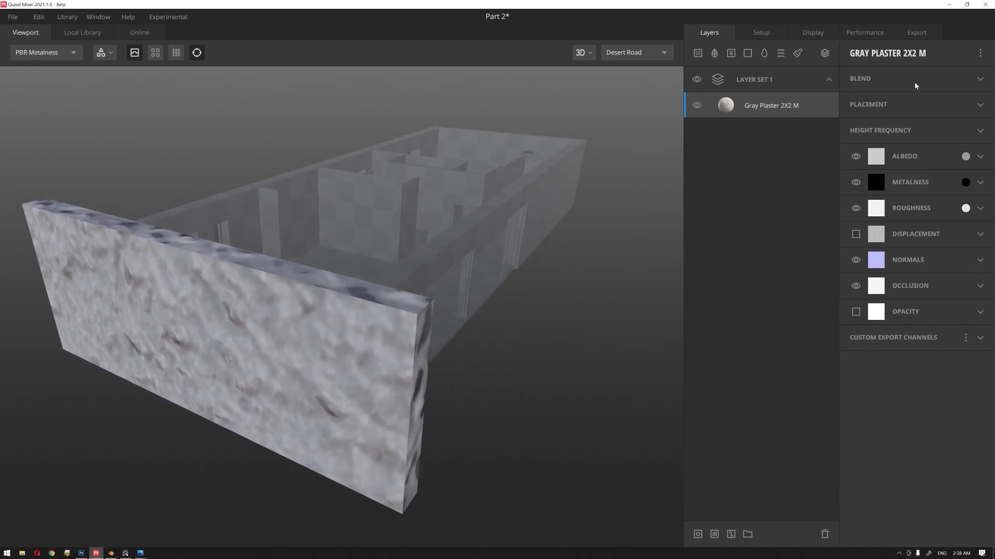
click(893, 108)
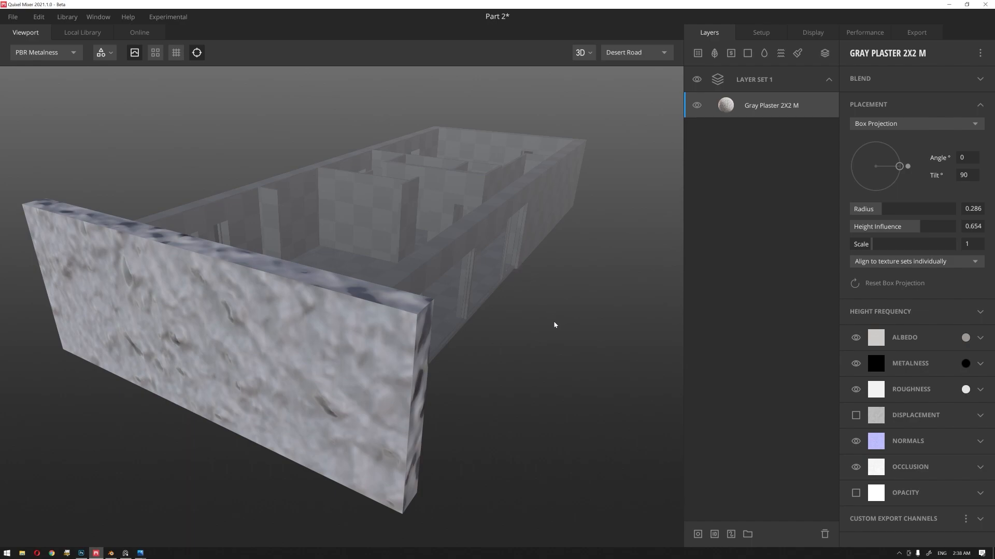
drag(555, 325, 544, 318)
click(895, 125)
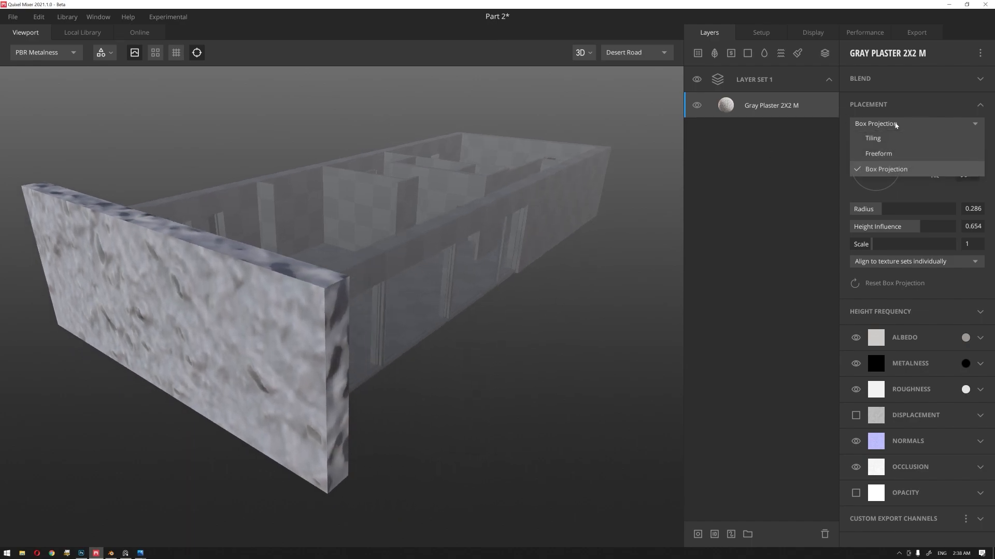
click(896, 124)
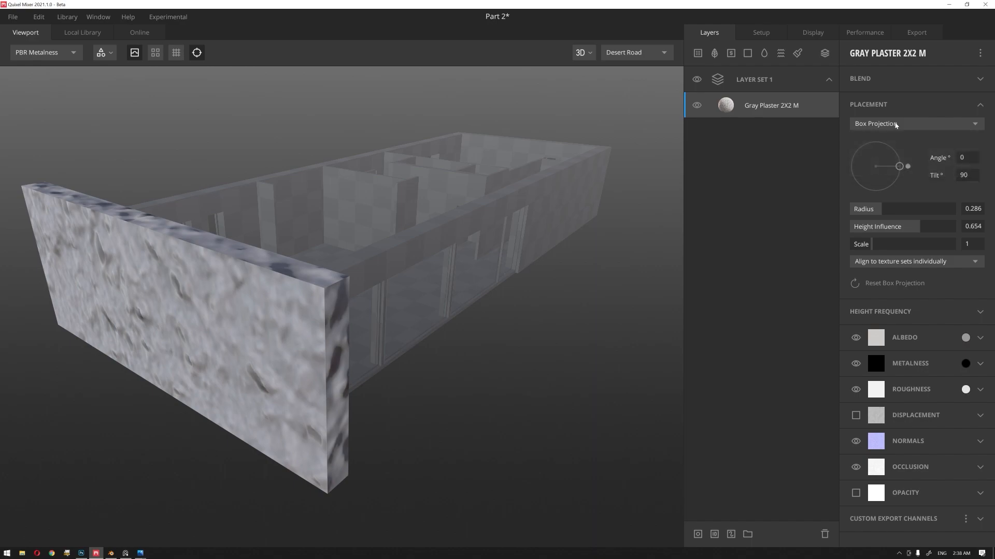
click(895, 125)
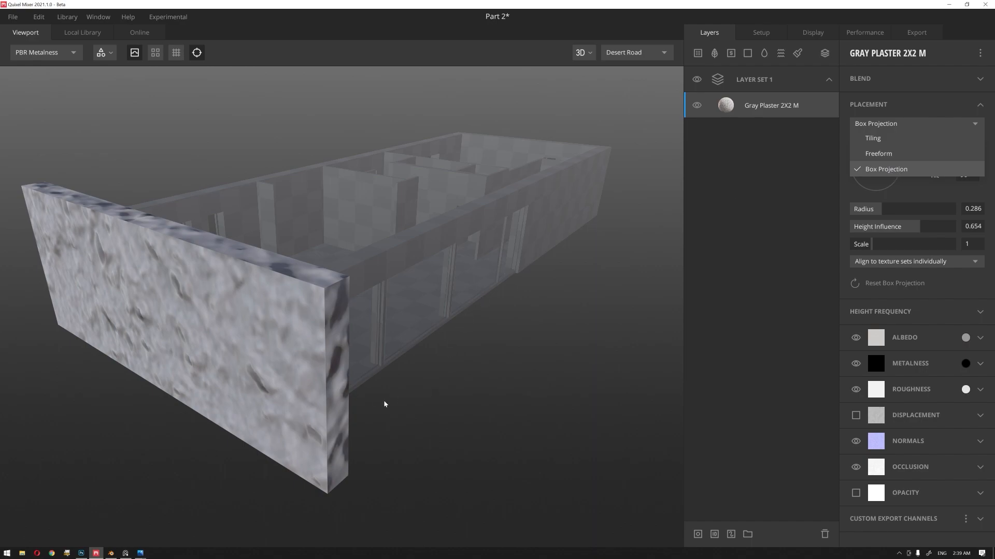
drag(426, 393, 608, 316)
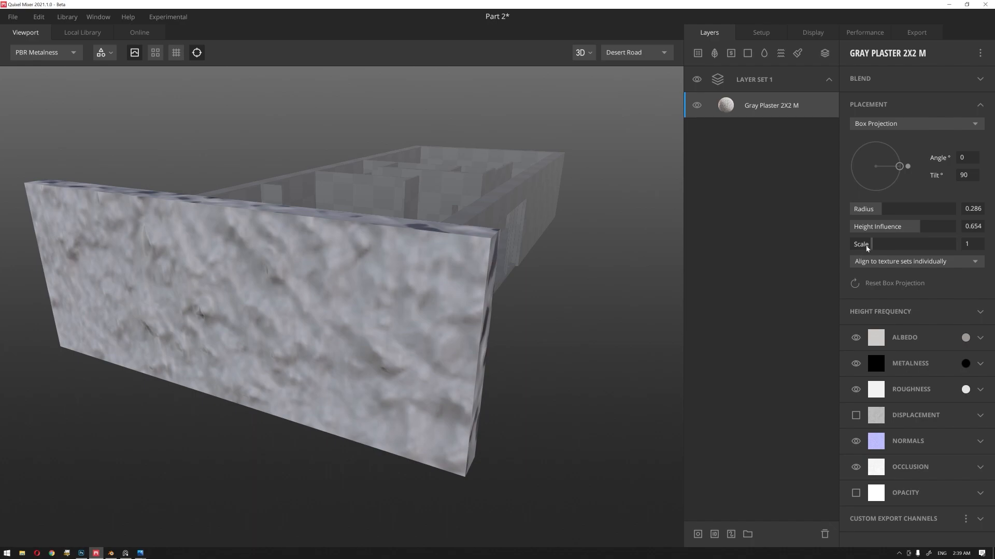
drag(871, 244, 852, 241)
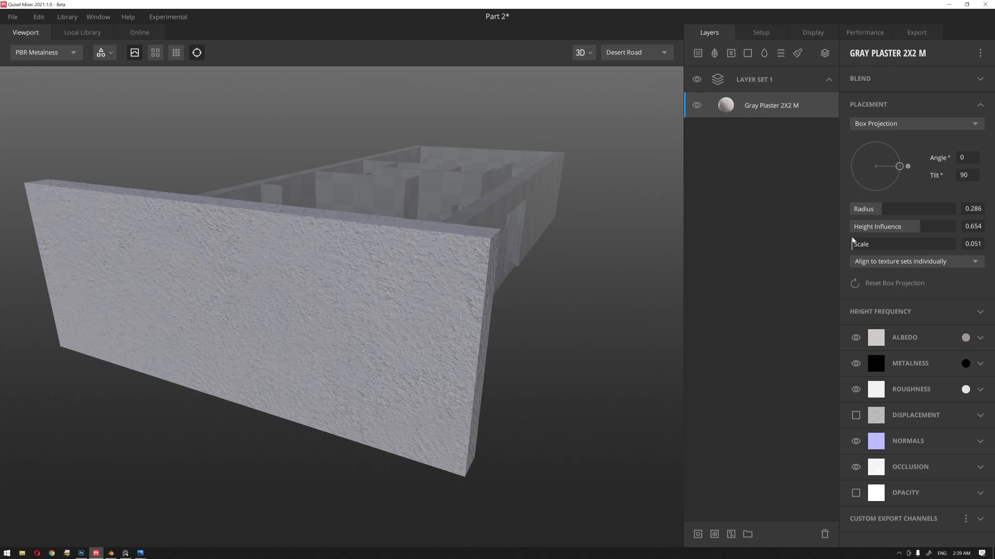
Step: Switch the Gray Plaster layer's placement to Tiling and set Repetitions X and Y to 8
click(886, 124)
click(886, 138)
drag(407, 323, 518, 288)
middle_drag(412, 275, 387, 244)
scroll(383, 258, up, 5)
scroll(387, 263, down, 5)
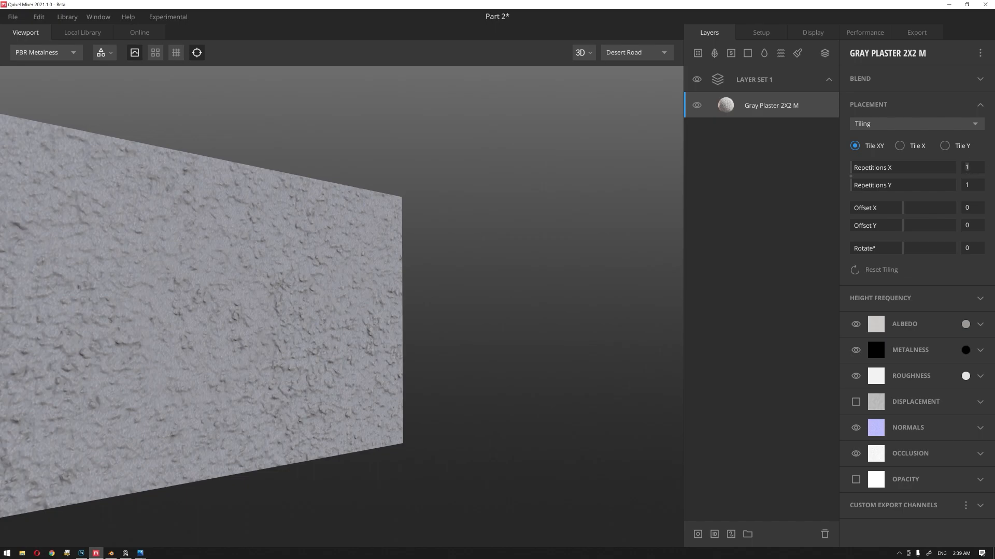
text(8)
key(Return)
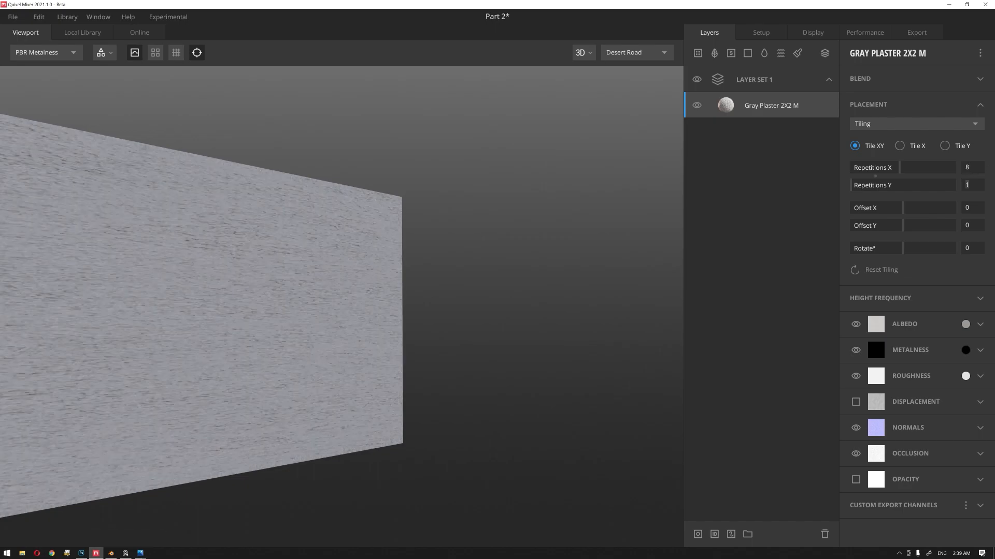
Step: Examine the tiled plaster's grain size and stretching on the end wall's broad face and its narrow side face
scroll(375, 302, up, 4)
alt+drag(437, 269, 246, 268)
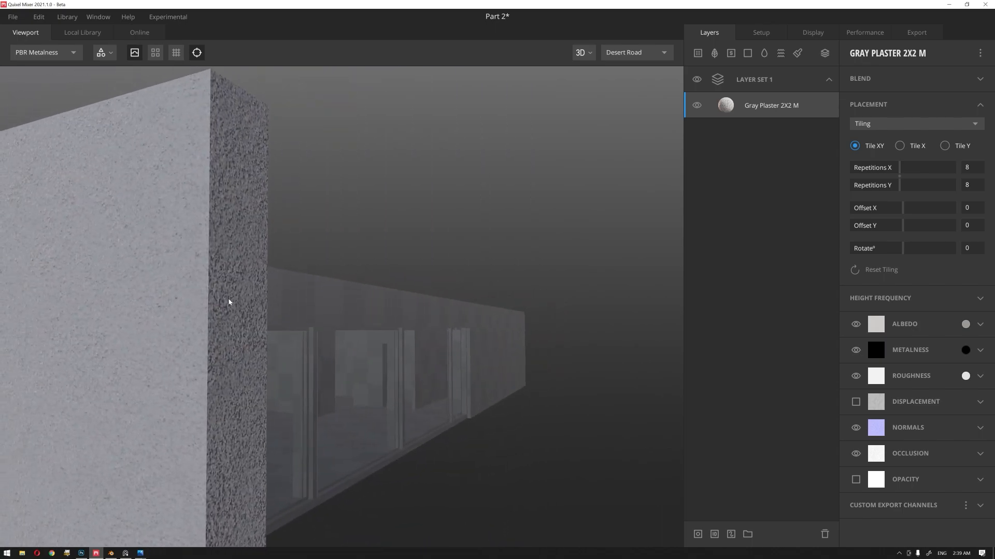
scroll(244, 321, up, 2)
alt+drag(250, 335, 310, 301)
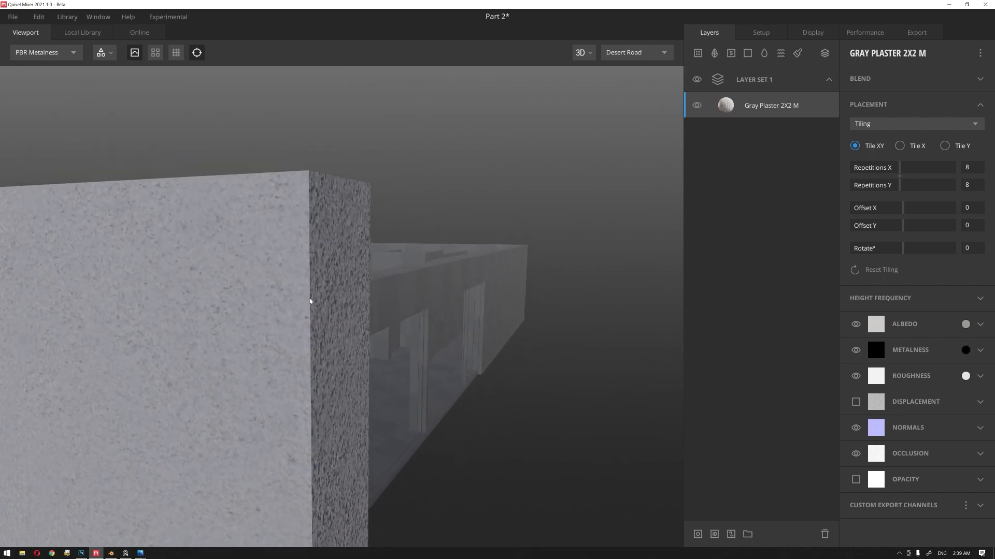
alt+drag(310, 301, 349, 290)
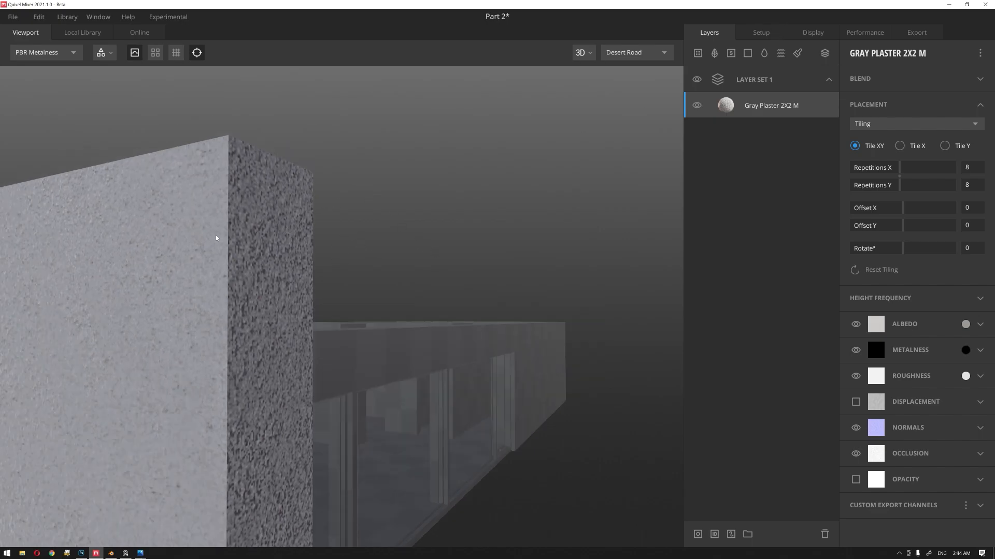
scroll(317, 280, down, 1)
scroll(317, 281, up, 1)
scroll(314, 282, up, 1)
scroll(315, 283, down, 1)
middle_drag(310, 274, 317, 268)
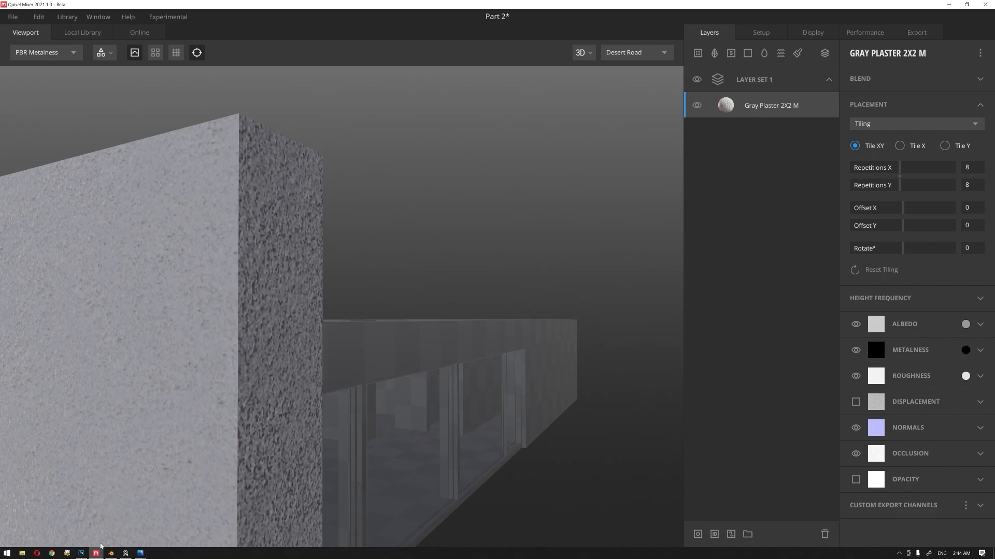
Step: Switch to Photoshop and compare the vert_id_material3.png UV layout with the wood albedo texture
click(81, 553)
click(90, 31)
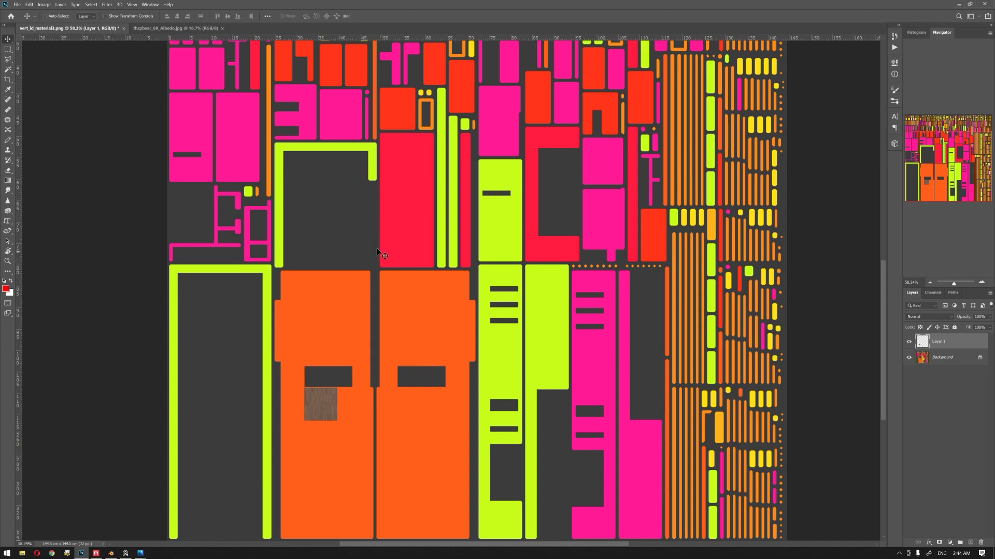
click(173, 28)
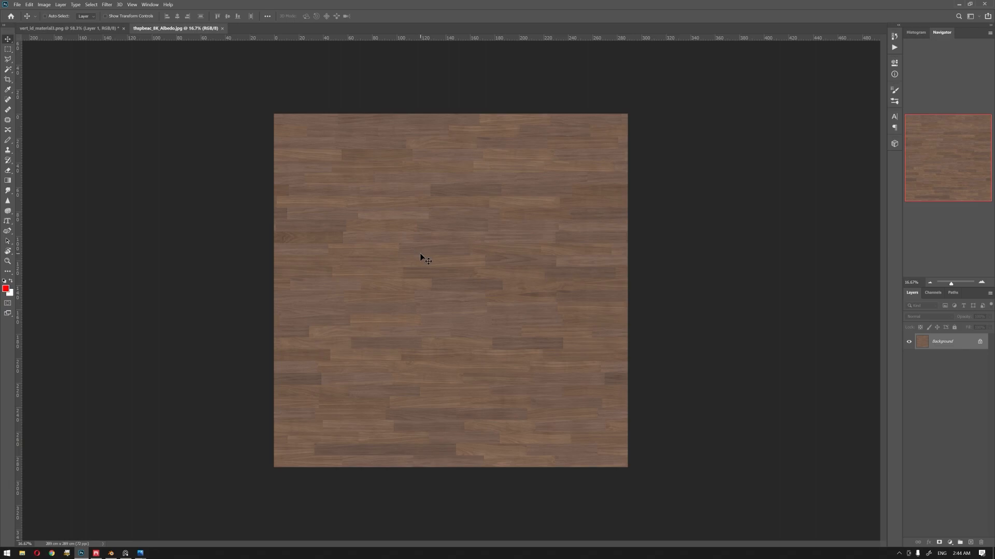
click(101, 29)
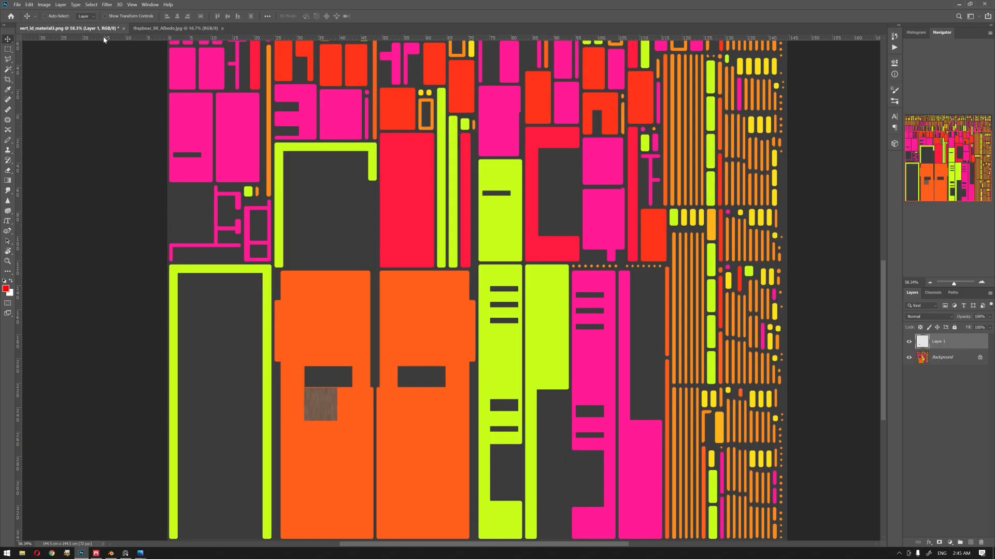
Step: Switch to Quixel Mixer and check the Gray Plaster material among the plaster surfaces in the local library
click(96, 553)
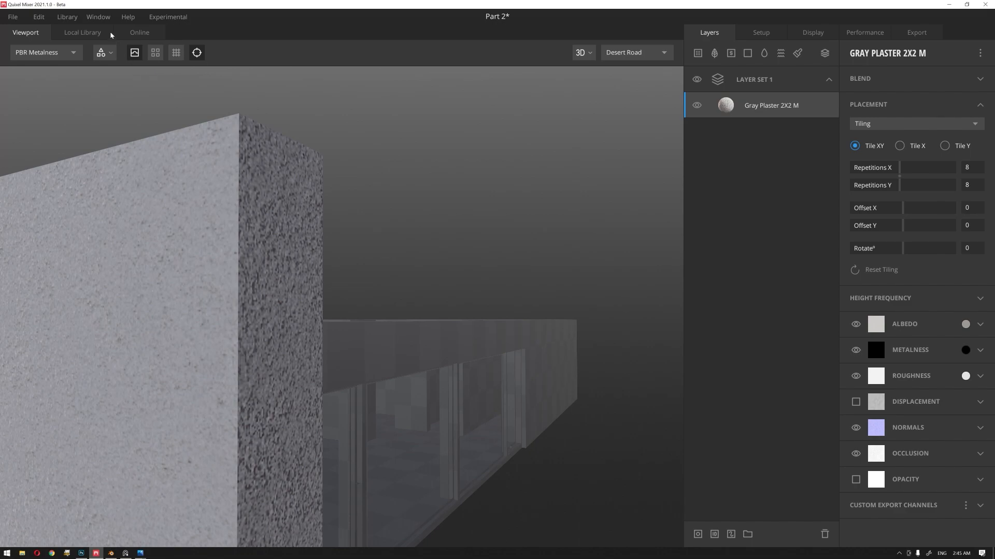
click(82, 32)
right_click(309, 100)
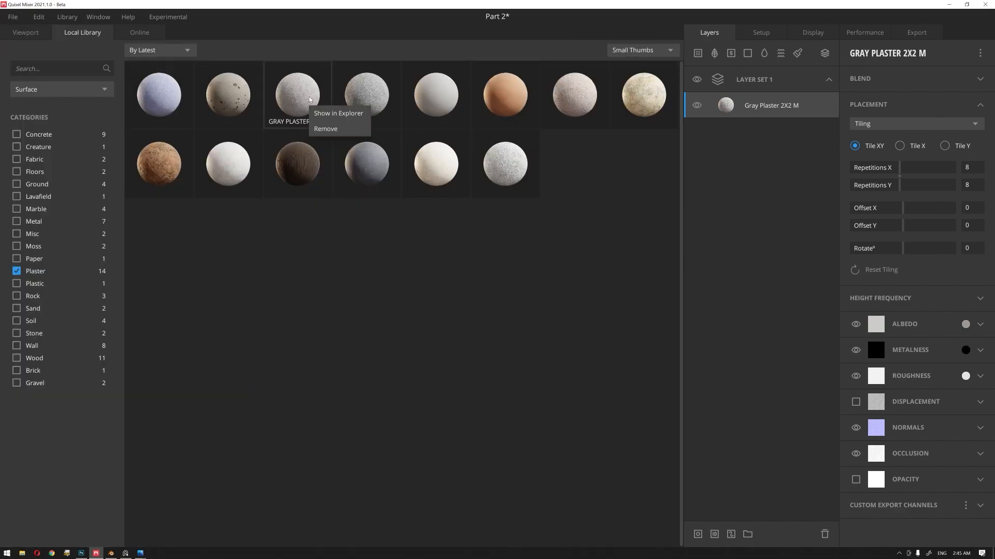
click(257, 329)
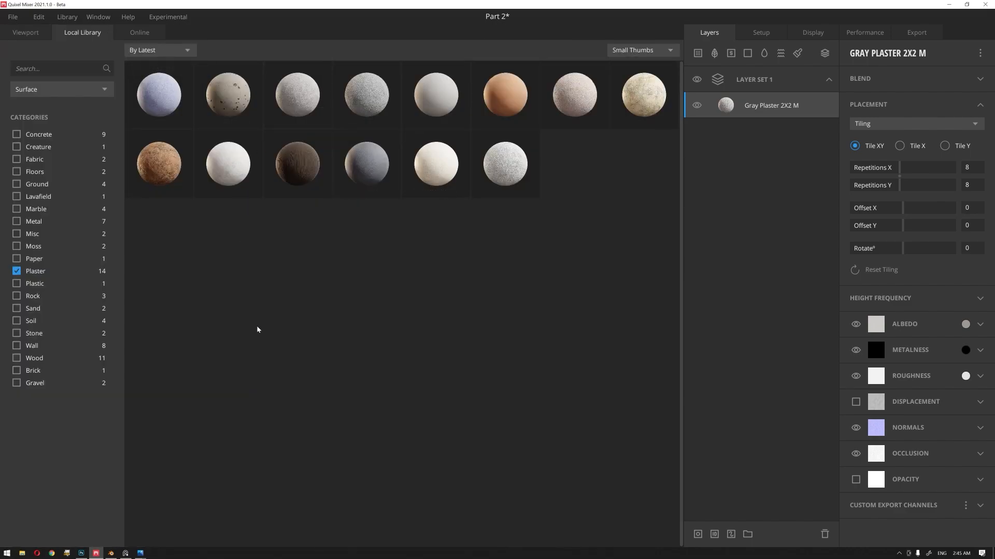
click(24, 33)
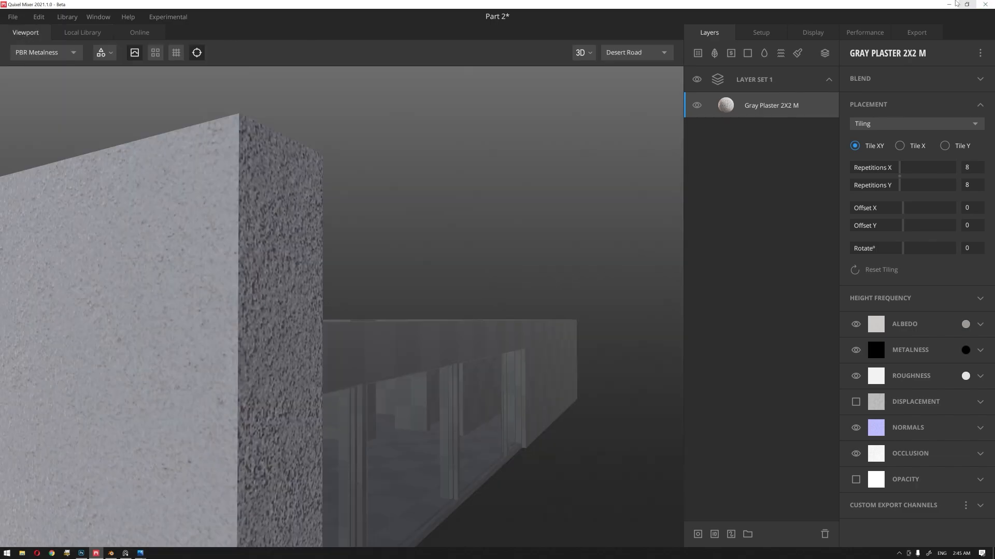
click(949, 4)
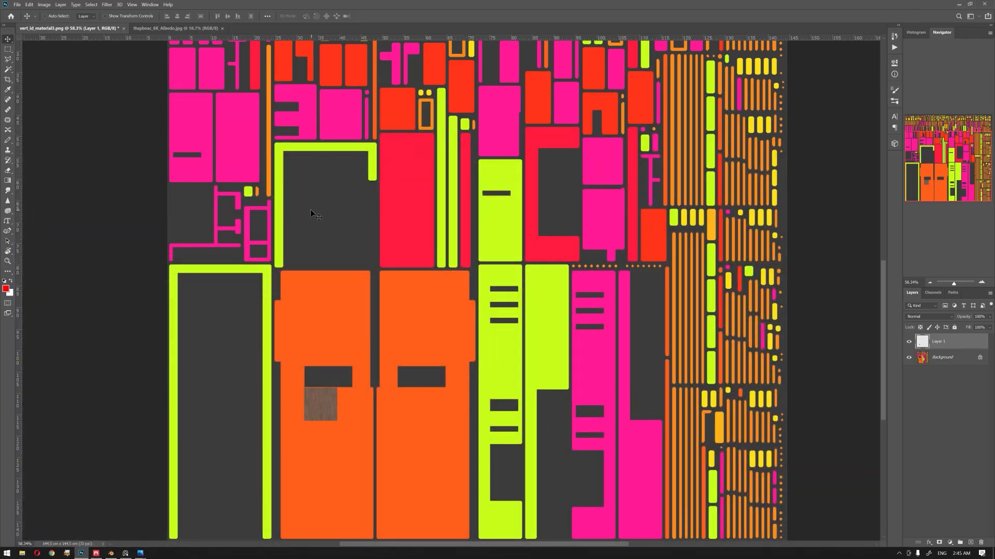
Step: Compare the full-size wood albedo texture in Photoshop with its small copy on the UV layout
click(169, 29)
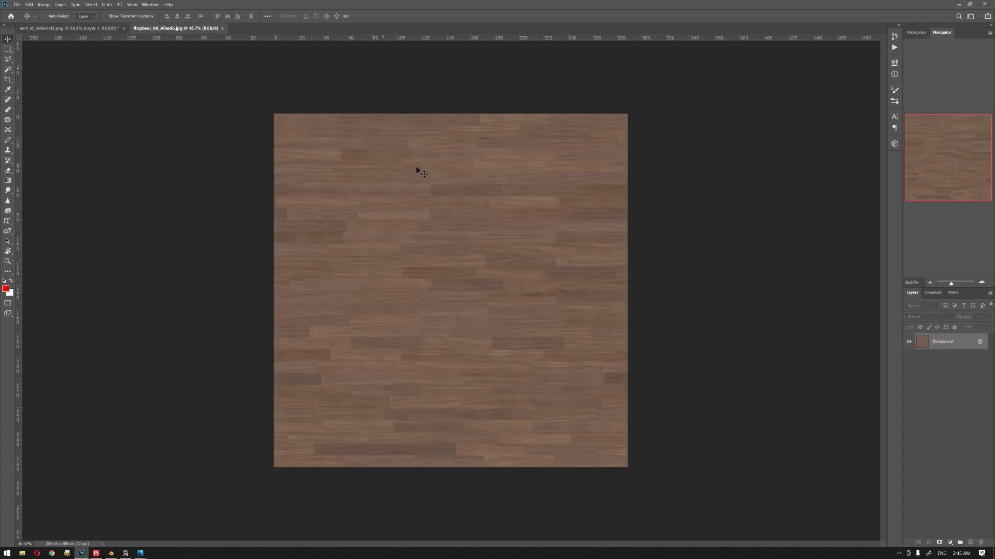
click(73, 29)
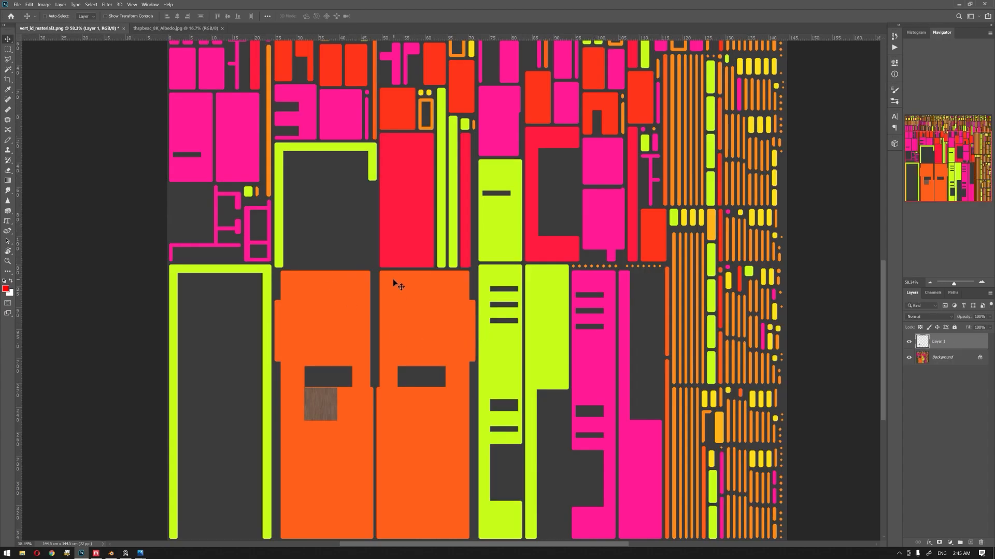
alt+scroll(393, 282, down, 2)
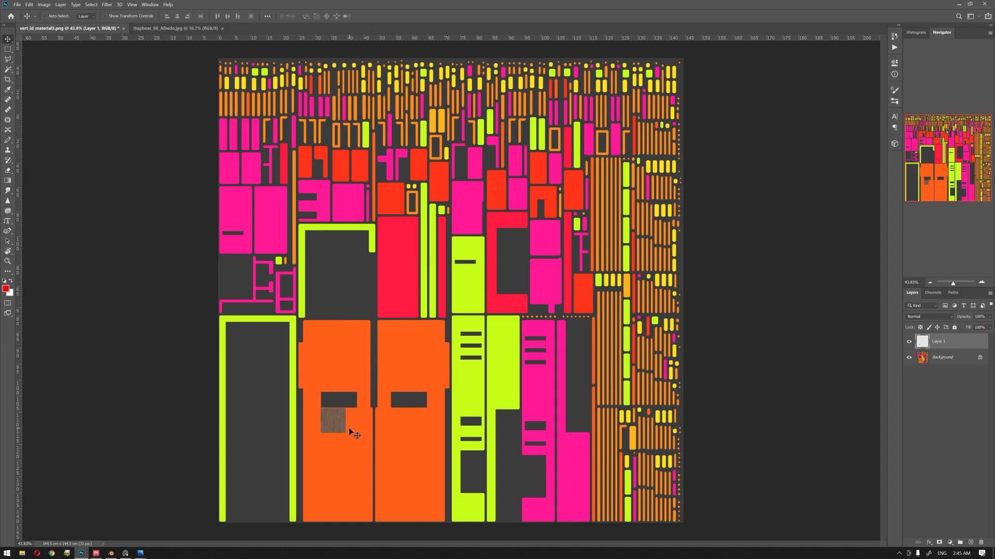
Step: Move the wood texture layer flush under the dark rectangular cutout in the orange UV island, aligned with the cutout's left edge
alt+scroll(349, 429, up, 10)
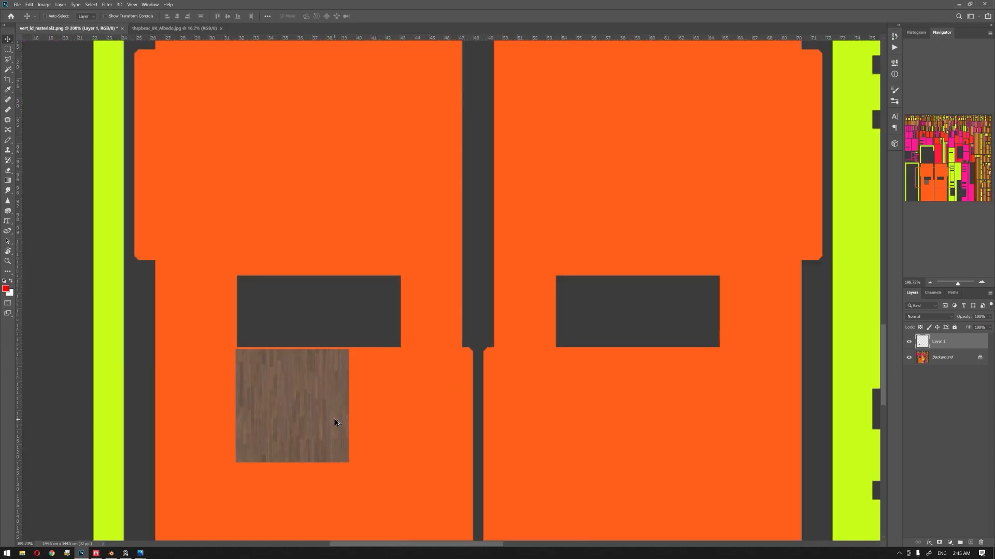
alt+scroll(336, 423, up, 3)
key(z)
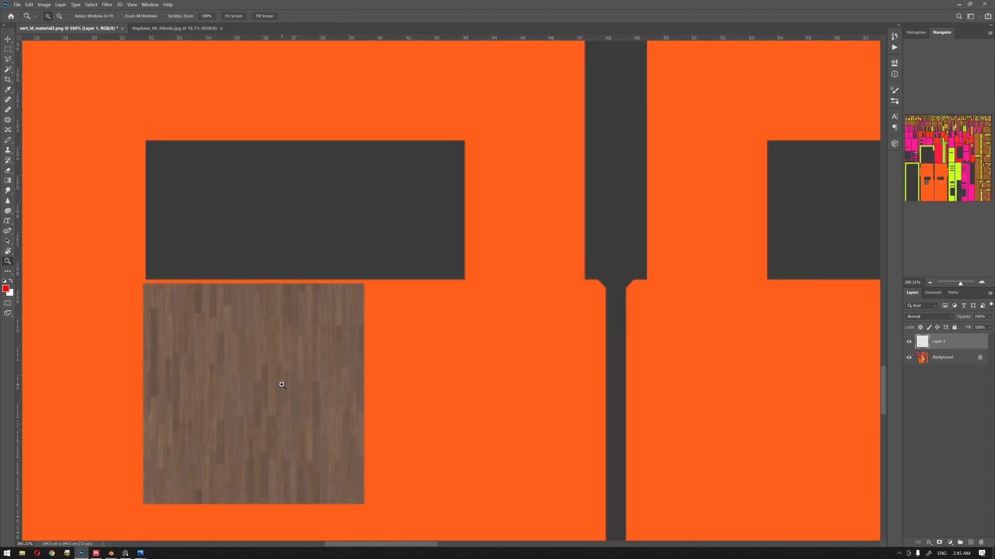
click(279, 386)
click(268, 376)
drag(240, 351, 502, 358)
key(v)
mouse_move(284, 251)
mouse_down()
mouse_move(313, 287)
mouse_move(278, 266)
mouse_up()
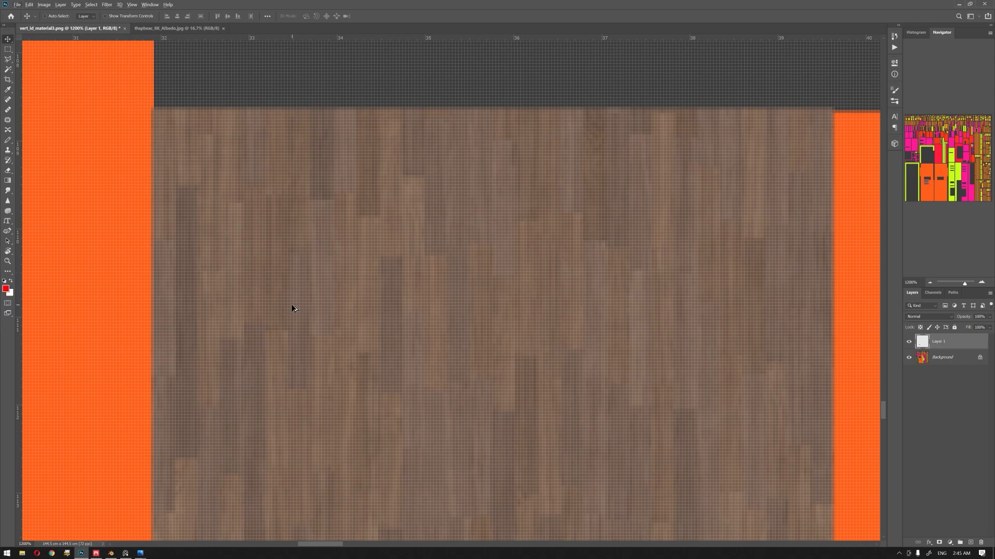
alt+scroll(292, 305, down, 10)
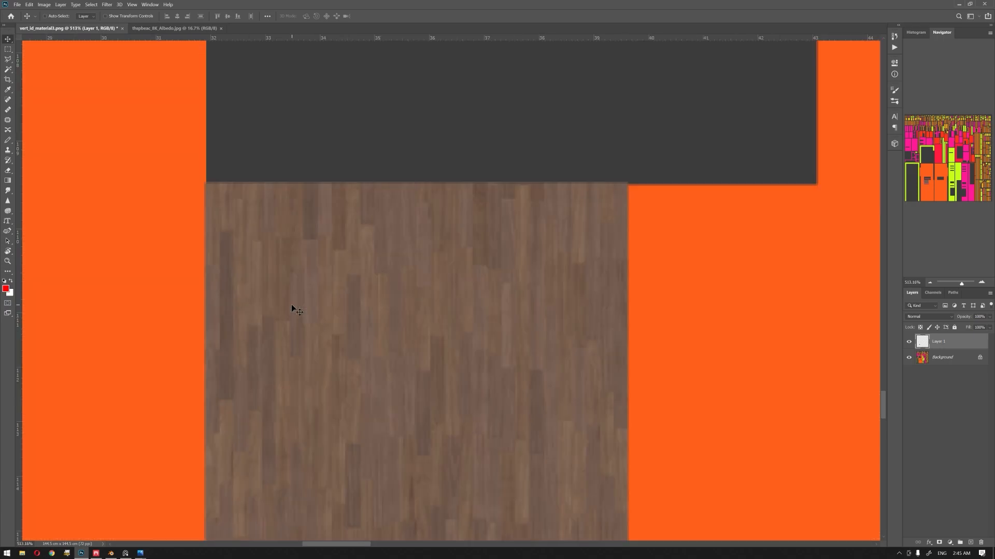
alt+scroll(291, 308, down, 4)
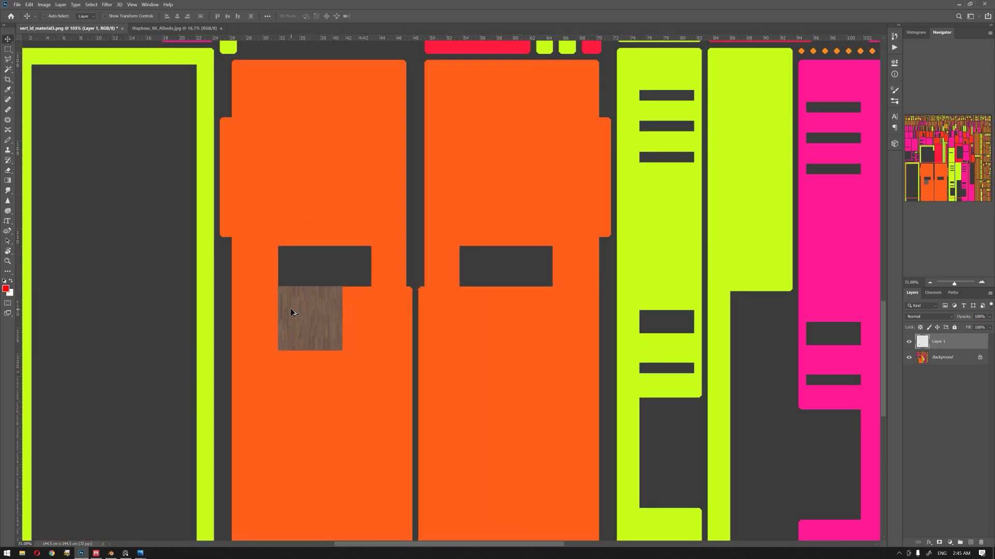
alt+scroll(318, 318, down, 2)
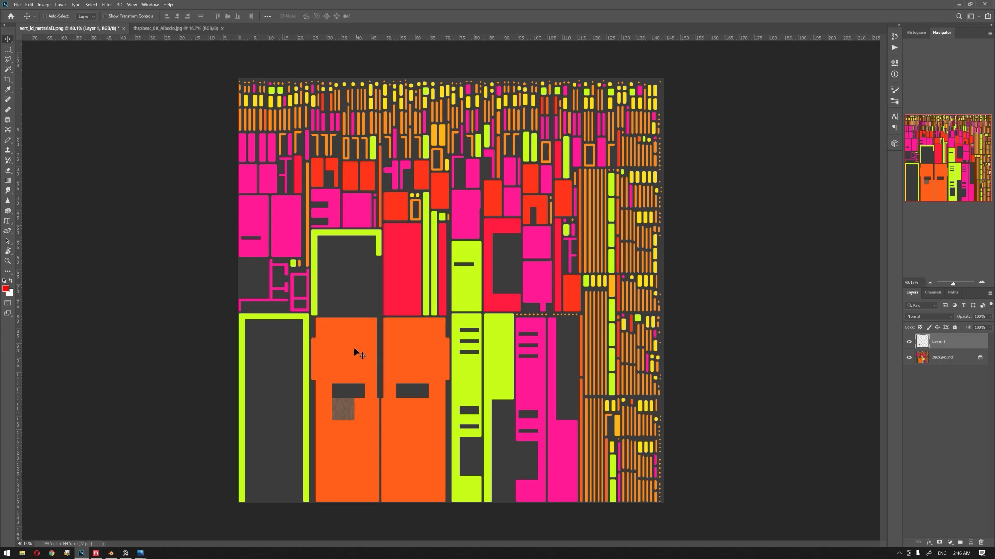
Step: Switch to Blender, then to the browser, and review the Texel Density Checker add-on page on Blender Artists
click(111, 554)
middle_drag(479, 230, 363, 260)
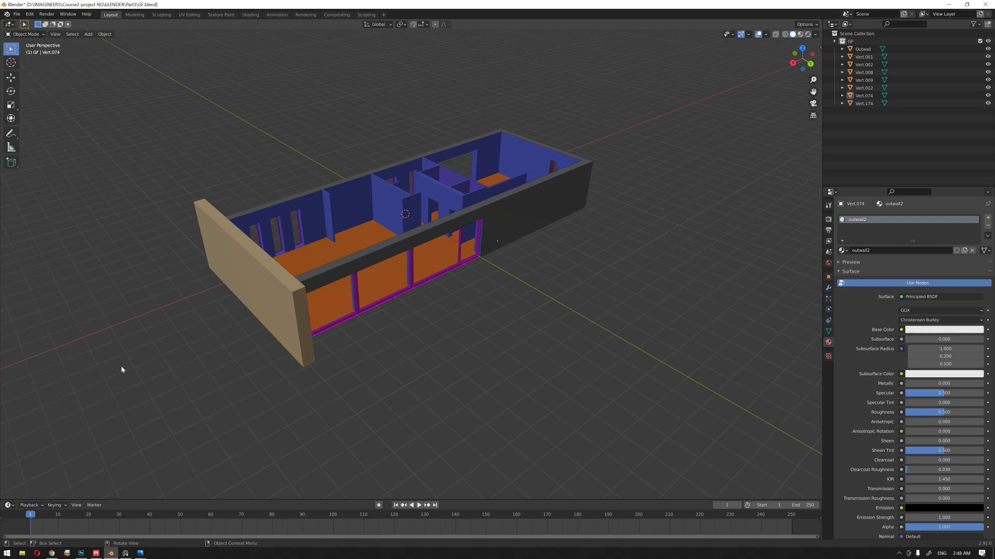
click(51, 554)
scroll(187, 257, down, 15)
scroll(192, 252, down, 2)
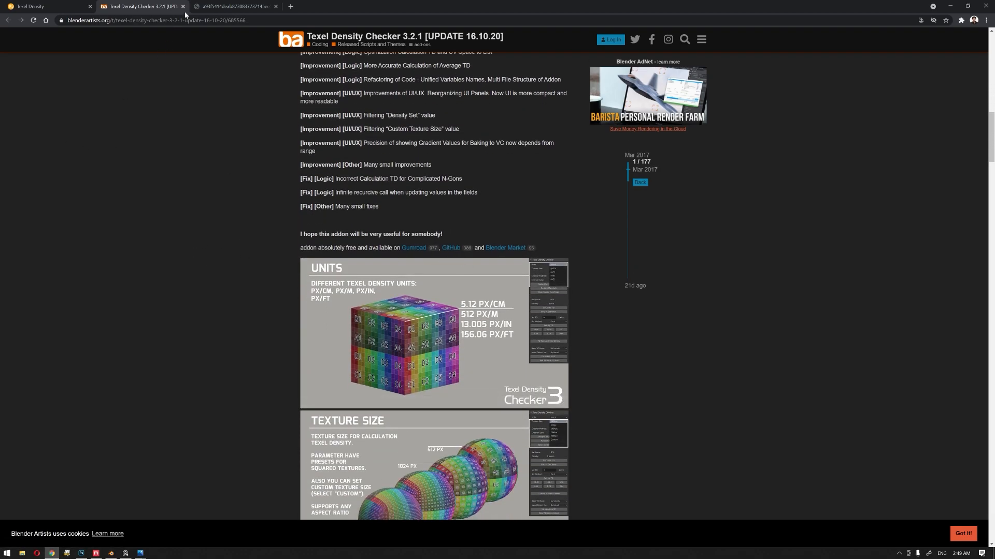
click(949, 6)
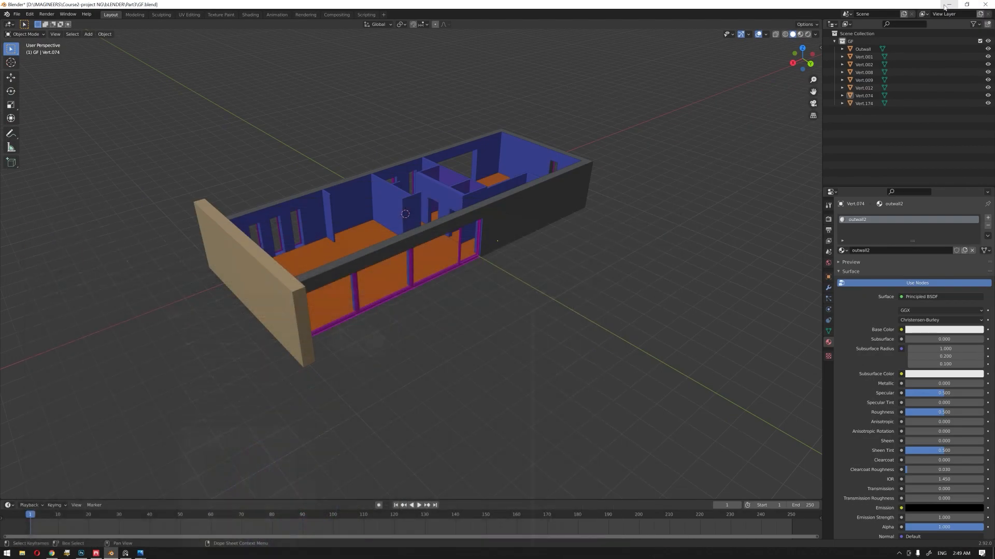
Step: Select all building objects in Blender and show them in the UV Editing workspace with all their geometry selected
middle_drag(471, 343, 394, 291)
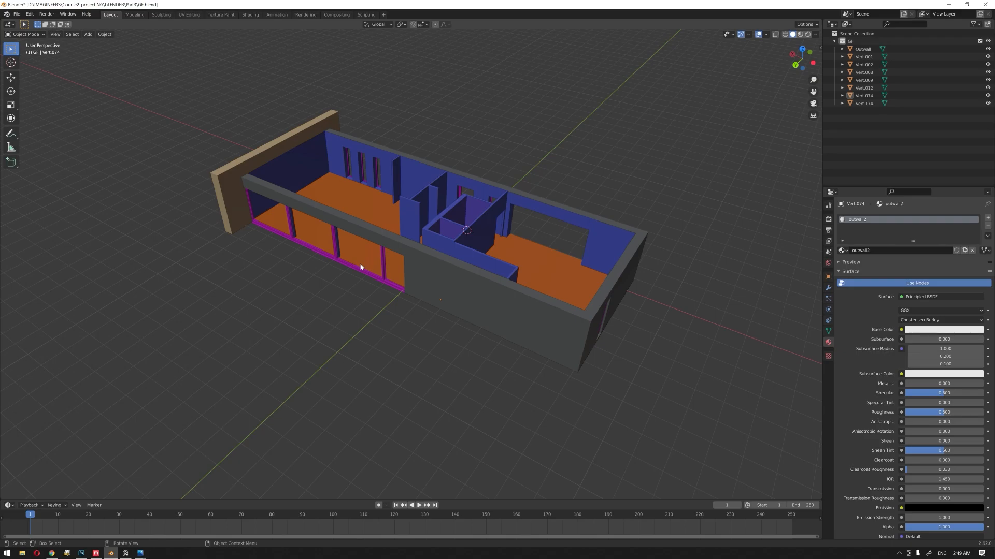
key(Tab)
key(a)
key(Tab)
key(a)
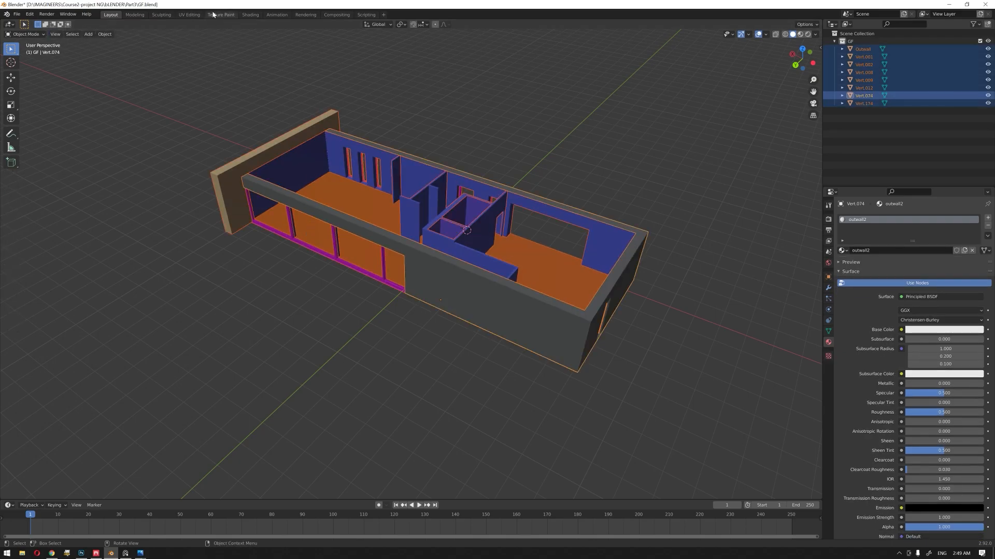
click(189, 14)
middle_drag(584, 216, 546, 249)
scroll(701, 266, up, 3)
middle_drag(691, 159, 664, 173)
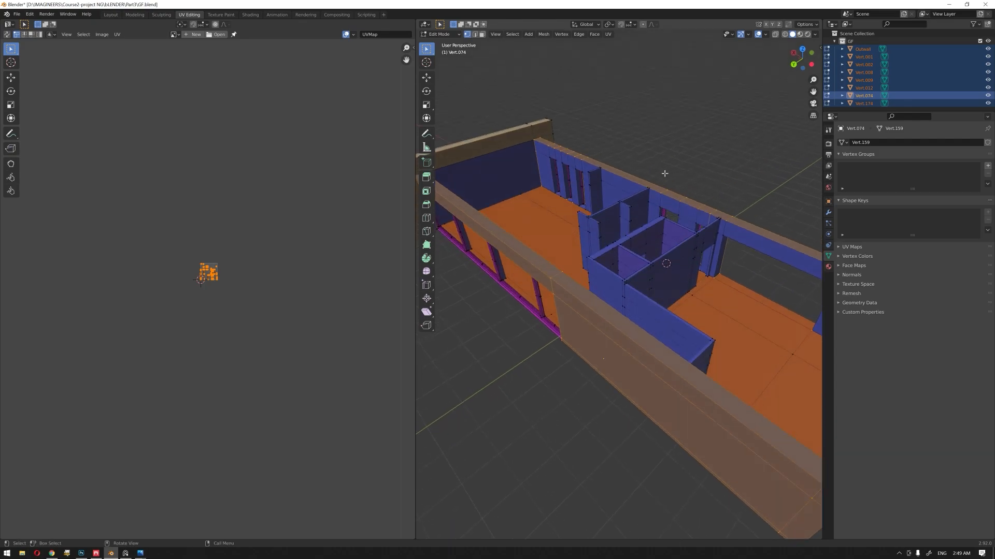
key(Tab)
key(Tab)
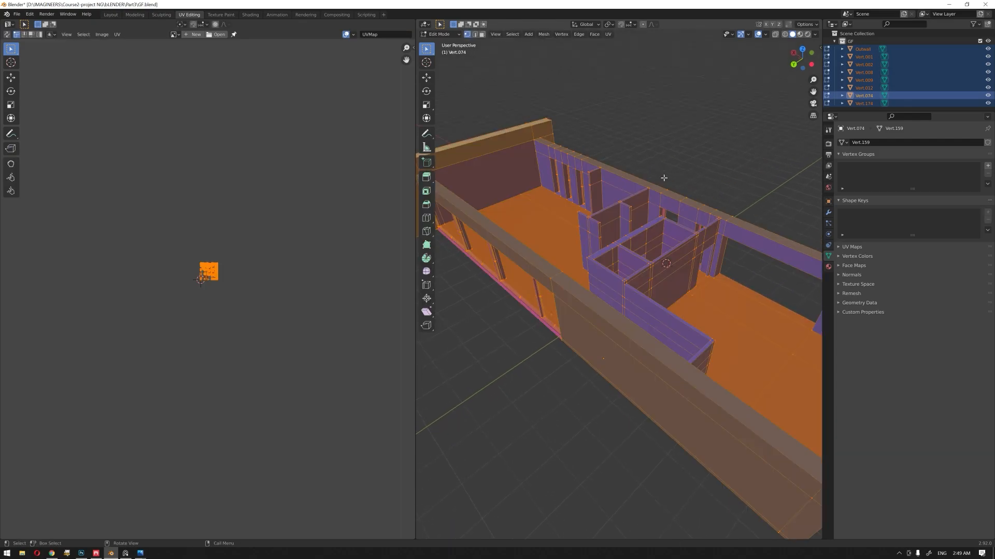
Step: Create a blank 4096 x 4096 px image named 4K behind the building's UVs
scroll(207, 202, up, 8)
scroll(207, 201, up, 2)
middle_drag(242, 153, 230, 359)
click(194, 34)
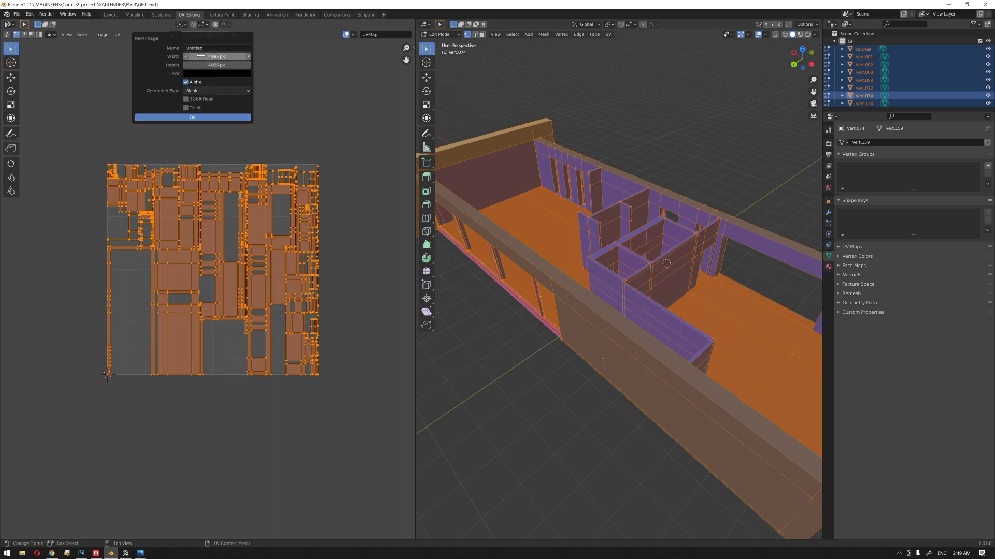
text(4)
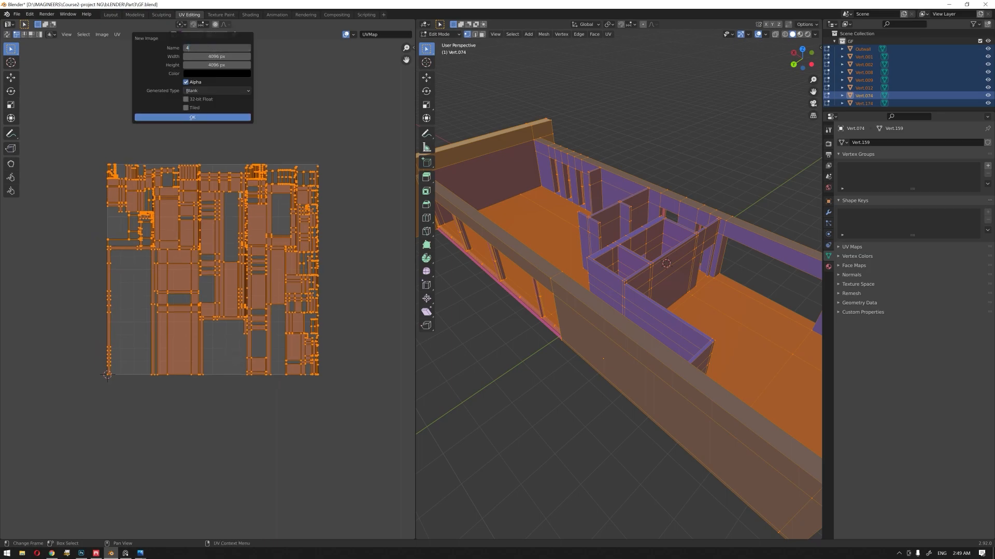
key(Return)
click(218, 116)
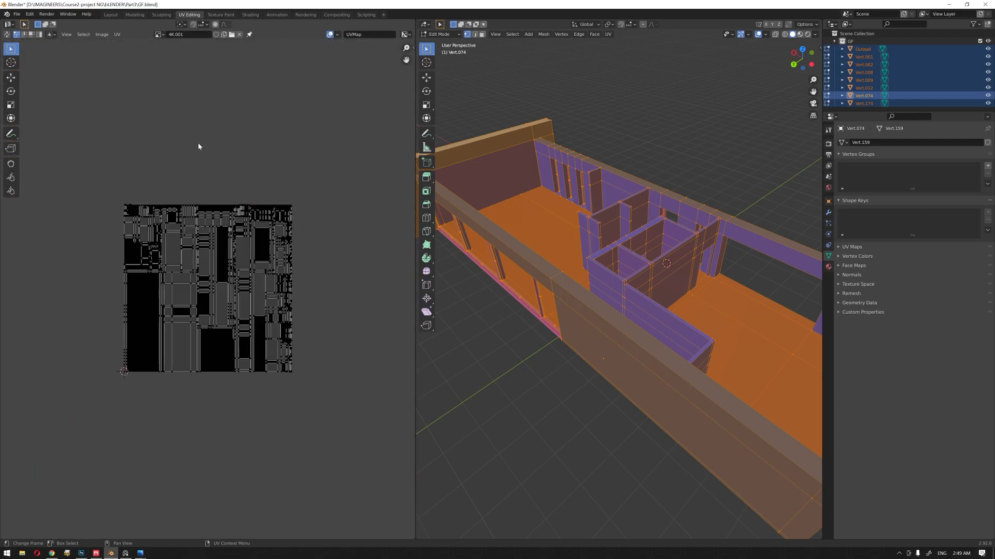
Step: Select all UVs, set the Texel Density Checker's texture size to 4096px and calculate their texel density
scroll(198, 142, up, 3)
key(a)
middle_drag(237, 215, 229, 222)
key(n)
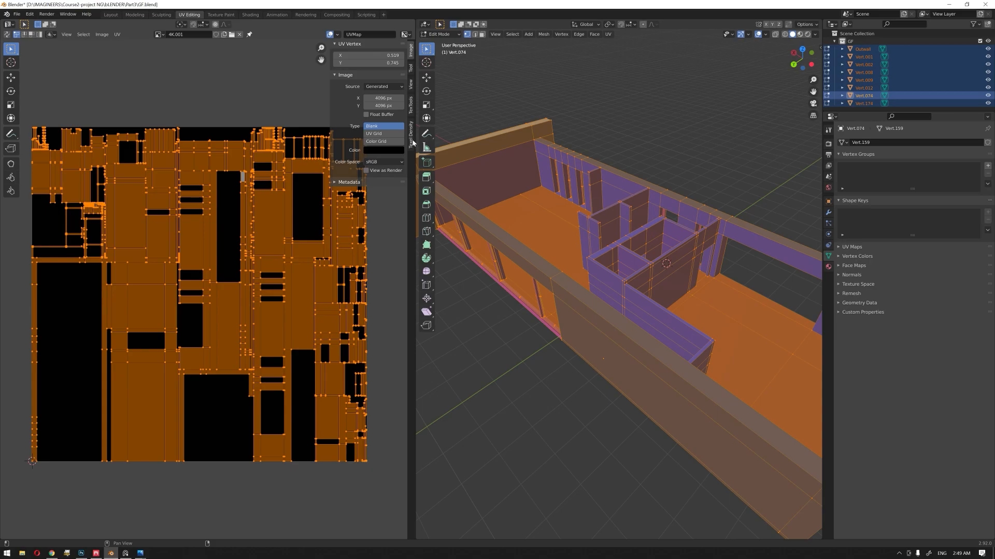
click(413, 143)
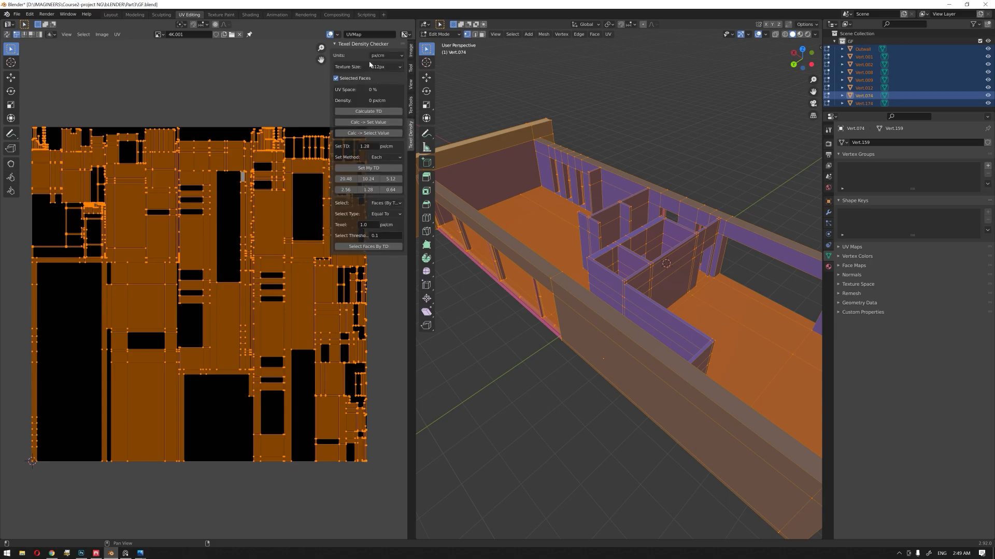
click(384, 67)
click(384, 68)
click(385, 67)
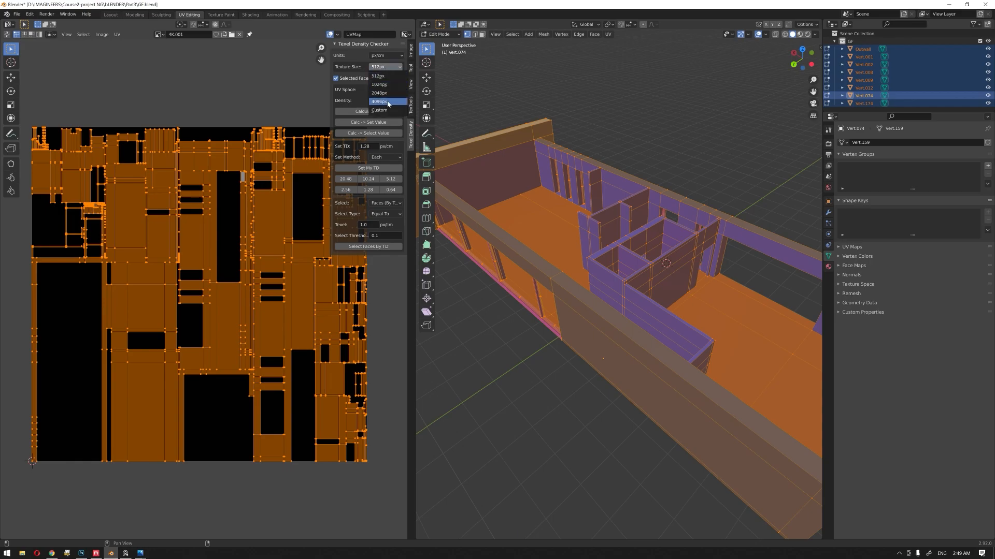
click(388, 103)
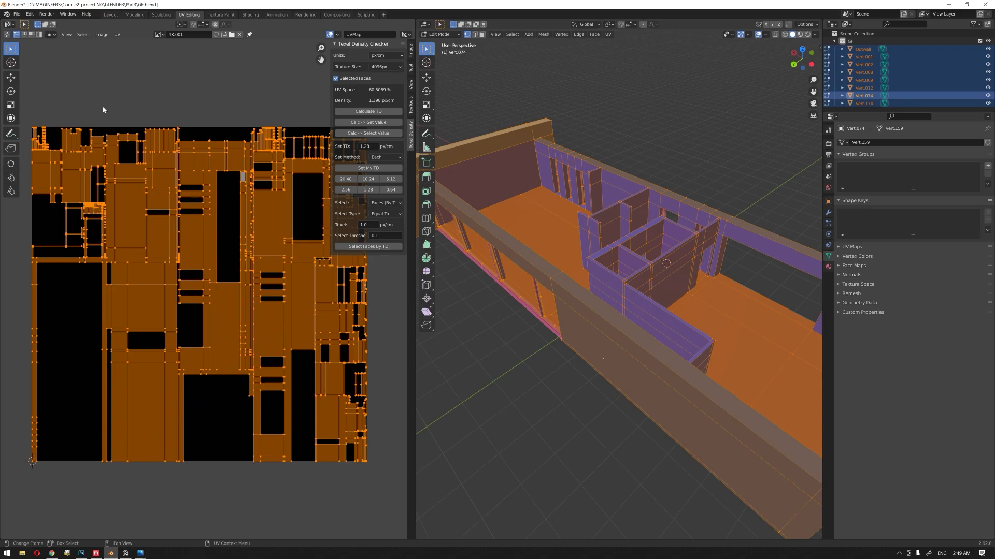
Step: Use island selection to pick only the large UV island with the rectangular cutout and calculate its texel density
click(207, 404)
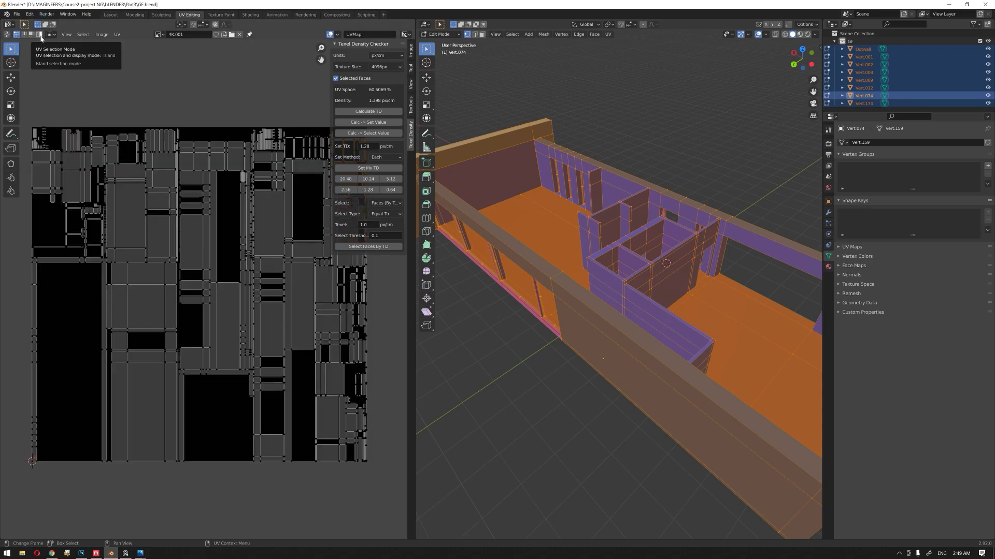
click(40, 36)
click(162, 403)
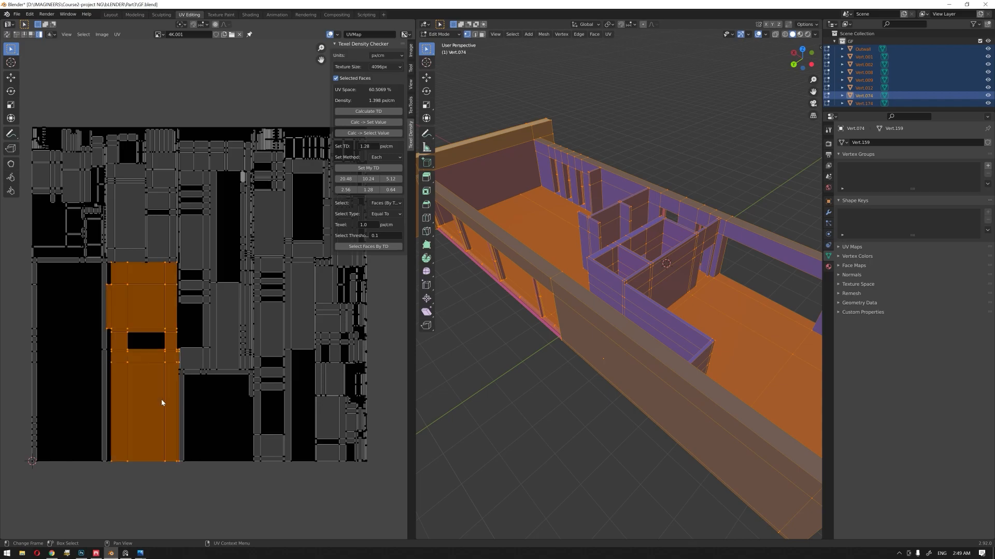
click(379, 113)
middle_drag(547, 205, 651, 176)
middle_drag(699, 256, 537, 224)
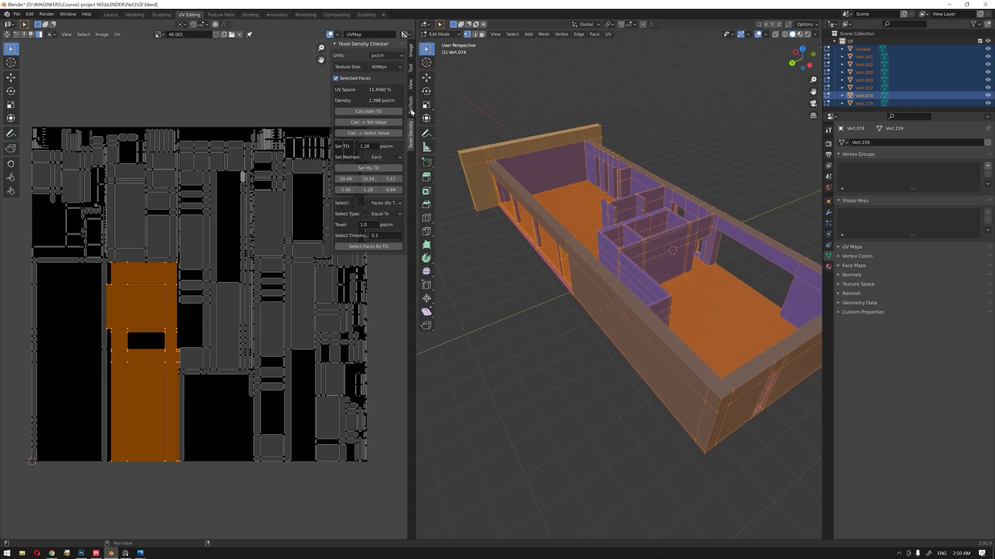
Step: Set the TexTools texture size to 4096 and apply a checker map to the building
click(412, 110)
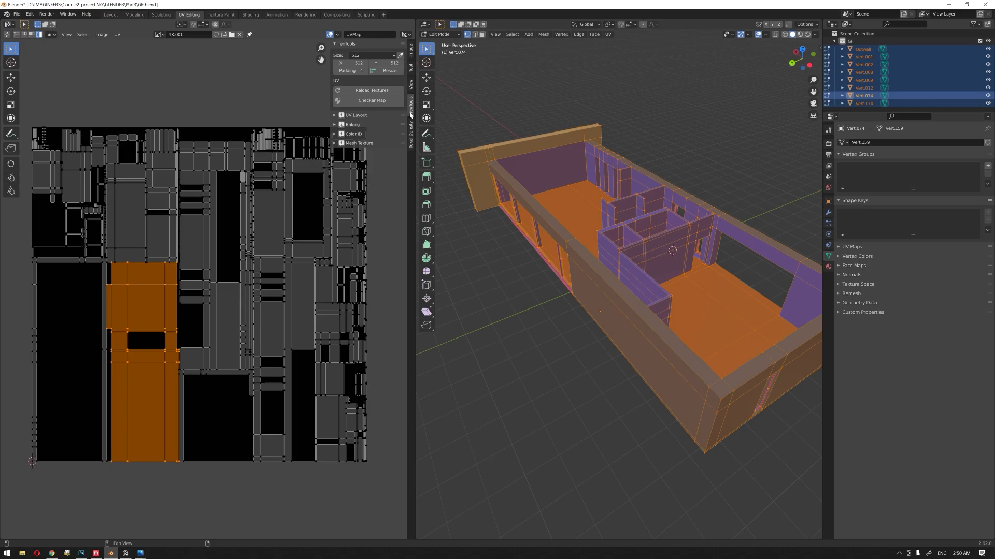
click(370, 56)
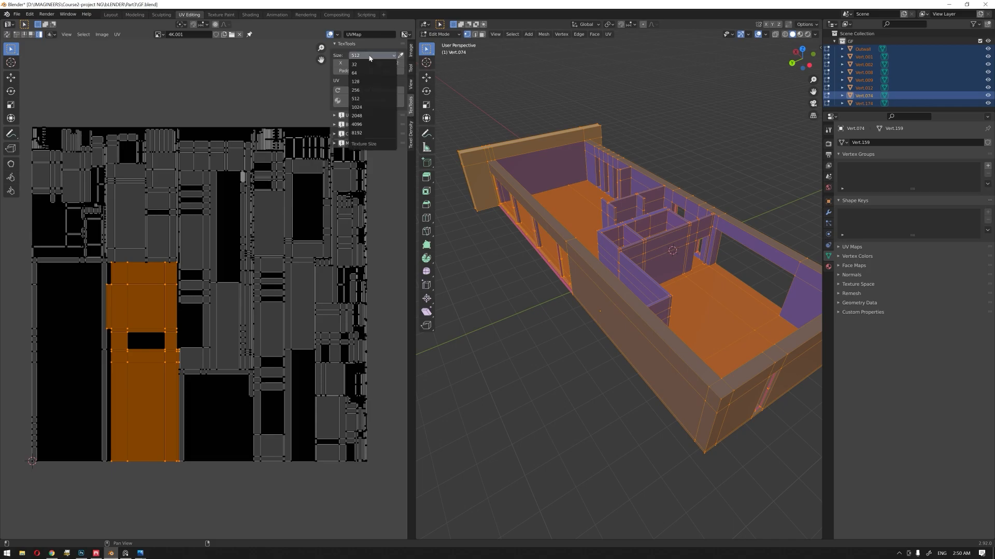
click(375, 125)
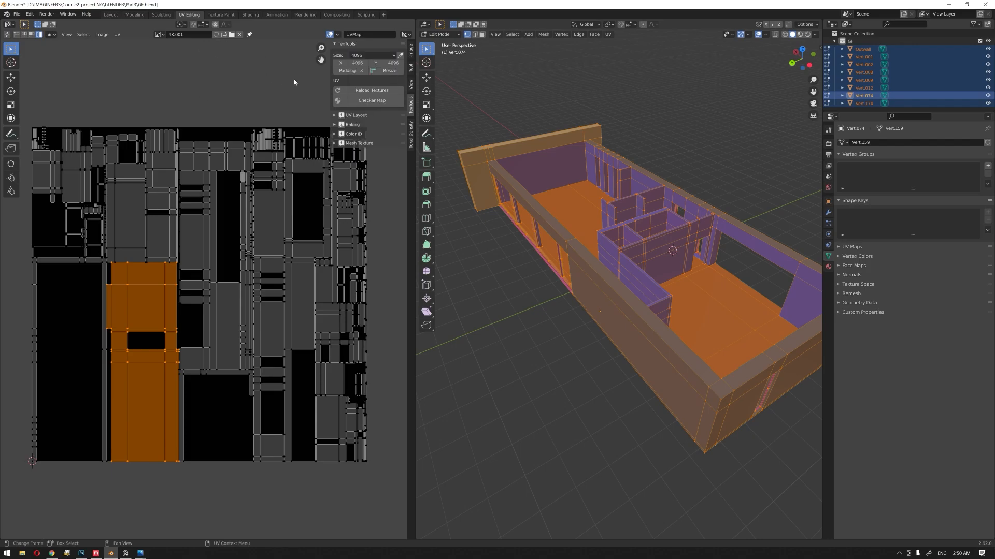
click(377, 102)
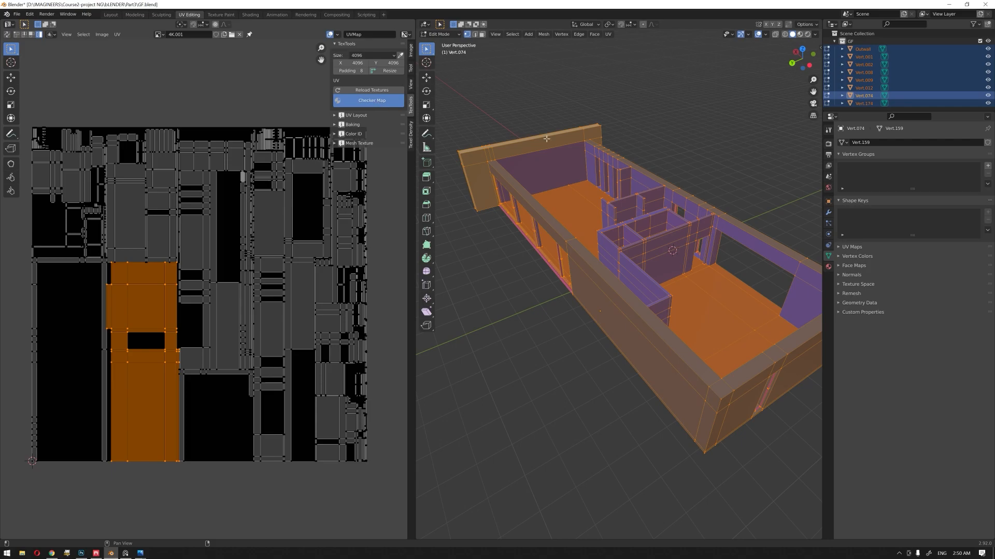
Step: Scale up the selected large UV island until it extends well beyond the image bounds
middle_drag(502, 134, 587, 267)
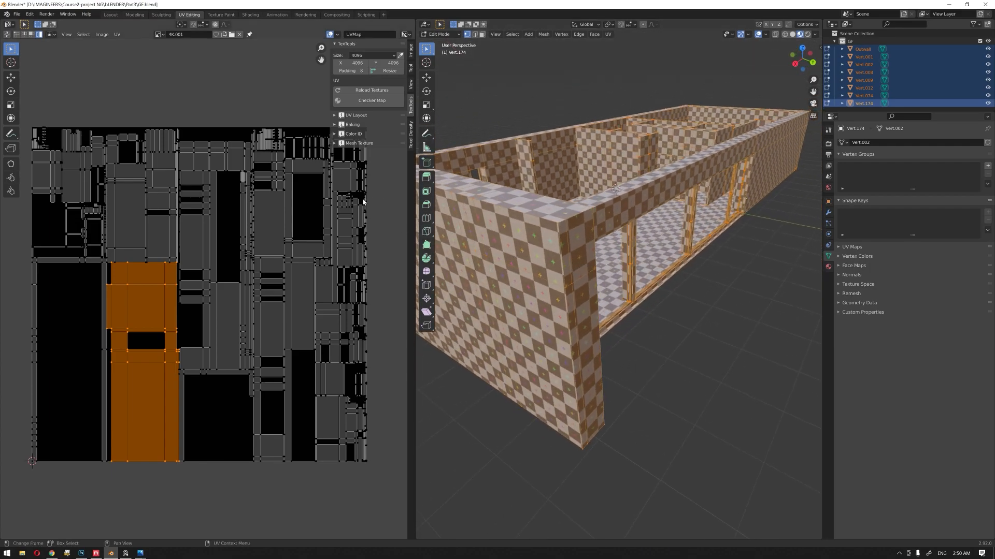
scroll(179, 295, down, 1)
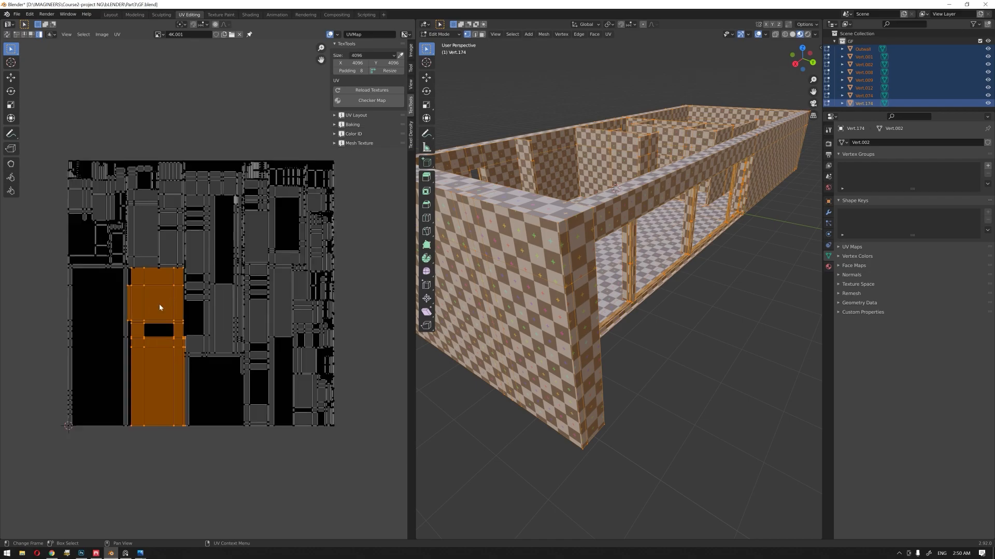
key(s)
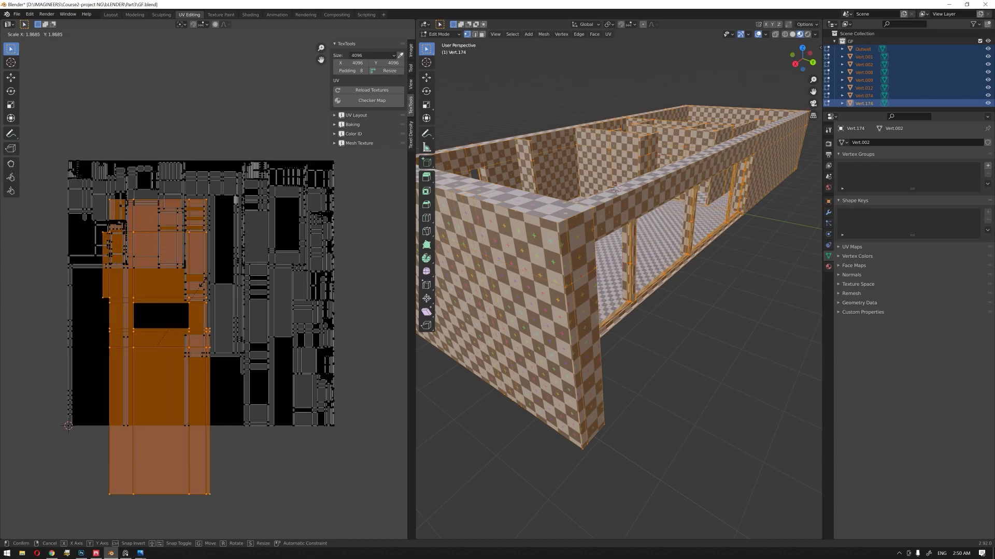
click(273, 221)
Step: Examine the checker pattern's size on the building's floor against that on the walls
middle_drag(576, 181, 629, 260)
scroll(579, 211, up, 3)
scroll(622, 286, up, 3)
shift+middle_drag(629, 260, 629, 287)
scroll(630, 288, up, 4)
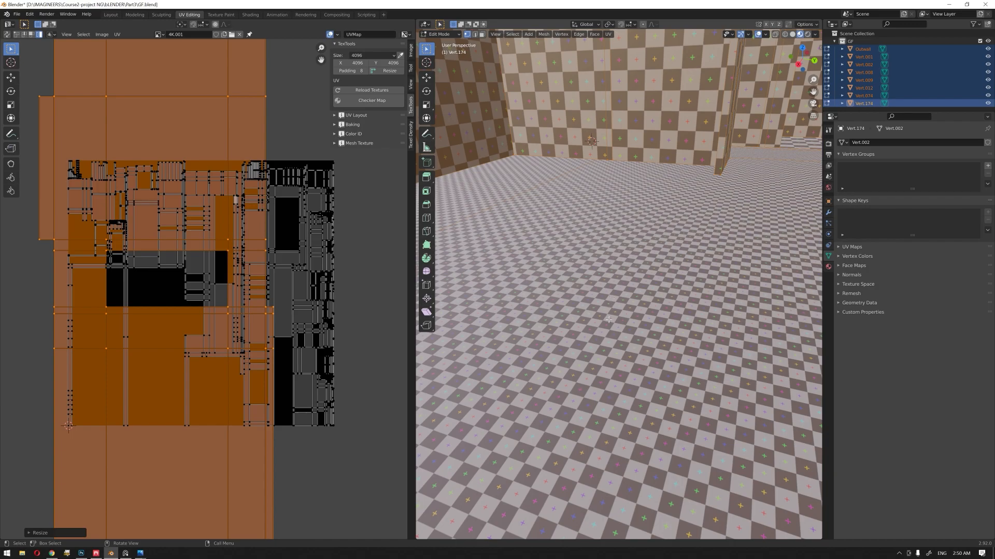
scroll(610, 315, down, 3)
scroll(611, 314, down, 6)
middle_drag(608, 244, 631, 283)
scroll(210, 280, down, 3)
scroll(208, 280, up, 2)
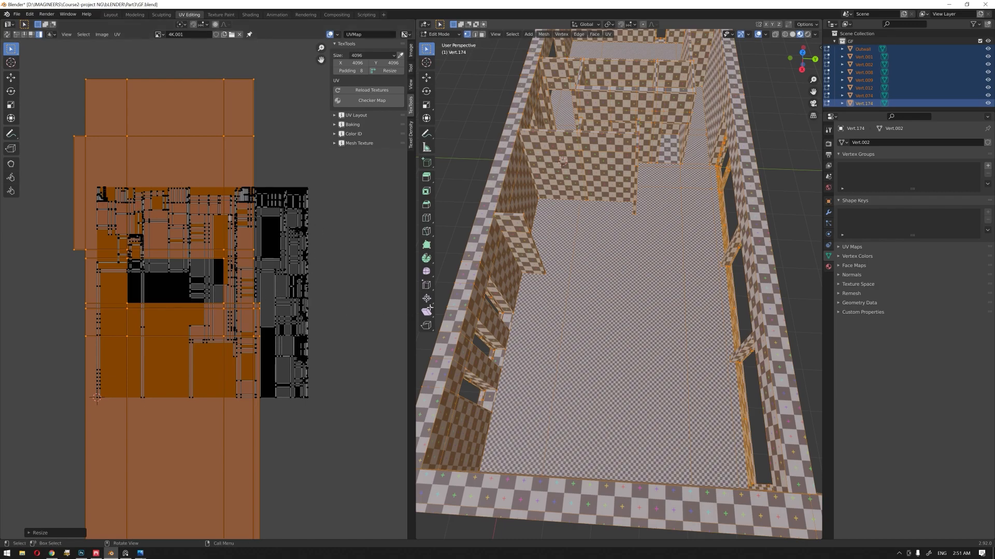
middle_drag(507, 290, 521, 306)
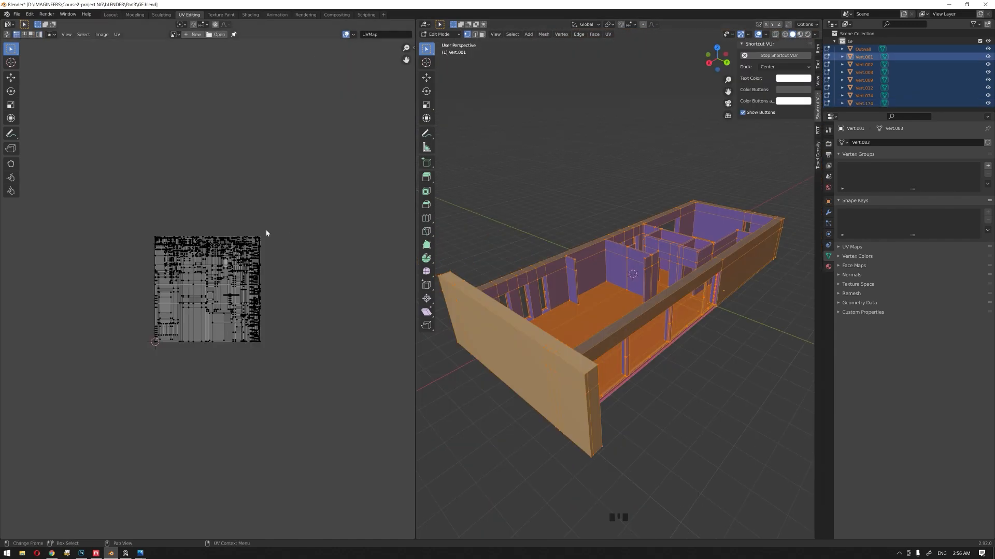
scroll(208, 284, up, 2)
Step: Start a new image behind the building's UVs and name it 8K
click(192, 35)
text(8K)
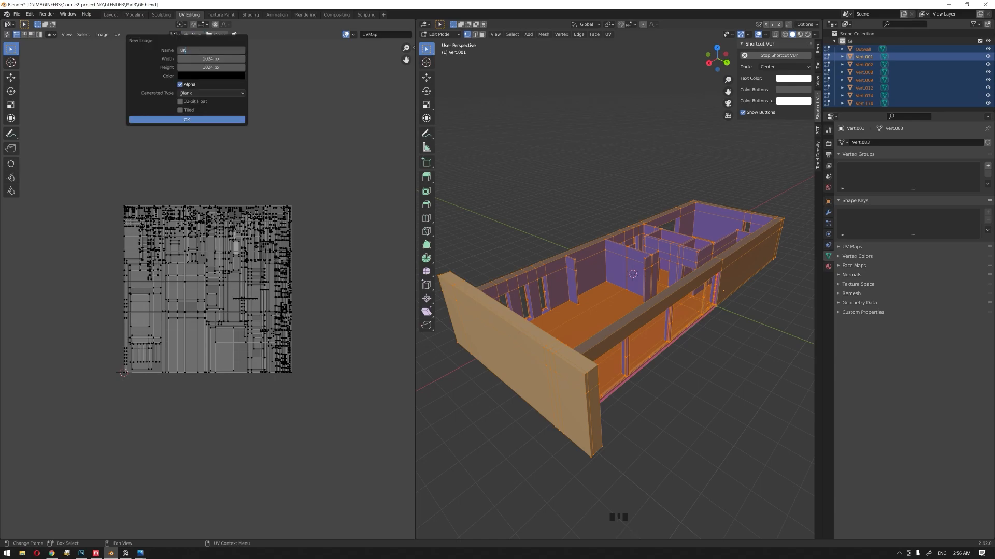
Step: Switch to Quixel Mixer, look through the available texture resolutions without changing the setting, and return to Blender
click(96, 553)
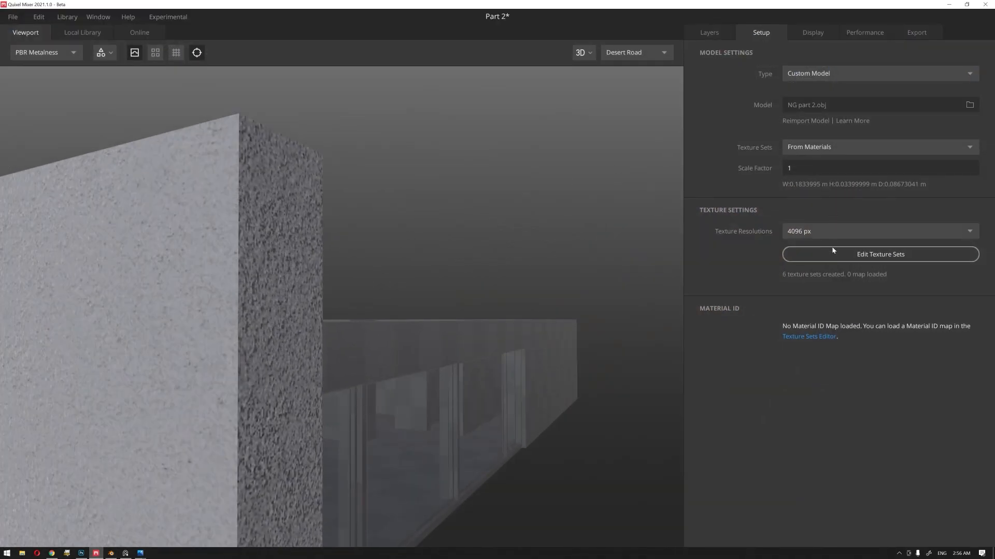
click(816, 235)
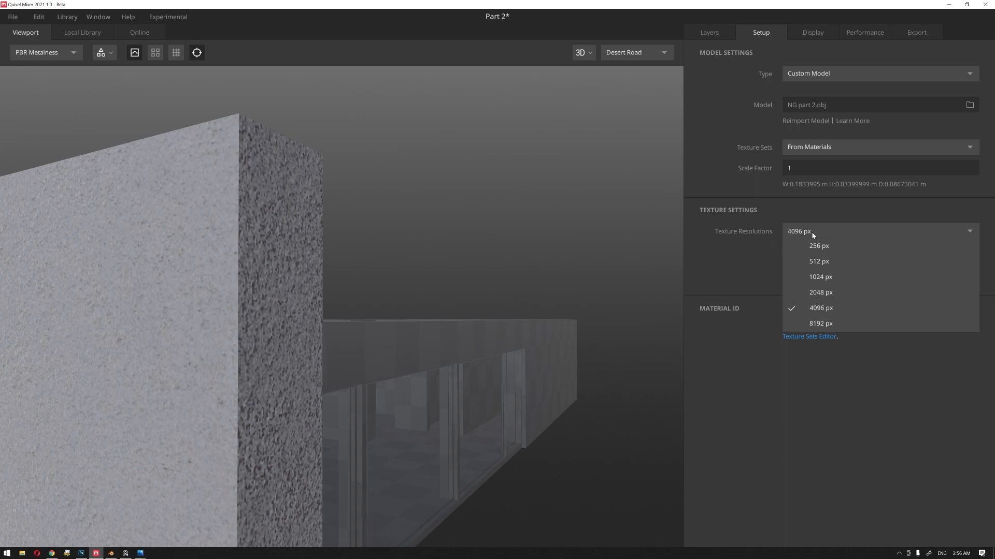
click(813, 234)
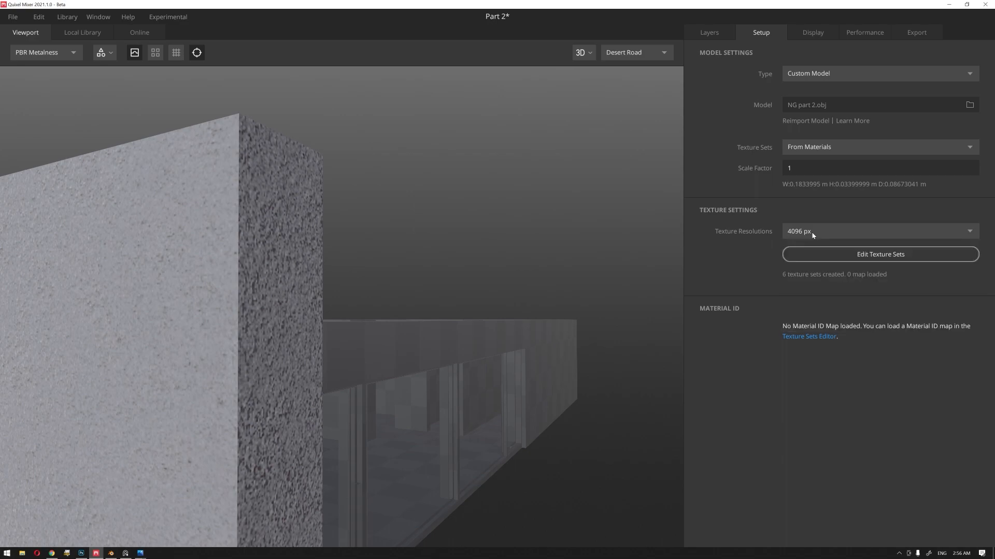
click(948, 4)
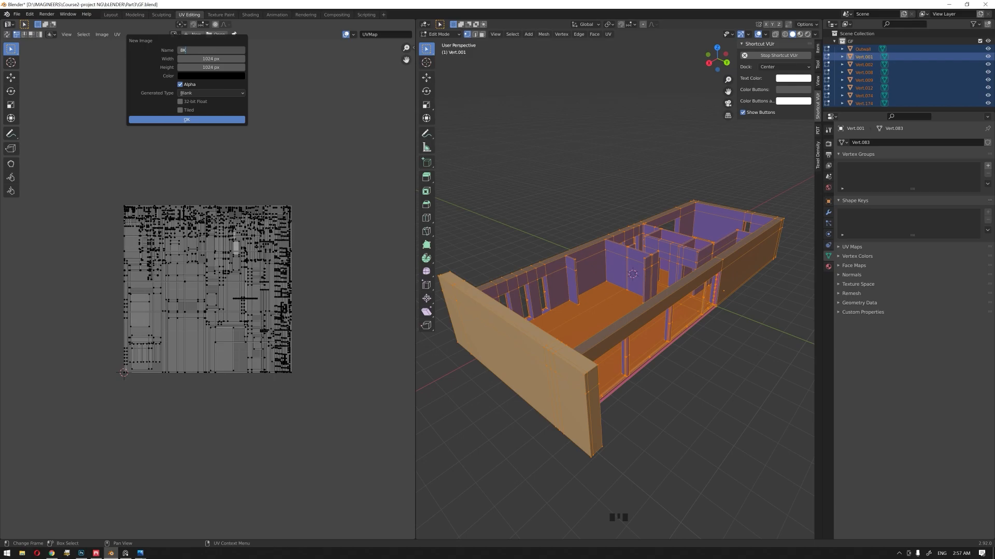
click(96, 553)
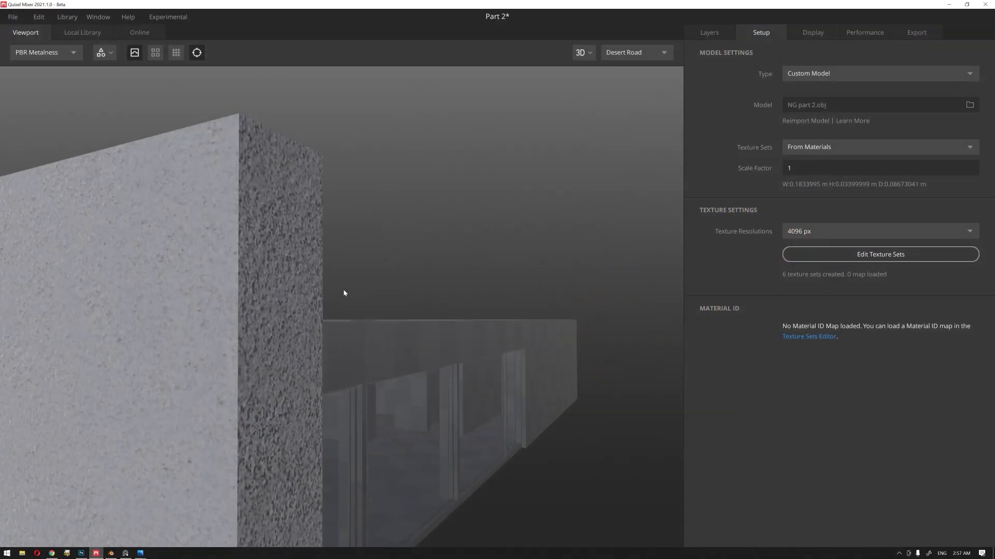
click(951, 4)
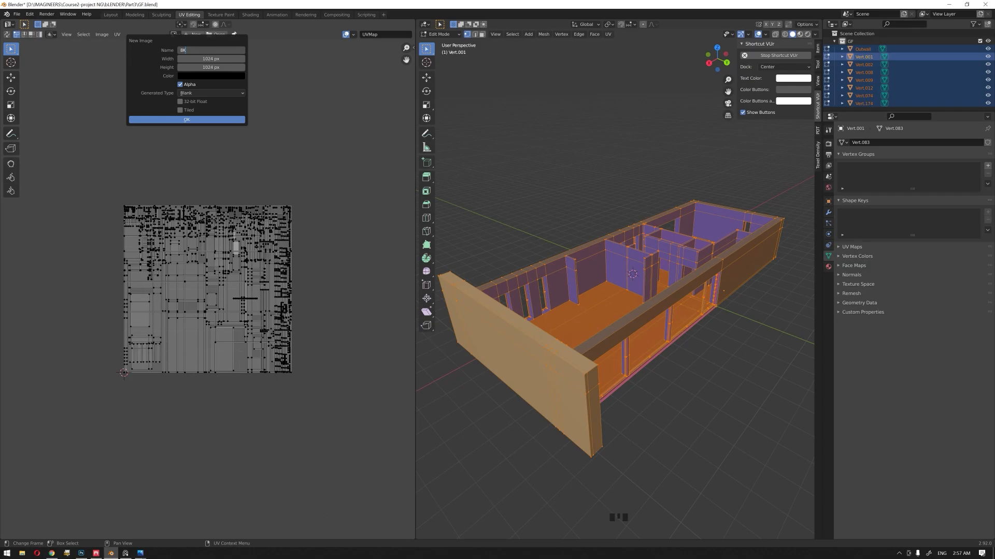
Step: Set the new image's width and height to 8192 px and create it
key(Tab)
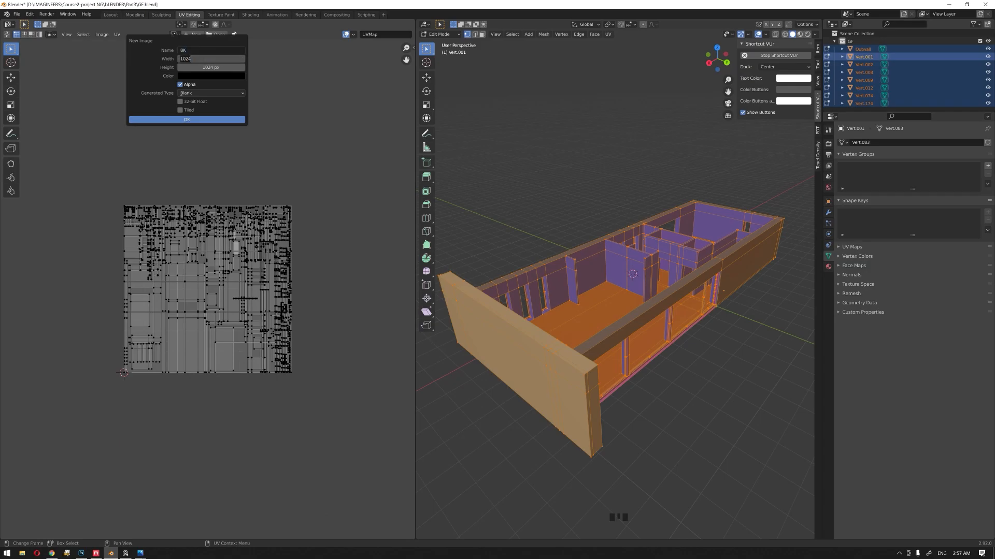
text(1024)
key(Tab)
text(*8)
key(Return)
key(Return)
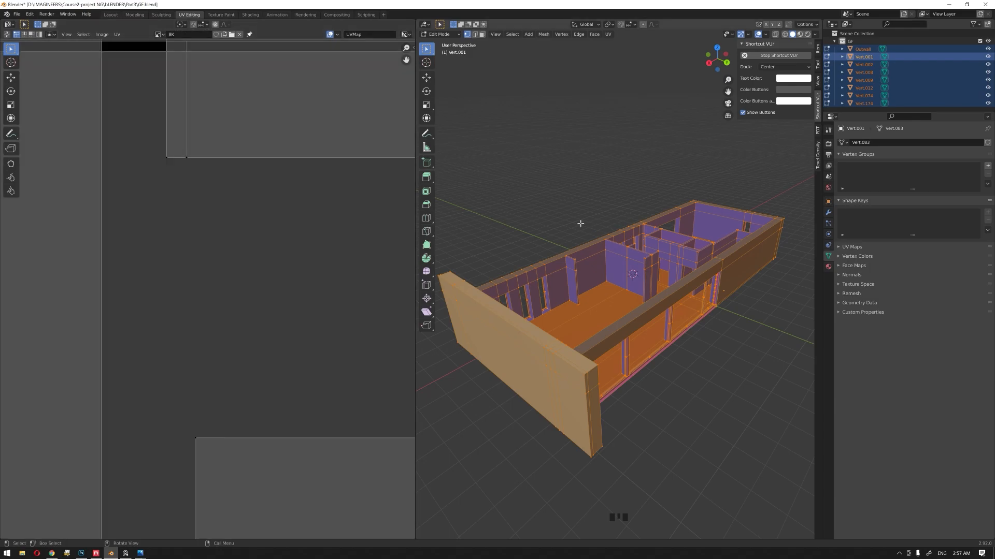
Step: Unwrap the whole building with Smart UV Project, using a 66° angle limit and zero island margin
scroll(243, 241, down, 13)
middle_drag(598, 275, 596, 278)
key(u)
click(597, 278)
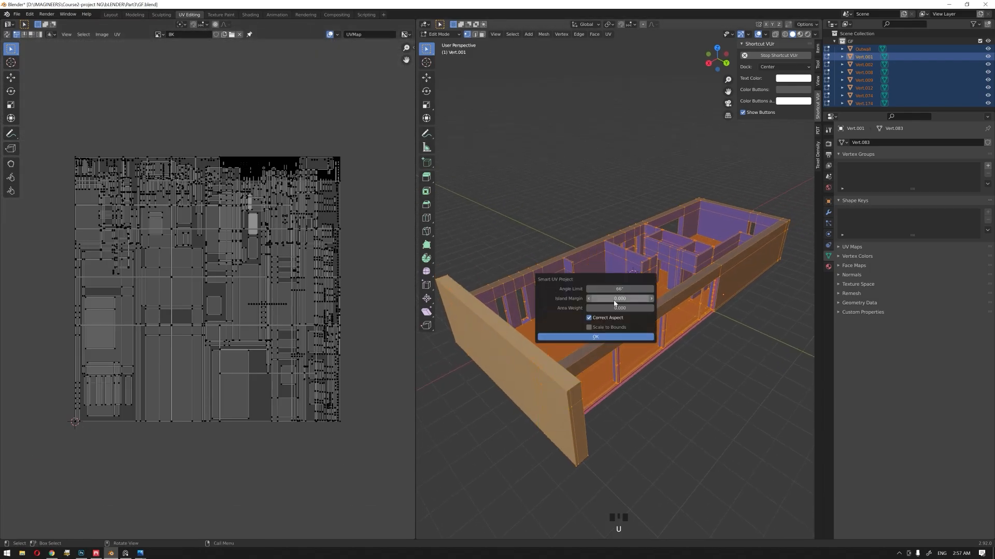
click(608, 338)
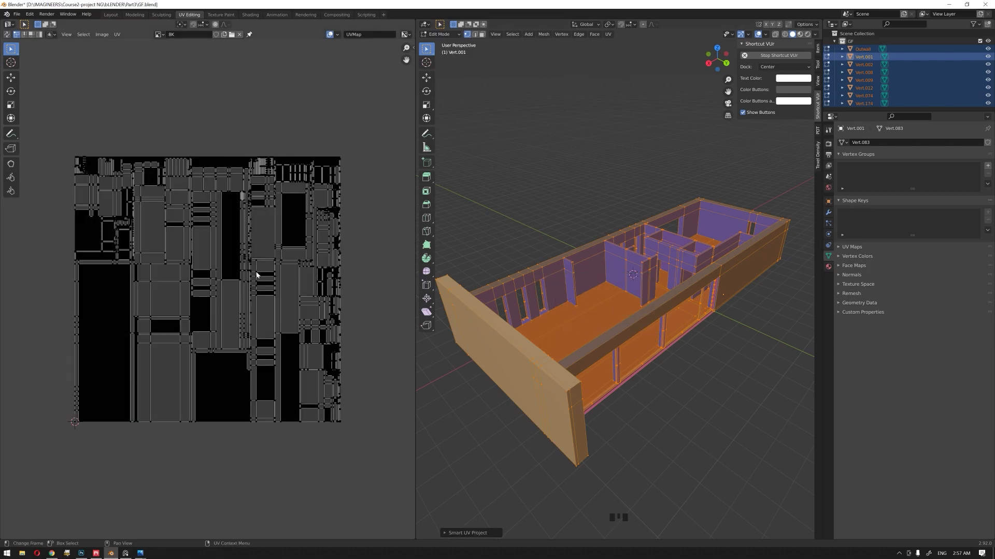
Step: Set the TexTools texture size to 8192, apply a checker map to the building and inspect it on the walls
middle_drag(351, 171, 335, 171)
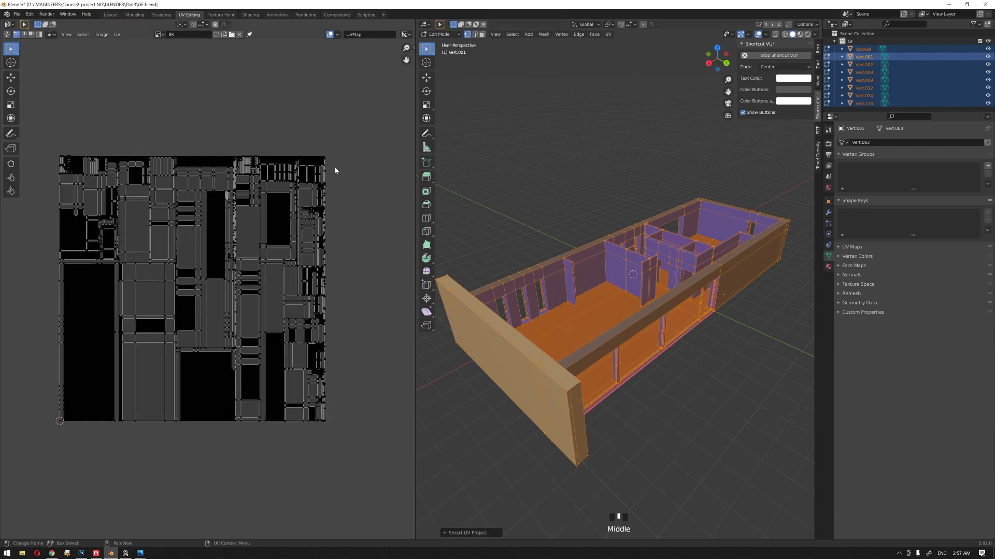
key(n)
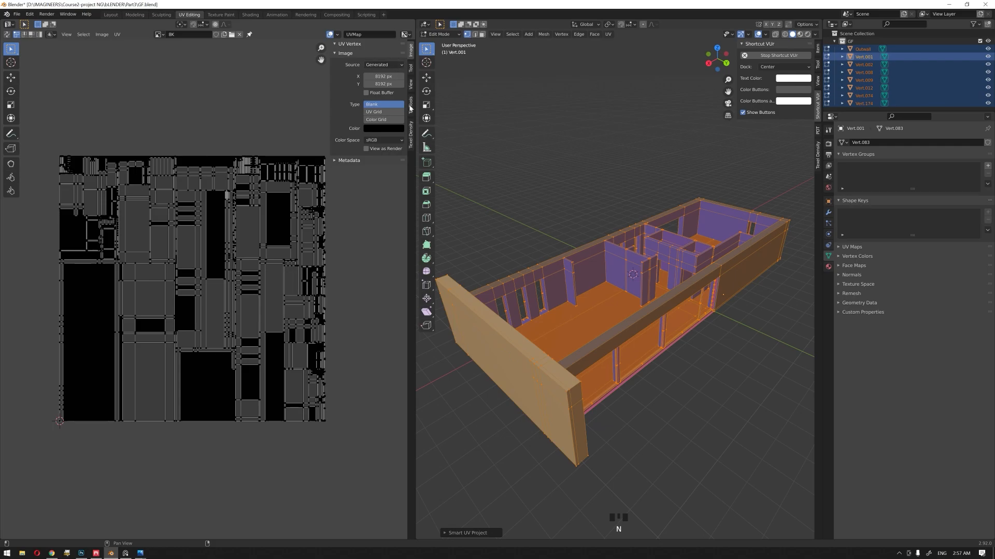
click(411, 106)
drag(361, 58, 371, 133)
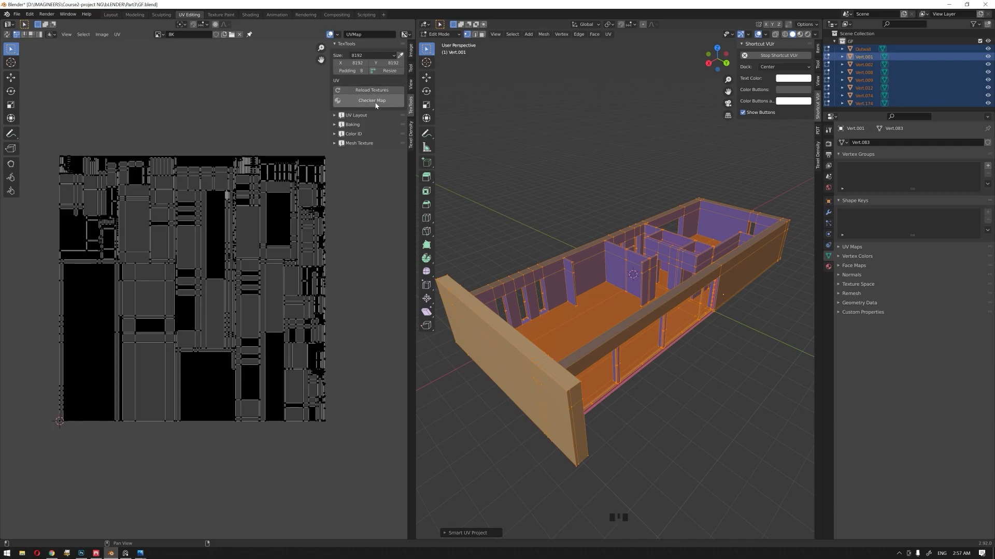
click(375, 105)
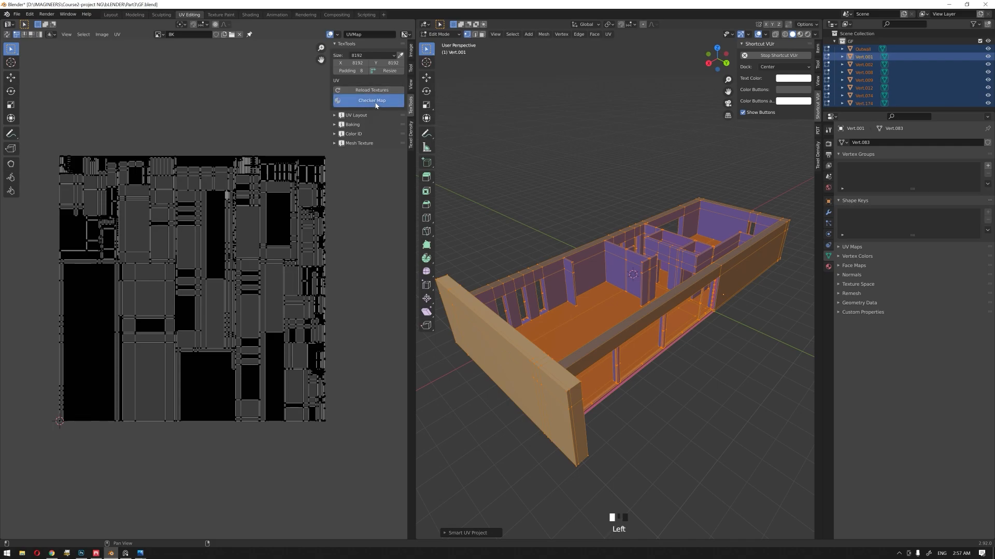
scroll(571, 301, up, 3)
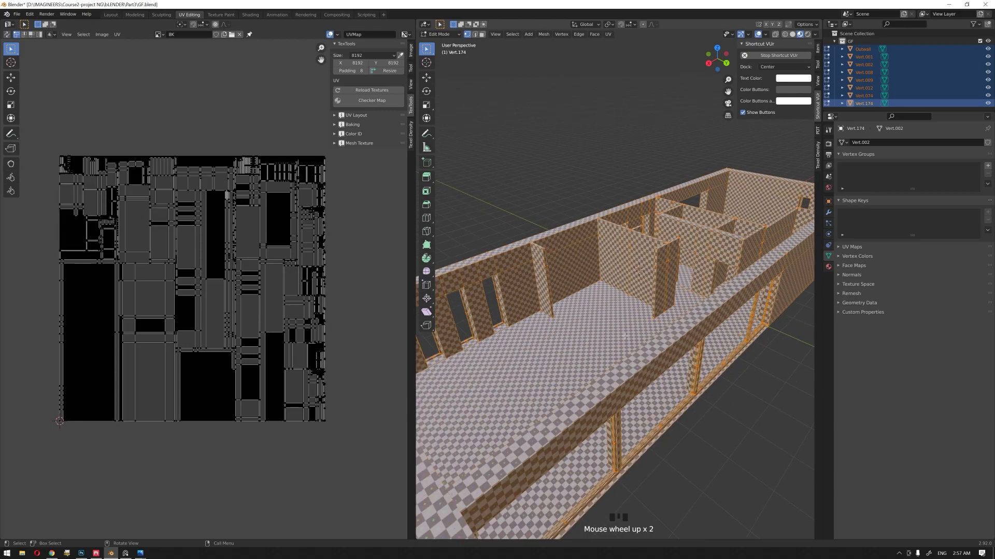
middle_drag(570, 300, 617, 294)
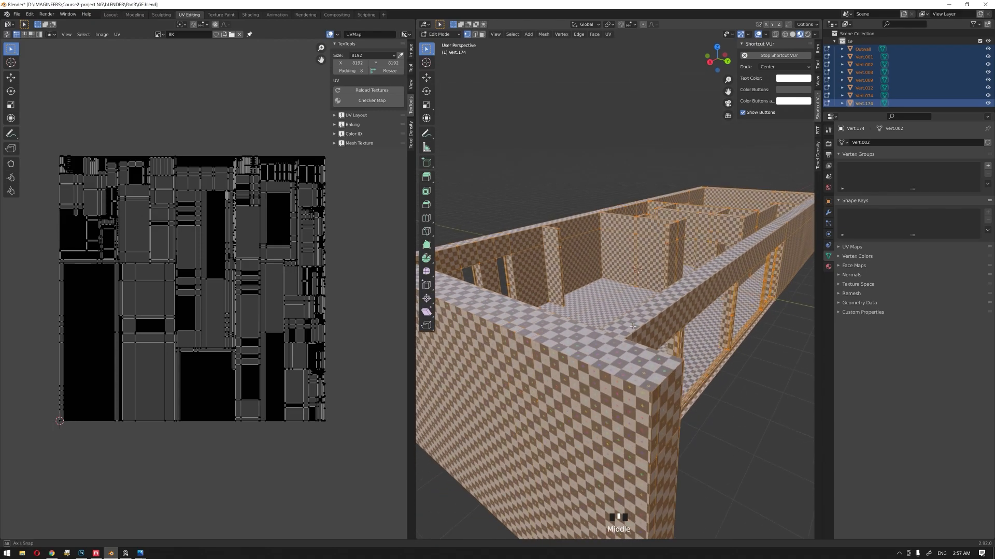
Step: Set the Texel Density Checker's texture size to Custom with a width and height of 8192 px
click(410, 135)
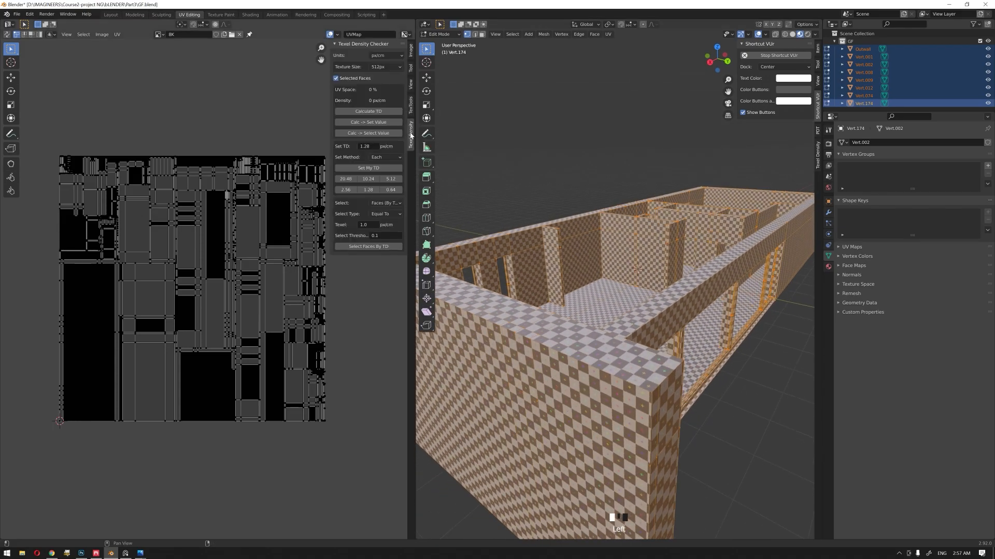
click(381, 68)
click(379, 110)
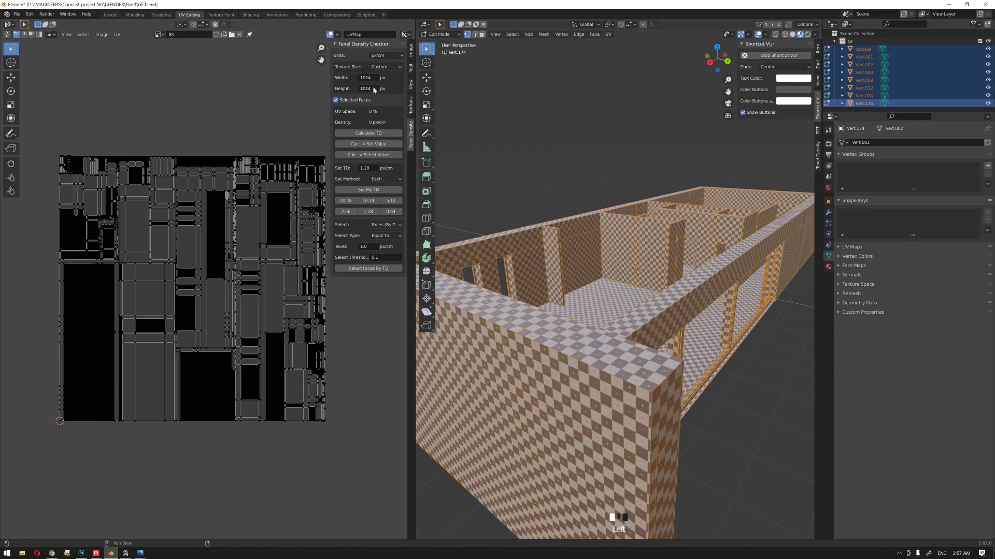
text(8192)
key(Return)
key(Tab)
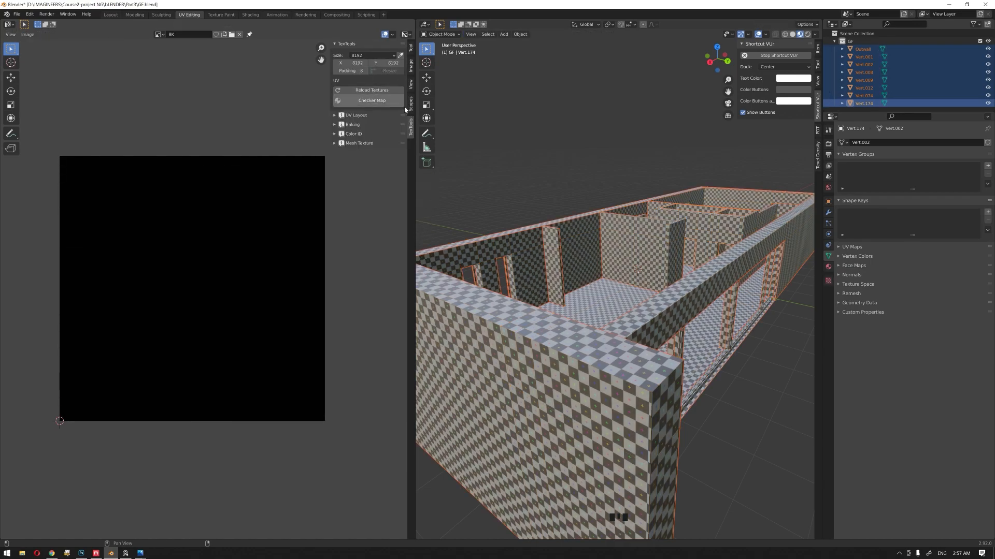
key(Tab)
key(alt+a)
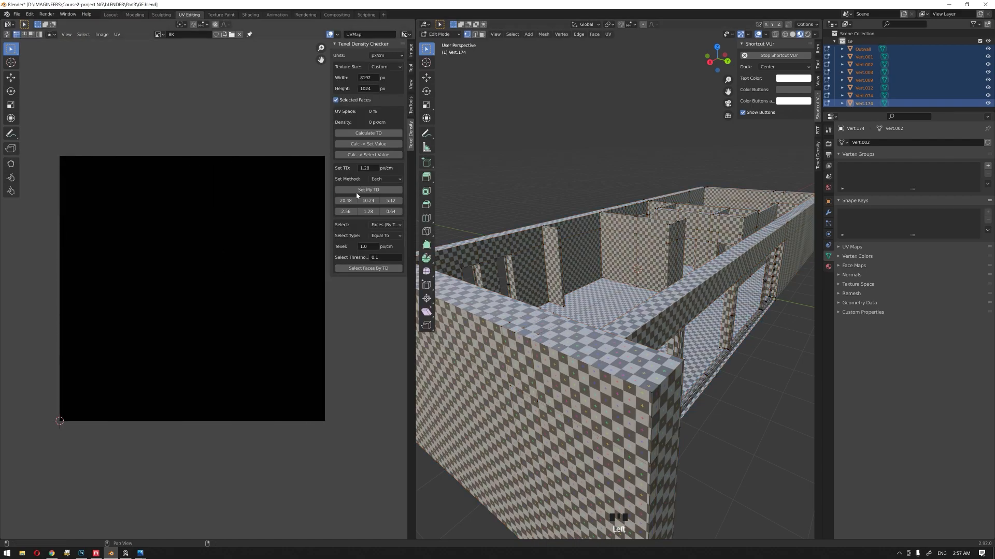
double_click(372, 88)
text(81)
key(Return)
Step: Select all of the building's geometry, pick the large UV island with the rectangular cutout and calculate its texel density
middle_drag(596, 267, 623, 271)
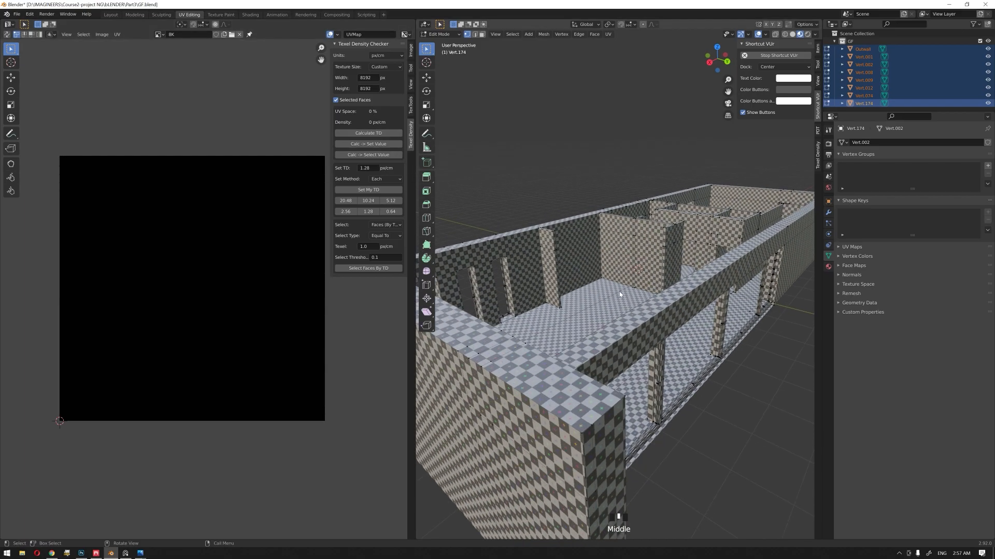
click(623, 309)
key(a)
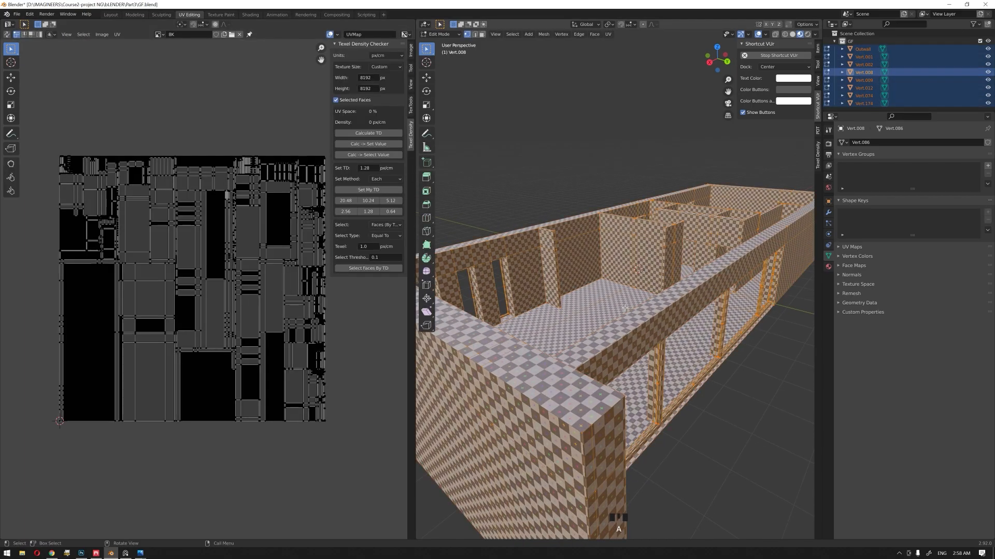
click(146, 380)
click(39, 34)
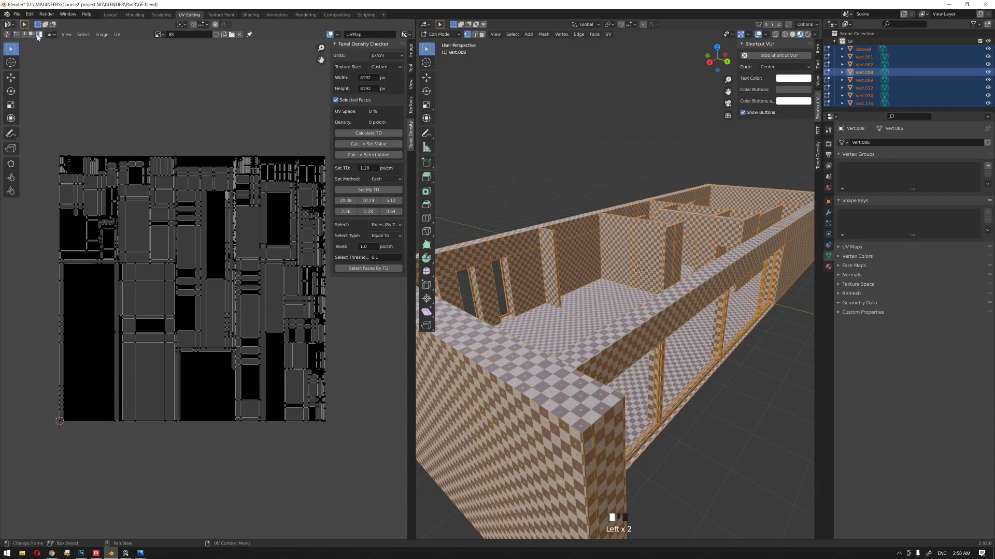
click(160, 356)
click(374, 134)
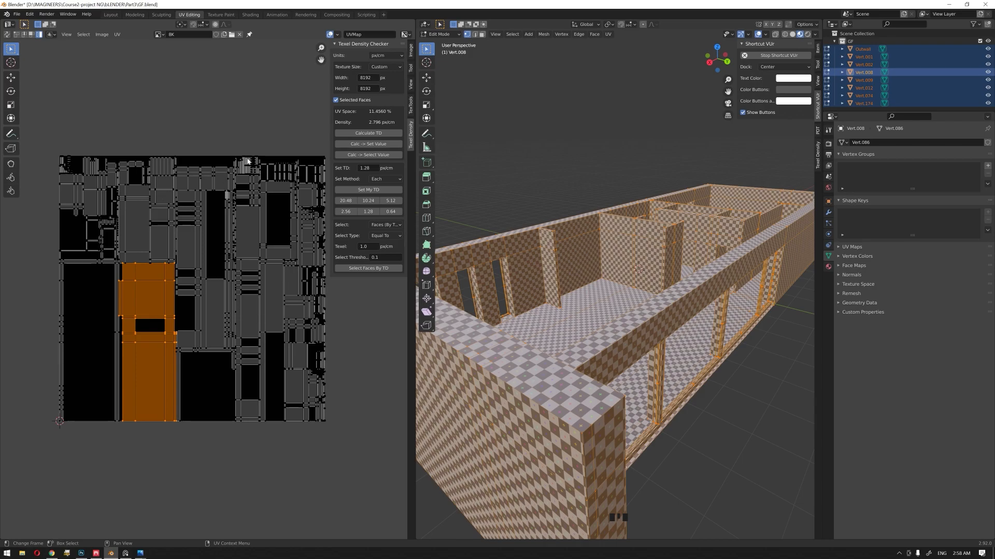
shift+middle_drag(214, 335, 183, 334)
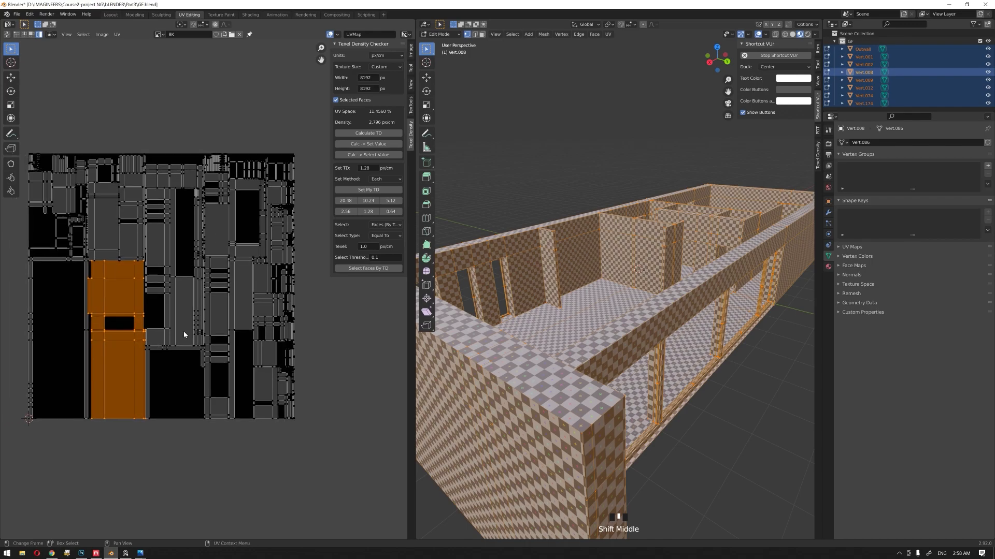
click(96, 553)
click(95, 555)
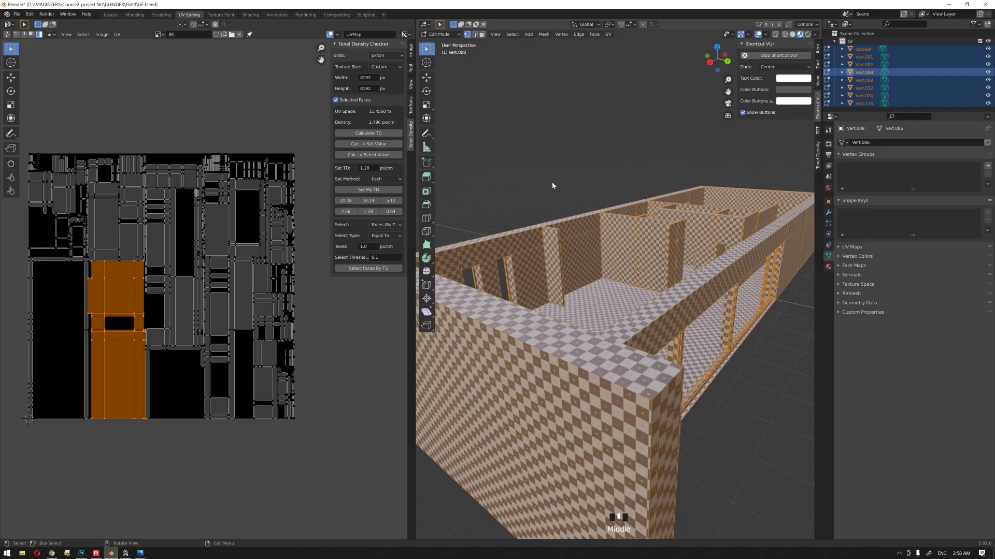
Step: Leave edit mode, deselect everything and examine the checker pattern across the building's exterior and interior
key(Tab)
click(549, 179)
scroll(549, 179, down, 2)
middle_drag(571, 208, 564, 210)
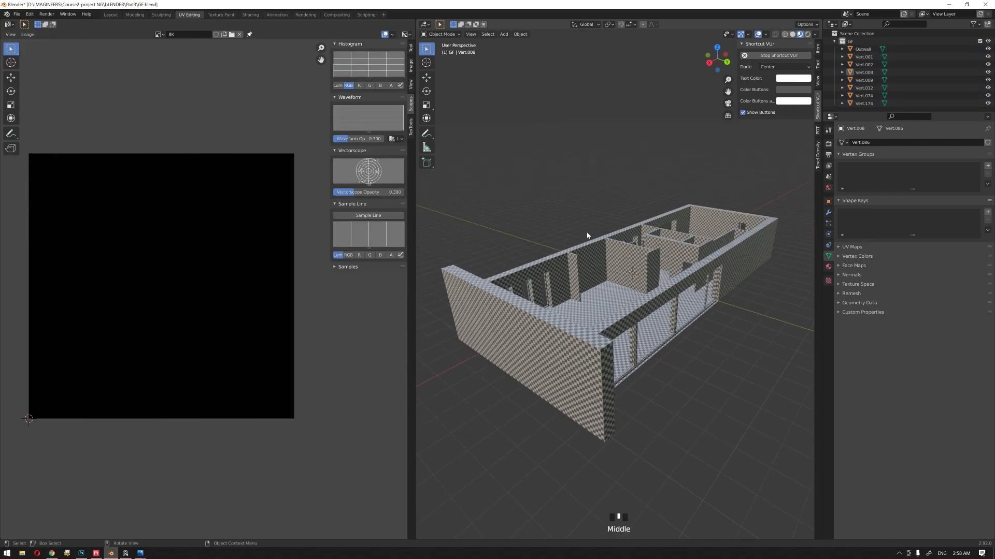
middle_drag(582, 230, 622, 288)
scroll(621, 288, up, 1)
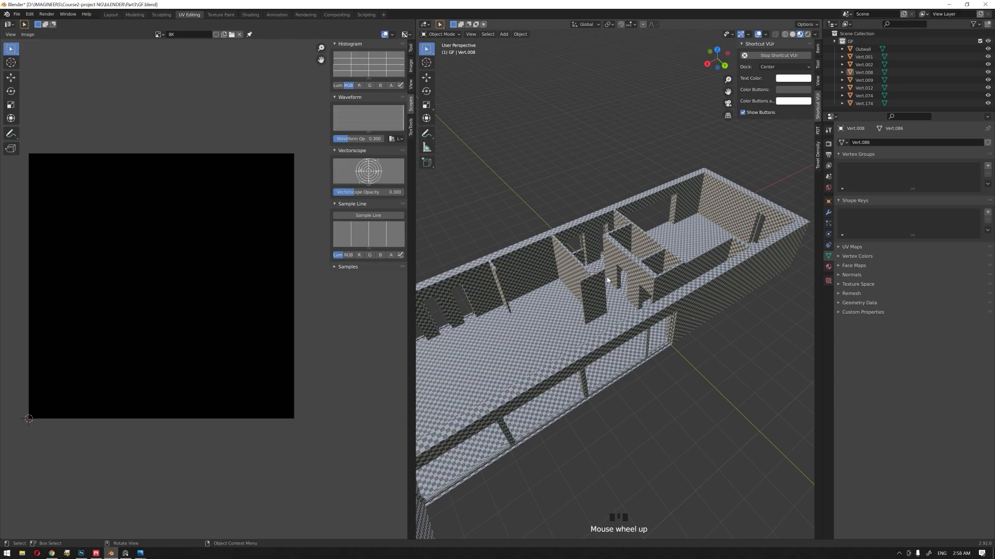
Step: Examine the building's checker pattern from several angles and view the UV layout of all its parts in edit mode
middle_drag(607, 280, 590, 249)
scroll(608, 275, up, 3)
scroll(591, 250, down, 2)
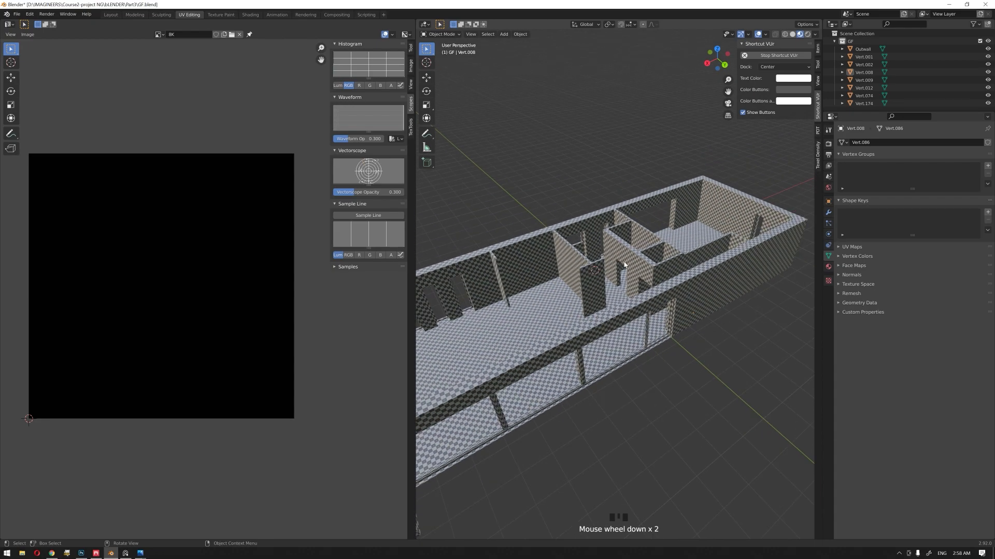
scroll(618, 267, down, 2)
middle_drag(617, 267, 564, 282)
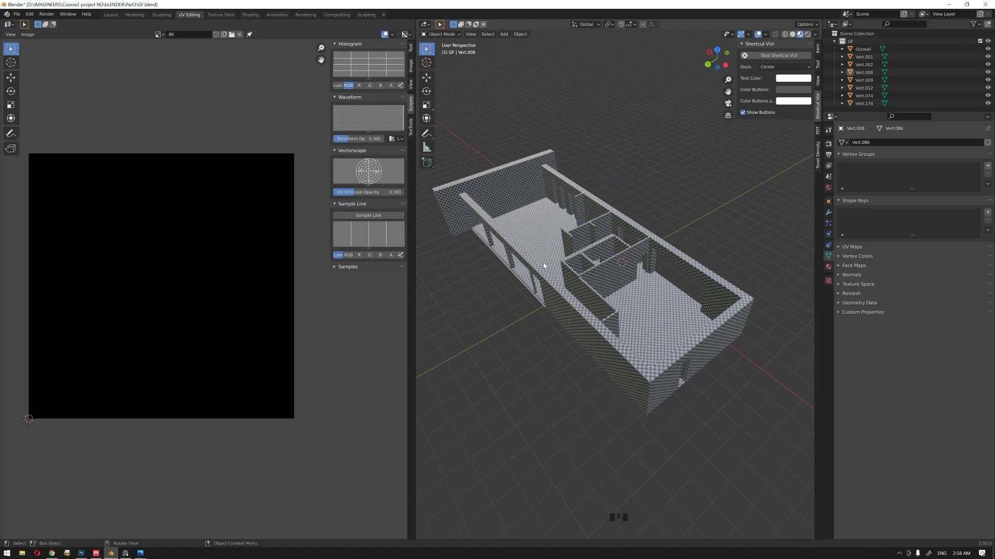
key(Tab)
middle_drag(570, 274, 577, 349)
key(Tab)
key(a)
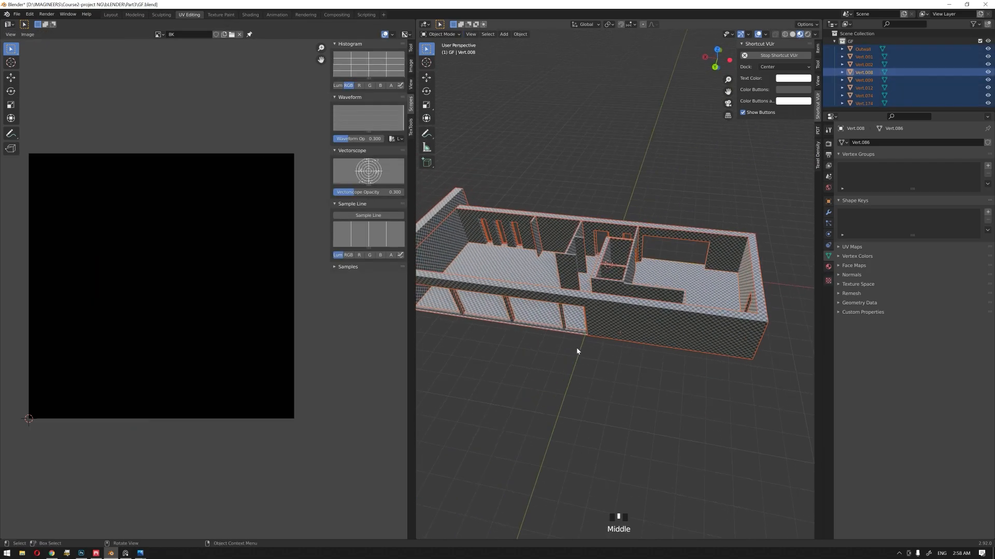
key(Tab)
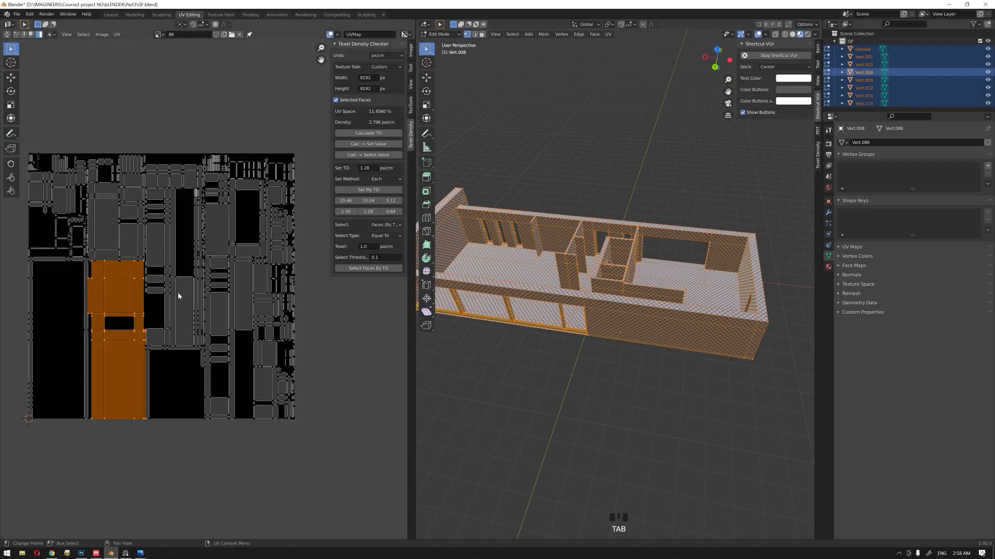
key(Tab)
middle_drag(564, 357, 583, 371)
click(564, 384)
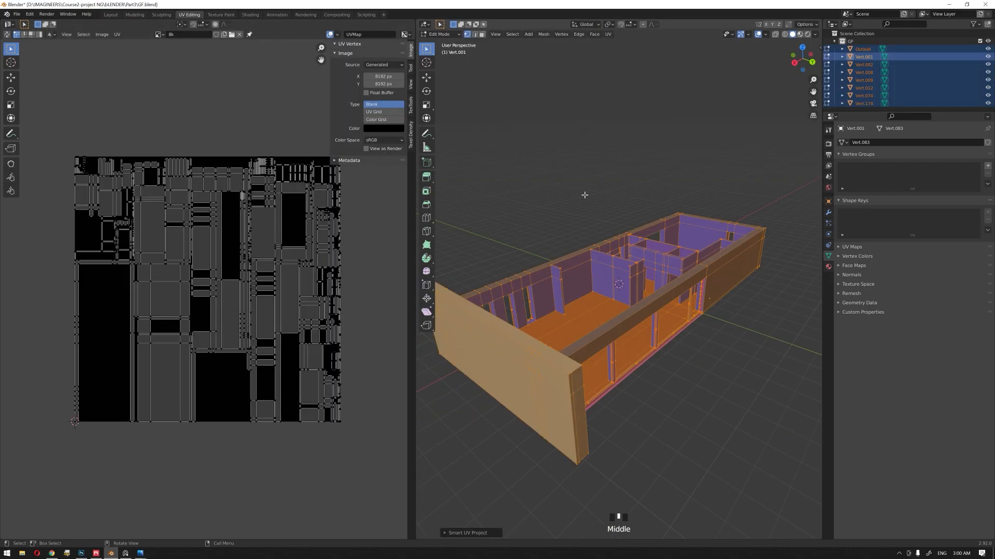
Step: Leave edit mode, widen the 3D viewport and clear the selection
middle_drag(590, 196, 588, 195)
middle_drag(608, 236, 601, 228)
key(Tab)
scroll(660, 332, up, 2)
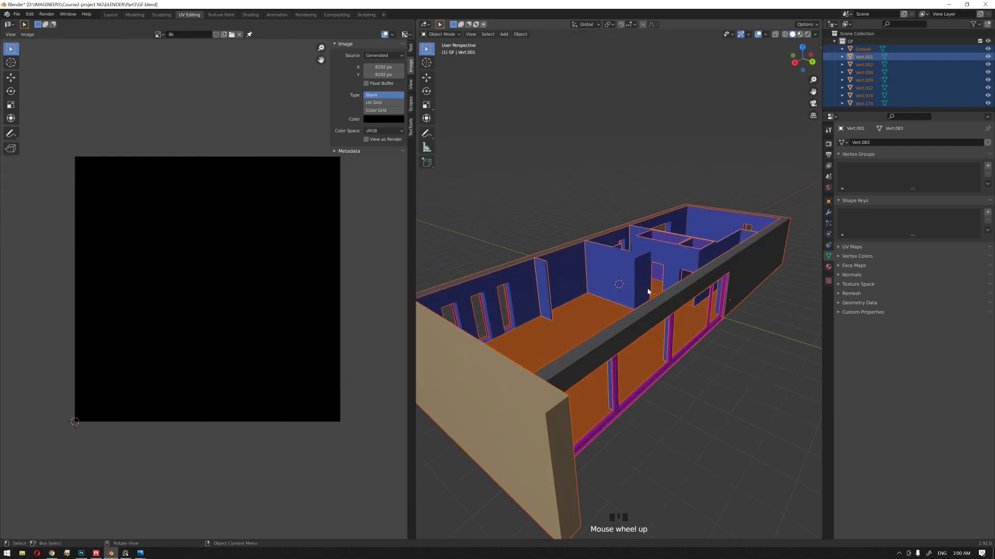
drag(417, 272, 302, 270)
click(482, 200)
Step: Select the building's magenta window frames and hide them
shift+middle_drag(514, 270, 536, 225)
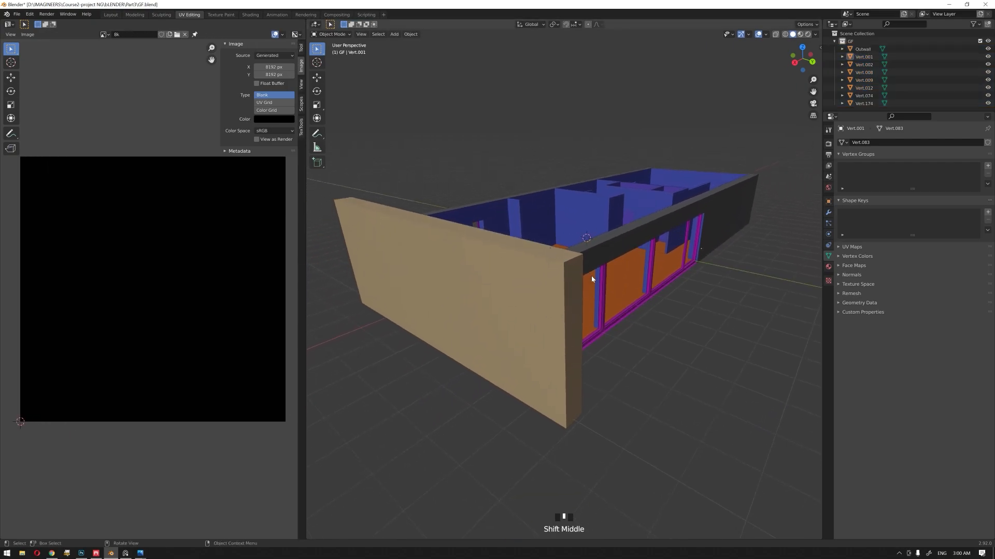
middle_drag(591, 276, 521, 306)
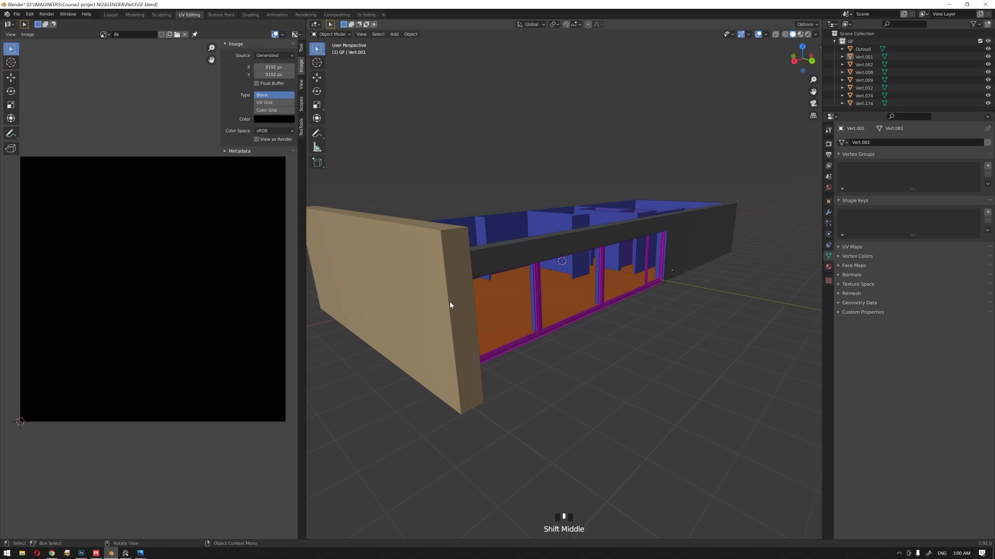
scroll(450, 305, up, 2)
middle_drag(469, 301, 506, 274)
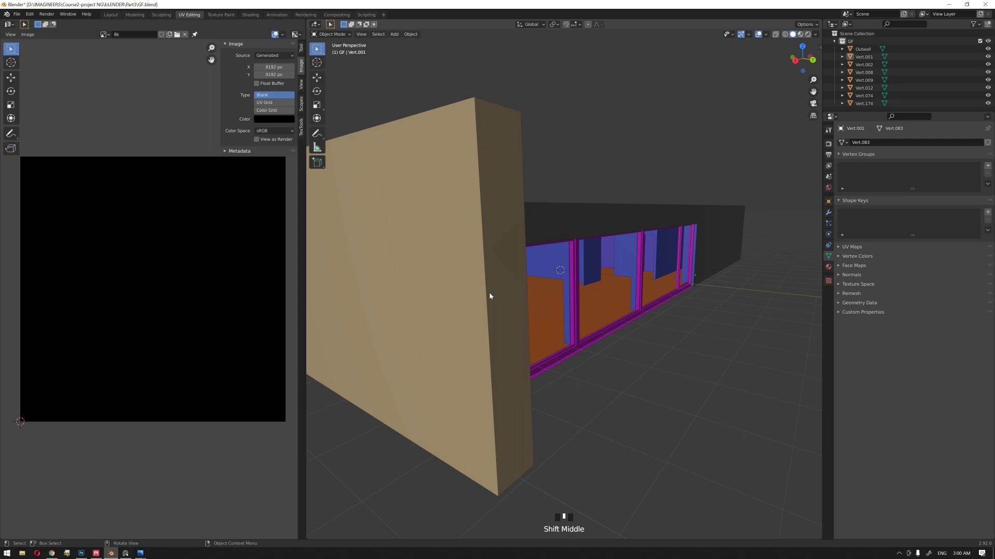
middle_drag(534, 289, 559, 293)
scroll(560, 279, down, 2)
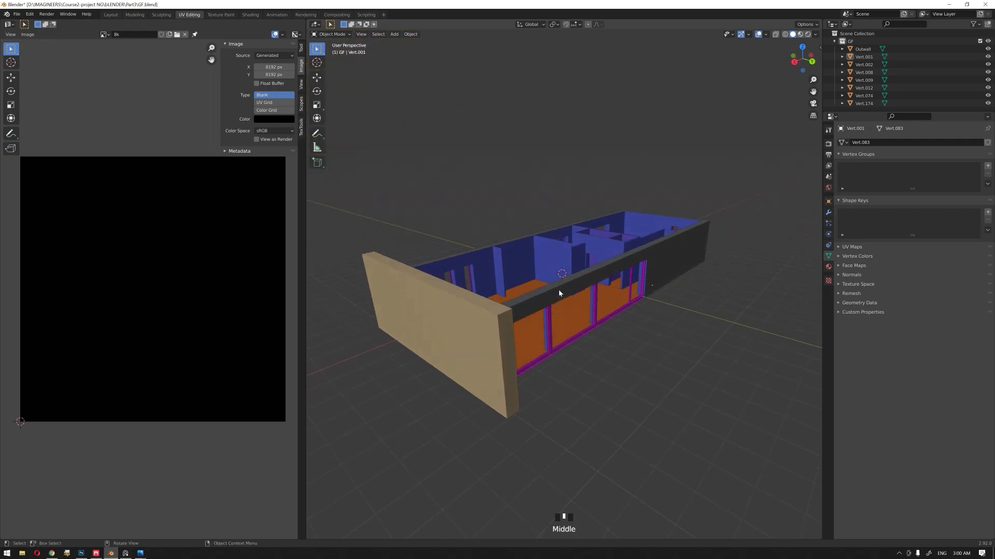
middle_drag(601, 352, 588, 382)
click(587, 382)
click(541, 352)
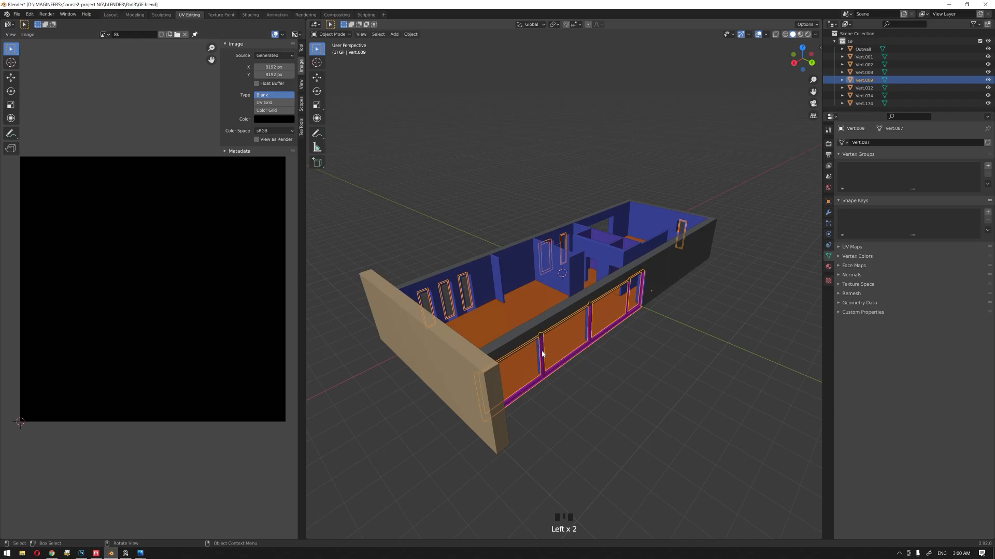
key(h)
middle_drag(542, 352, 539, 326)
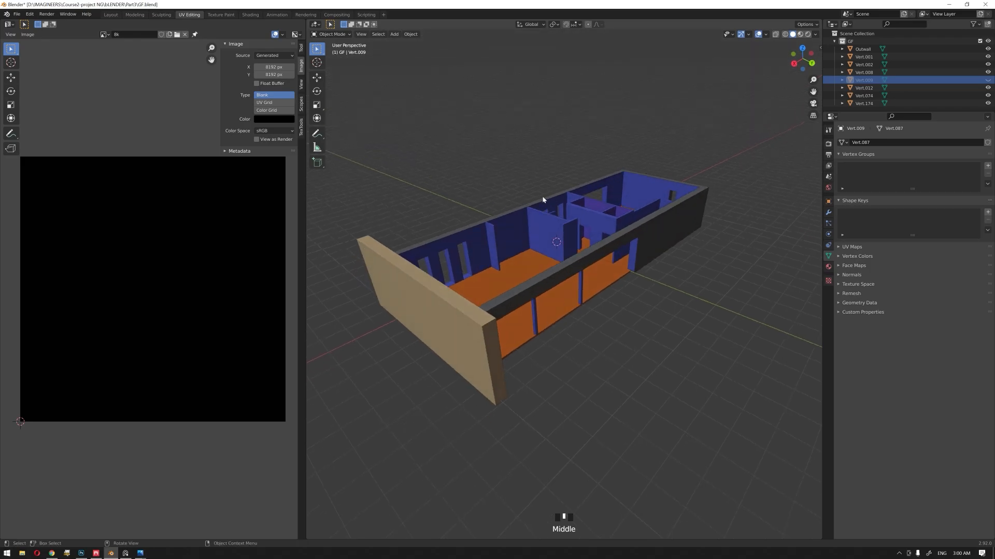
Step: Select all the building parts except the hidden window frames and unwrap them together with Smart UV Project
middle_drag(562, 254, 649, 336)
key(a)
click(595, 307)
click(581, 314)
click(660, 324)
key(a)
key(Tab)
key(u)
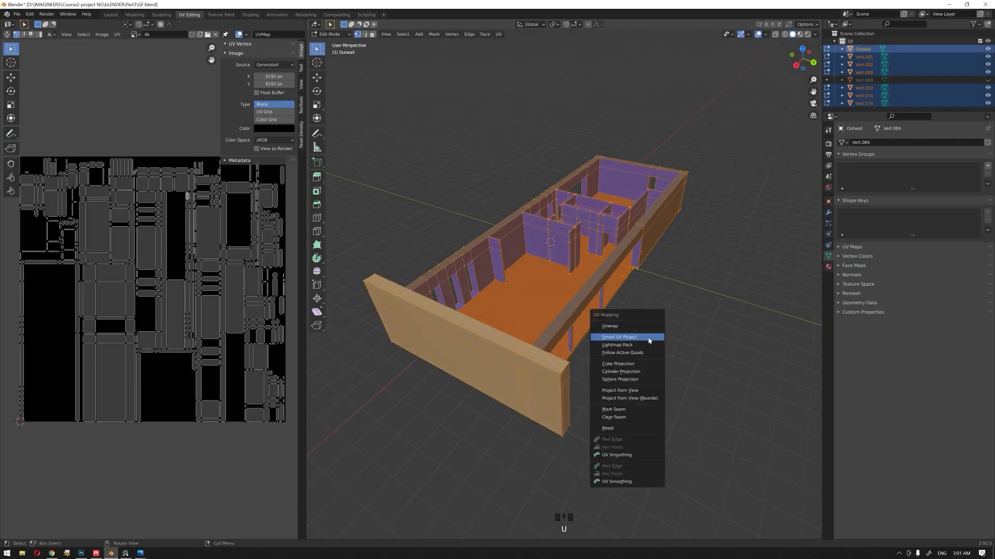
click(648, 336)
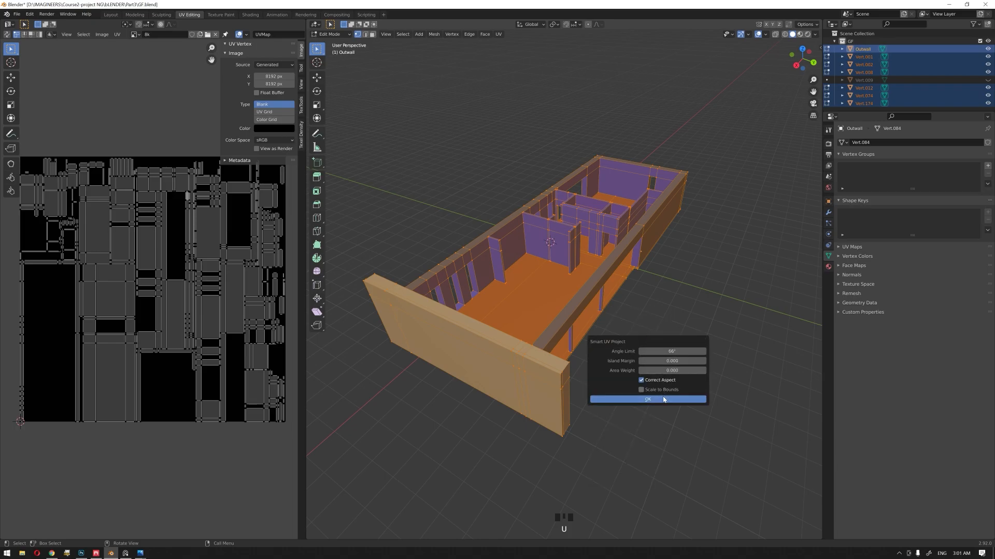
click(647, 398)
Step: Pick the large island with the rectangular cutout in the UV editor
middle_drag(217, 271, 221, 280)
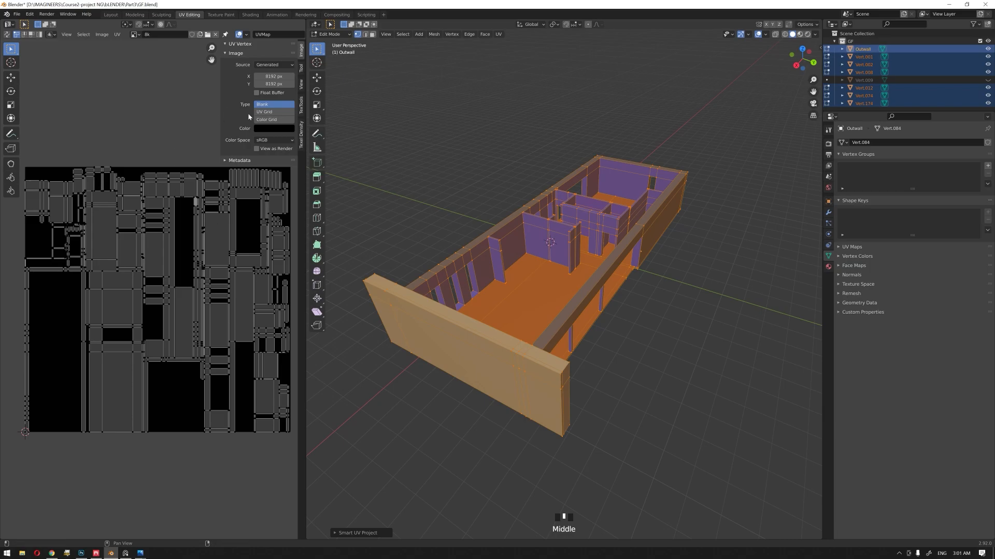
click(40, 35)
click(137, 374)
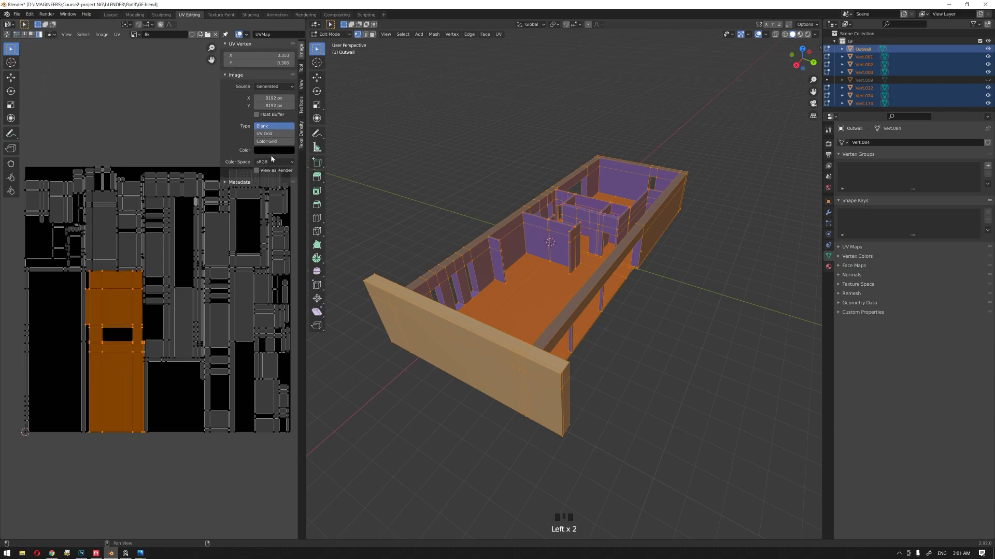
Step: Set the Texel Density Checker's texture size to Custom, 8192 by 8192 px, and calculate the selected island's texel density
click(302, 145)
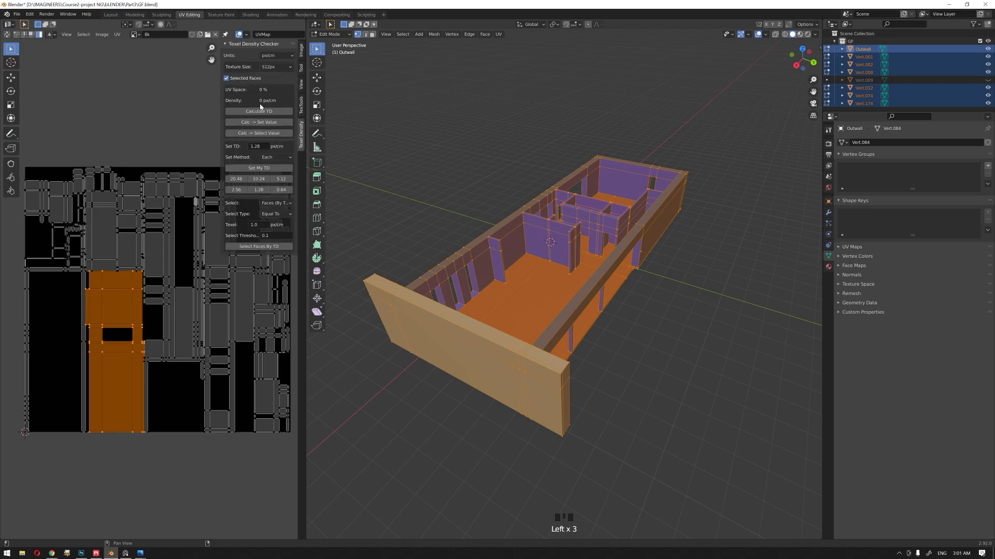
click(274, 67)
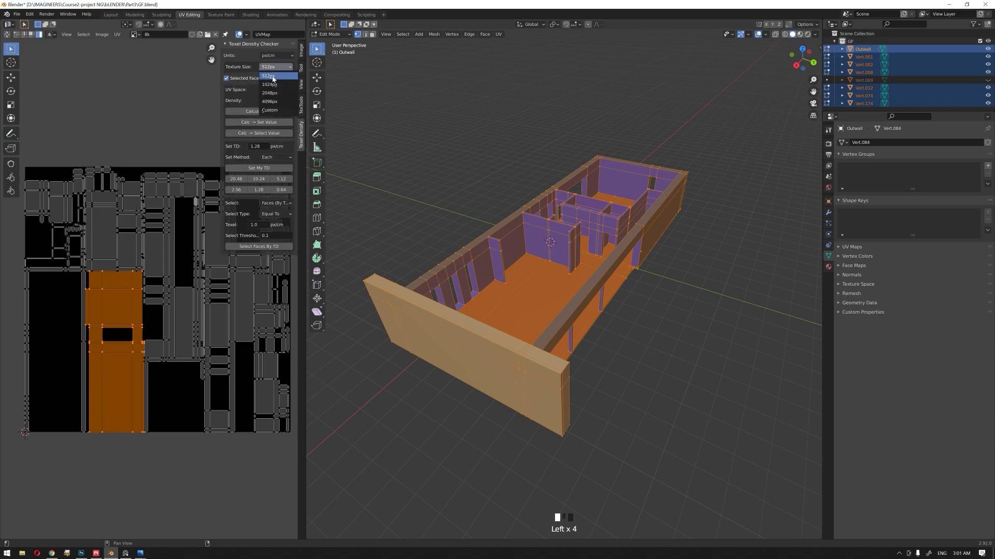
click(269, 110)
text(81)
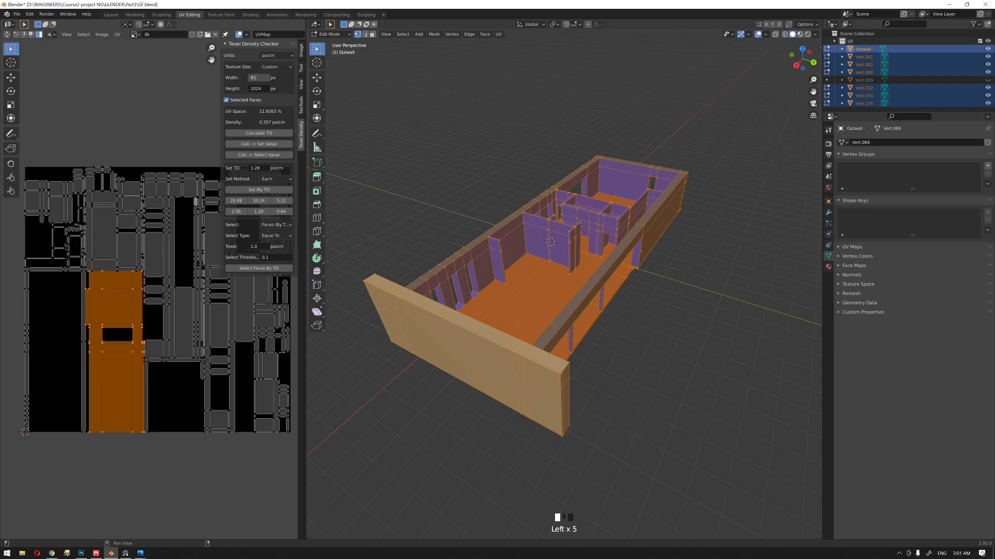
key(Return)
click(262, 91)
text(8192)
key(Return)
click(258, 133)
Step: Leave edit mode and hide the interior partition walls and the small room enclosure between them
mouse_move(456, 193)
middle_down()
mouse_move(448, 197)
mouse_move(463, 199)
middle_up()
key(Tab)
click(464, 200)
middle_drag(588, 240, 590, 257)
click(745, 334)
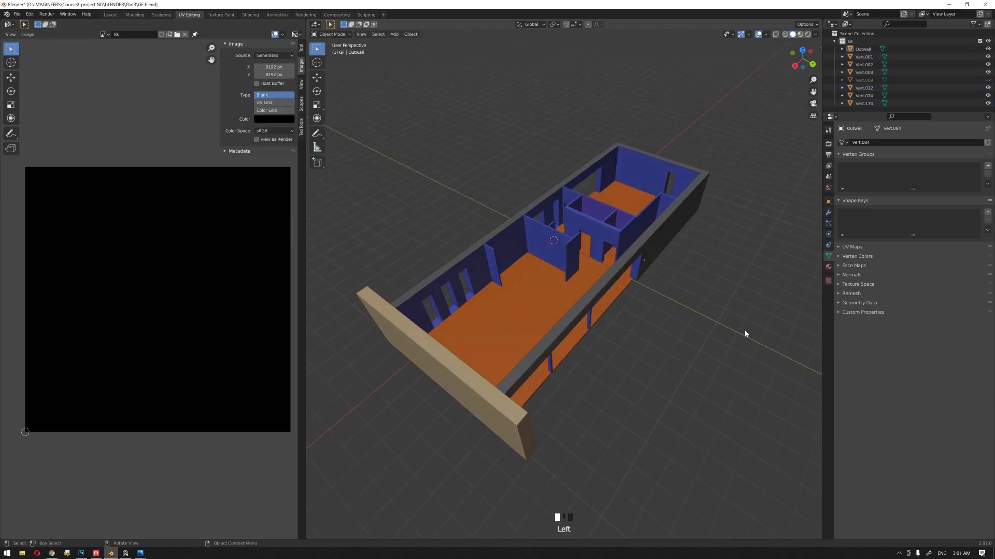
scroll(617, 216, up, 2)
shift+middle_drag(625, 226, 592, 267)
click(591, 267)
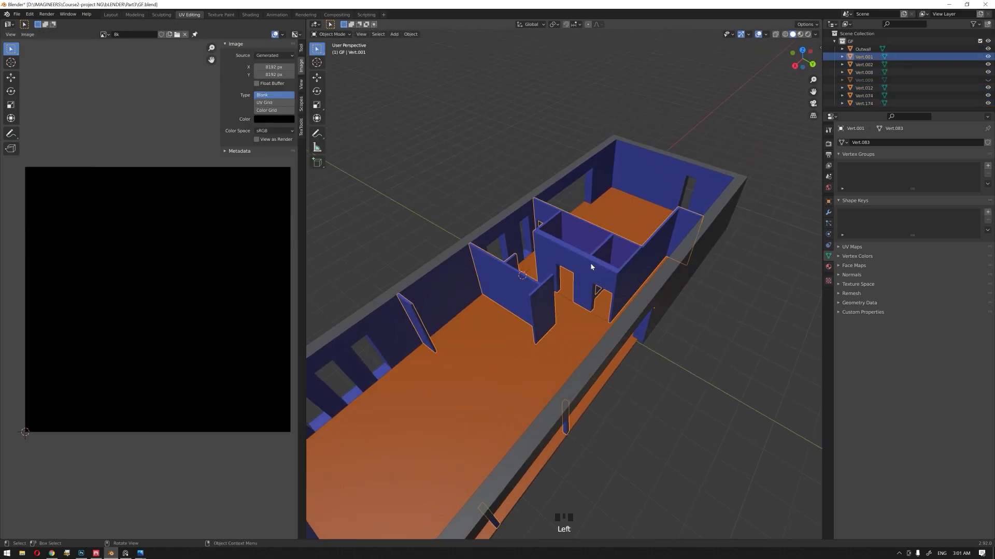
key(h)
click(581, 256)
key(h)
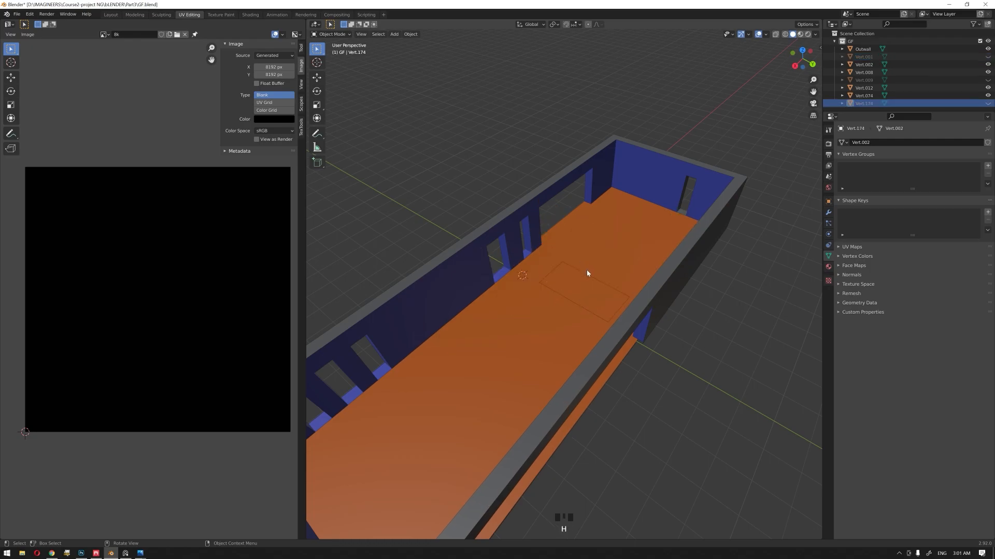
Step: Hide the rectangular floor panel in the middle of the building's floor
scroll(581, 259, down, 3)
middle_drag(581, 259, 582, 328)
scroll(633, 391, up, 2)
middle_drag(632, 391, 587, 308)
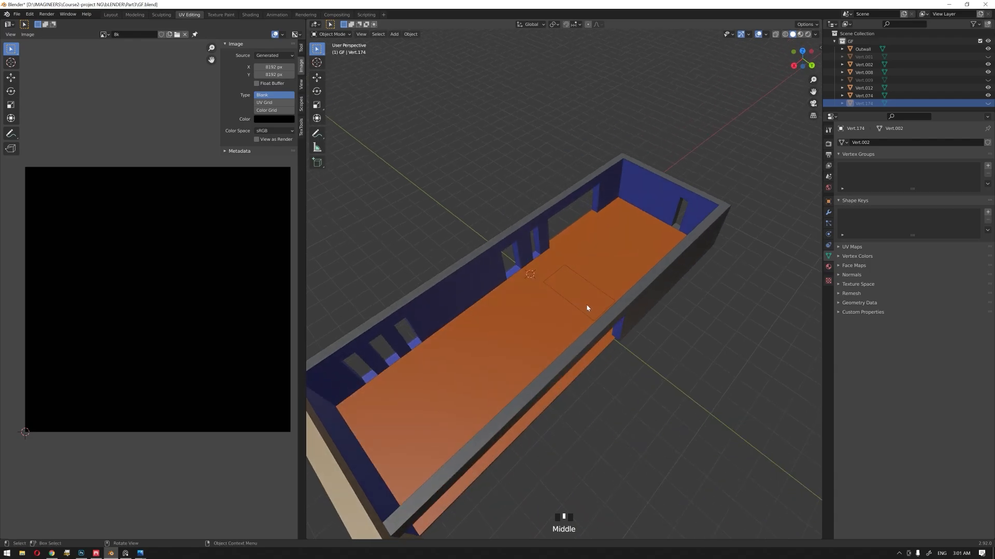
click(587, 306)
key(h)
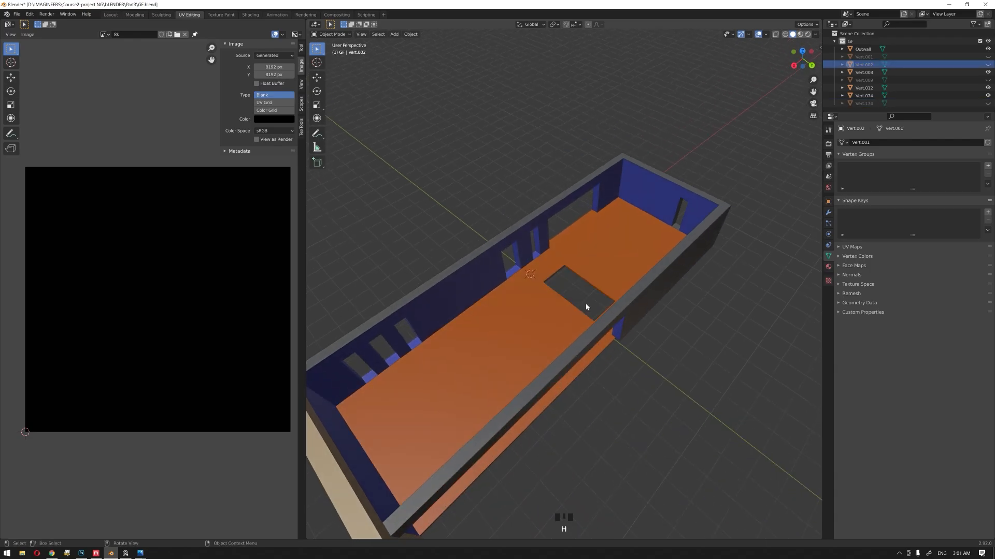
scroll(587, 306, down, 2)
key(a)
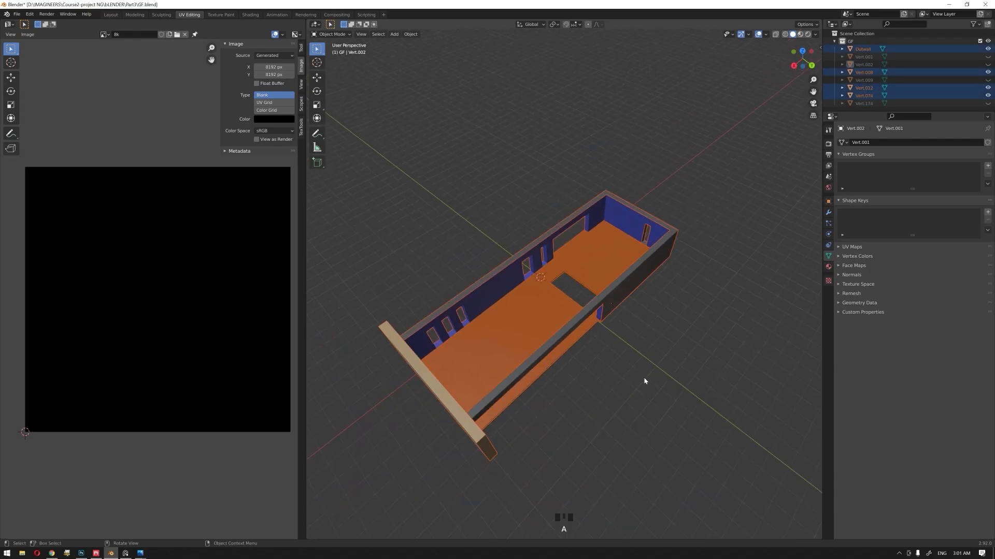
middle_drag(644, 380, 595, 349)
click(592, 389)
click(594, 399)
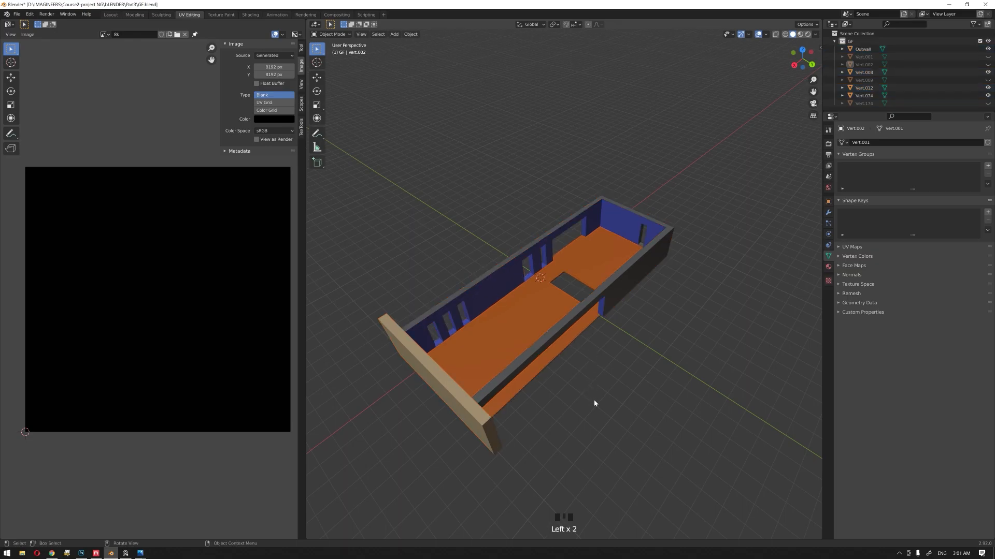
key(Tab)
Step: Unwrap the remaining outer walls and main floor with Smart UV Project and recalculate the large island's texel density
key(Tab)
click(520, 369)
key(a)
key(Tab)
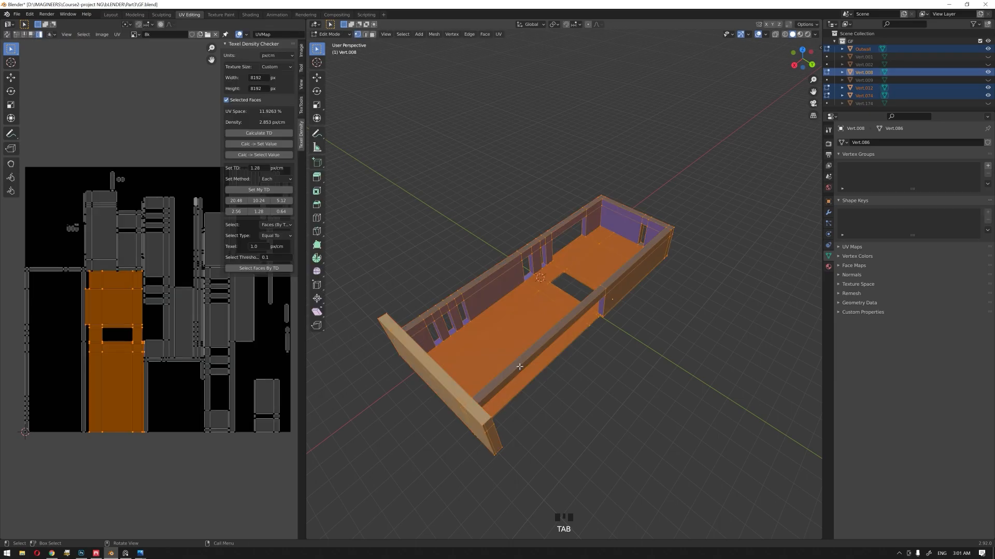
key(u)
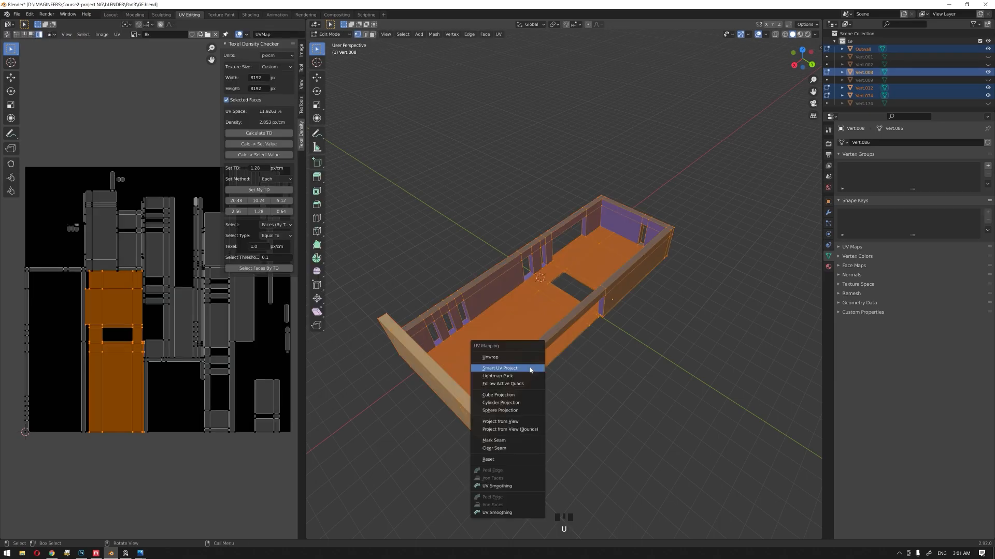
click(530, 368)
click(528, 429)
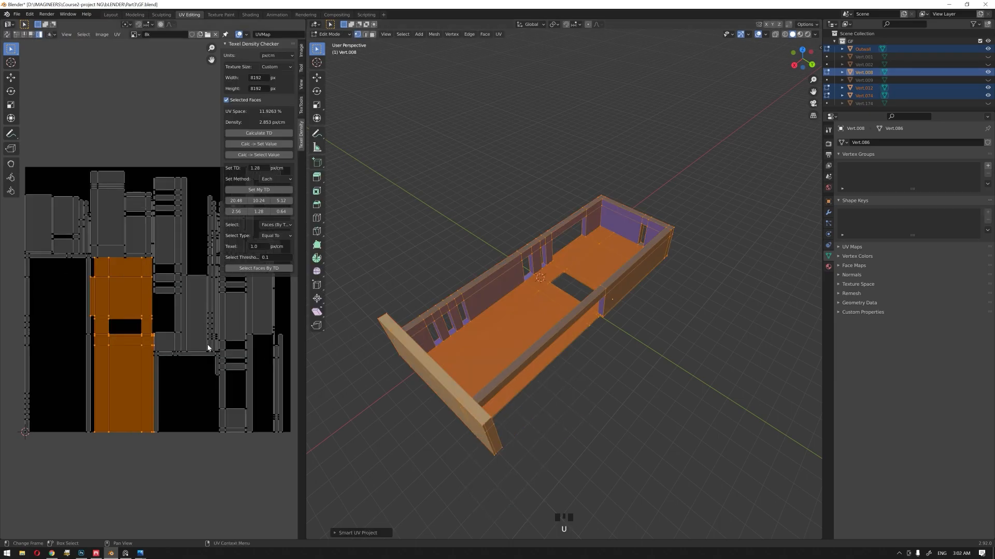
click(259, 133)
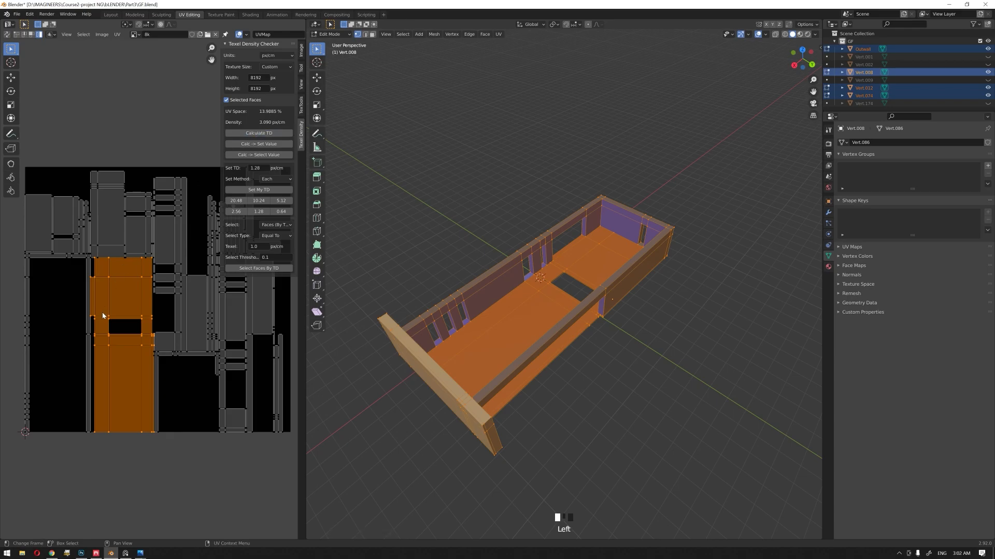
Step: Widen the UV editor to show the whole repacked UV layout
scroll(155, 262, down, 2)
drag(306, 366, 612, 352)
scroll(315, 298, up, 3)
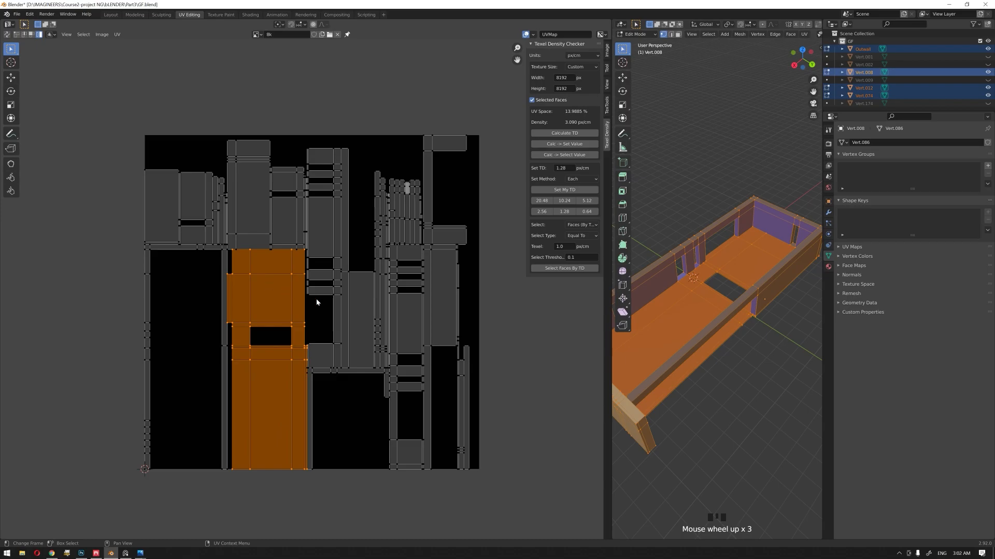
shift+middle_drag(314, 297, 259, 253)
Step: Pick the narrow UV island directly above the large one, and reselect the large island with the rectangular cutout
click(257, 252)
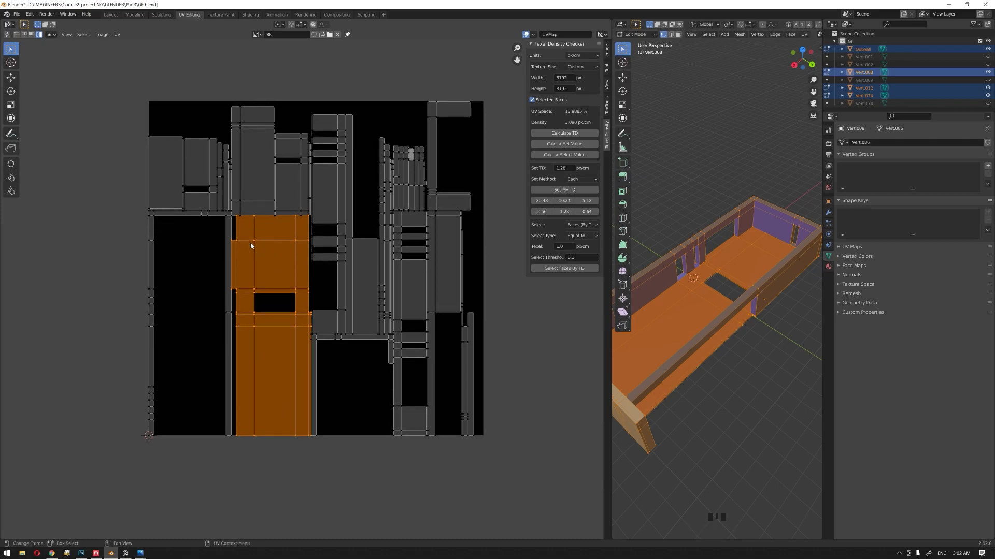
click(241, 178)
scroll(242, 179, down, 2)
middle_drag(251, 196, 298, 210)
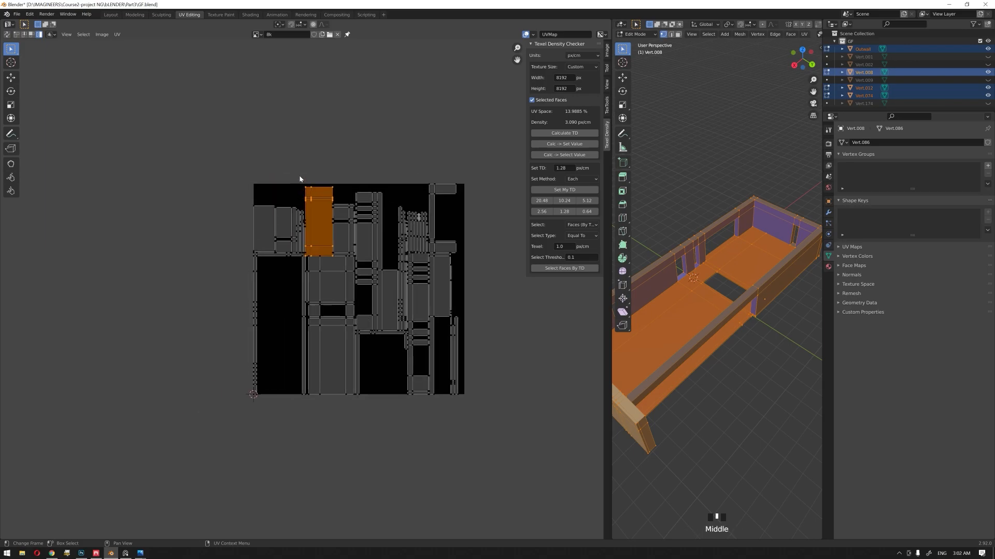
scroll(319, 291, up, 2)
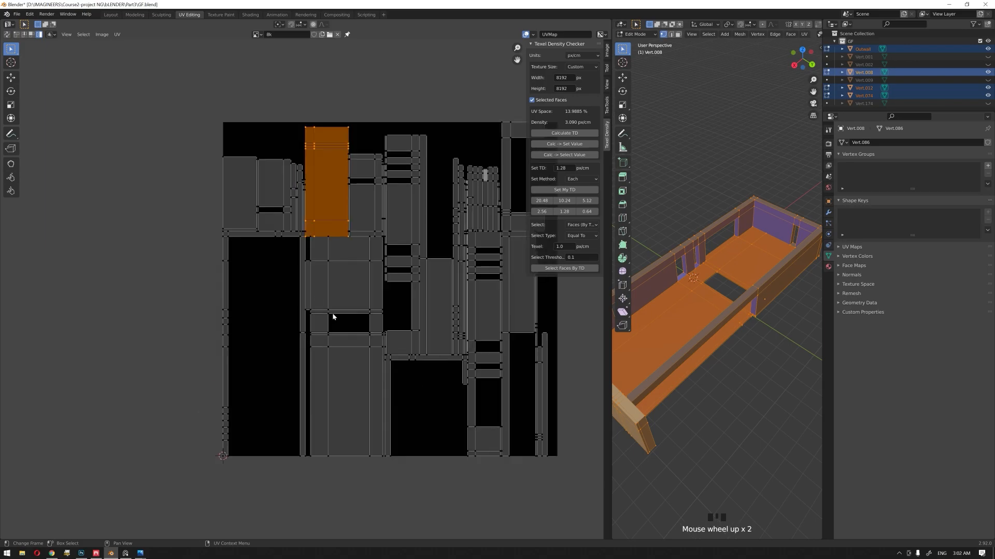
click(343, 285)
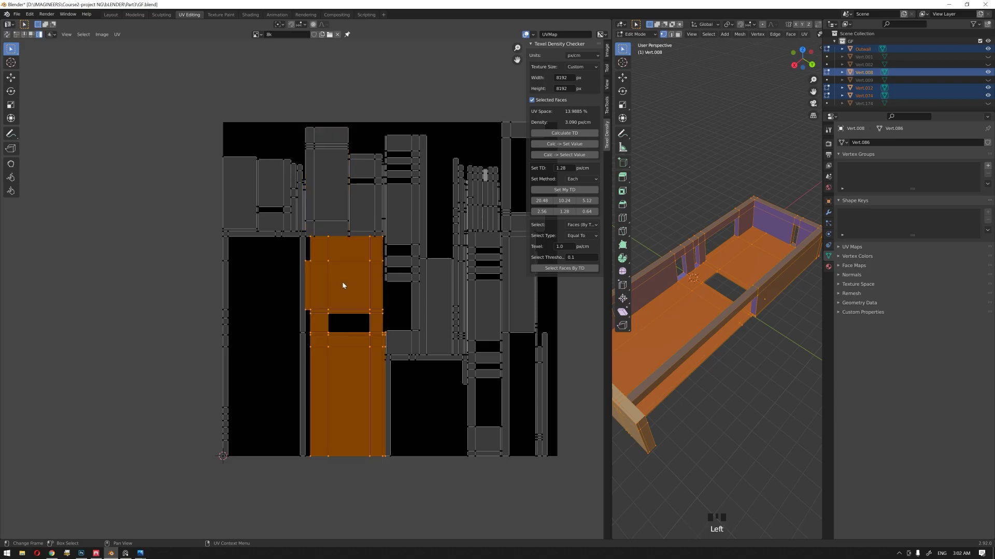
Step: Select the UV islands beside and above the large island and move them outside the UV square
click(437, 307)
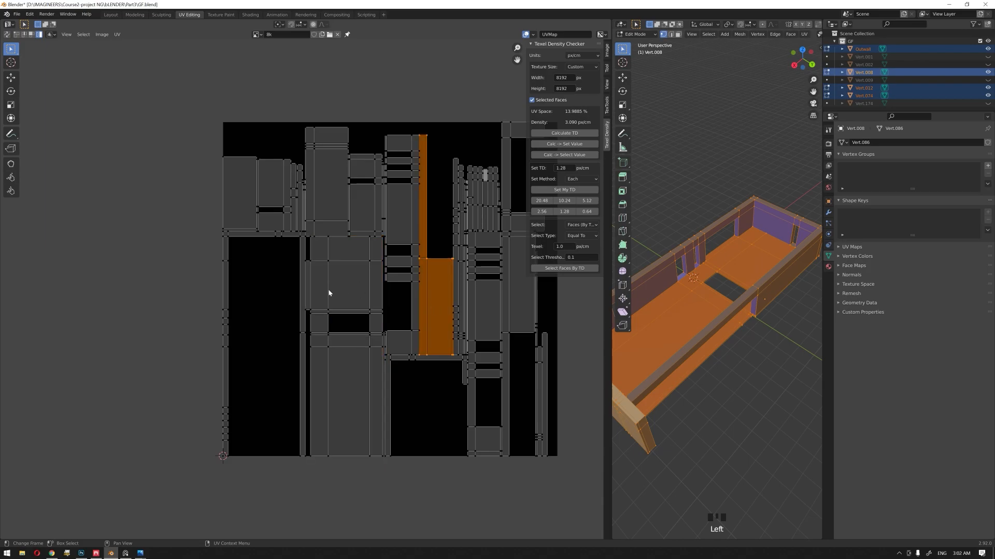
click(329, 293)
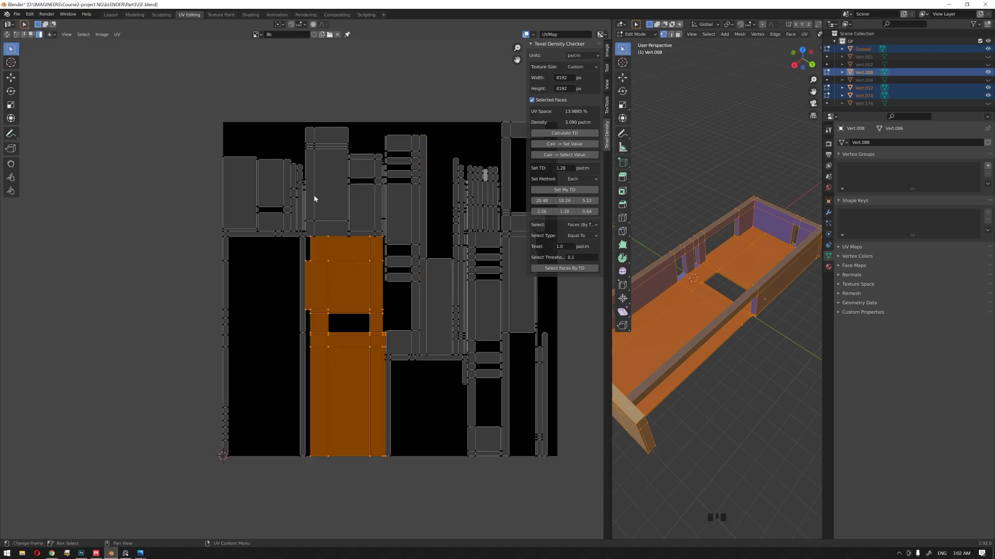
middle_drag(307, 157, 253, 171)
drag(271, 104, 185, 249)
scroll(187, 248, down, 3)
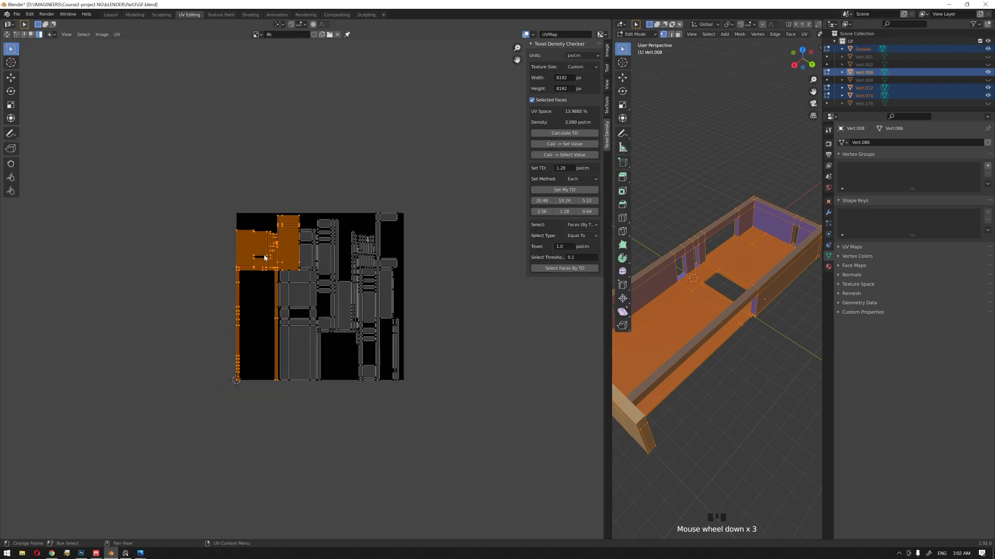
drag(265, 258, 179, 151)
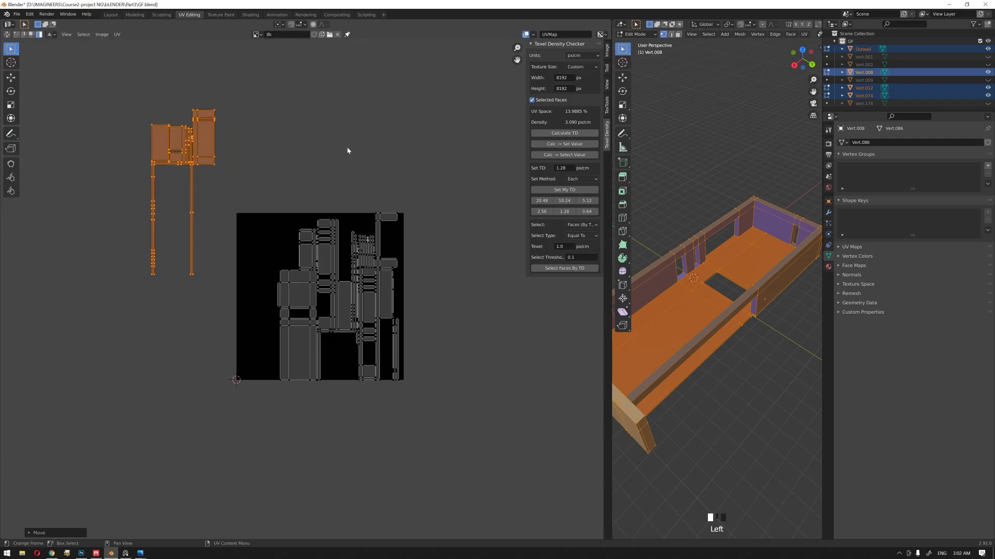
Step: Select the large UV island with the rectangular cutout and move it into the freed space
click(346, 151)
click(299, 291)
click(293, 291)
click(296, 299)
key(g)
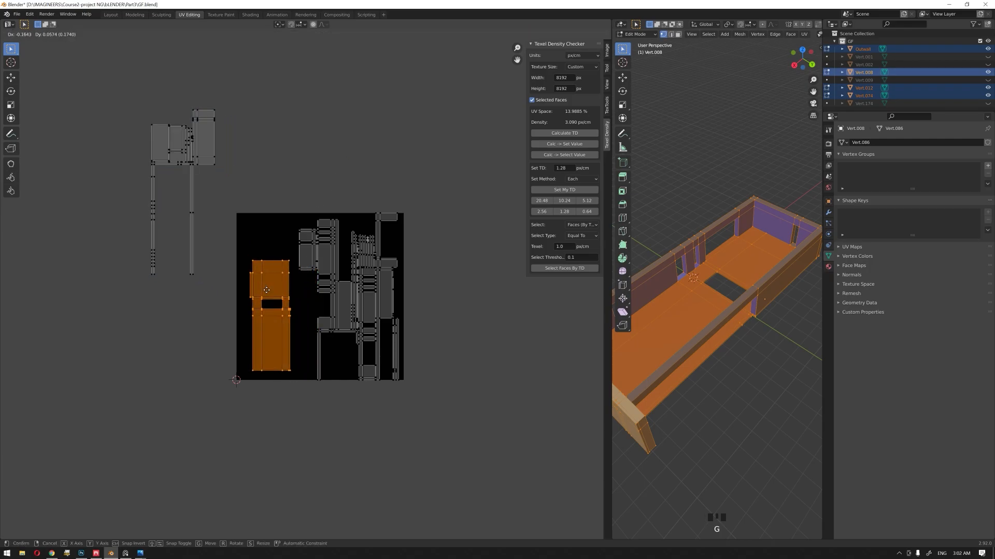
click(269, 290)
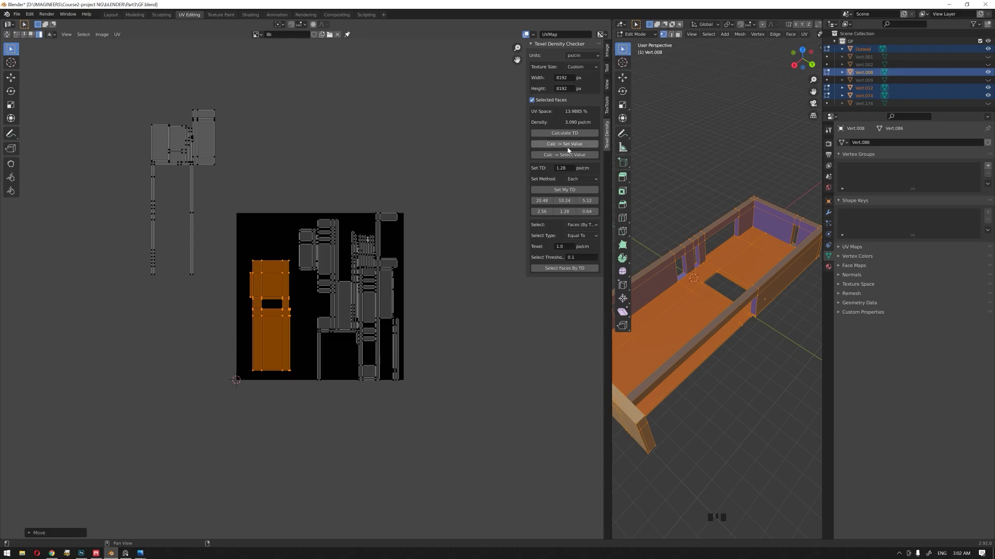
Step: Set the texel density of the large island to 4 px/cm
click(568, 168)
text(4)
key(Return)
scroll(218, 313, up, 3)
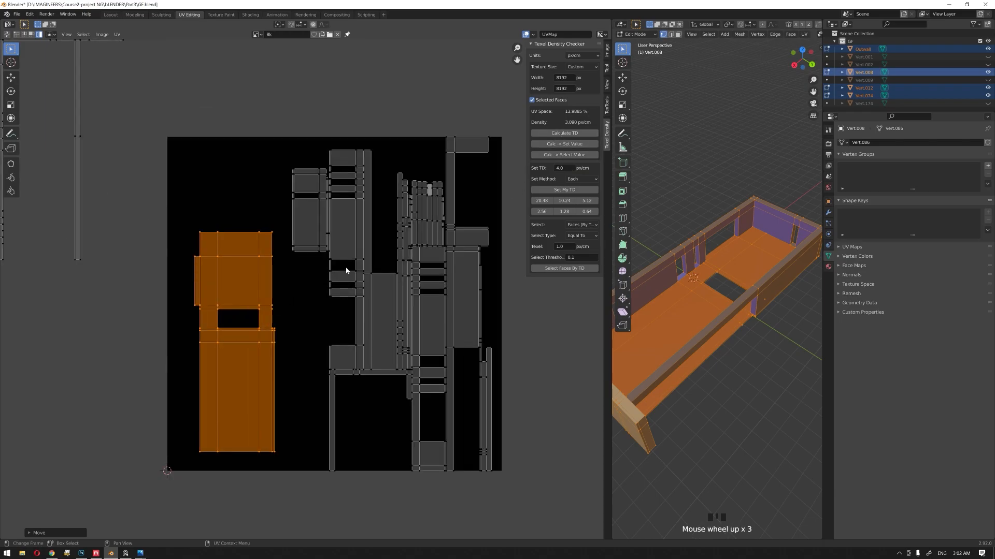
click(573, 192)
scroll(223, 250, down, 2)
scroll(224, 253, up, 2)
Step: Shift the rescaled large island up and toward the outer edge so it fits inside the UV square
drag(259, 275, 249, 266)
click(248, 263)
key(g)
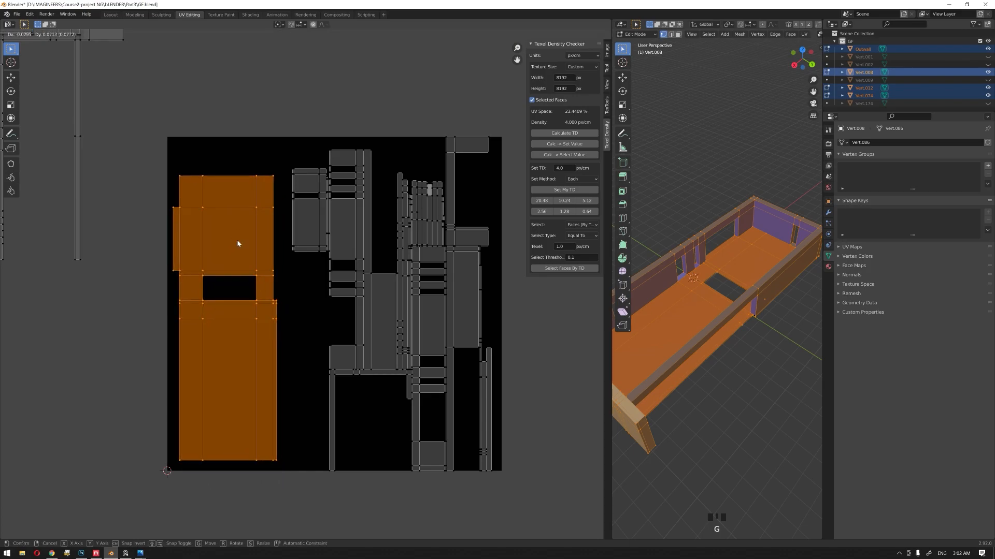
click(237, 238)
Step: Give the small island with the narrow slot the same 4 px/cm density and place it beside the large island
click(305, 220)
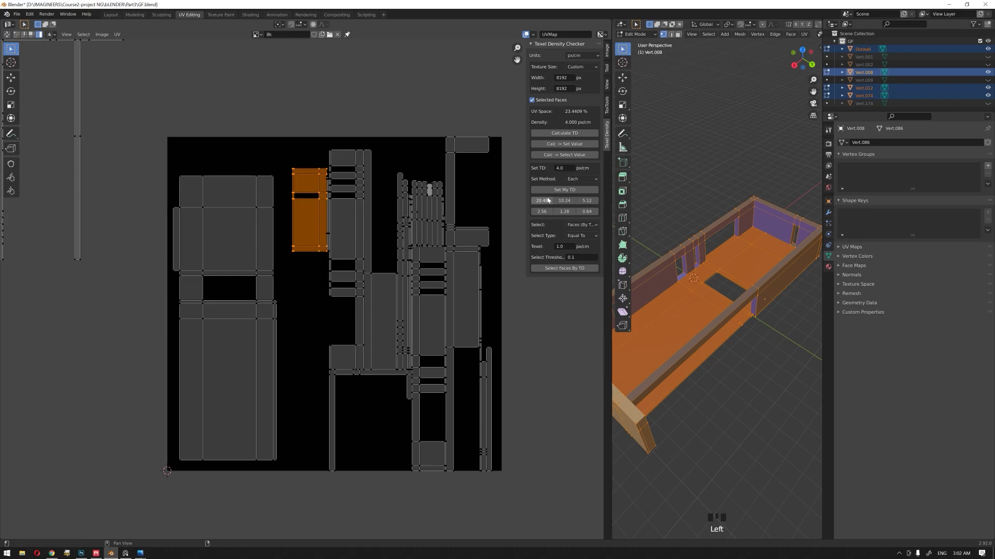
click(562, 190)
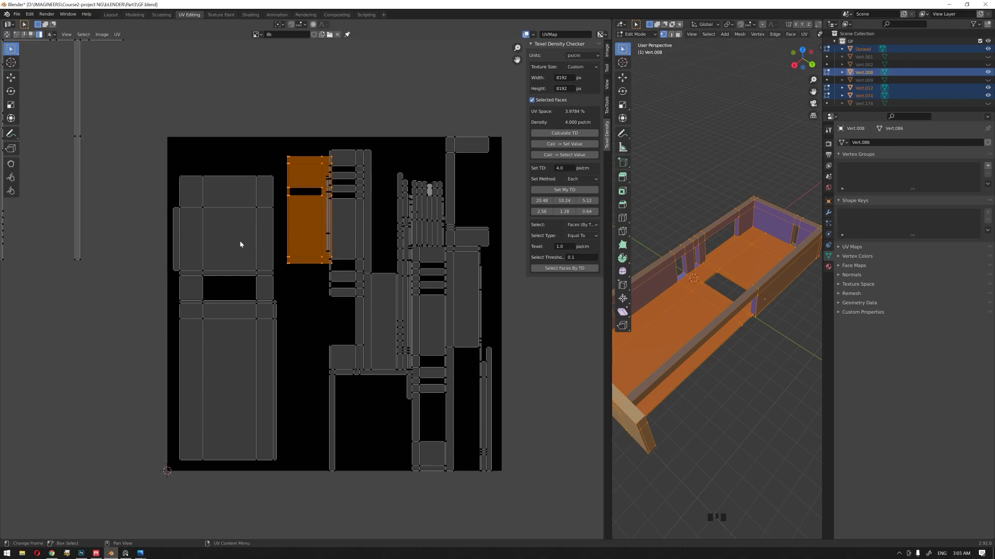
key(g)
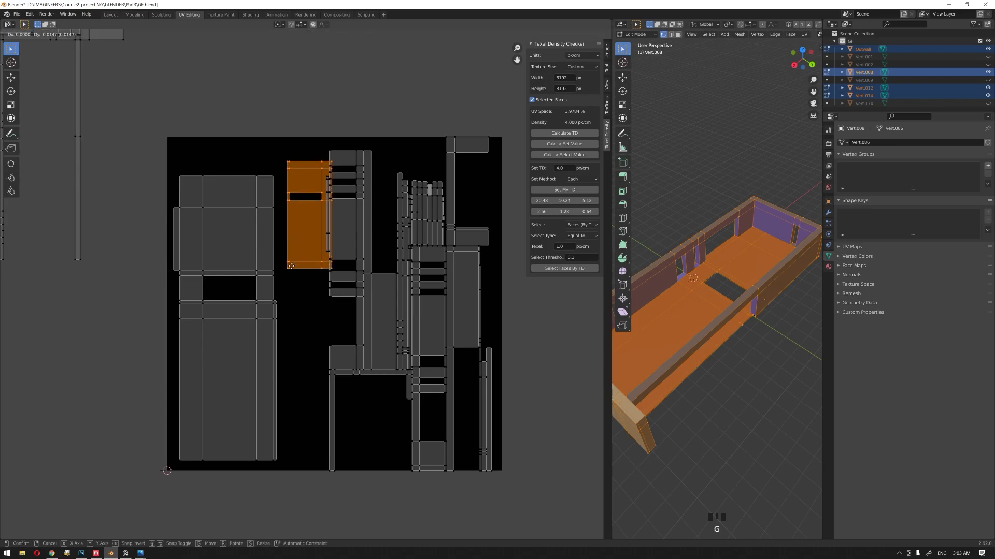
click(287, 297)
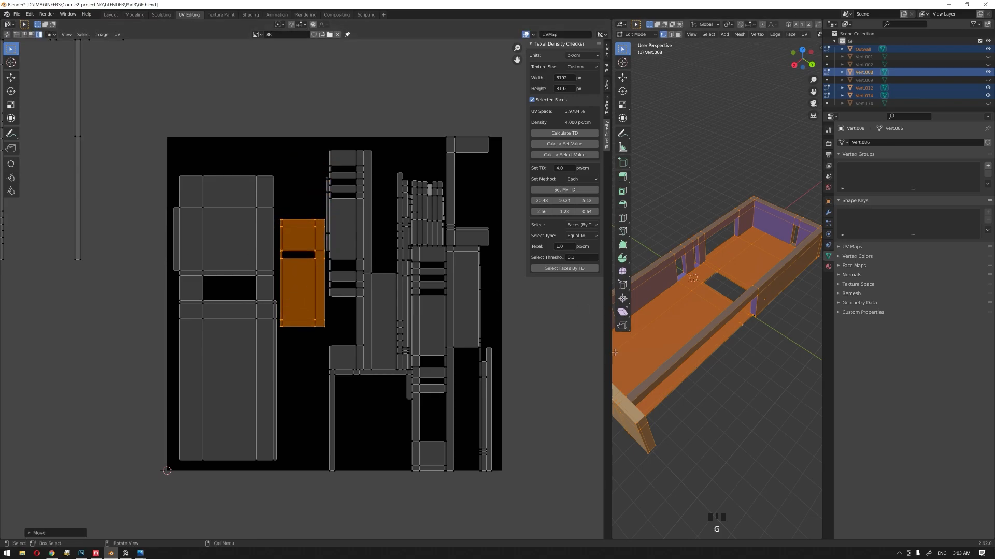
Step: Enlarge the 3D viewport and examine the building's floor and walls from below, above and the open side
drag(610, 354, 402, 354)
middle_drag(600, 290, 602, 333)
middle_drag(623, 289, 613, 310)
scroll(613, 309, up, 2)
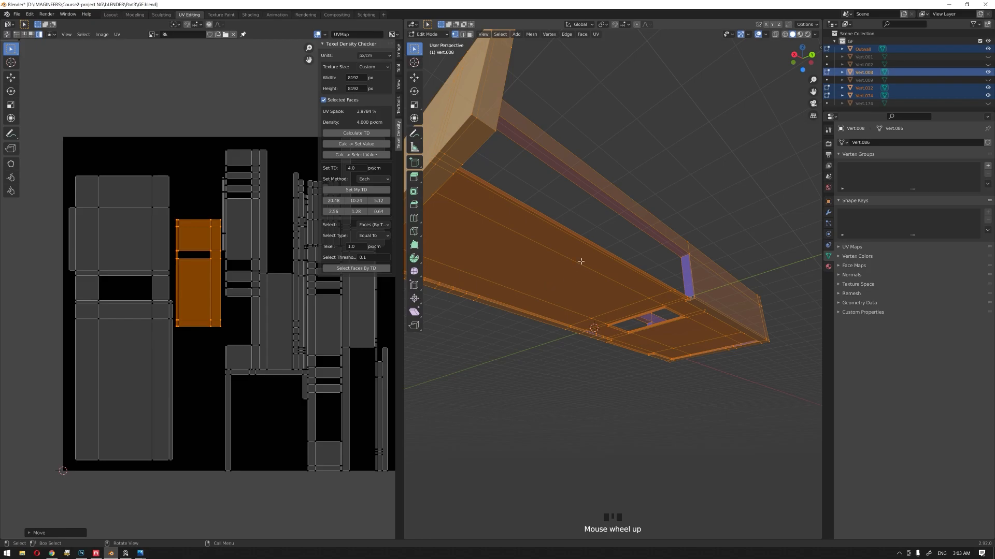
middle_drag(595, 268, 607, 303)
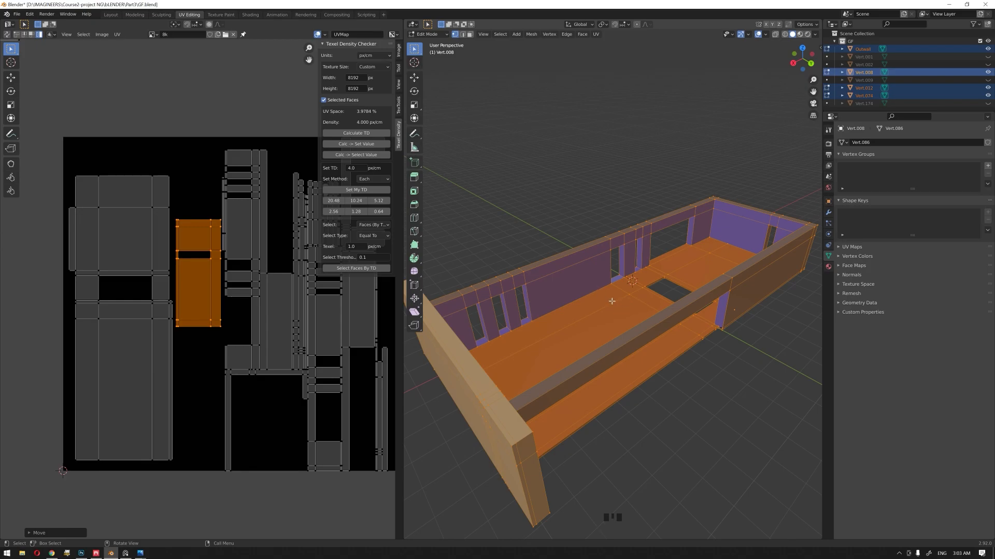
middle_drag(612, 301, 606, 309)
scroll(194, 302, up, 1)
scroll(212, 357, down, 1)
scroll(208, 357, down, 1)
scroll(218, 335, up, 2)
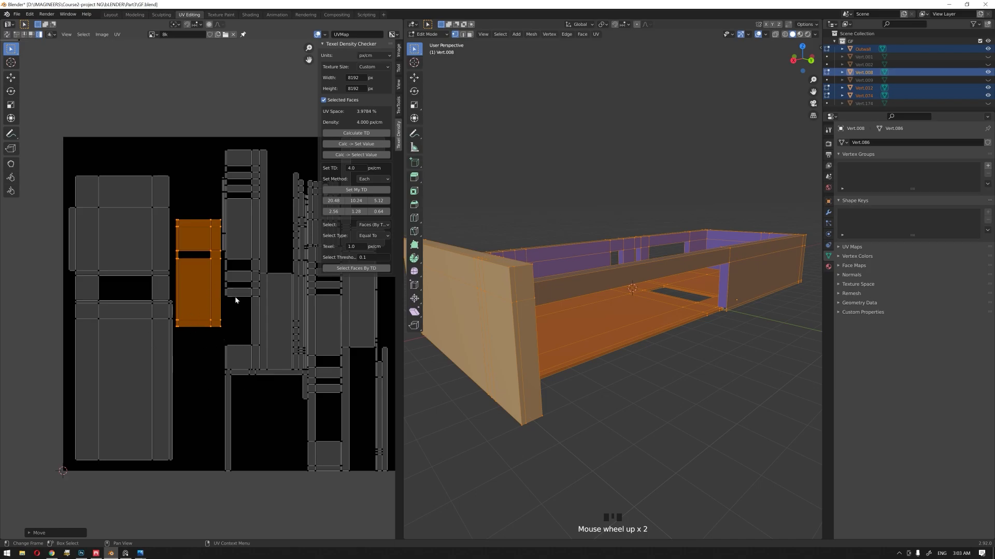
shift+middle_drag(195, 315, 162, 342)
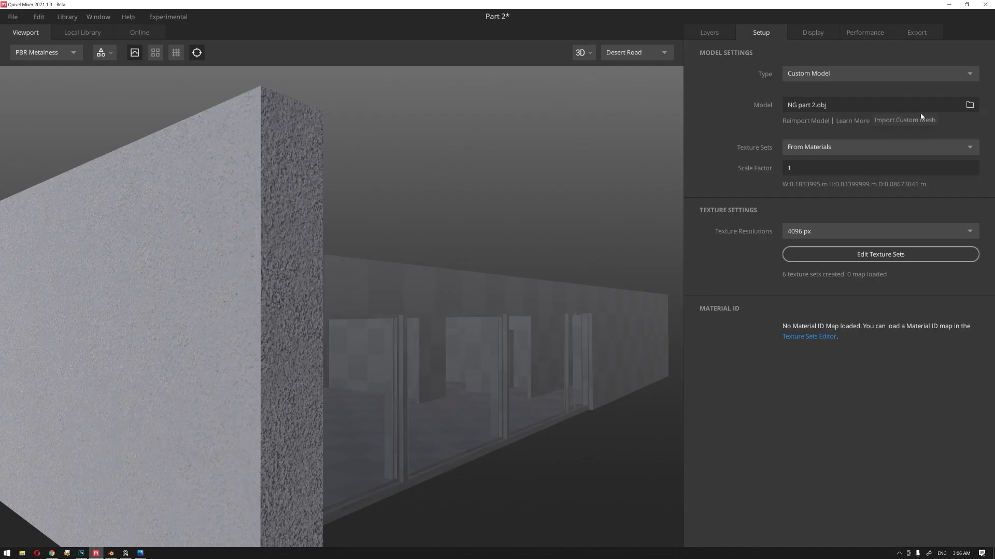
Step: In Quixel Mixer, import NG part 2.obj again as the custom mesh
click(969, 105)
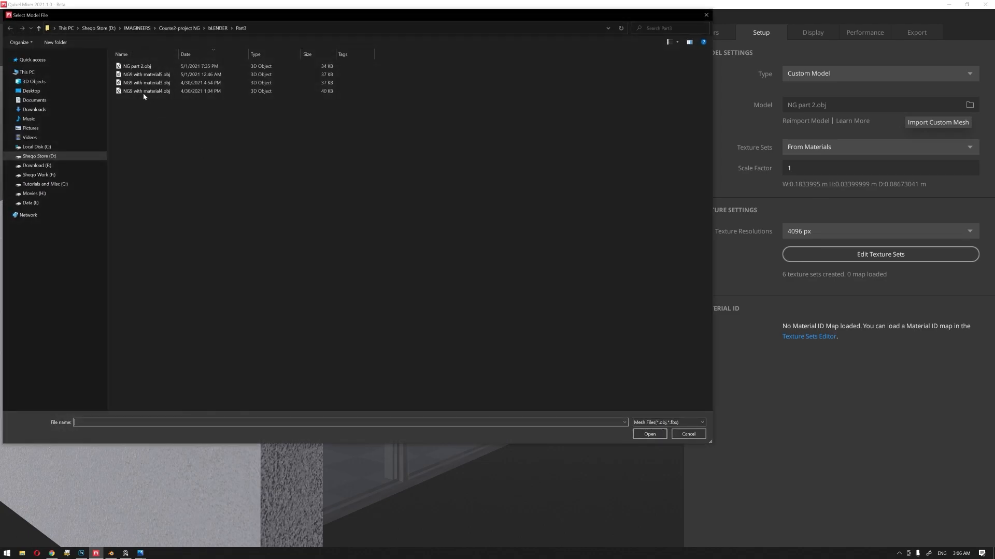
double_click(137, 66)
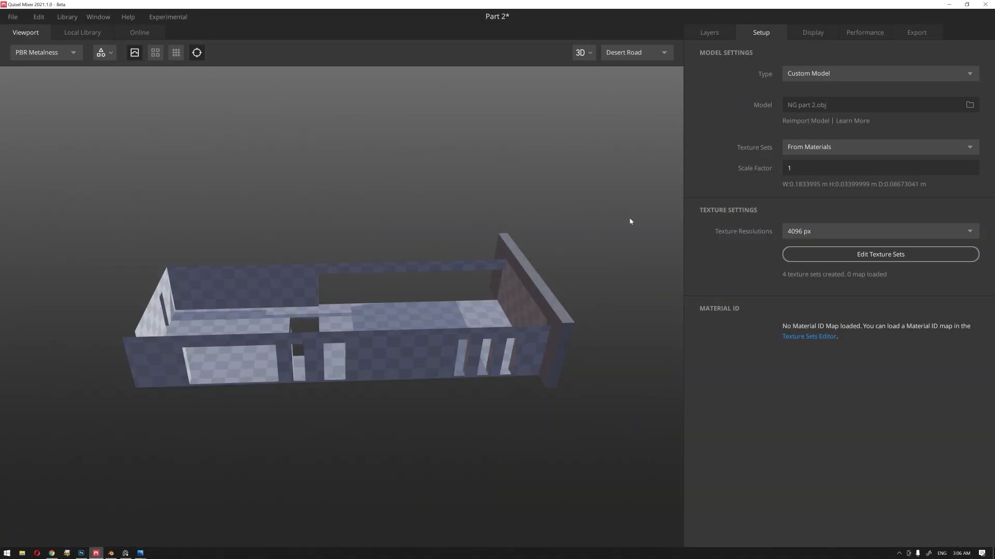
drag(630, 221, 392, 247)
right_drag(410, 248, 473, 309)
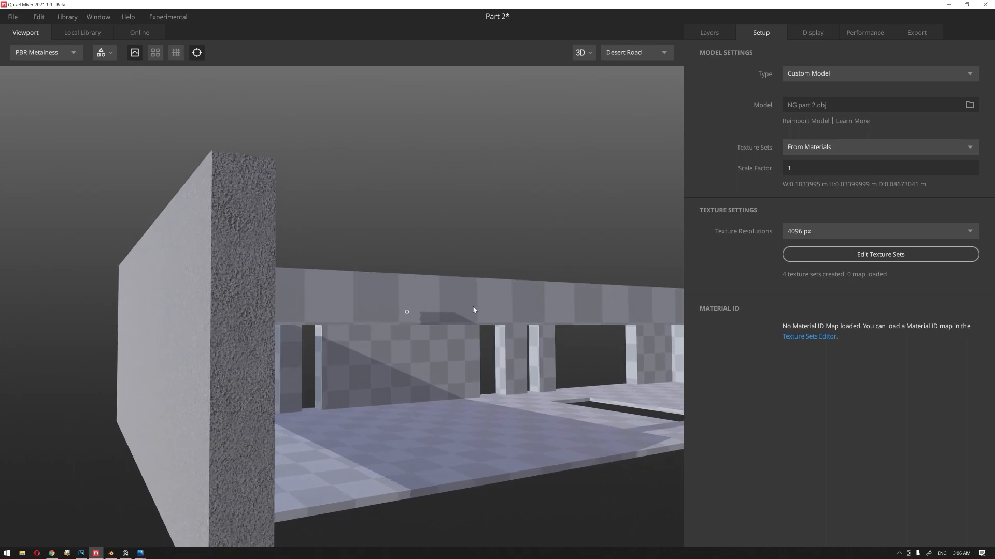
drag(431, 241, 398, 227)
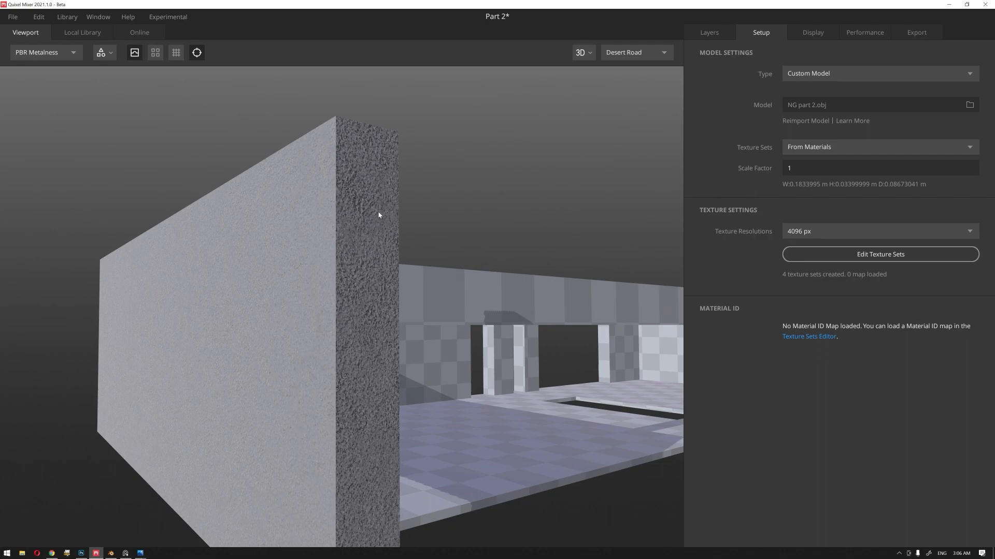
Step: Examine the plaster texture on the thick end wall up close, and check the available texture resolutions
scroll(376, 212, up, 4)
scroll(376, 213, down, 2)
scroll(381, 211, up, 2)
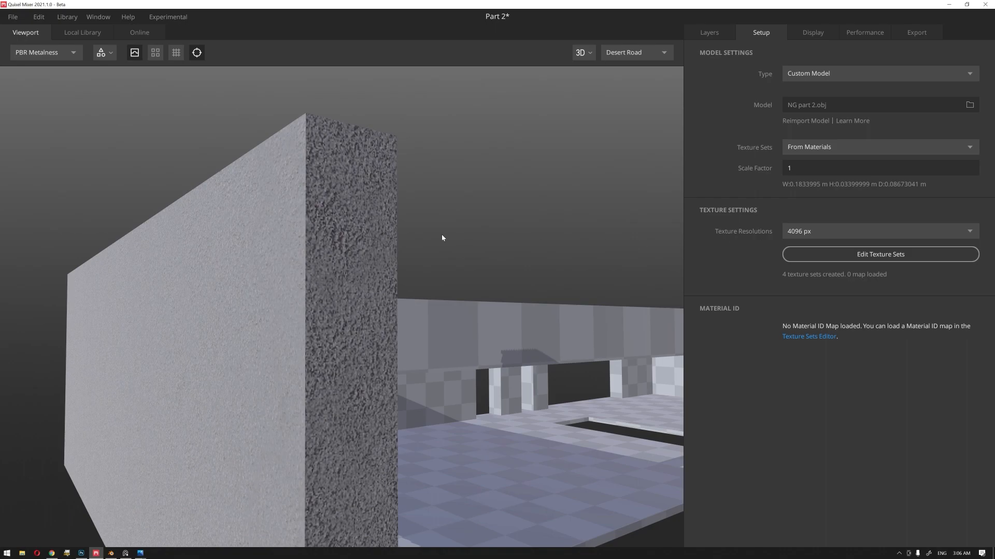
click(797, 234)
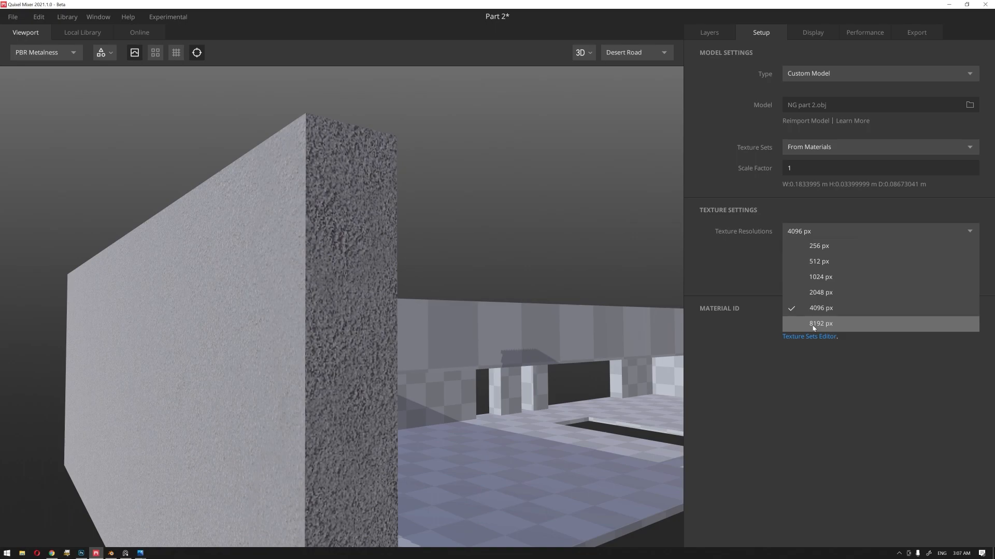
click(469, 175)
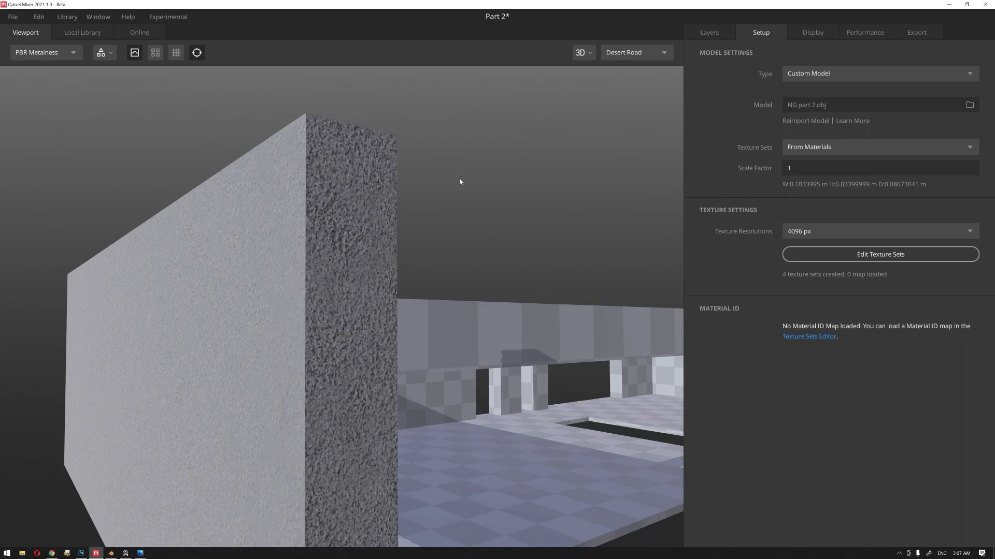
scroll(459, 182, down, 3)
drag(462, 198, 426, 172)
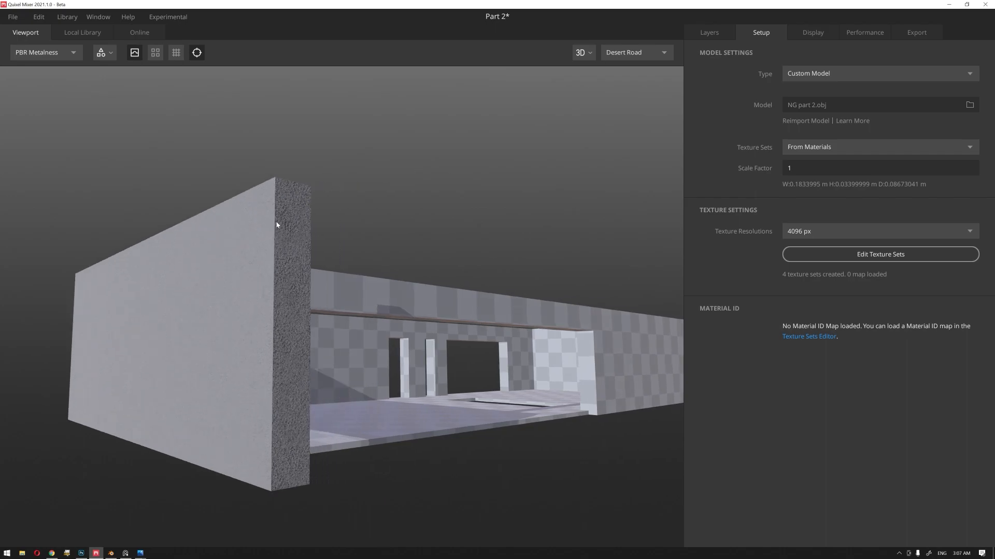
scroll(277, 224, up, 5)
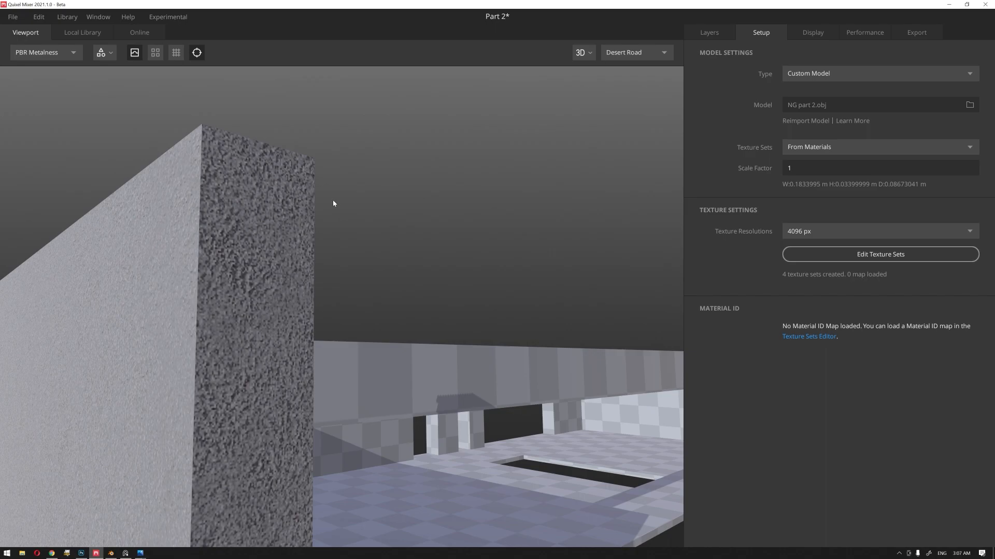
Step: Save the mix and set the texture resolution to 8192 px, accepting experimental 8K mixing
click(12, 16)
click(23, 78)
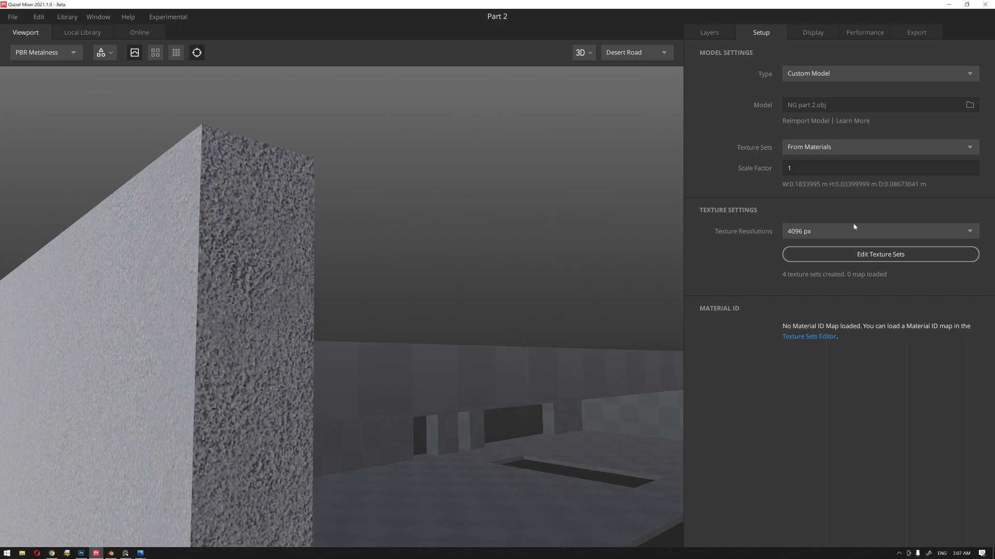
click(843, 233)
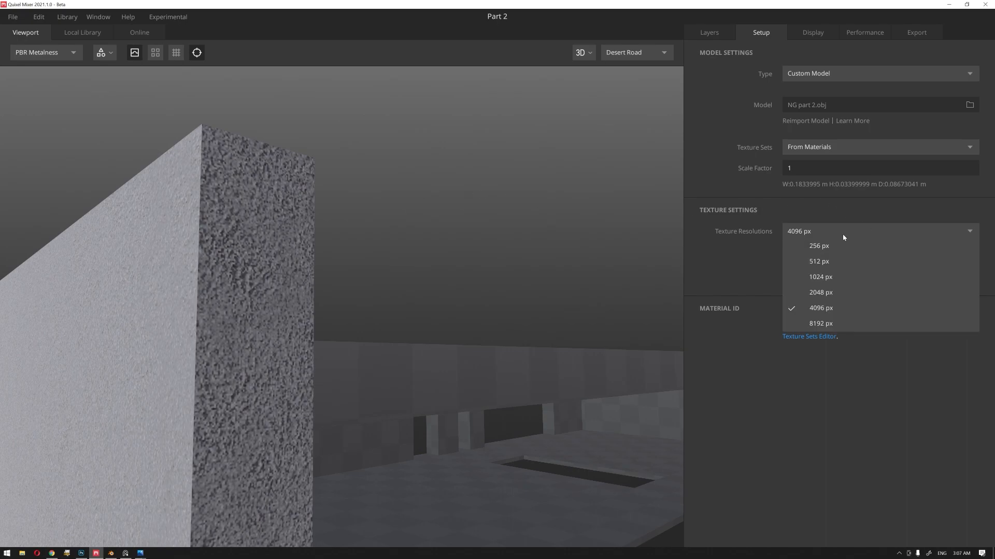
click(831, 325)
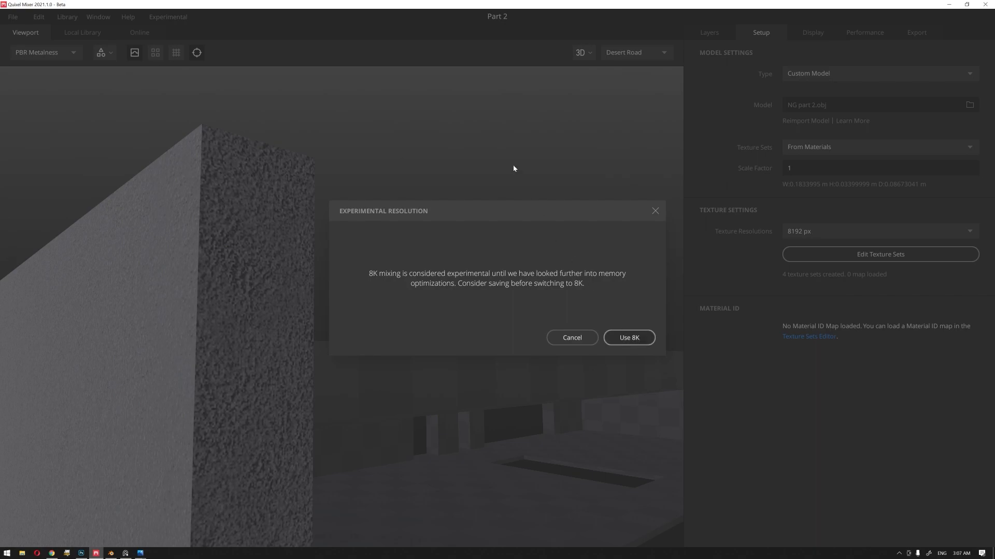
key(Return)
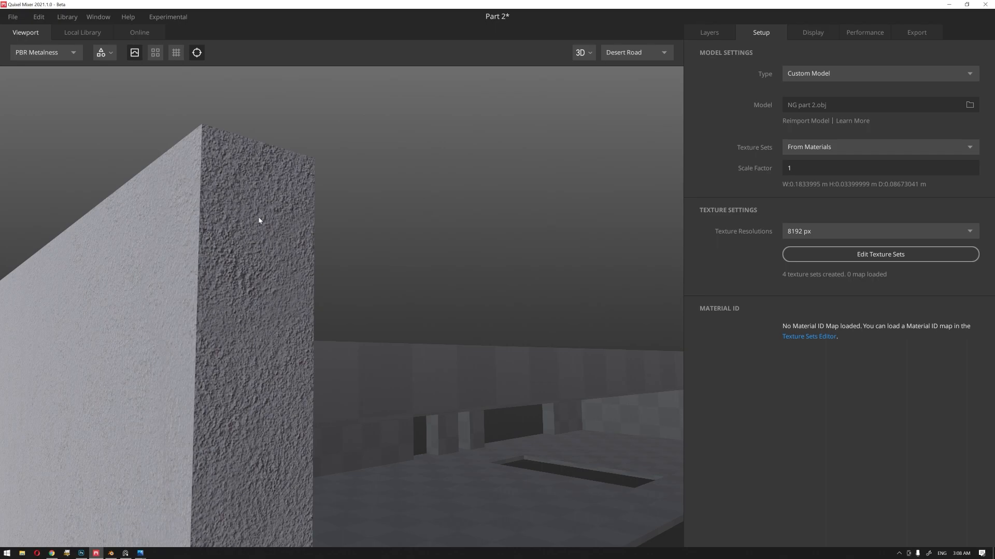
Step: Add the Stucco Facade surface from the local plaster library above the gray plaster layer and turn off its displacement
scroll(331, 241, down, 1)
mouse_move(273, 235)
alt+mouse_down()
mouse_move(408, 248)
mouse_move(371, 264)
mouse_move(264, 237)
alt+mouse_up()
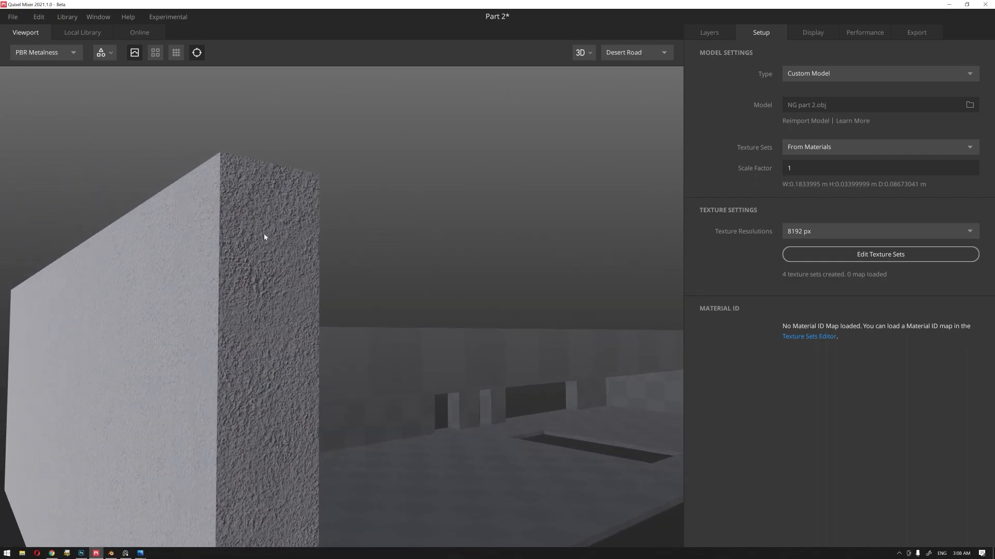
alt+drag(264, 236, 297, 234)
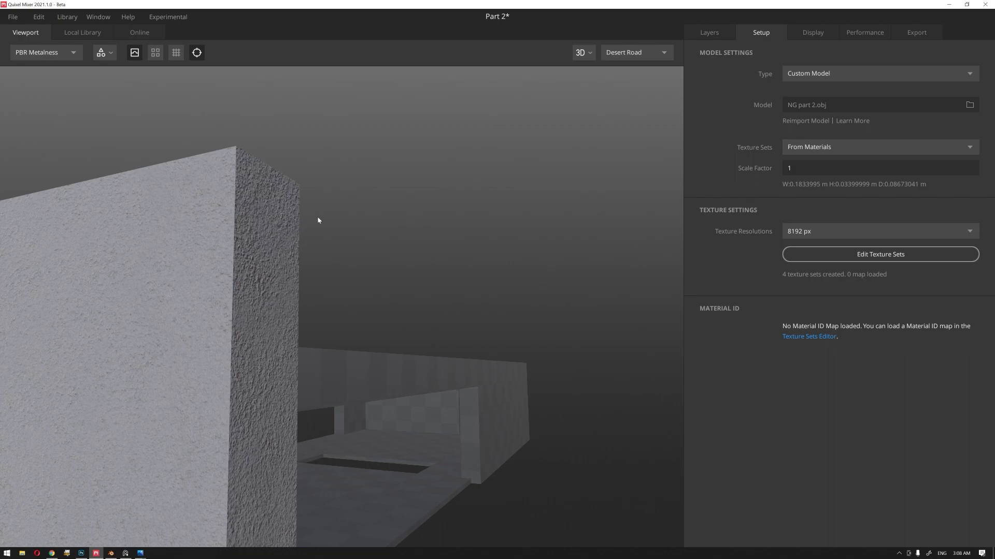
click(822, 234)
click(709, 33)
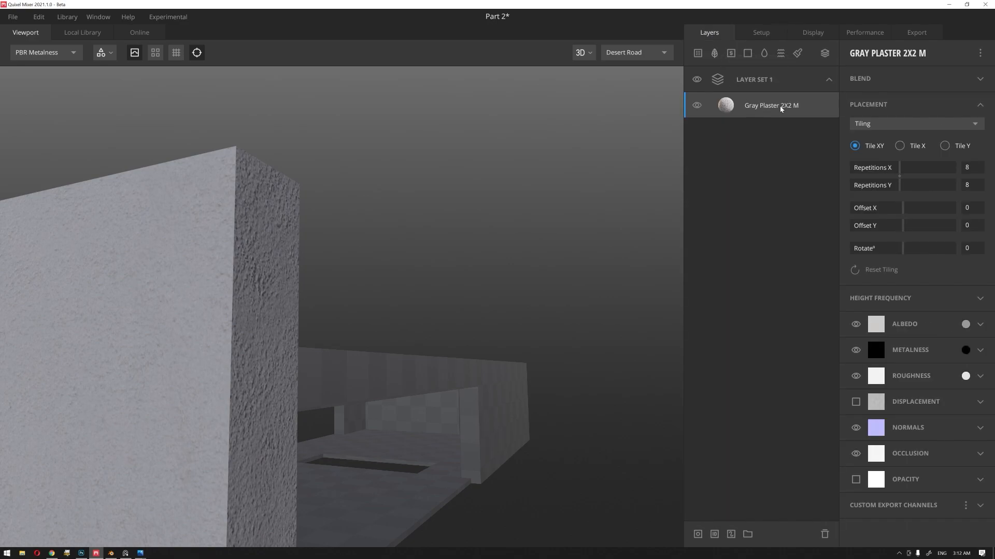
click(78, 32)
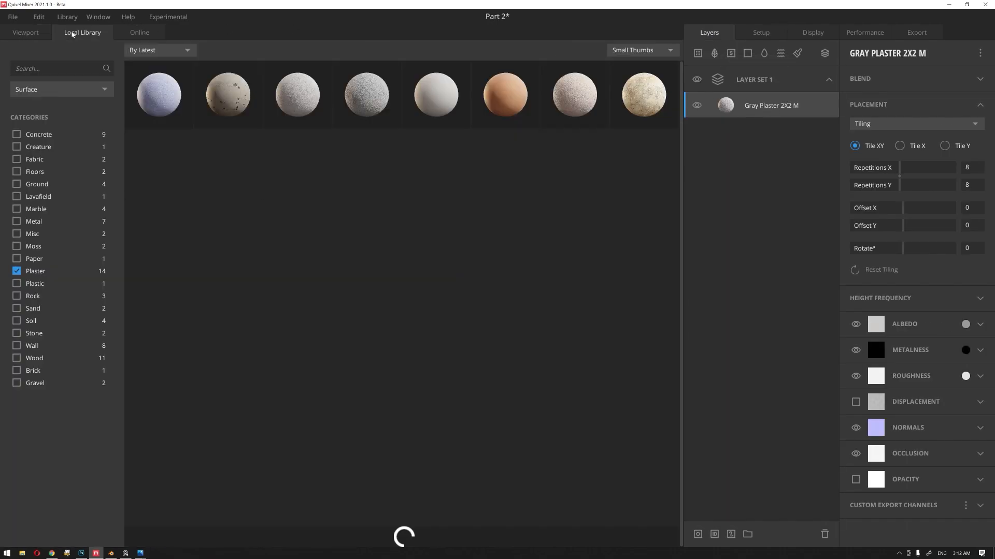
click(371, 100)
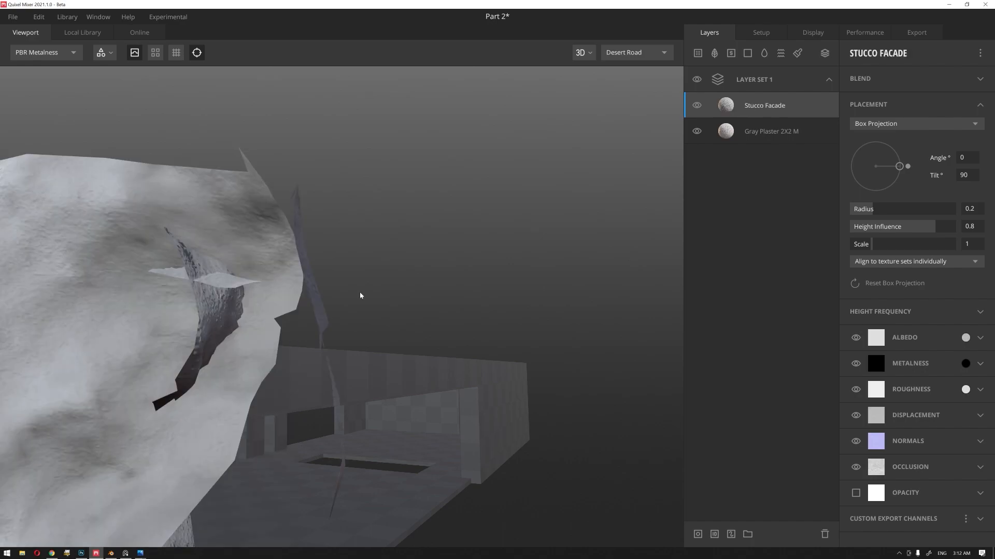
click(855, 415)
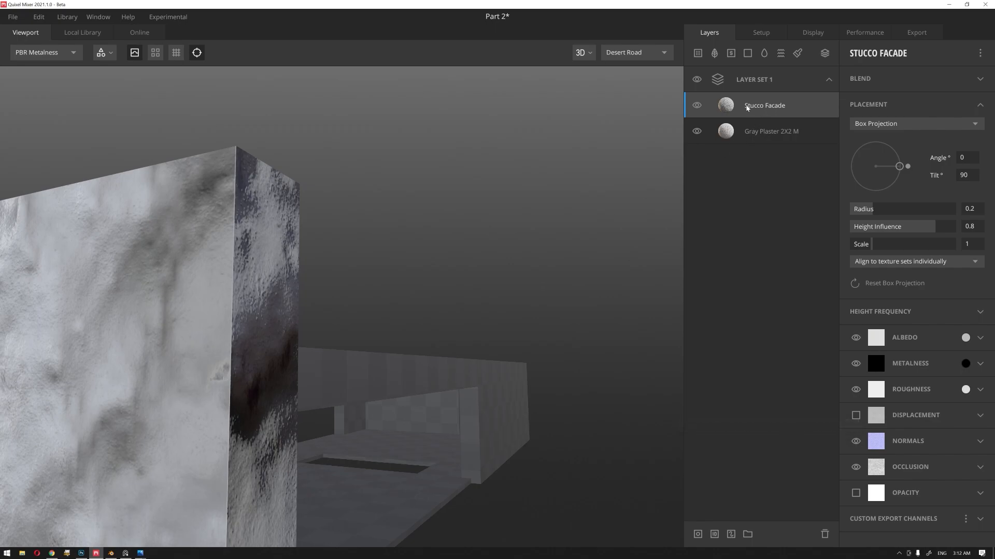
Step: Switch the Stucco Facade layer's placement to Tiling and set both X and Y repetitions to 8
click(748, 83)
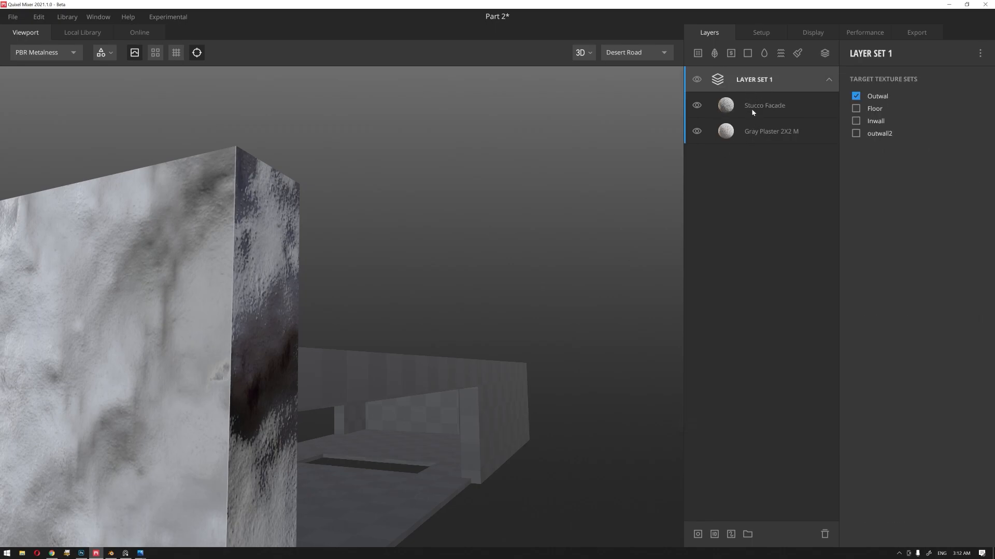
click(751, 108)
click(752, 132)
click(756, 106)
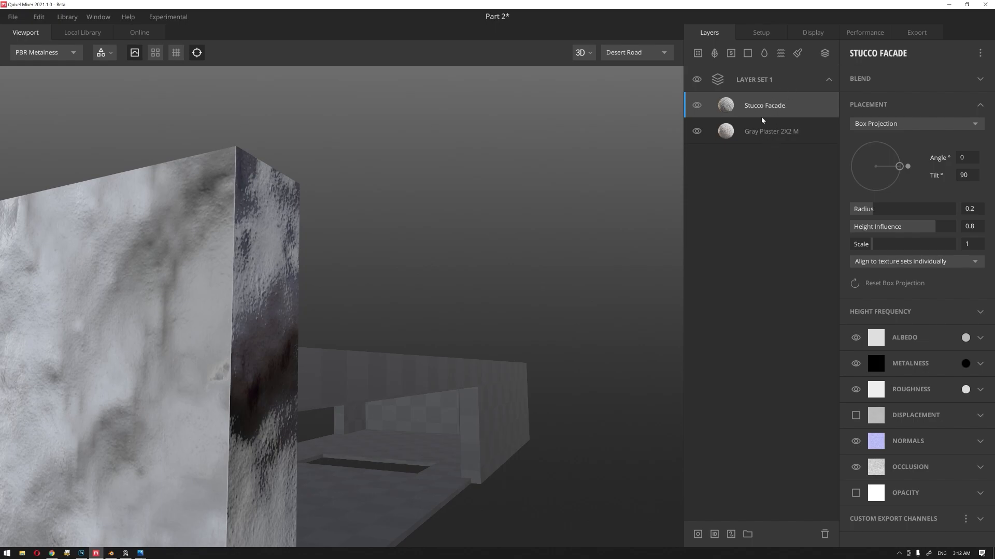
click(894, 128)
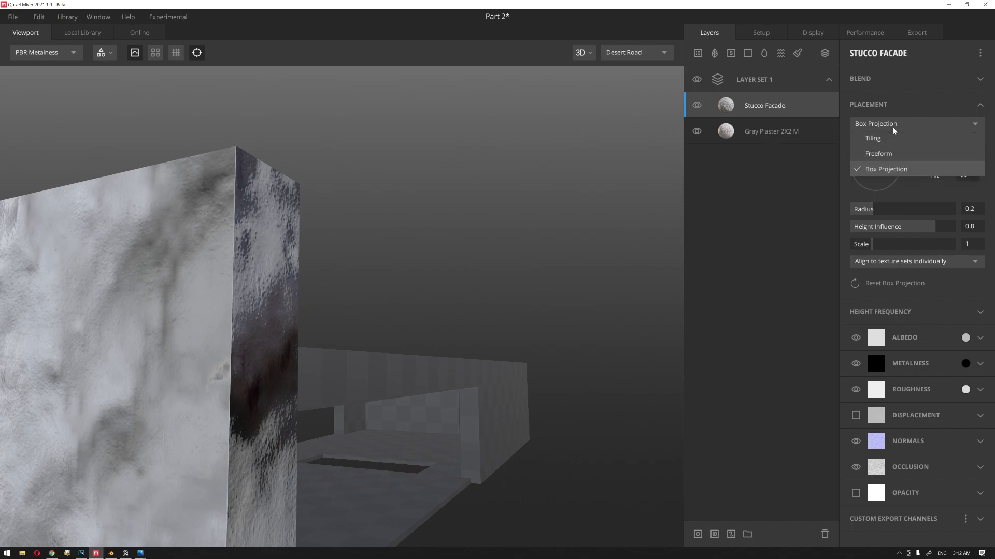
click(889, 136)
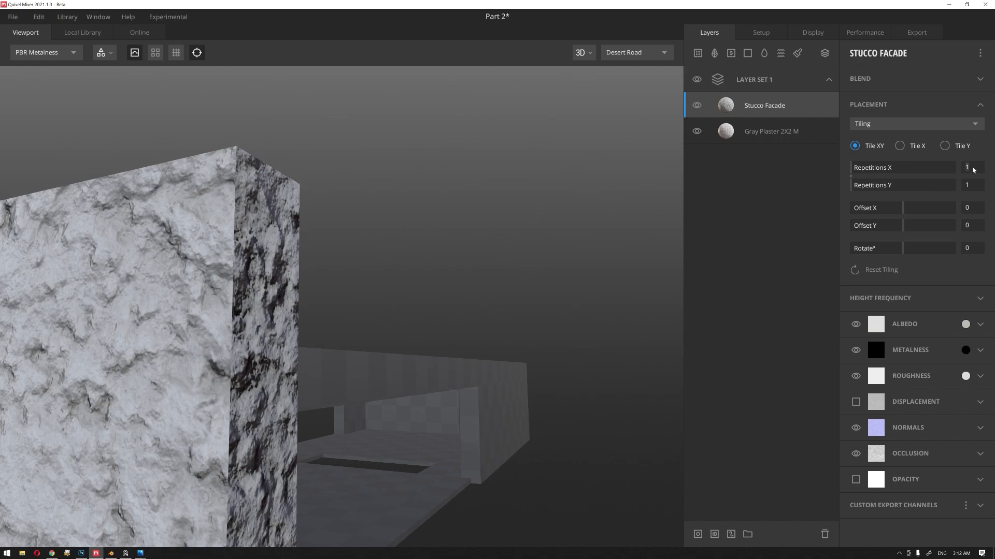
text(8)
key(Tab)
text(8)
key(Return)
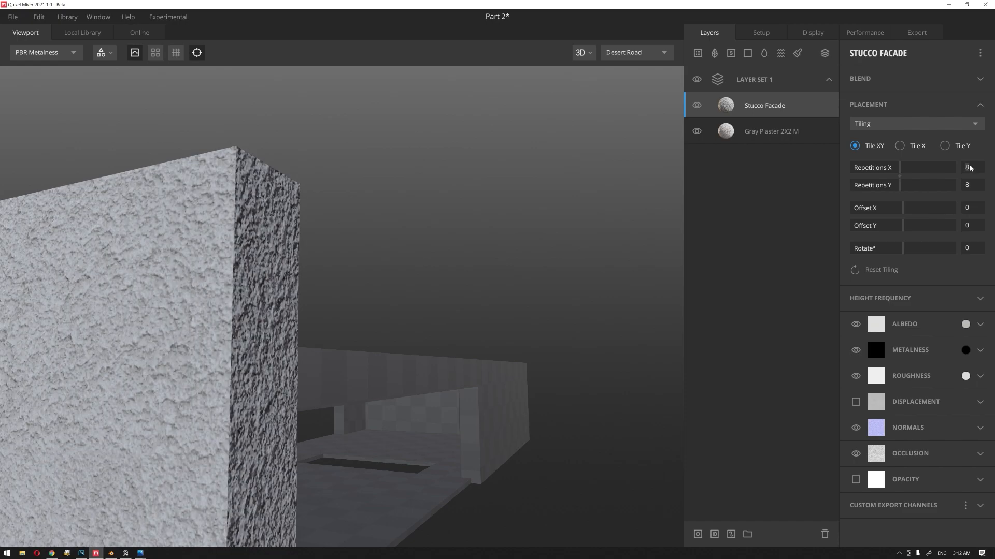
Step: Set the Stucco Facade's X and Y tiling repetitions to 11 and view the wall's long face
text(11)
key(Tab)
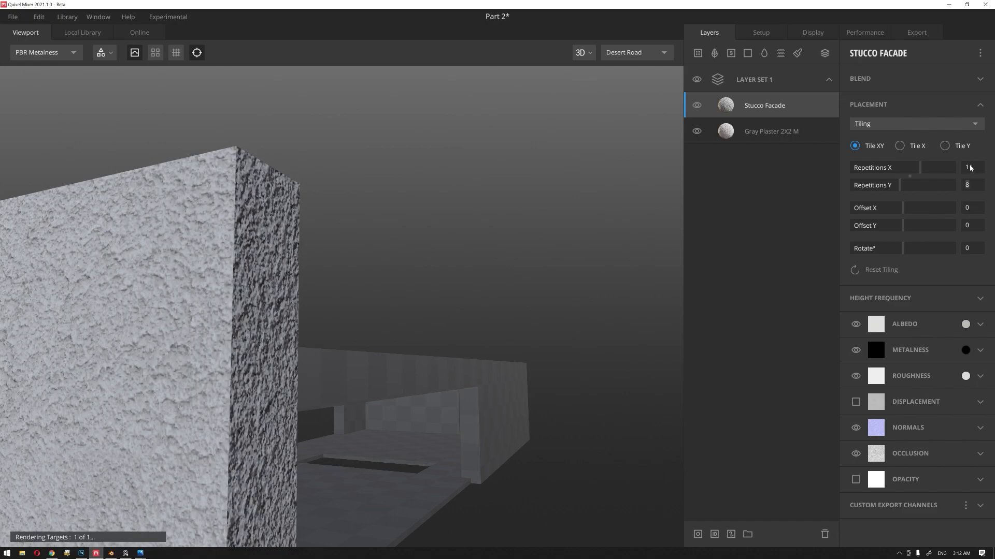
text(11)
key(Return)
scroll(317, 230, down, 4)
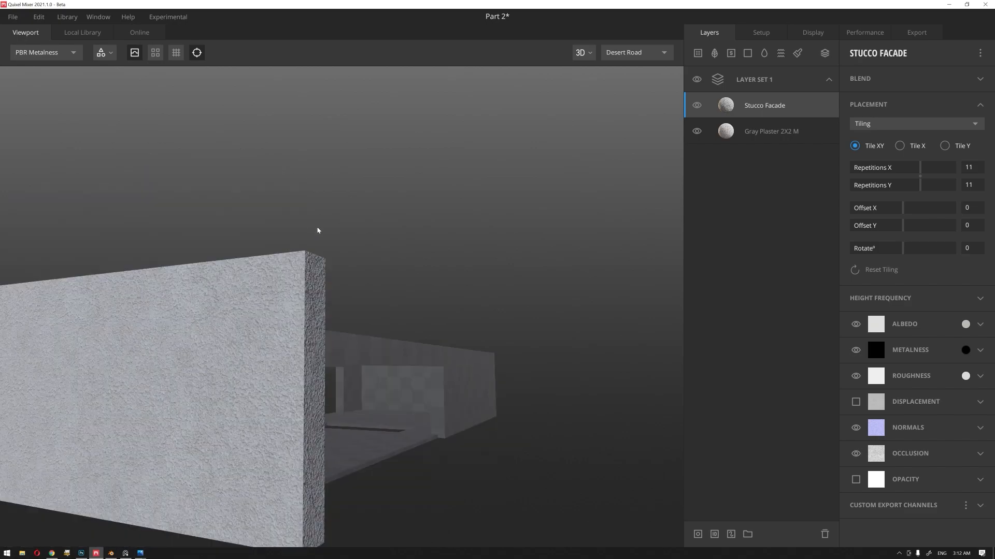
drag(208, 374, 350, 246)
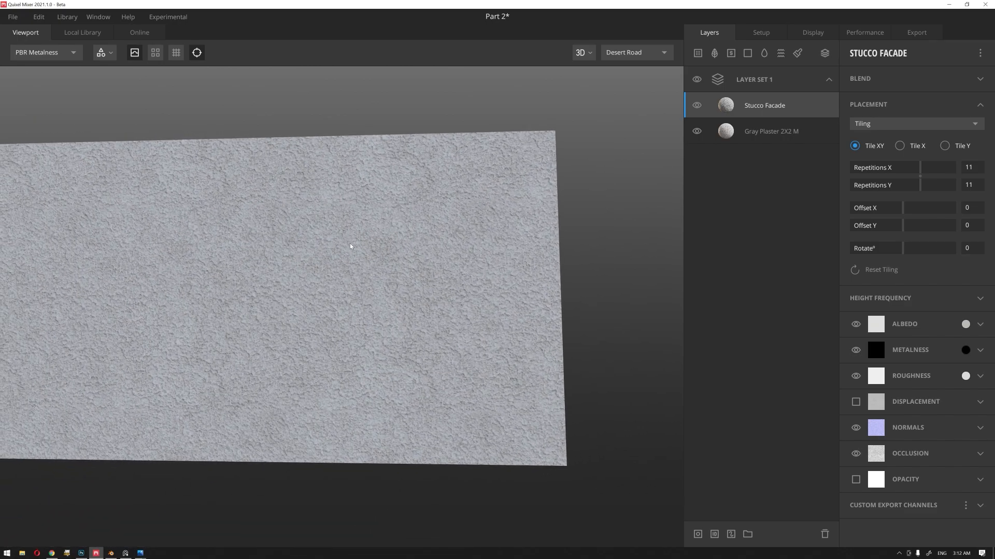
Step: Change the Stucco Facade's blend mode to From Above and lower its opacity to about 0.527
click(907, 78)
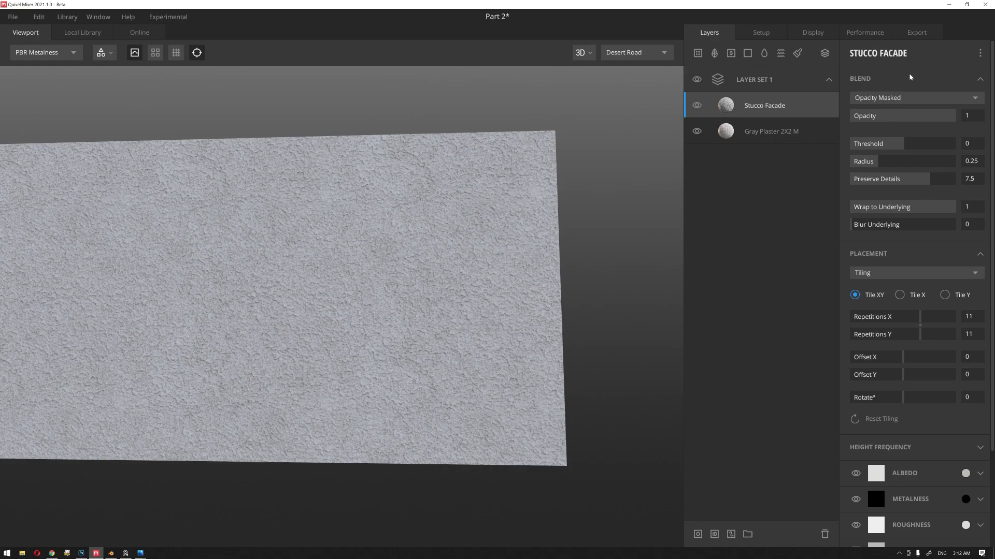
click(895, 103)
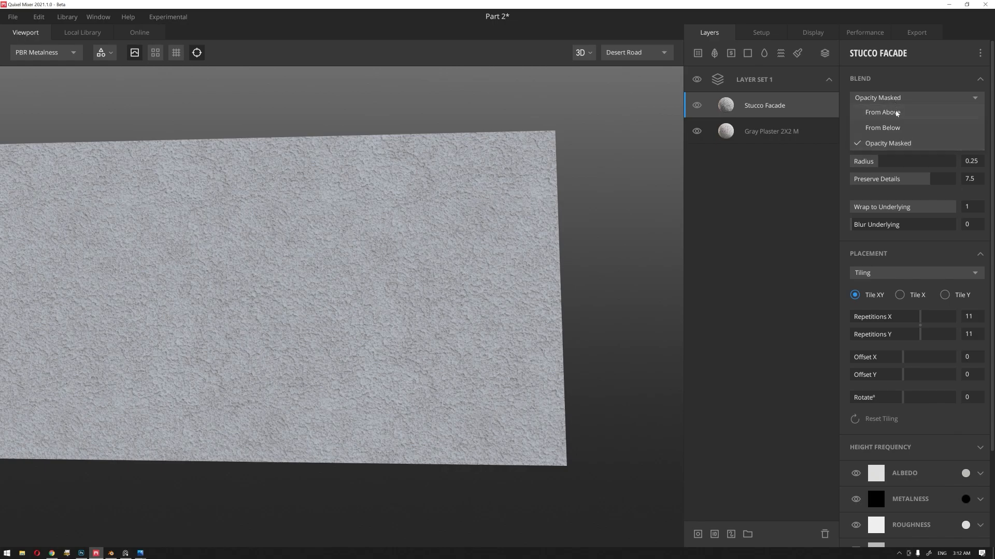
click(895, 111)
scroll(458, 232, up, 5)
scroll(460, 228, down, 5)
drag(462, 226, 472, 220)
mouse_move(915, 122)
mouse_down()
mouse_move(895, 120)
mouse_move(905, 120)
mouse_up()
scroll(488, 227, up, 5)
scroll(485, 228, down, 5)
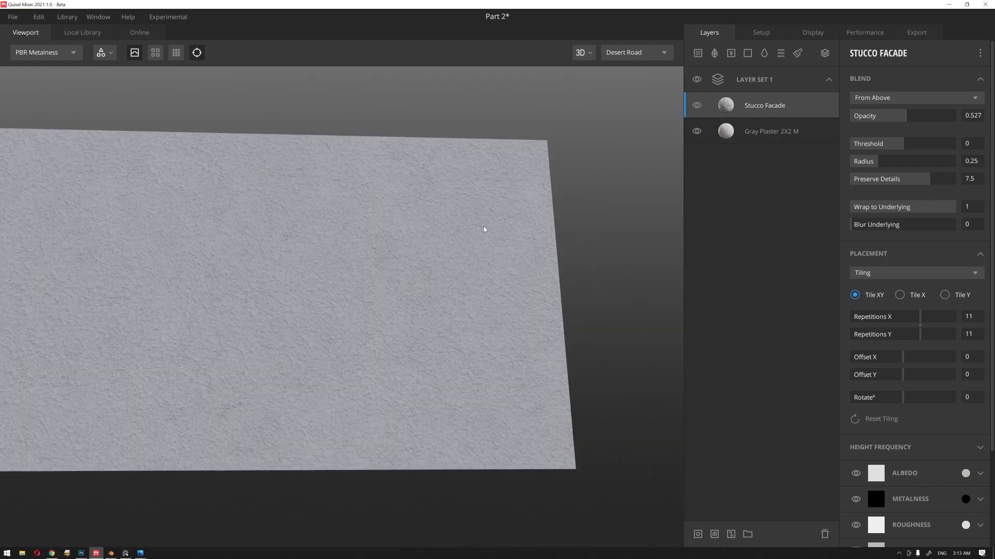
Step: Set the Stucco Facade's blend Threshold to 2 and Preserve Details to 10
alt+drag(484, 229, 466, 222)
middle_drag(466, 222, 438, 231)
scroll(444, 227, up, 5)
alt+drag(443, 226, 501, 206)
middle_drag(501, 206, 486, 230)
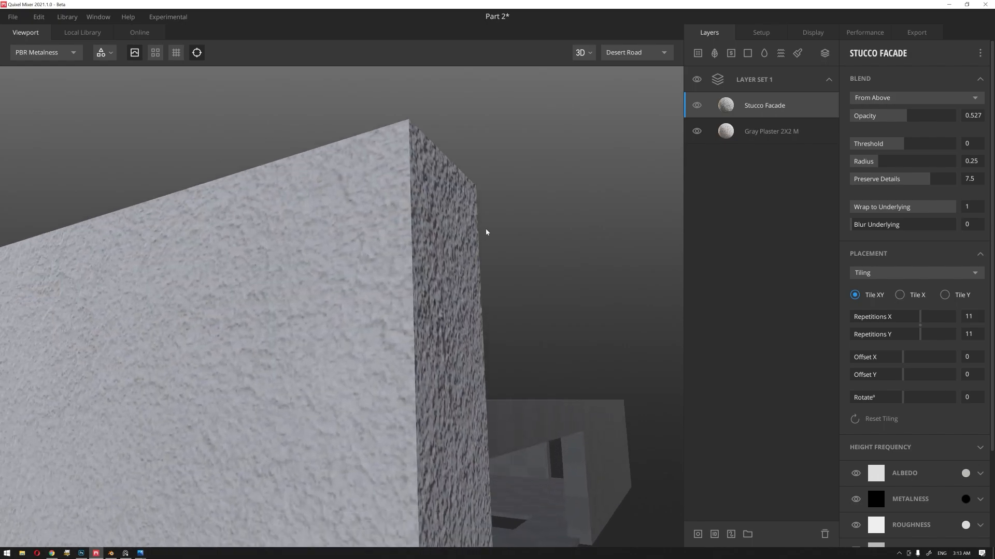
drag(904, 144, 963, 148)
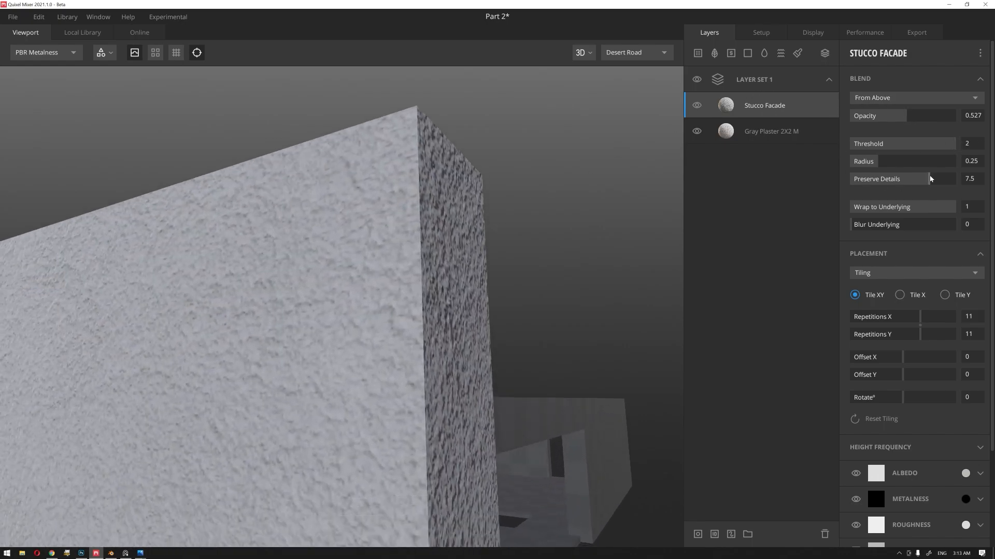
drag(930, 179, 957, 181)
Step: Raise the Stucco Facade's height High Frequency to about 2.154 and both tiling repetitions to 13
scroll(901, 415, down, 1)
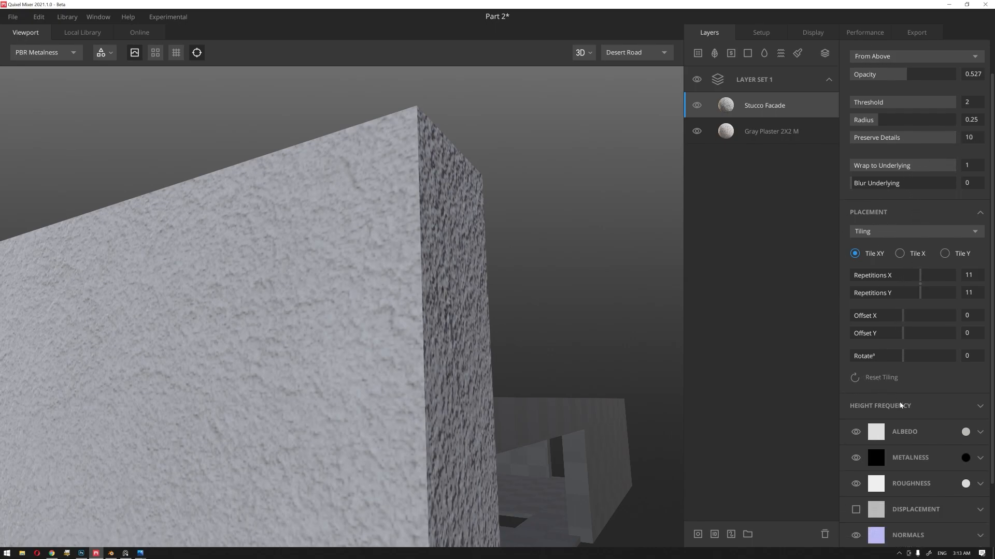
click(906, 408)
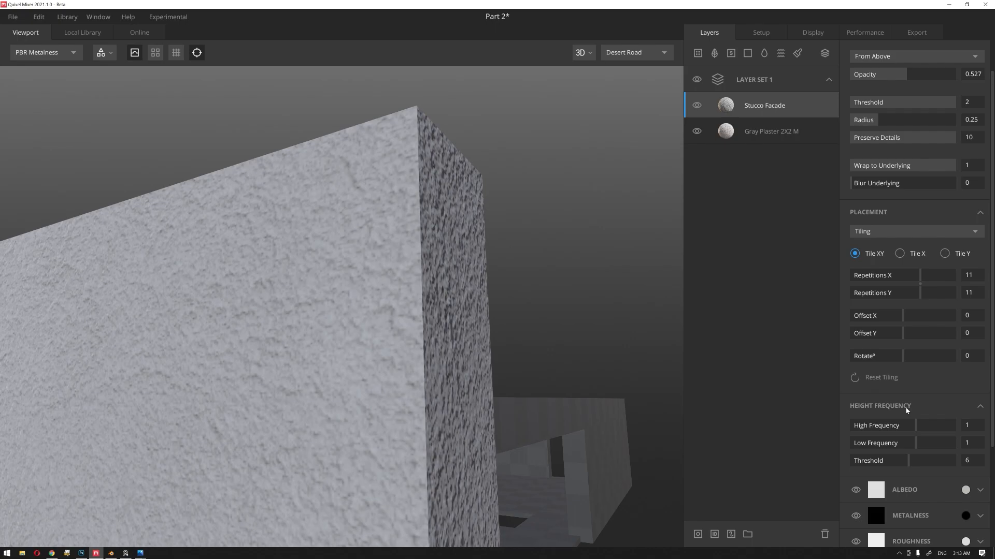
mouse_move(925, 429)
mouse_down()
mouse_move(953, 429)
mouse_move(931, 429)
mouse_up()
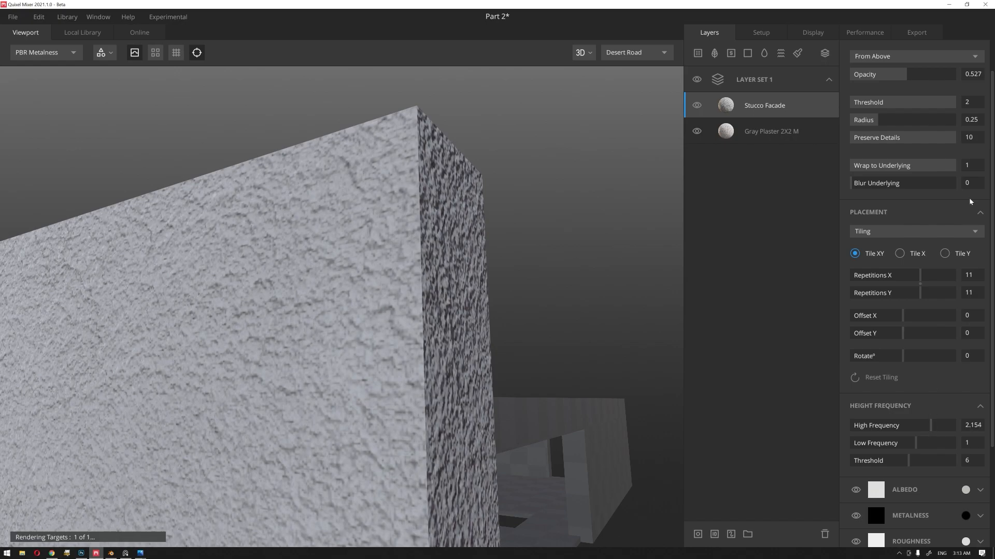
scroll(933, 209, up, 2)
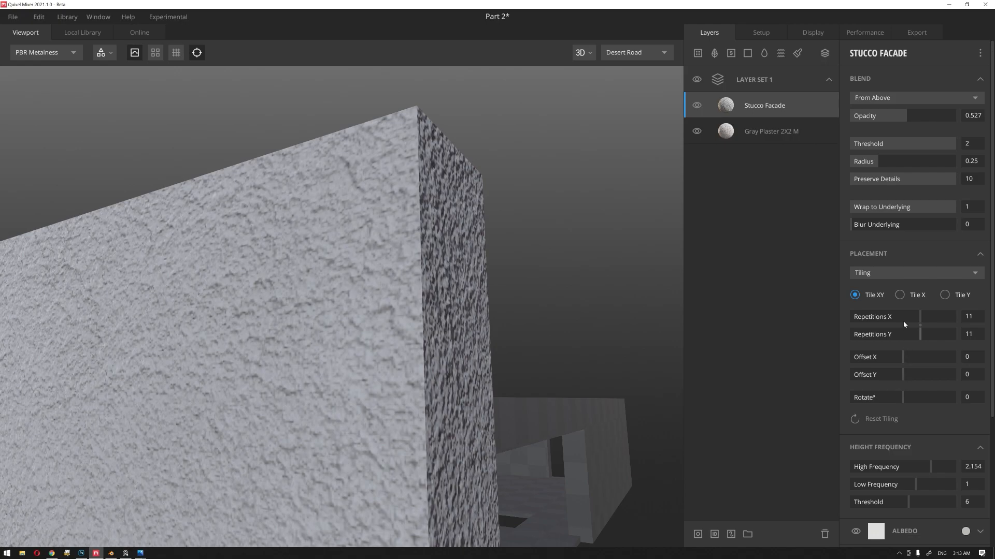
mouse_move(922, 327)
mouse_down()
mouse_move(953, 330)
mouse_move(931, 332)
mouse_up()
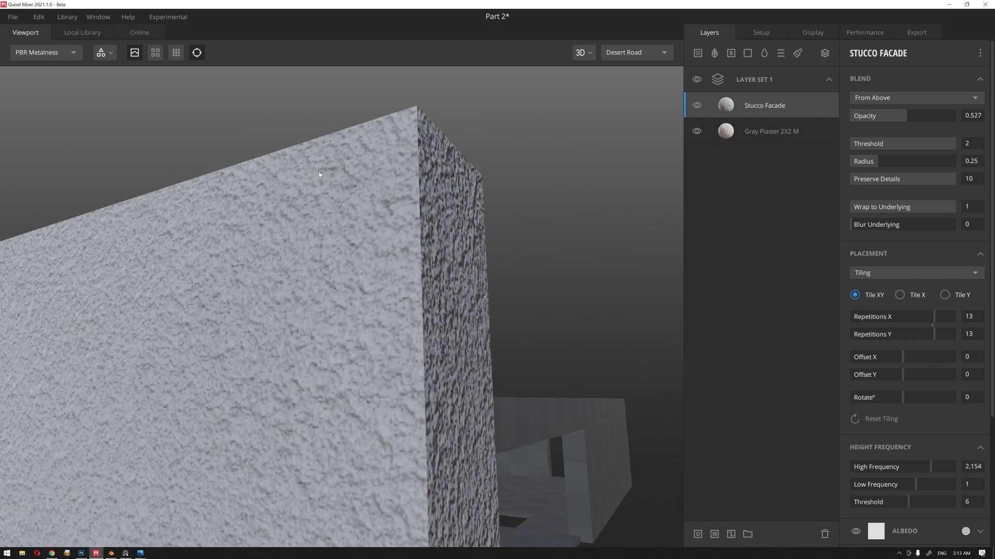
Step: Lighten the Stucco Facade's albedo color to a near-white tone and apply it
scroll(808, 327, down, 3)
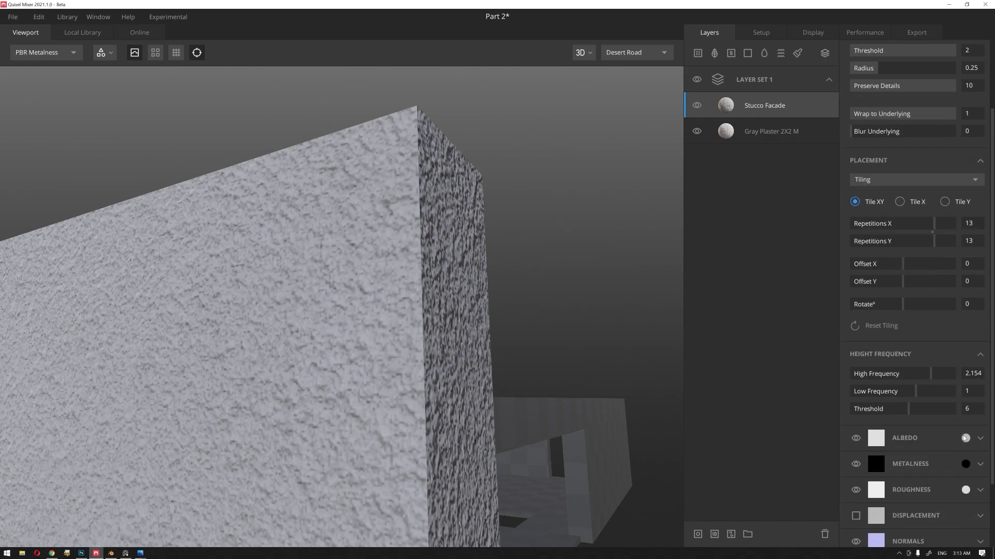
click(965, 438)
drag(363, 246, 353, 235)
click(622, 381)
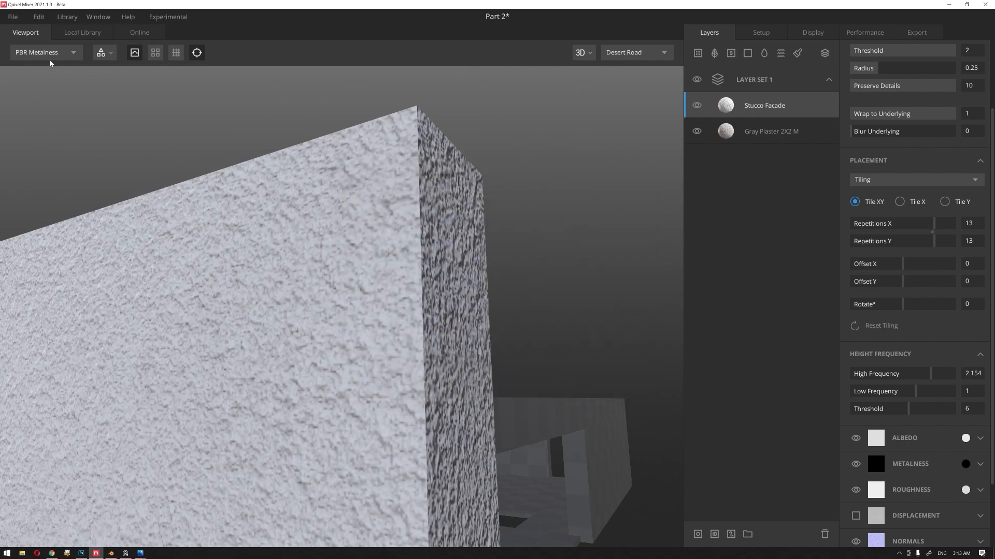
Step: Add the Stucco Wall 2X2 M surface from the local plaster library as the top layer and turn off its displacement
click(77, 37)
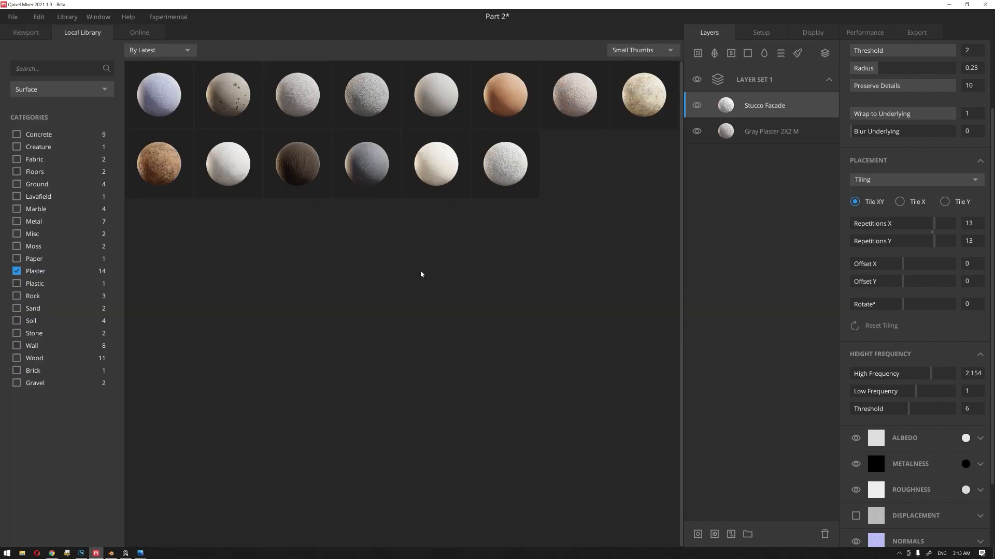
click(377, 166)
scroll(856, 456, down, 1)
click(856, 491)
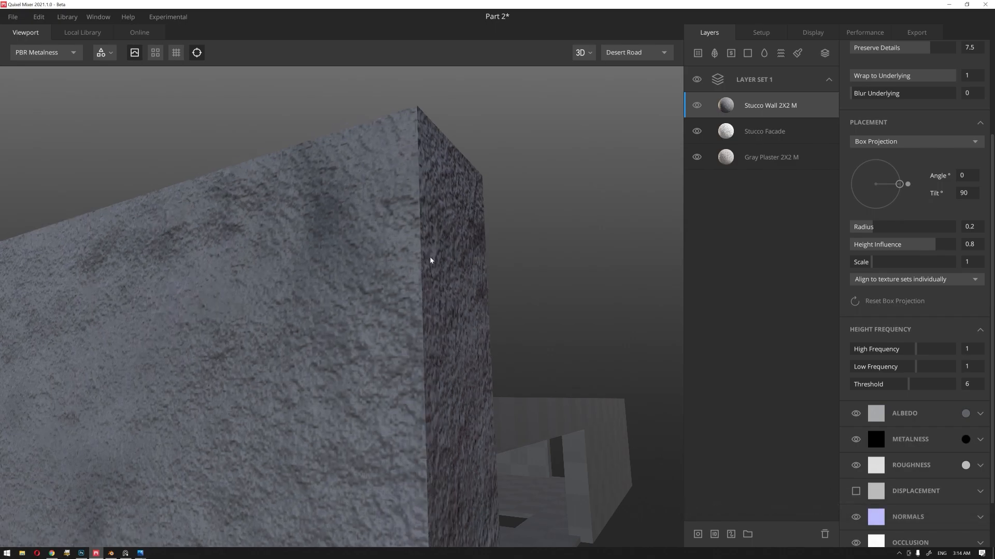
Step: Set the Stucco Wall 2X2 M albedo color to near-white EEEEEE and apply it
click(966, 413)
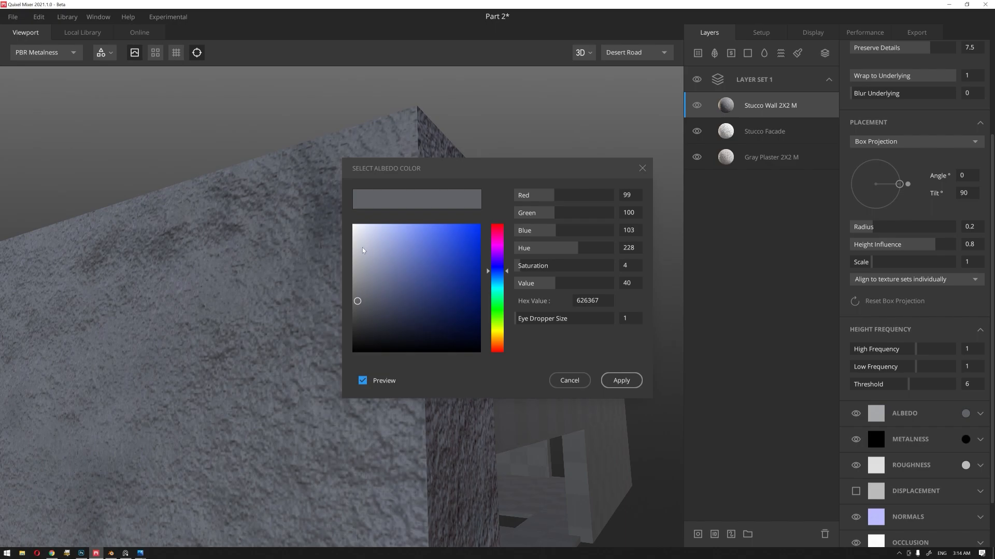
drag(361, 249, 353, 233)
click(626, 382)
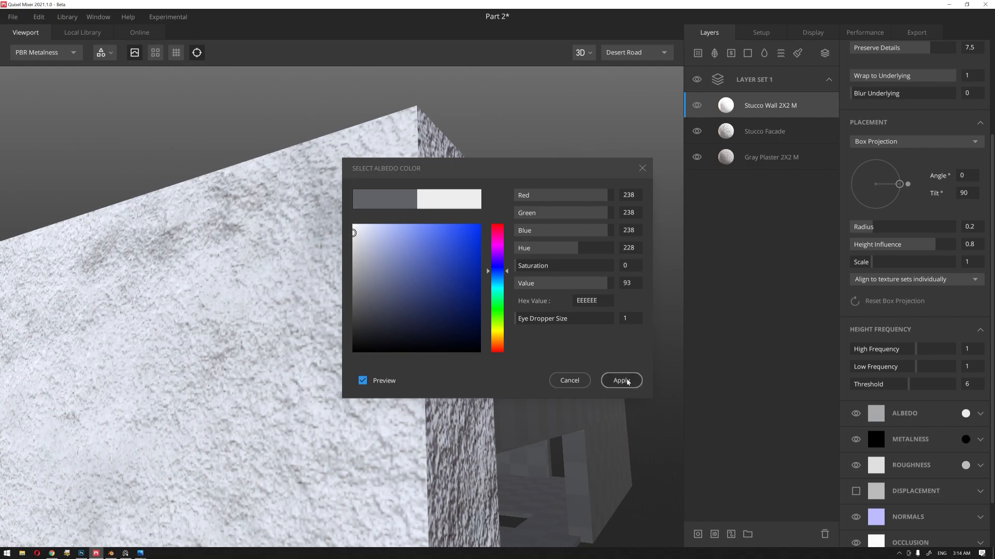
Step: Compare the wall's stucco finish with close-ups of the white facades on the reference image board
scroll(416, 274, down, 5)
scroll(277, 332, up, 3)
drag(278, 332, 322, 328)
middle_drag(322, 328, 617, 200)
drag(134, 348, 147, 349)
key(alt+Tab)
right_drag(614, 153, 408, 214)
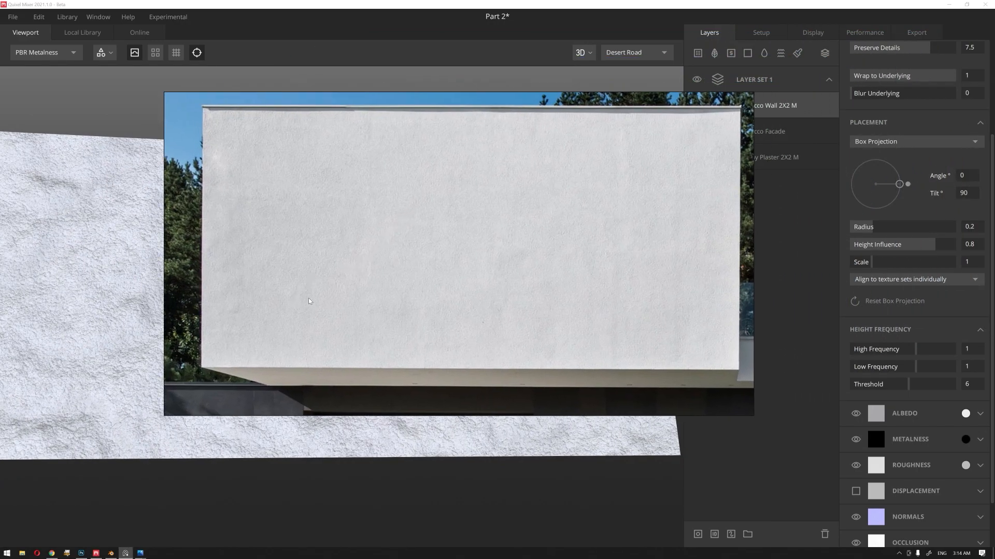
scroll(309, 301, down, 5)
right_drag(456, 166, 389, 287)
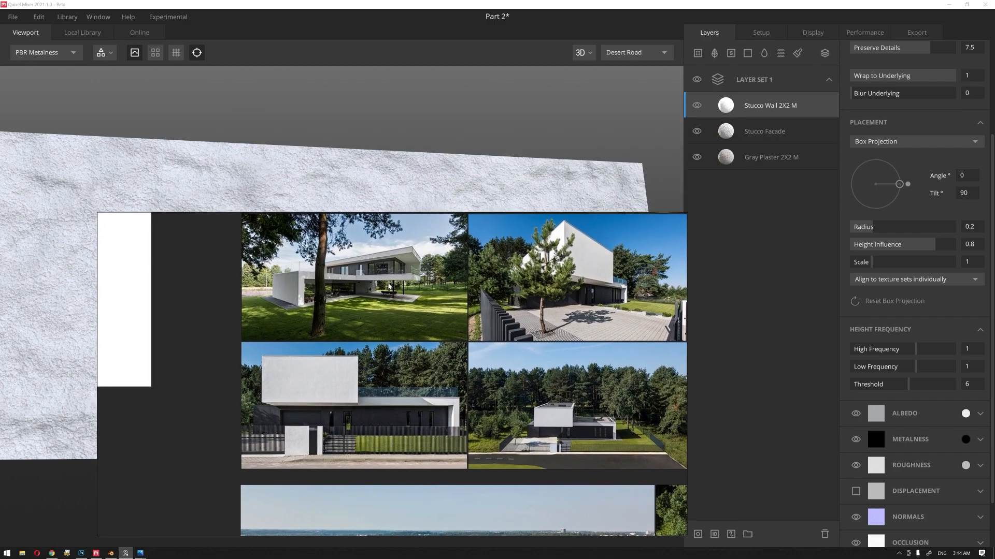
scroll(394, 332, down, 3)
scroll(422, 362, down, 2)
middle_drag(423, 365, 385, 254)
middle_drag(473, 241, 451, 289)
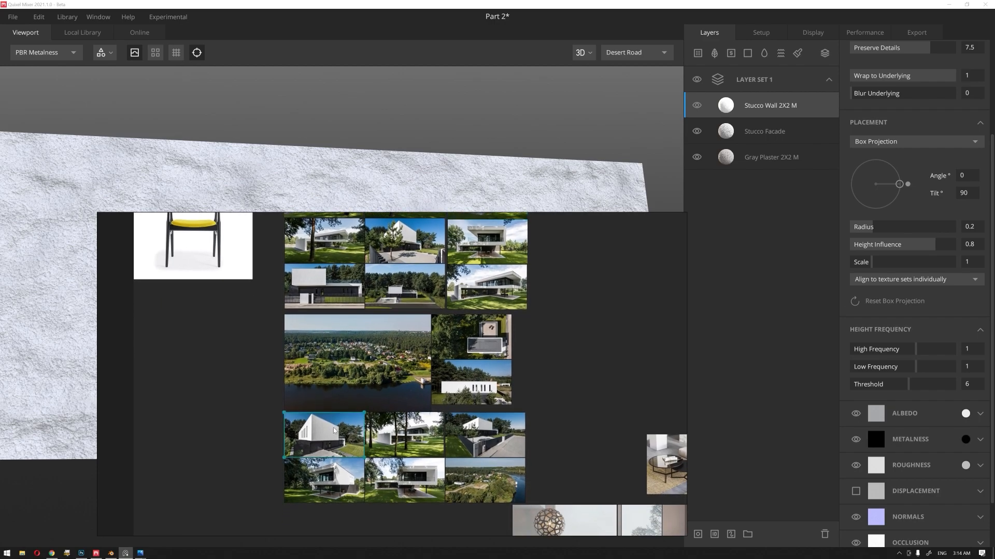
double_click(335, 432)
scroll(323, 307, up, 2)
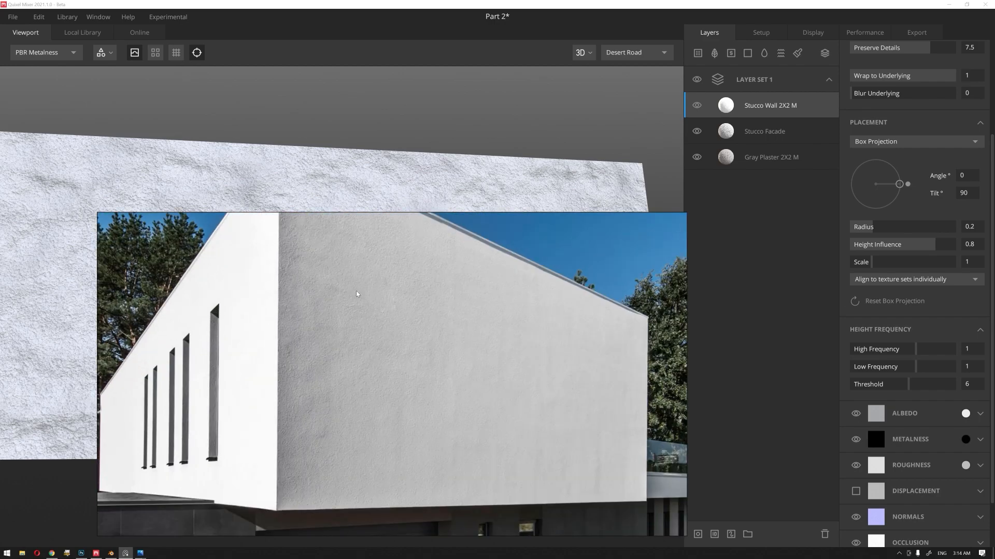
right_drag(410, 299, 994, 251)
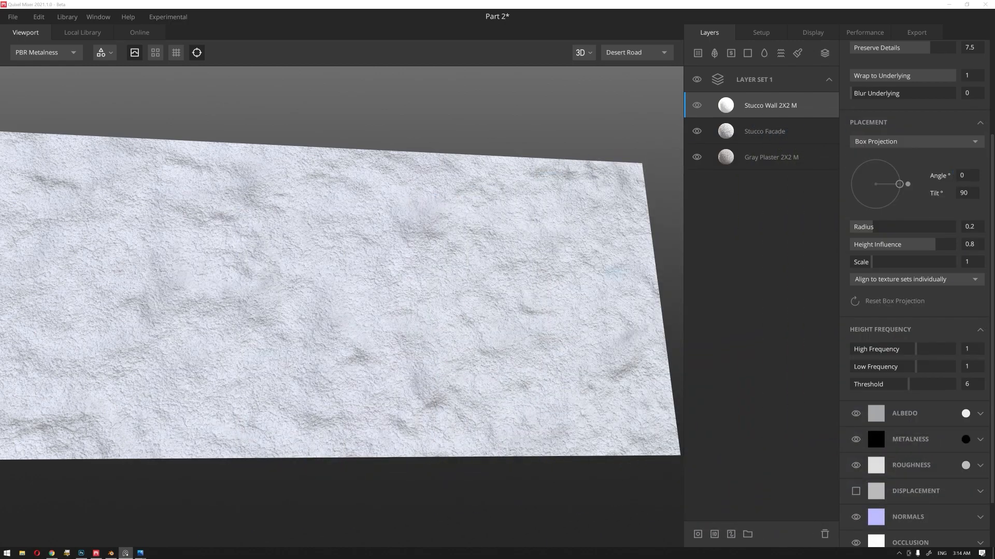
Step: Back in Quixel Mixer, set the Stucco Wall layer's box projection scale to about 0.652 and its opacity to about 0.493
click(362, 160)
scroll(362, 160, down, 5)
scroll(429, 200, up, 9)
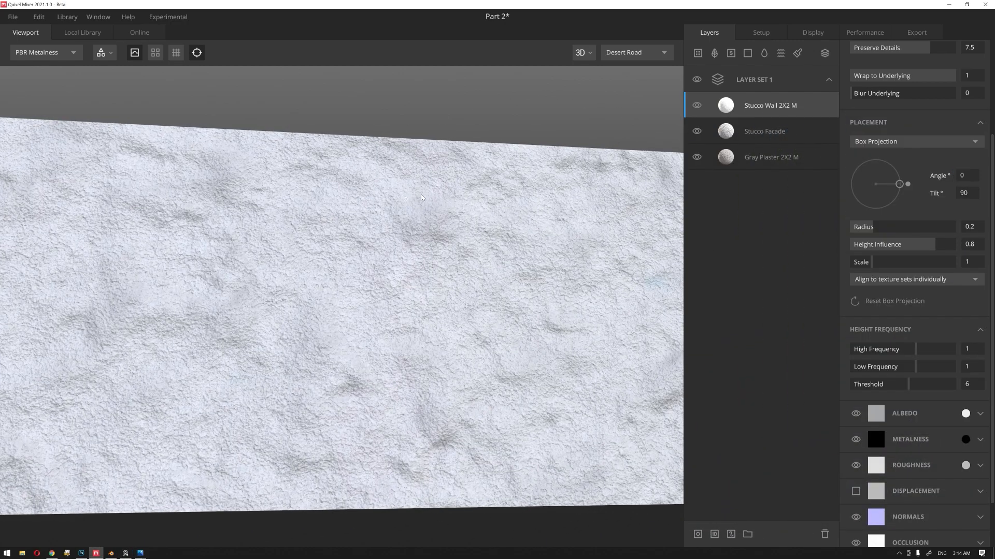
drag(879, 267, 865, 265)
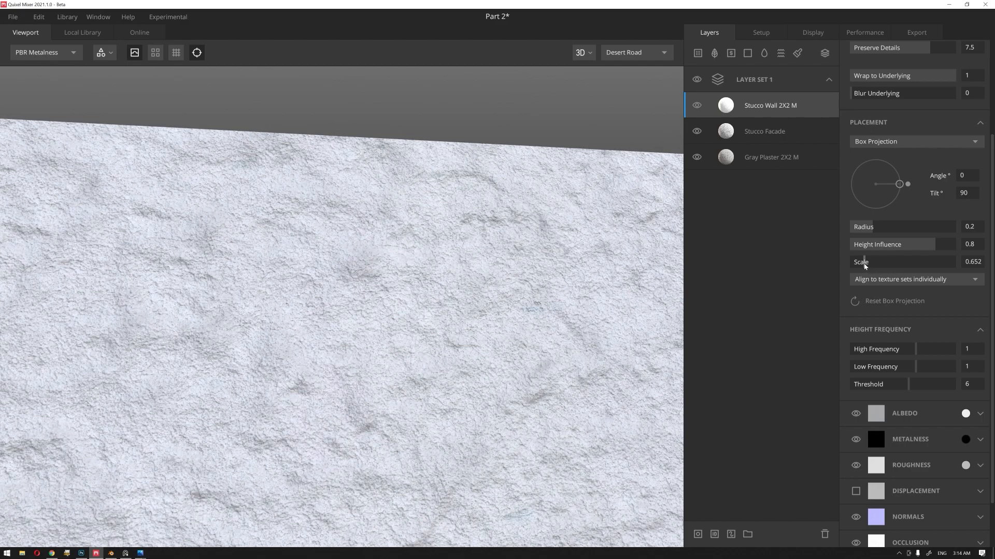
scroll(903, 311, up, 5)
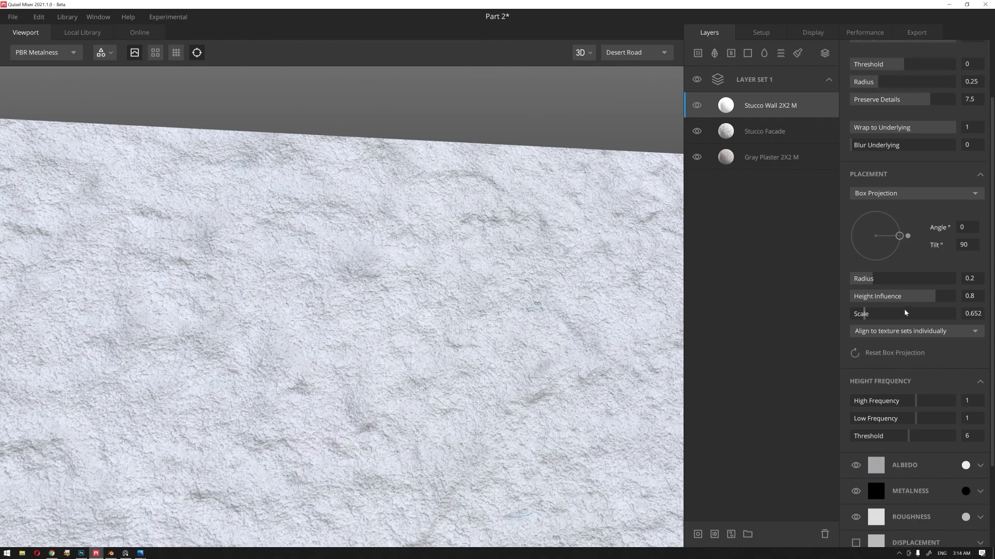
click(902, 119)
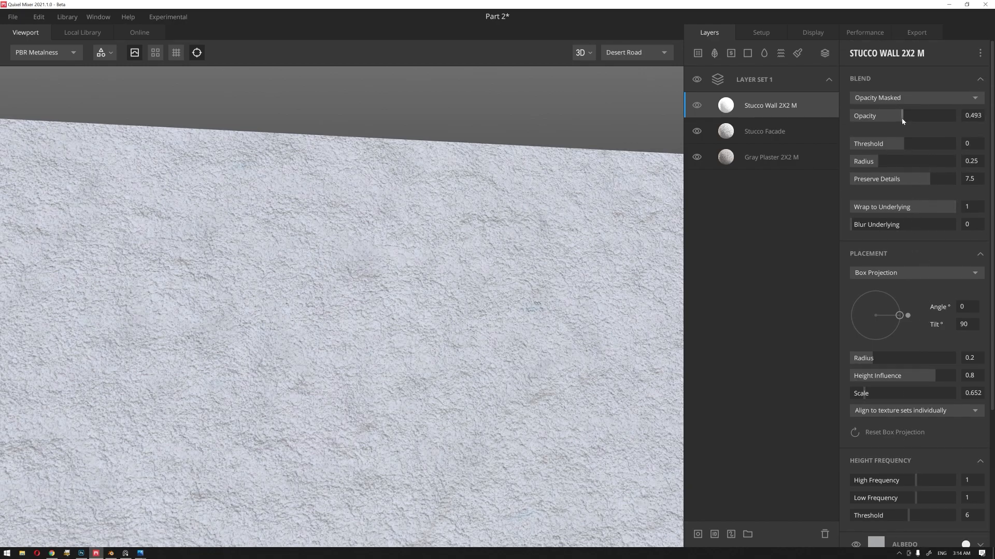
Step: Lower the Stucco Wall layer's opacity to about 0.346 and raise its Preserve Details to about 9.552
scroll(435, 173, down, 5)
drag(321, 306, 383, 314)
scroll(292, 316, up, 5)
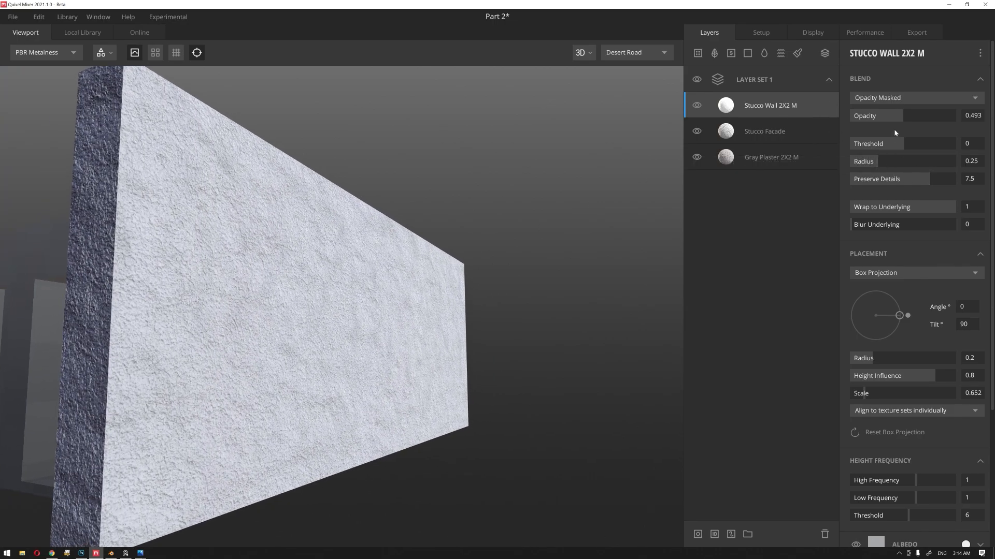
click(898, 116)
drag(897, 119, 887, 118)
drag(923, 182, 951, 185)
Step: Inspect the wall from both ends and reduce the Stucco Wall's opacity to about 0.321 and its scale to about 0.585
drag(447, 267, 400, 275)
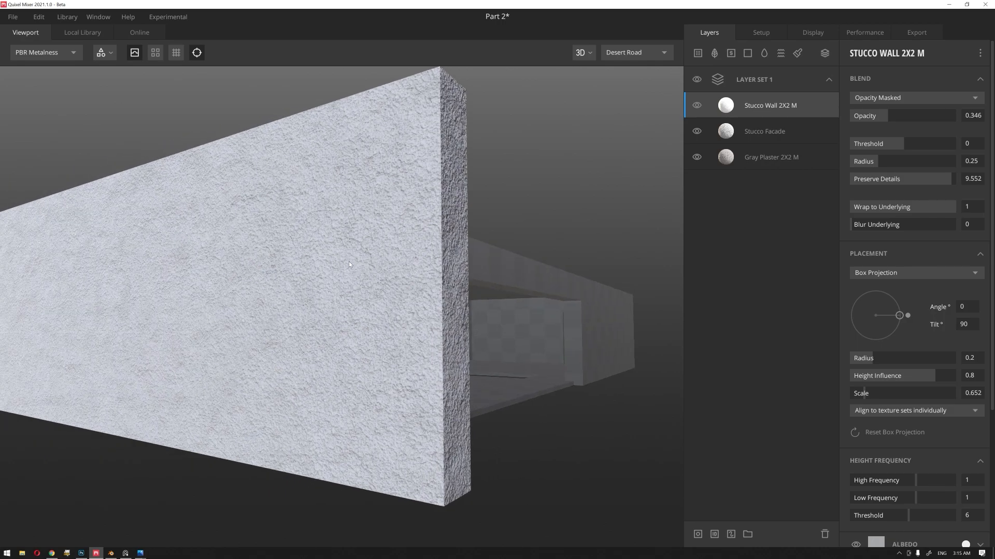
mouse_move(355, 257)
shift+right_down()
mouse_move(575, 268)
mouse_move(393, 275)
mouse_move(589, 269)
mouse_move(544, 269)
shift+right_up()
drag(421, 230, 397, 227)
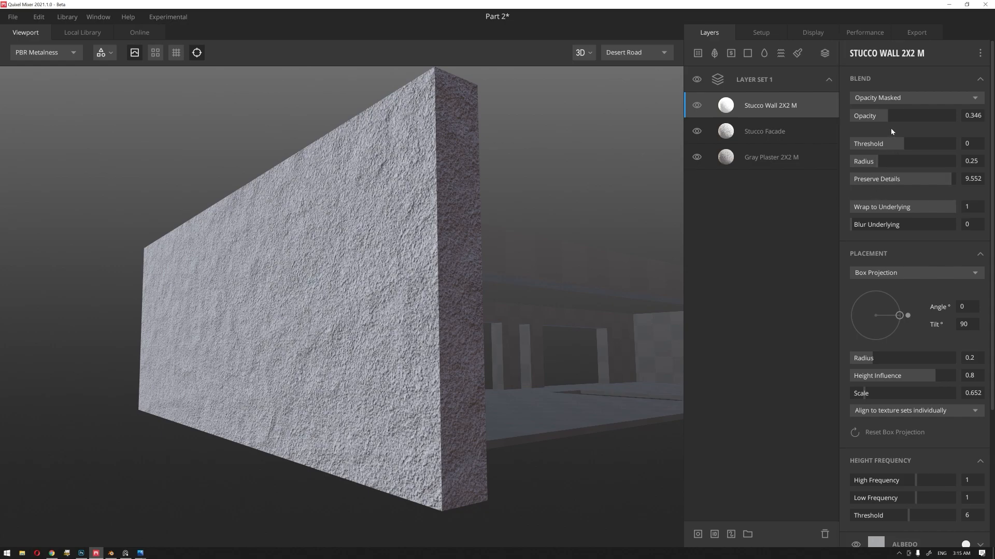
drag(888, 116, 884, 116)
drag(867, 396, 863, 396)
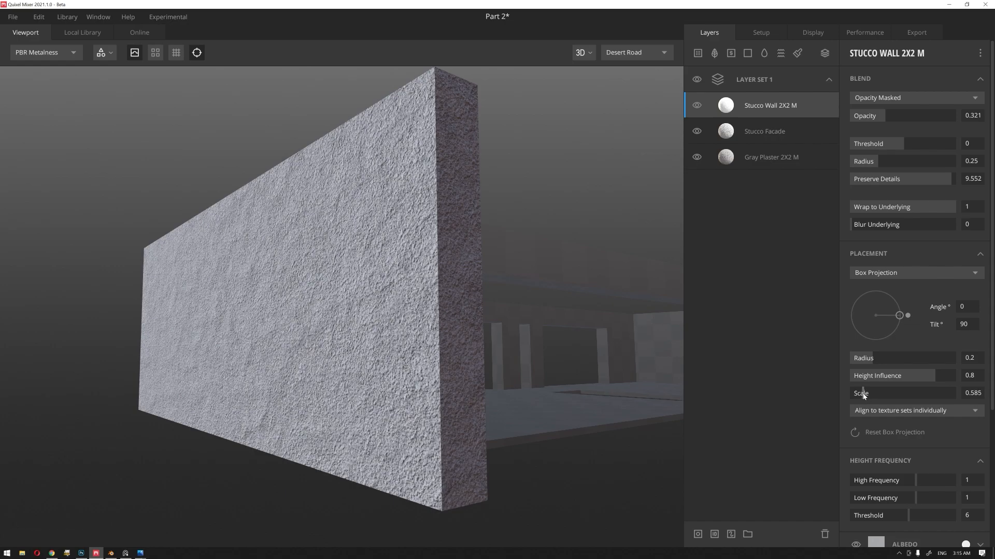
Step: Set the Stucco Facade layer's X and Y tiling repetitions to 15
drag(586, 281, 447, 301)
click(740, 135)
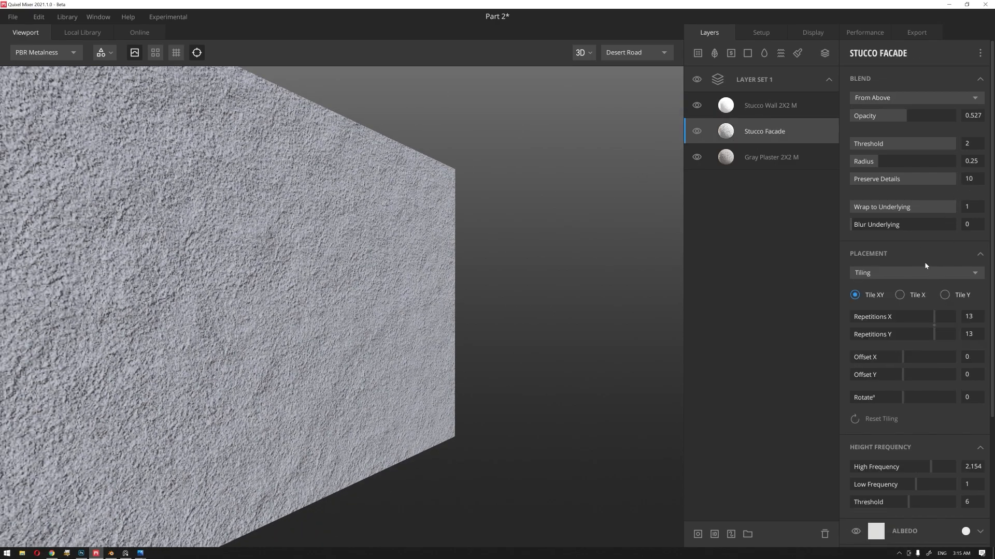
click(973, 319)
text(15)
key(Tab)
text(15)
key(Return)
drag(434, 218, 468, 283)
Step: Switch to the reference image board and examine the plaster finish of the freestanding garden wall up close
click(126, 554)
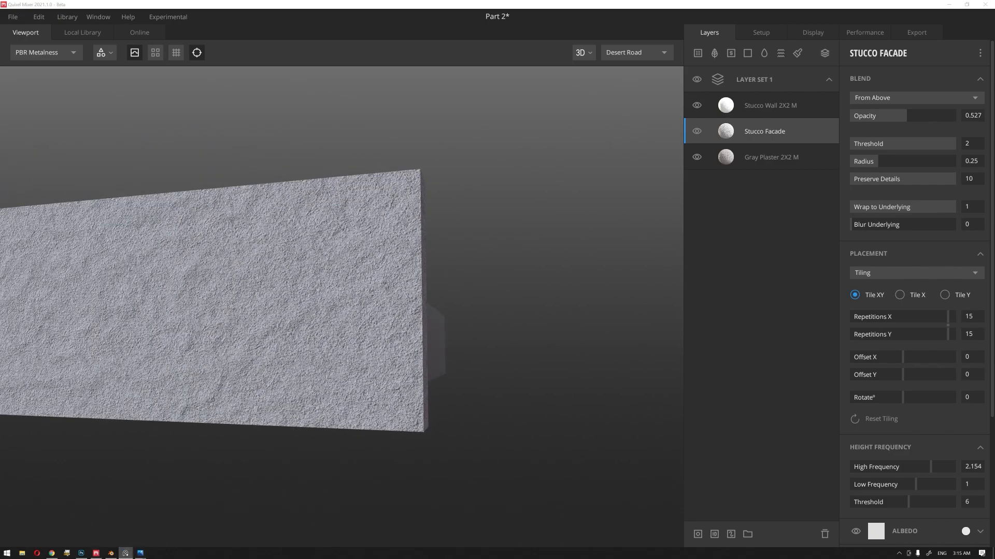
right_drag(994, 189, 376, 260)
scroll(417, 298, up, 1)
middle_drag(418, 299, 397, 284)
scroll(410, 258, up, 1)
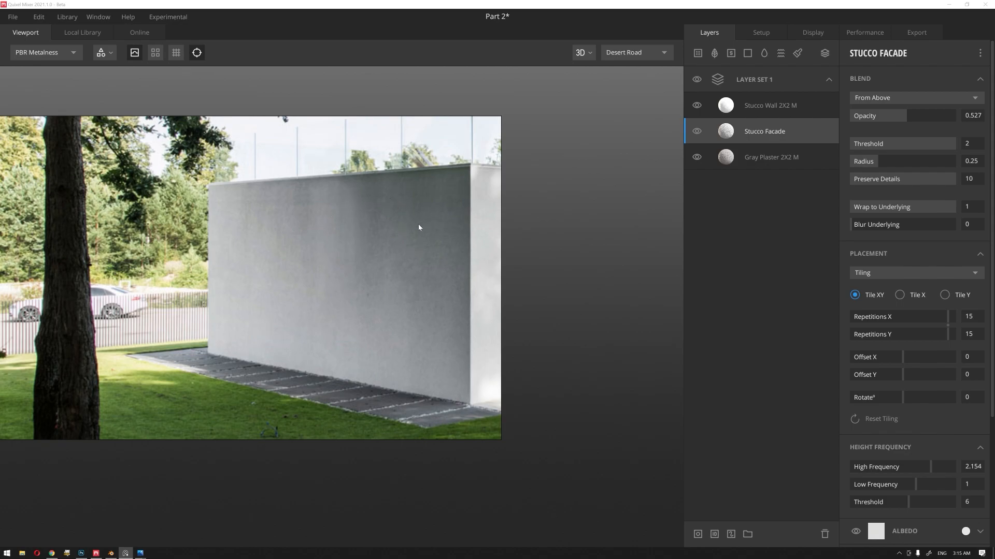
scroll(327, 245, down, 1)
scroll(413, 246, up, 1)
middle_drag(412, 247, 270, 259)
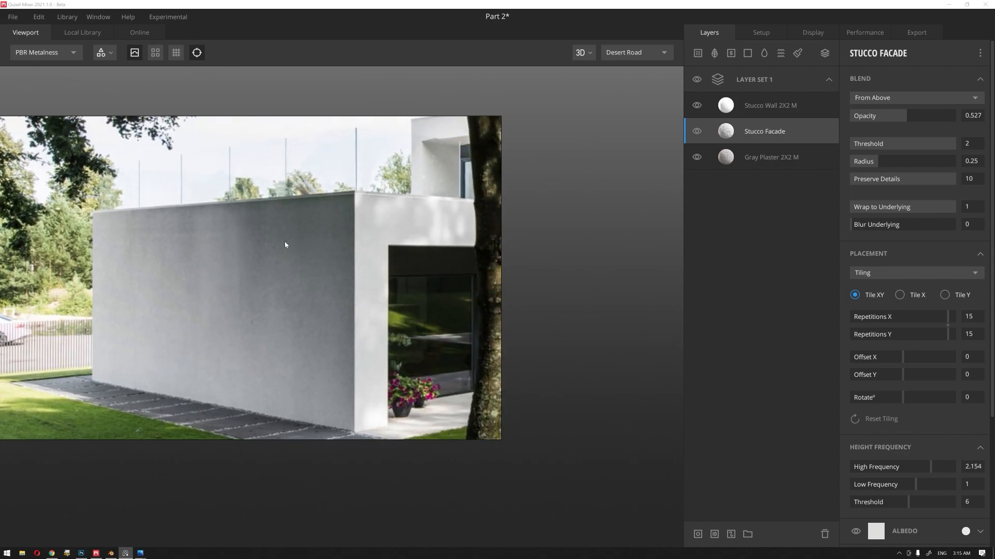
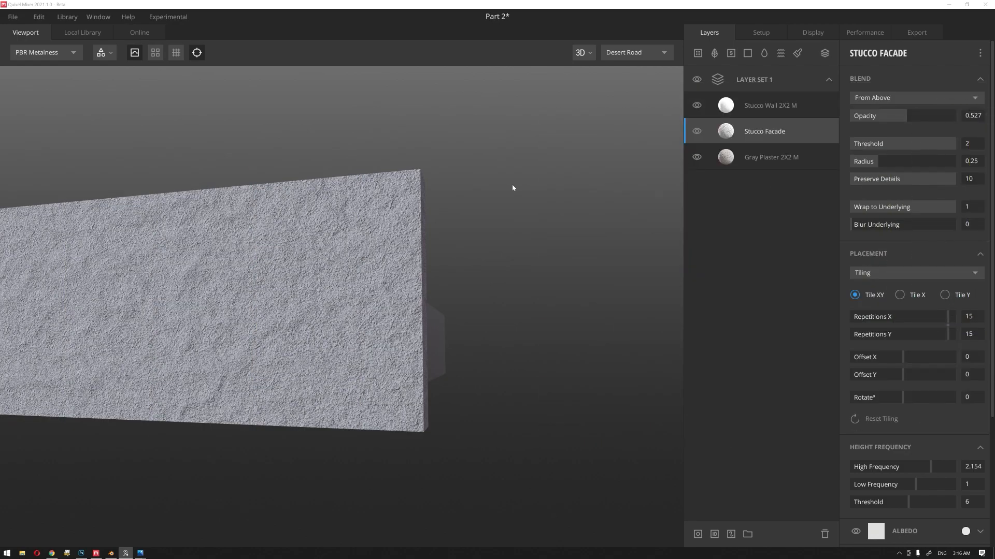
Step: Add a solid layer above the Stucco Wall layer and give it a mask stack
mouse_move(486, 172)
alt+right_down()
mouse_move(377, 247)
mouse_move(488, 170)
alt+right_up()
click(755, 107)
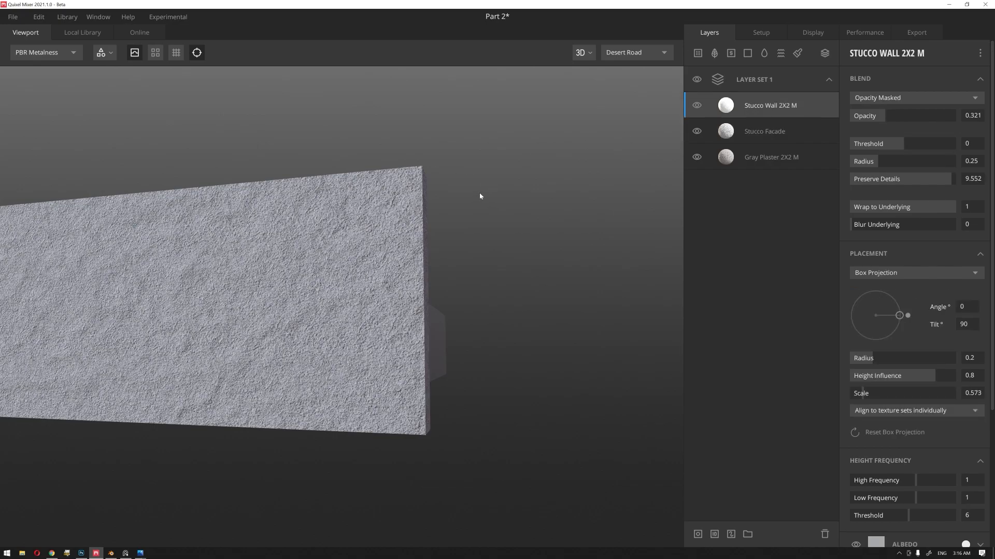
click(747, 53)
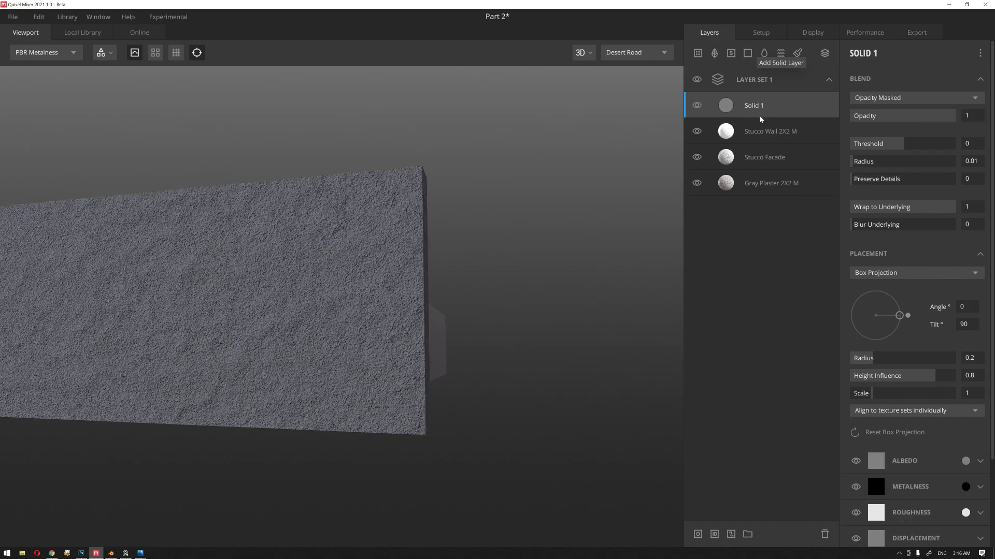
drag(534, 300, 529, 269)
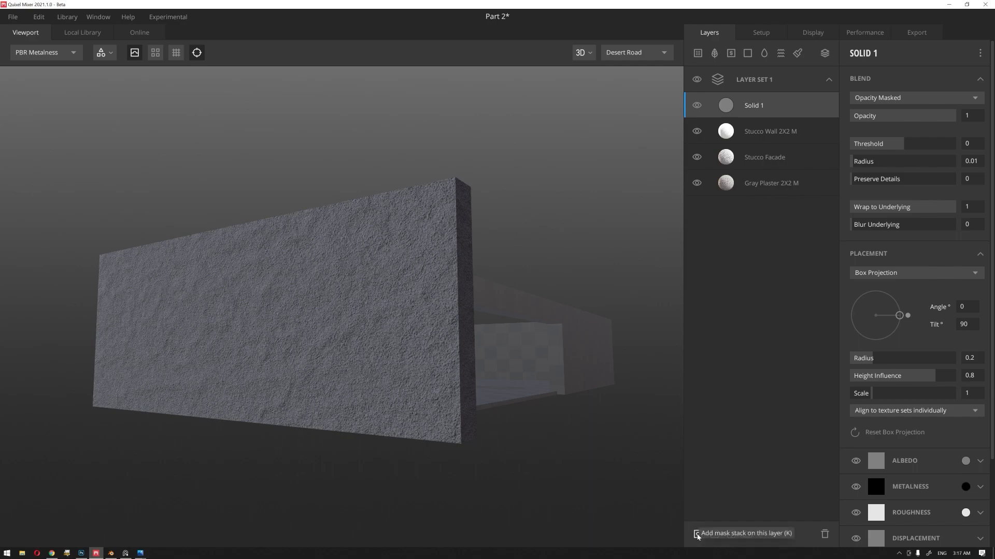
click(697, 534)
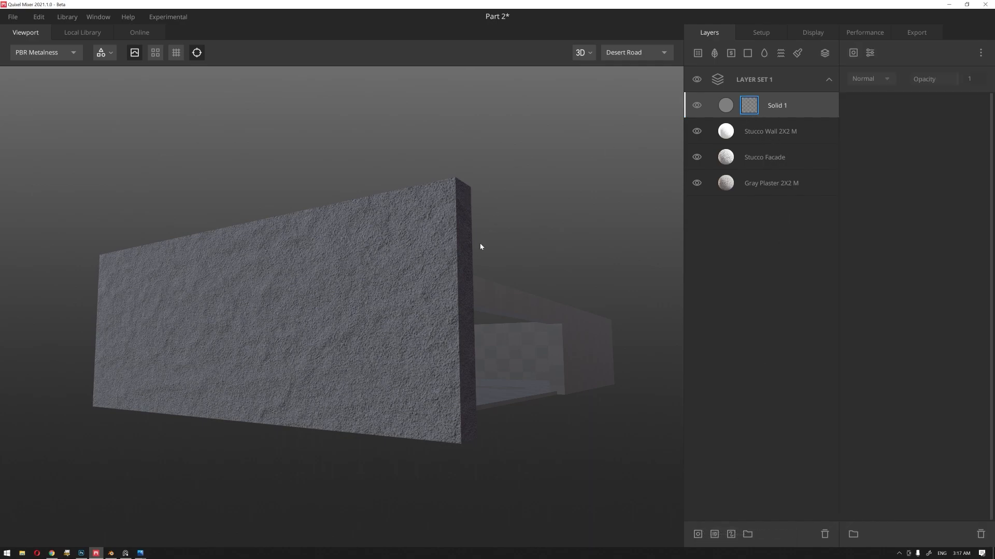
drag(512, 247, 514, 247)
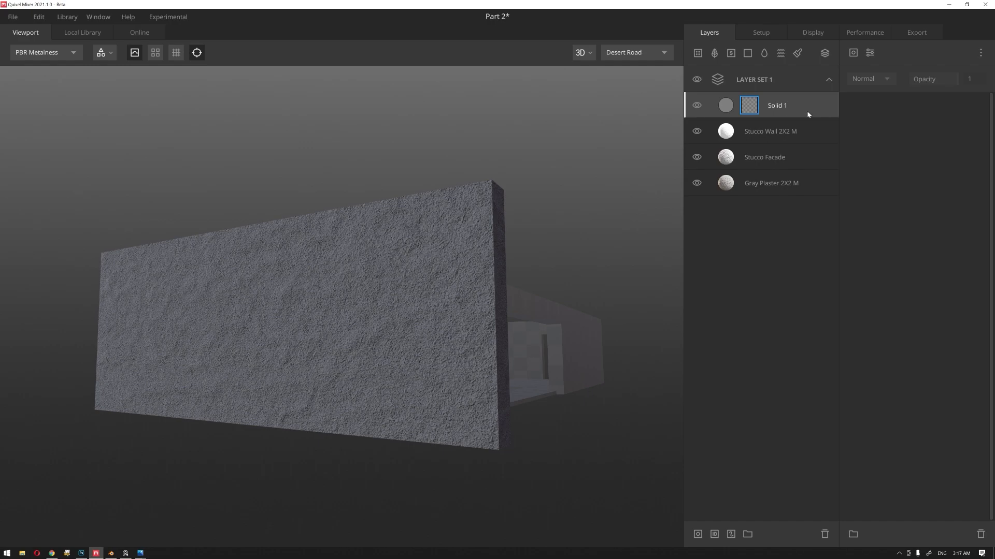
Step: Add a Position Gradient component to the Solid 1 mask and set its range to about 0.171–0.948
click(853, 53)
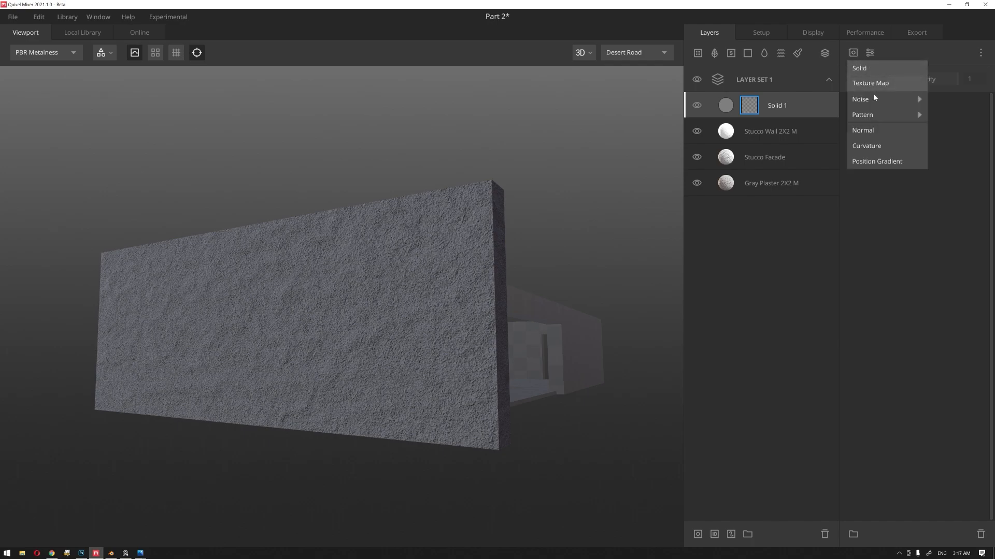
mouse_move(879, 106)
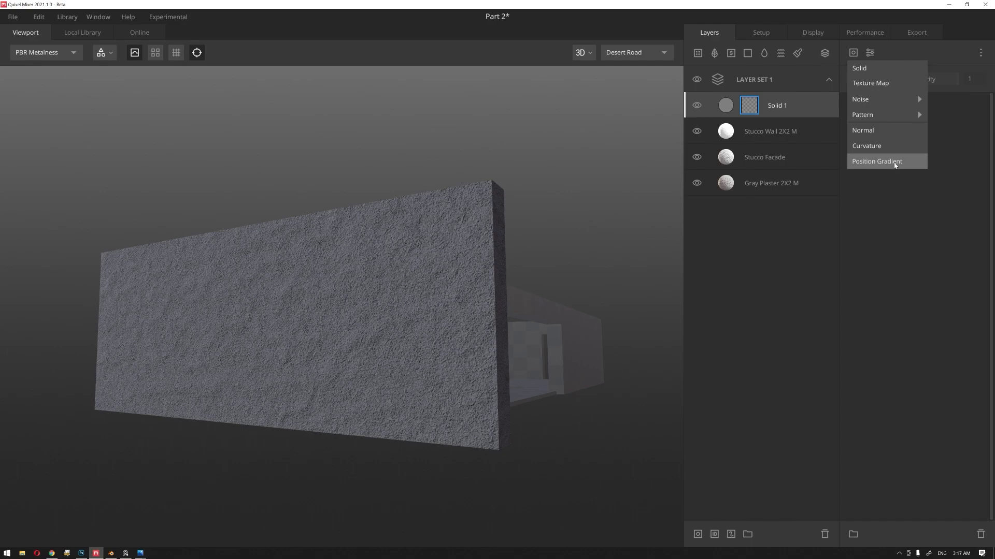
click(905, 165)
drag(549, 254, 493, 233)
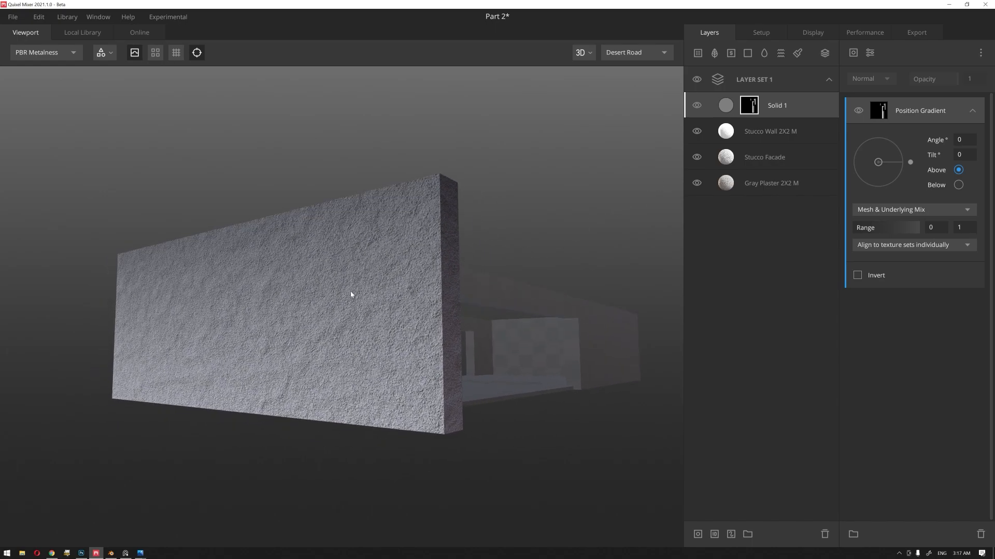
scroll(353, 303, up, 2)
scroll(354, 305, down, 2)
mouse_move(855, 231)
mouse_down()
mouse_move(919, 230)
mouse_move(864, 228)
mouse_up()
Step: Lower the Solid 1 layer's opacity to about 0.51 and check the shading on both ends of the wall
click(727, 108)
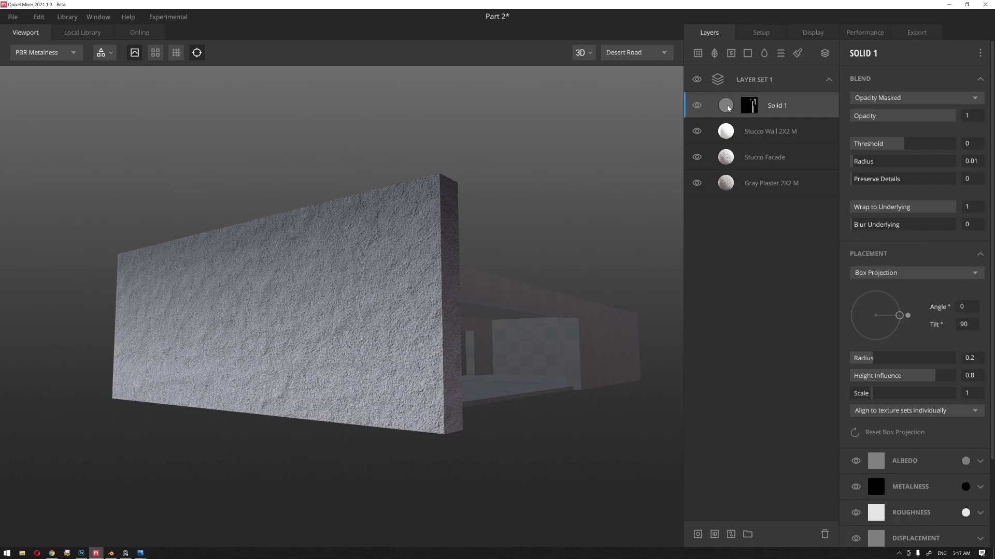
click(905, 116)
drag(905, 117, 904, 117)
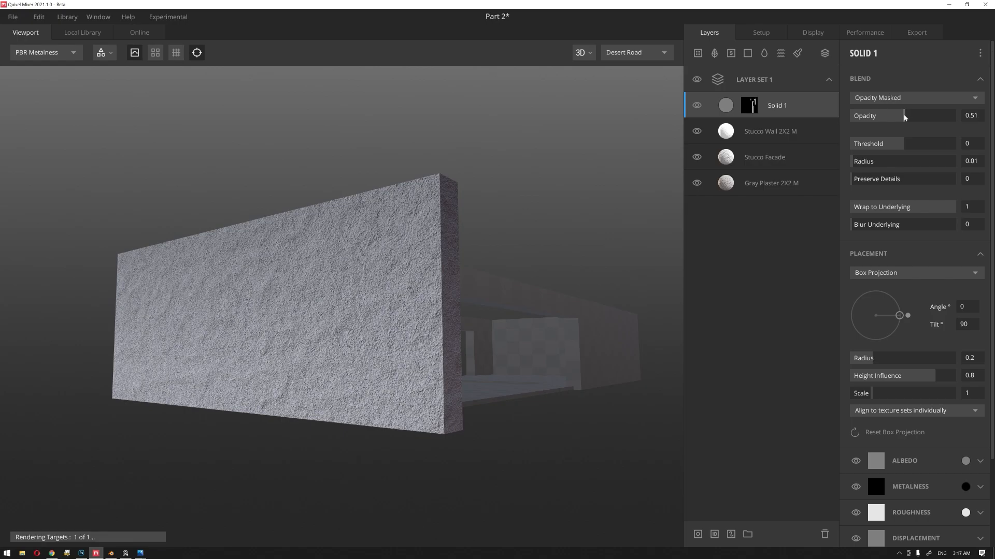
drag(426, 263, 406, 273)
scroll(391, 293, up, 4)
middle_drag(430, 249, 407, 295)
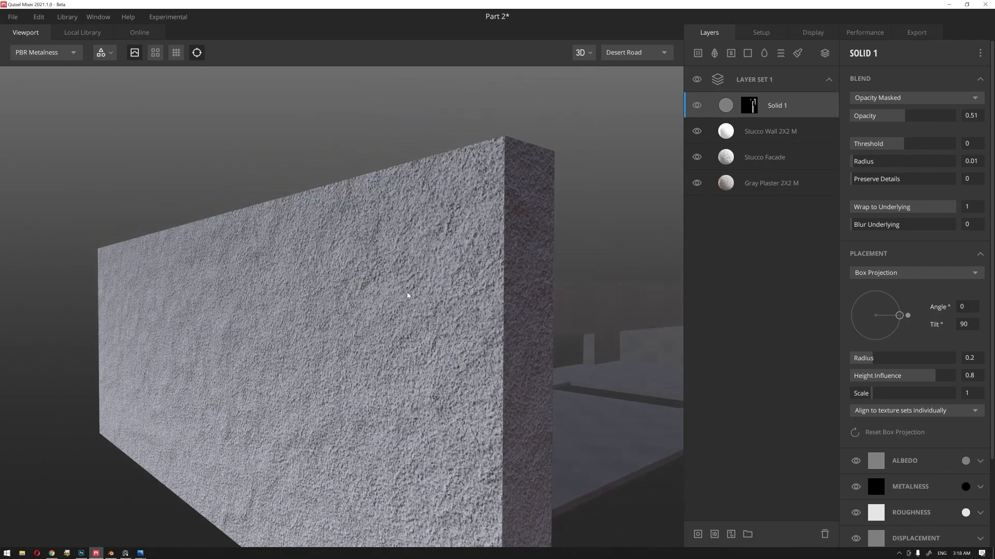
scroll(399, 284, down, 3)
drag(377, 316, 419, 289)
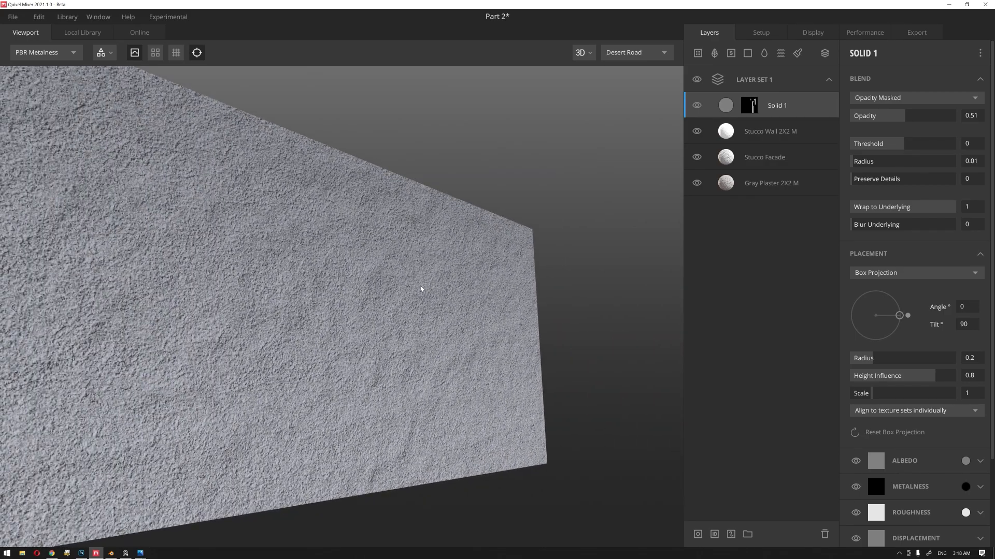
Step: Duplicate the Solid 1 layer and switch the copy's Position Gradient direction to Below
right_click(785, 113)
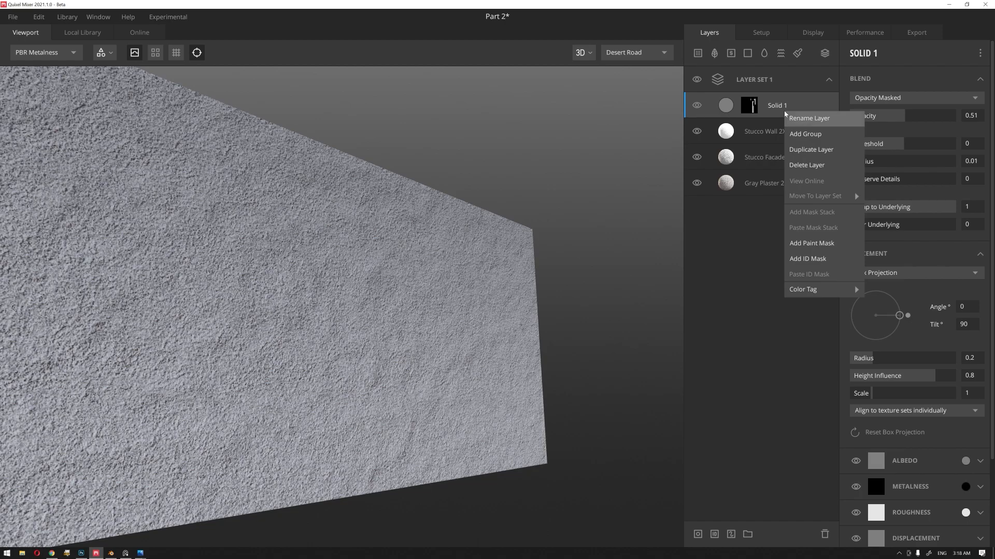
click(813, 150)
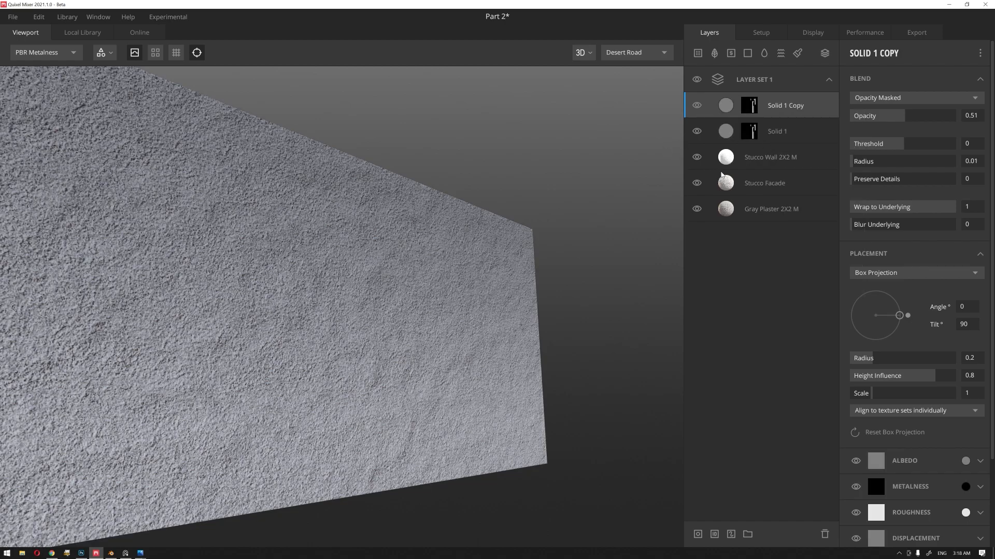
scroll(478, 240, down, 5)
drag(413, 304, 309, 328)
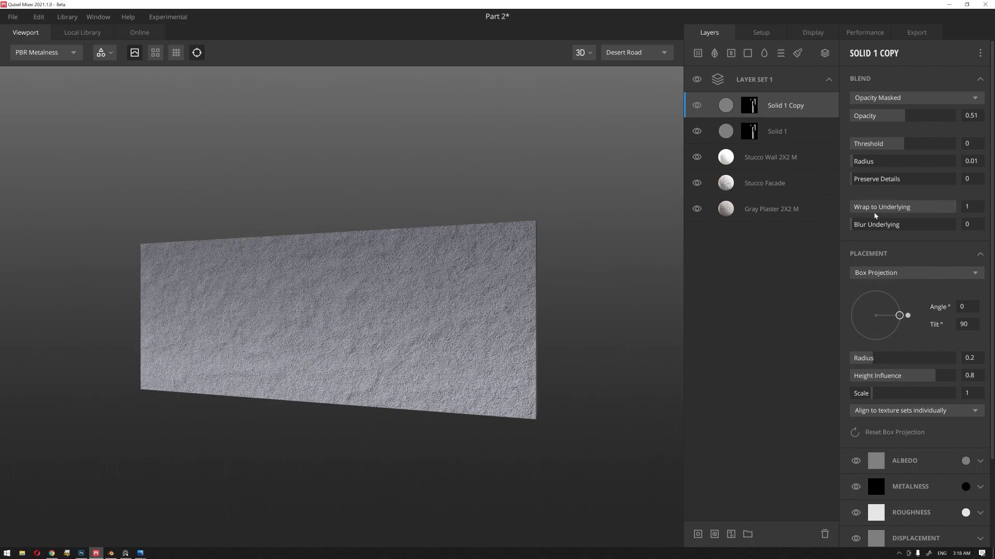
click(750, 105)
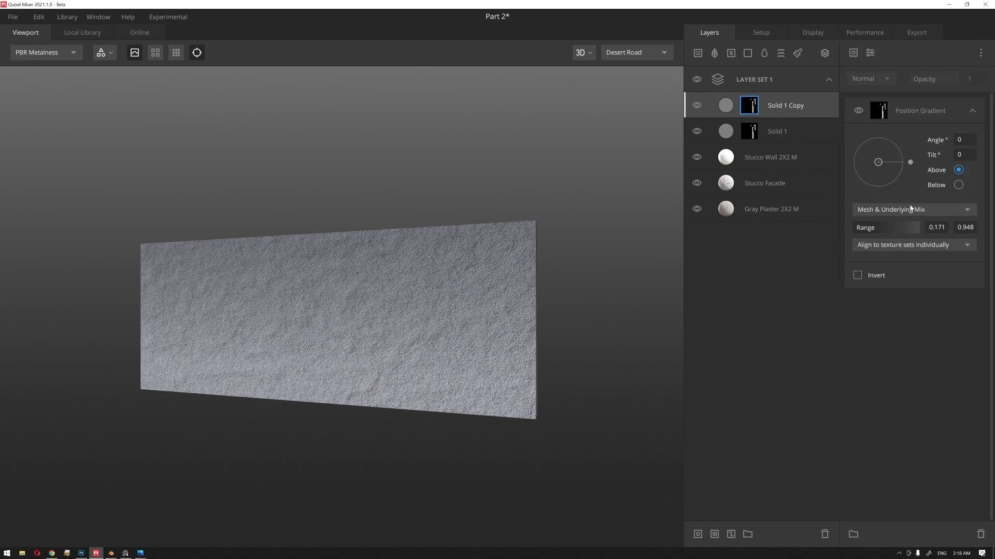
click(959, 185)
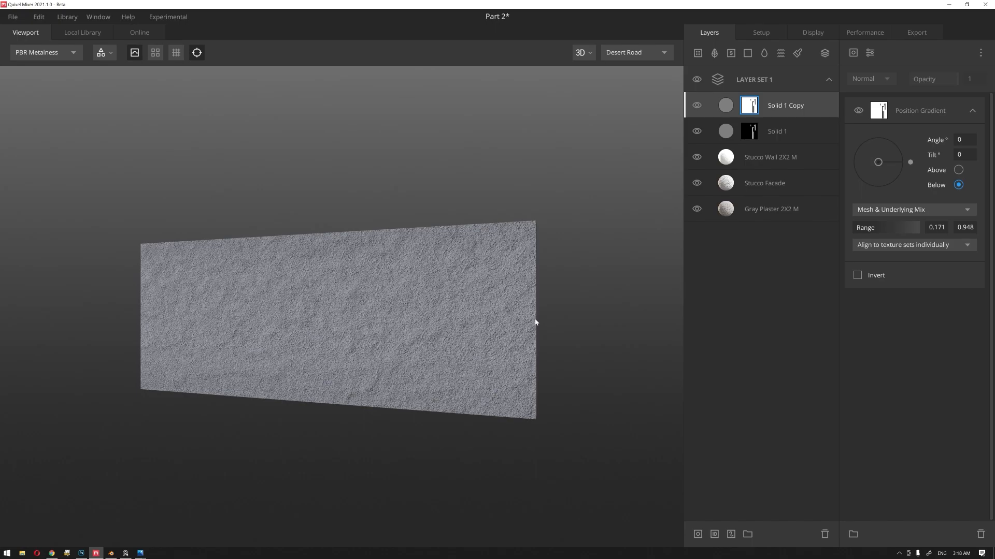
Step: Raise the Solid 1 Copy layer's opacity to about 0.751
scroll(544, 322, up, 5)
click(782, 114)
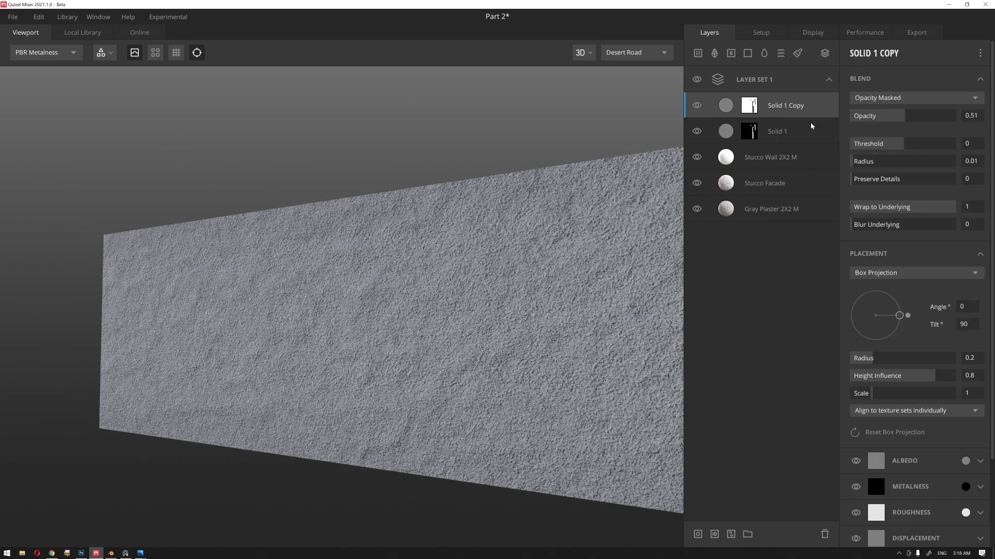
drag(906, 120, 930, 120)
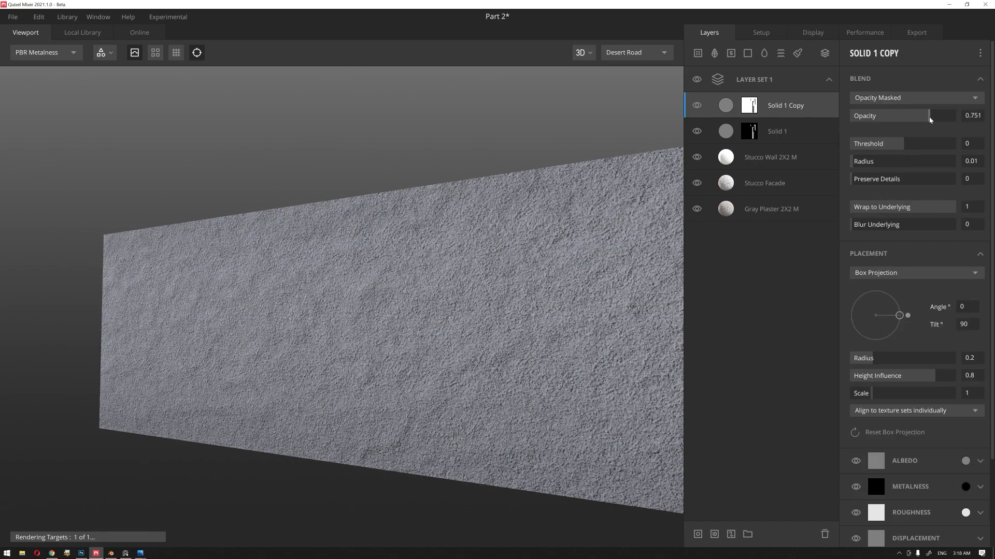
Step: Set the Solid 1 Copy's Position Gradient range to about 0.722–0.968 and the layer's opacity to about 0.52
click(749, 105)
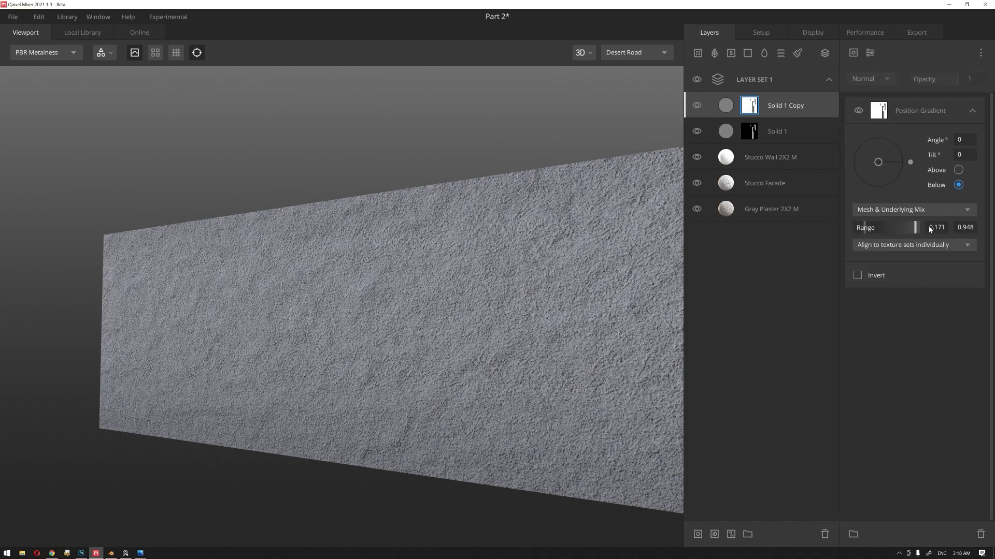
mouse_move(914, 233)
mouse_down()
mouse_move(871, 231)
mouse_move(919, 232)
mouse_move(901, 230)
mouse_up()
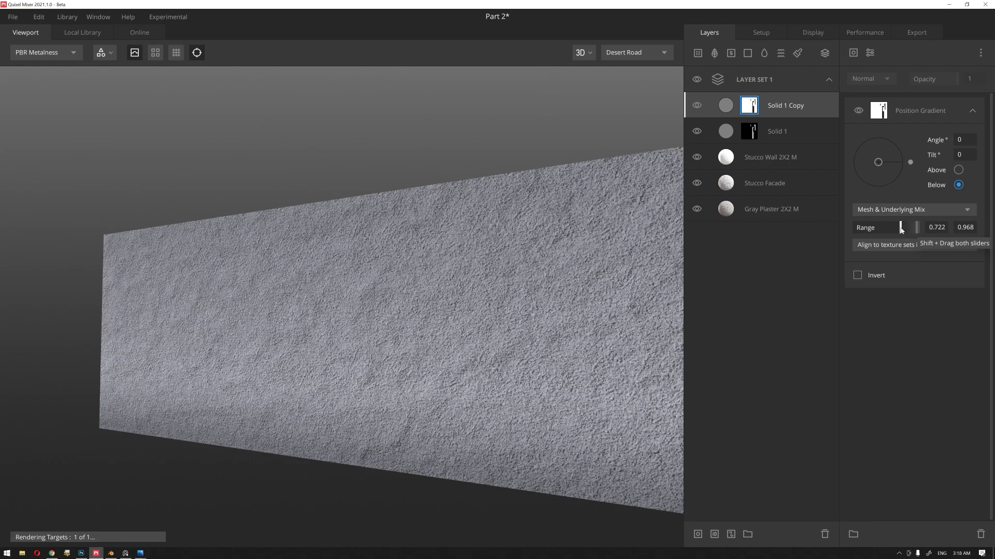
click(764, 115)
drag(930, 116, 905, 117)
scroll(485, 177, down, 3)
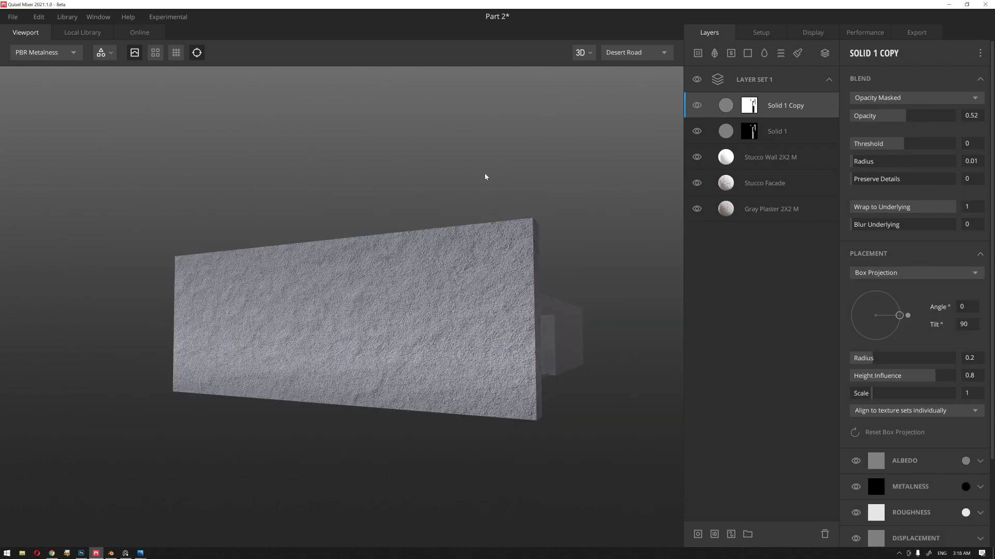
mouse_move(485, 178)
alt+mouse_down()
mouse_move(397, 216)
mouse_move(477, 202)
mouse_move(471, 197)
alt+mouse_up()
scroll(387, 229, up, 3)
mouse_move(408, 222)
alt+mouse_down()
mouse_move(508, 240)
mouse_move(448, 231)
mouse_move(410, 240)
alt+mouse_up()
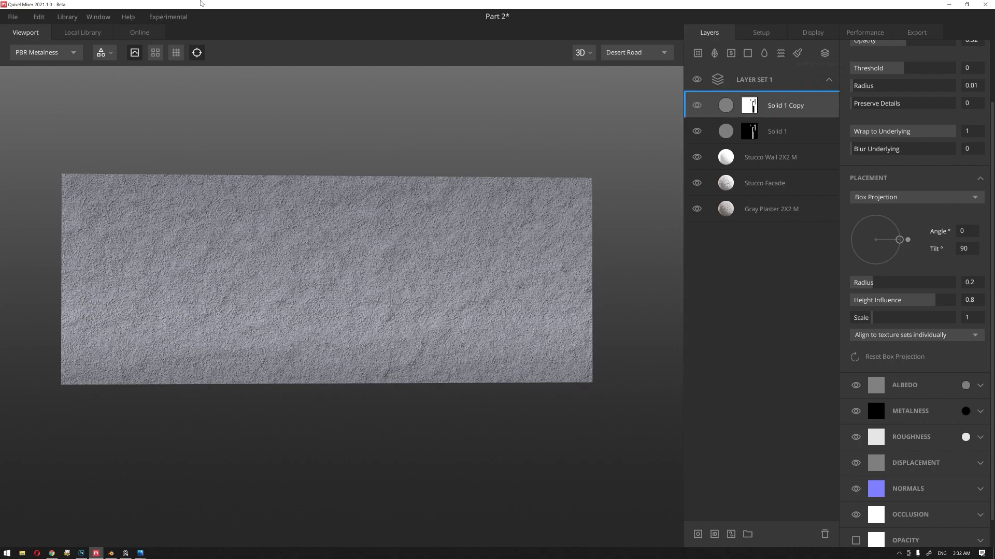
Step: Add the Damaged Wall Plaster surface from the local library as the topmost layer and disable its displacement channel
click(89, 31)
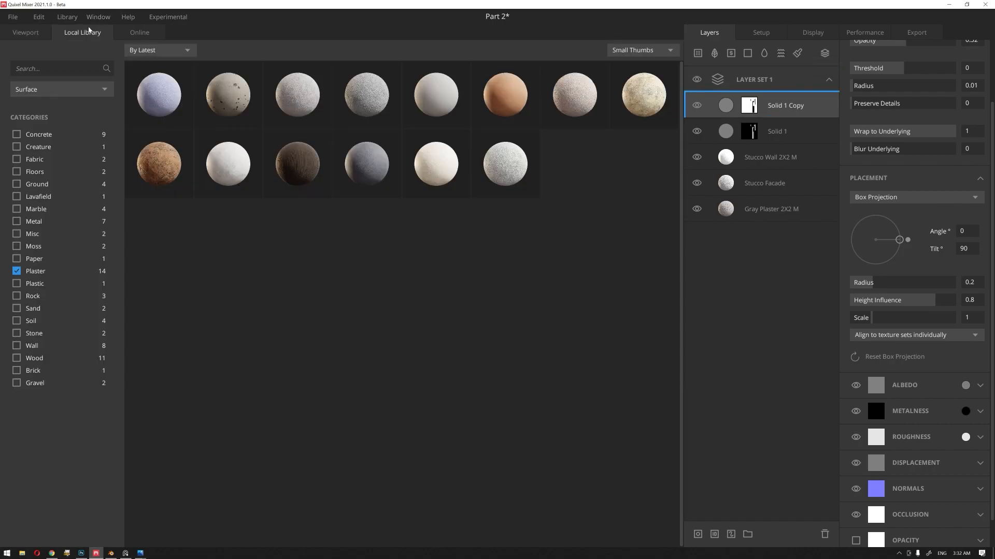
click(633, 106)
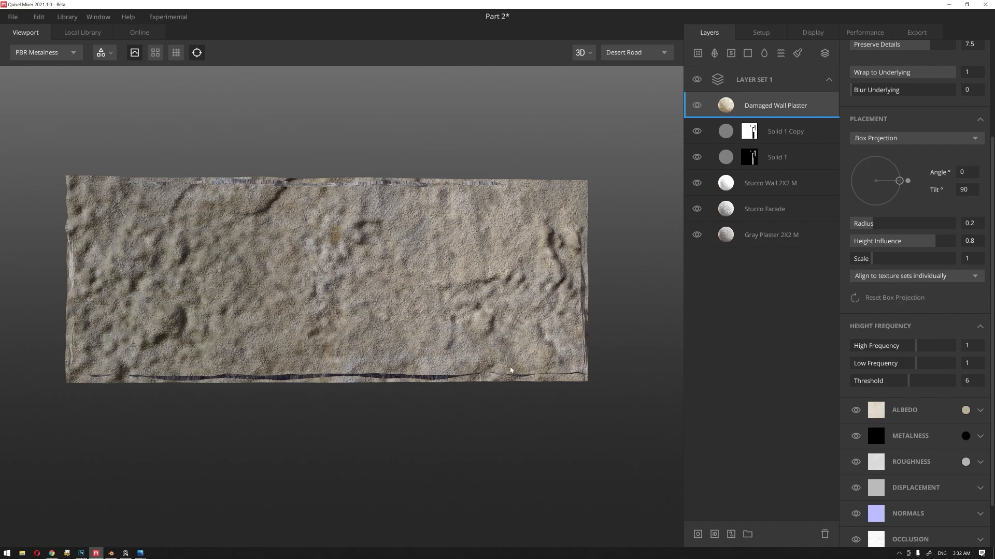
drag(581, 312, 515, 285)
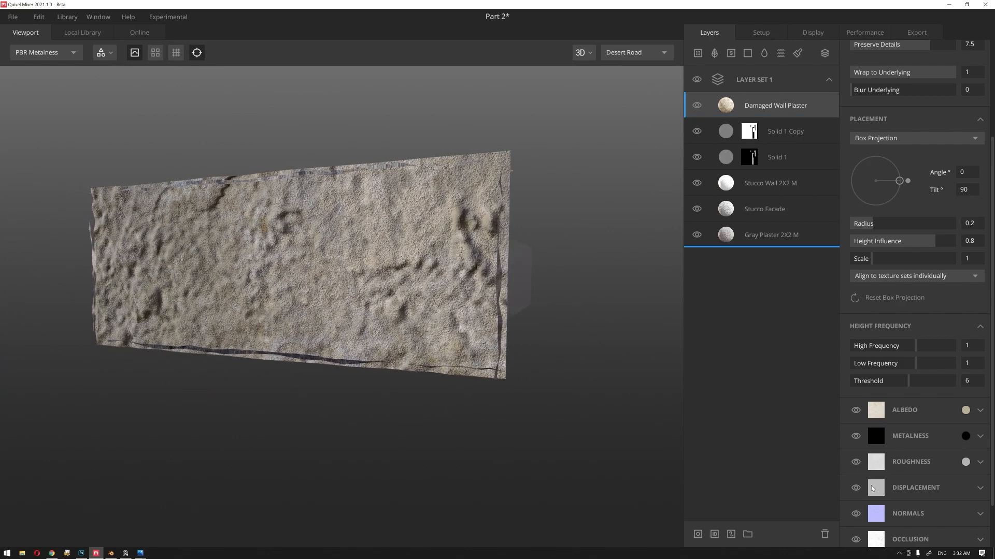
click(856, 488)
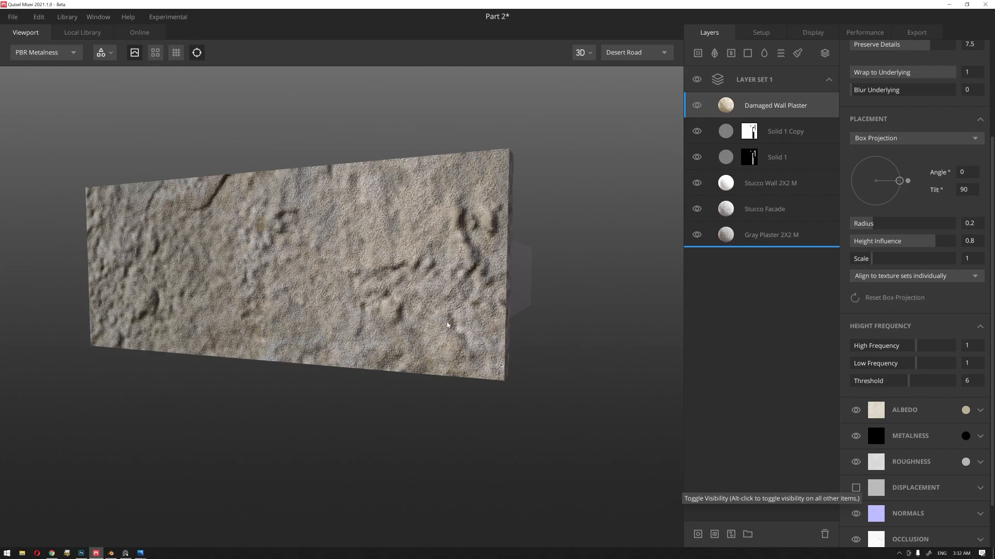
Step: Add a paint mask to the Damaged Wall Plaster layer and choose the Brush Hard preset
right_click(776, 106)
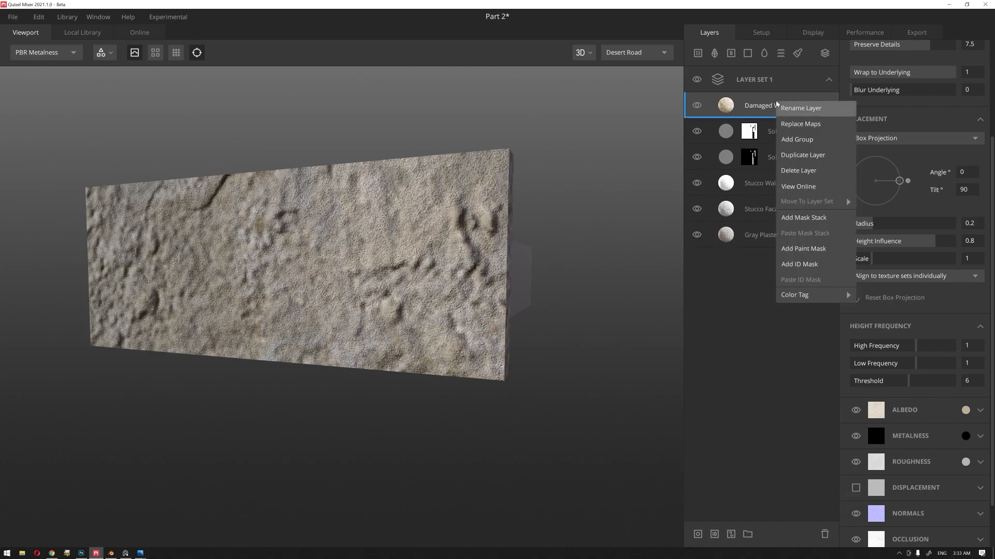
click(807, 250)
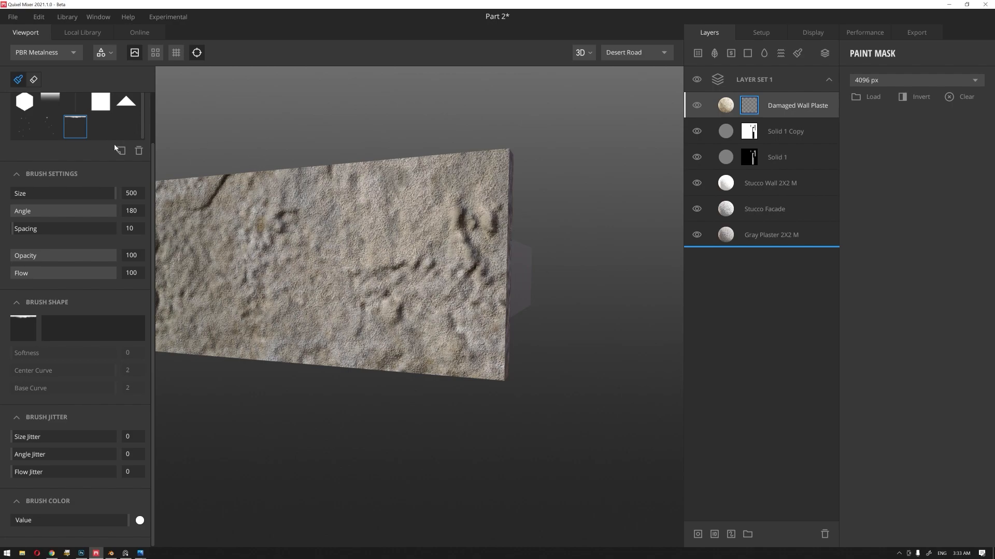
scroll(132, 153, up, 2)
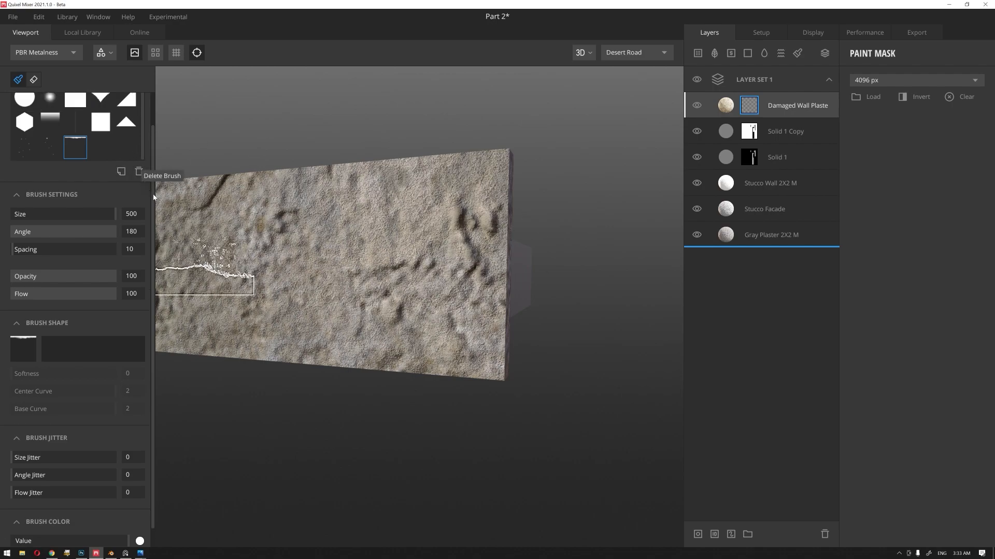
scroll(150, 141, up, 2)
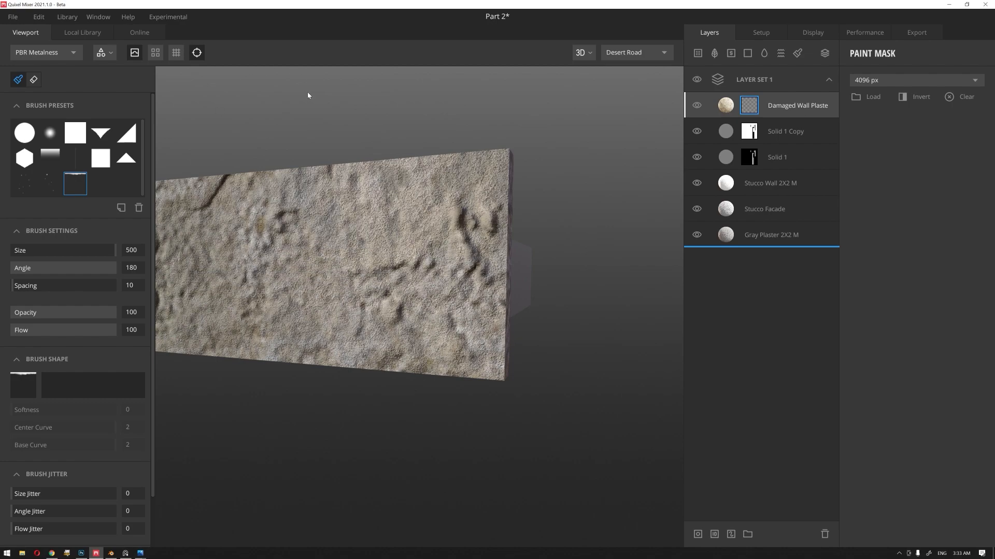
click(25, 133)
Step: Paint the Damaged Wall Plaster mask across the wall face with the hard brush at its current value
scroll(556, 269, down, 2)
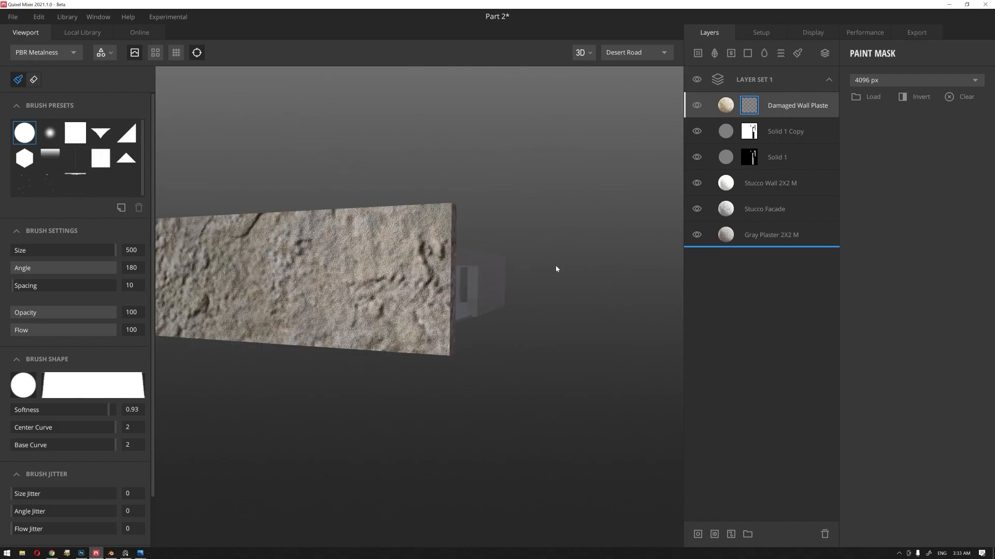
mouse_move(378, 182)
middle_down()
mouse_move(460, 180)
mouse_move(450, 166)
middle_up()
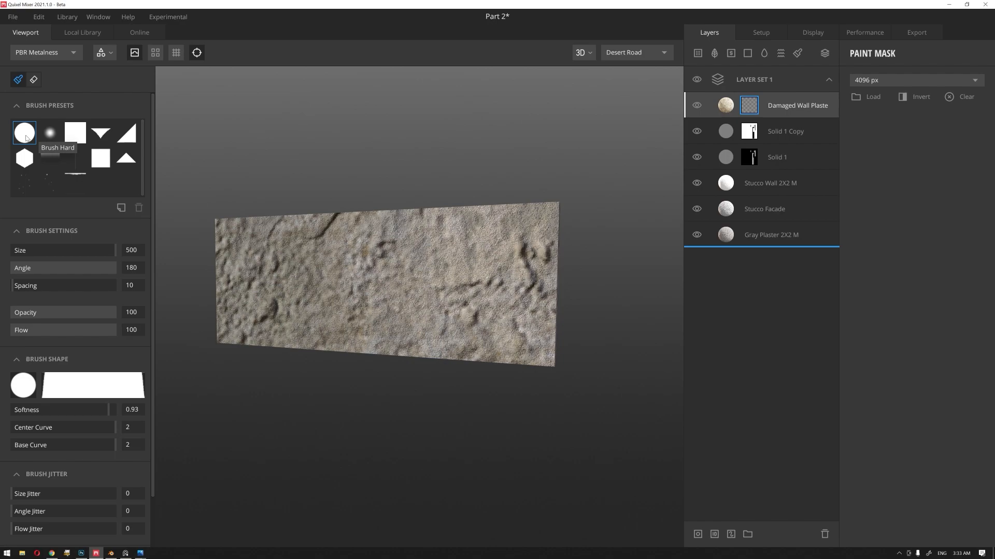
scroll(455, 273, down, 3)
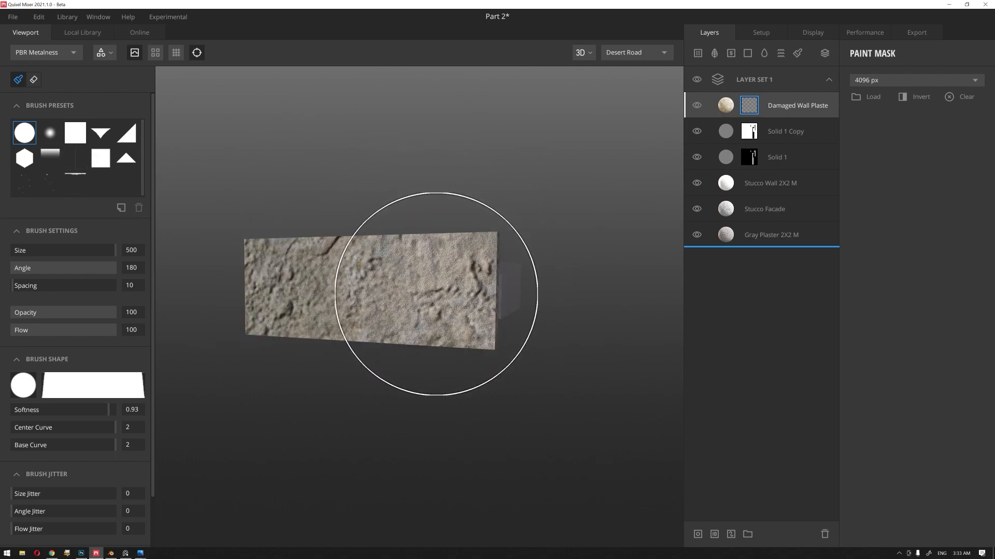
mouse_move(444, 278)
mouse_down()
mouse_move(421, 271)
mouse_move(394, 298)
mouse_up()
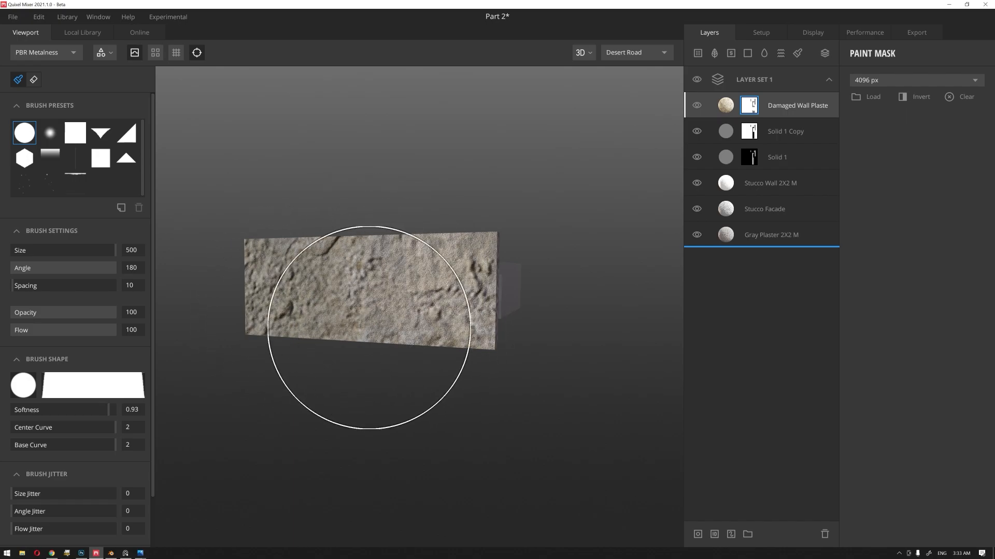
Step: Invert the brush value to black and paint over the wall's faces to mask out the damaged plaster
scroll(141, 497, down, 2)
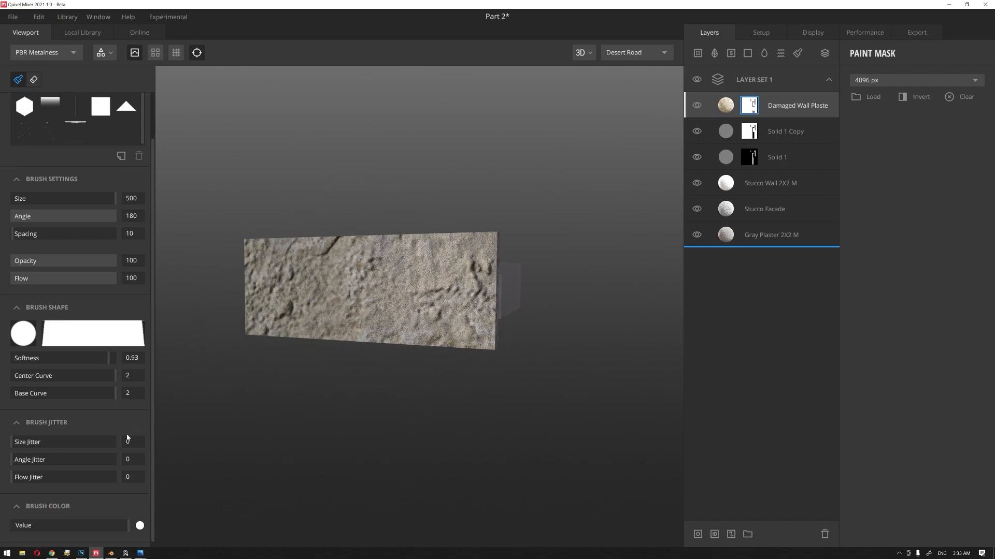
click(139, 520)
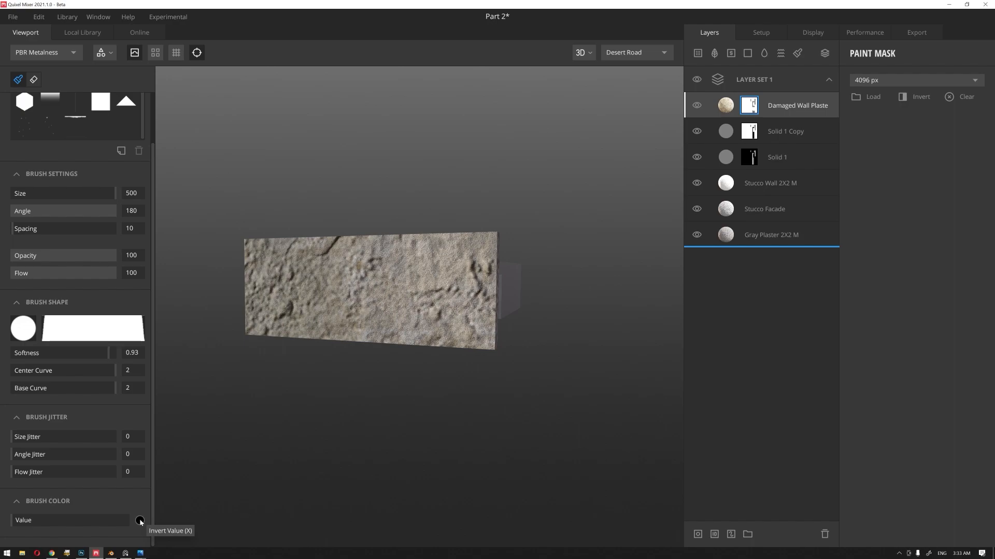
mouse_move(455, 264)
mouse_down()
mouse_move(455, 297)
mouse_move(426, 311)
mouse_move(302, 251)
mouse_move(280, 253)
mouse_move(268, 278)
mouse_up()
alt+drag(349, 384, 411, 406)
mouse_move(468, 390)
mouse_down()
mouse_move(486, 398)
mouse_move(411, 372)
mouse_move(323, 384)
mouse_move(328, 316)
mouse_up()
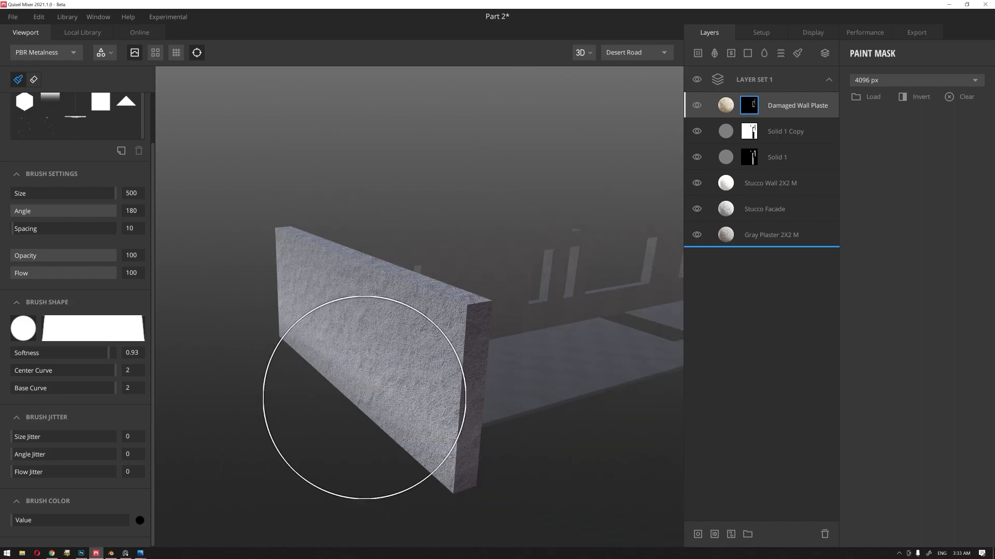
alt+drag(329, 409, 451, 237)
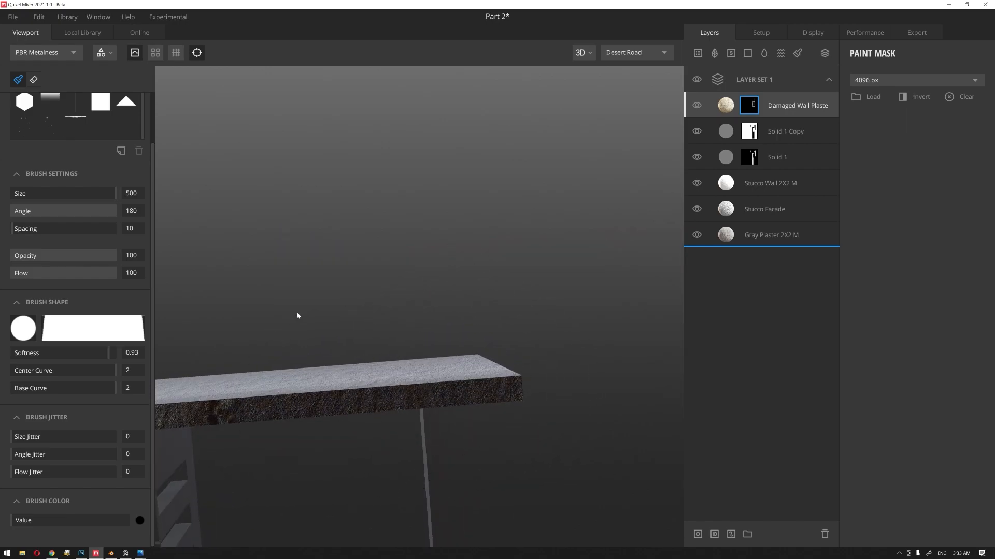
alt+drag(294, 315, 464, 259)
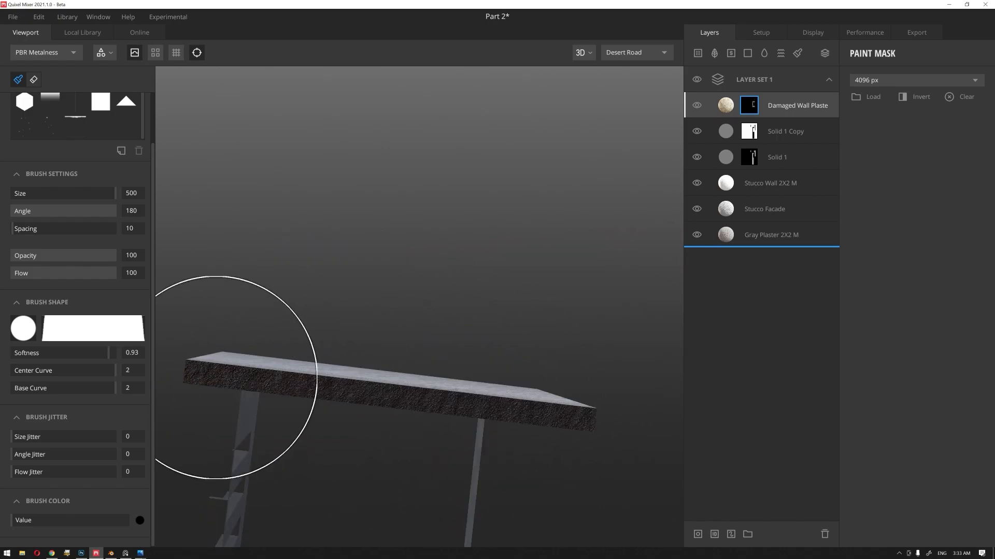
mouse_move(475, 129)
alt+mouse_down()
mouse_move(436, 302)
mouse_move(397, 318)
mouse_move(399, 304)
alt+mouse_up()
Step: Look through the online library's Brushes category for a paint brush suited to wall damage
click(139, 32)
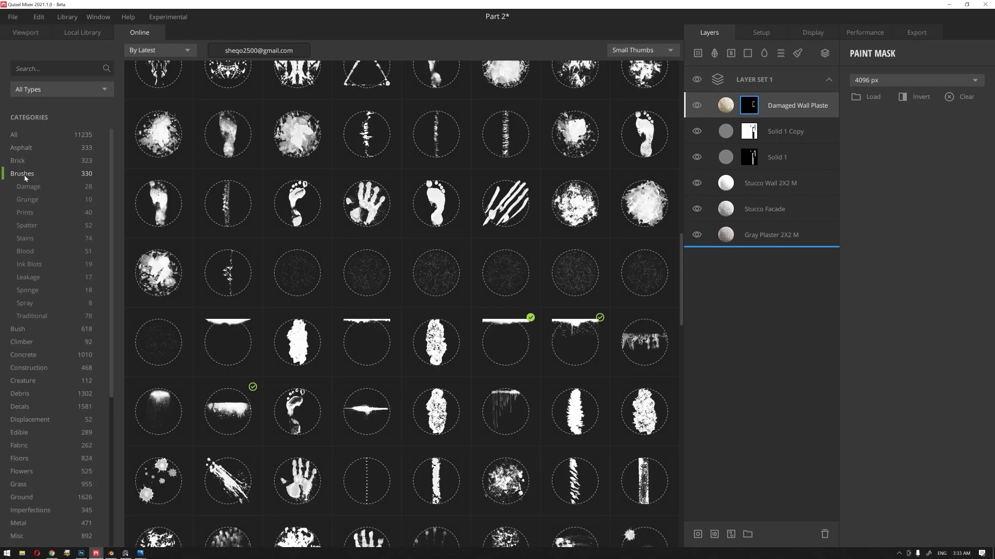
scroll(540, 286, up, 5)
scroll(537, 285, up, 5)
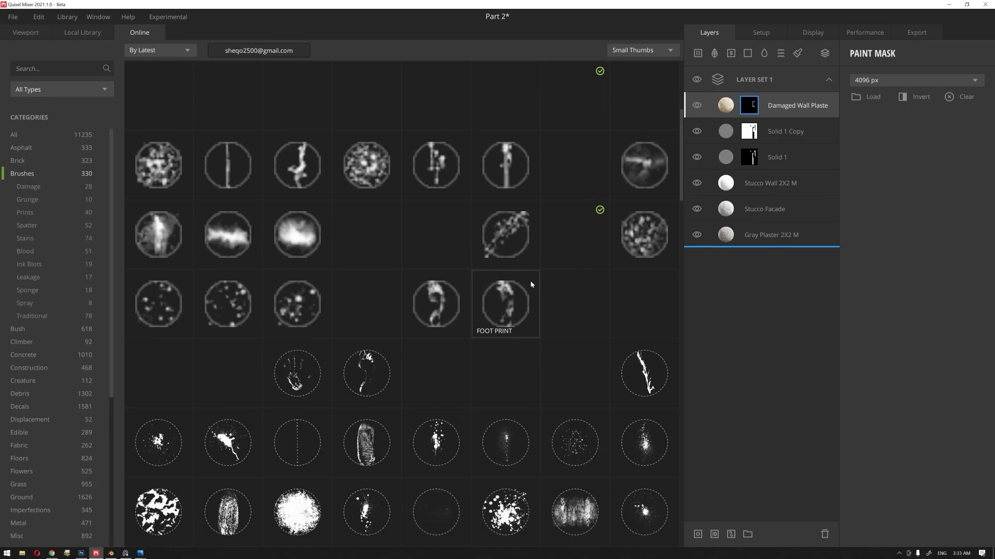
scroll(511, 291, down, 8)
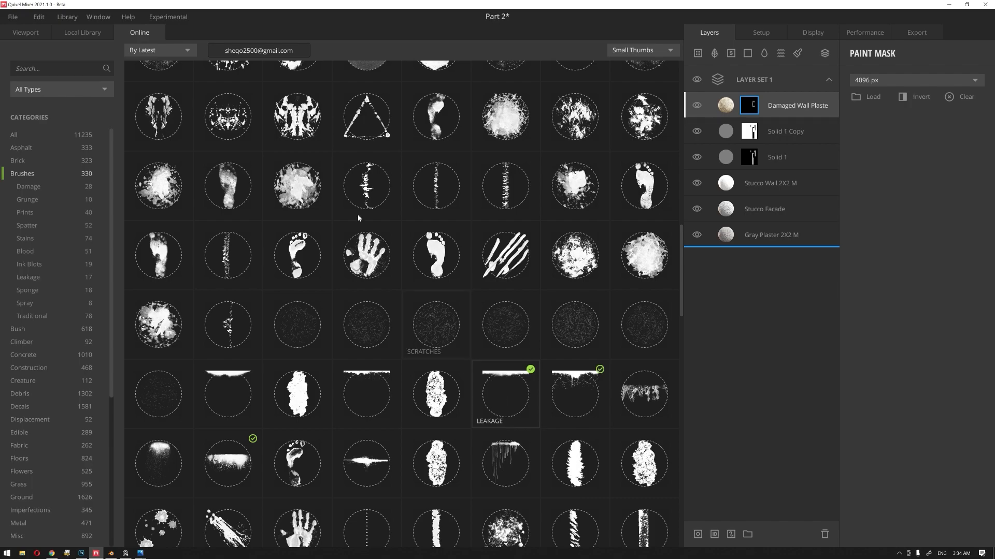
click(25, 32)
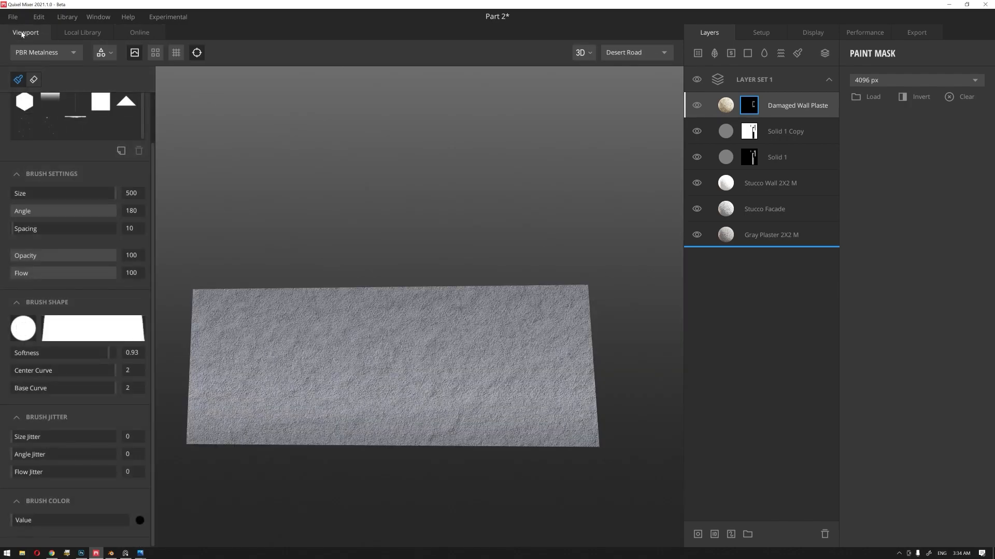
Step: Choose the Leakage paint brush preset and invert the brush value to white
click(83, 141)
scroll(86, 144, up, 1)
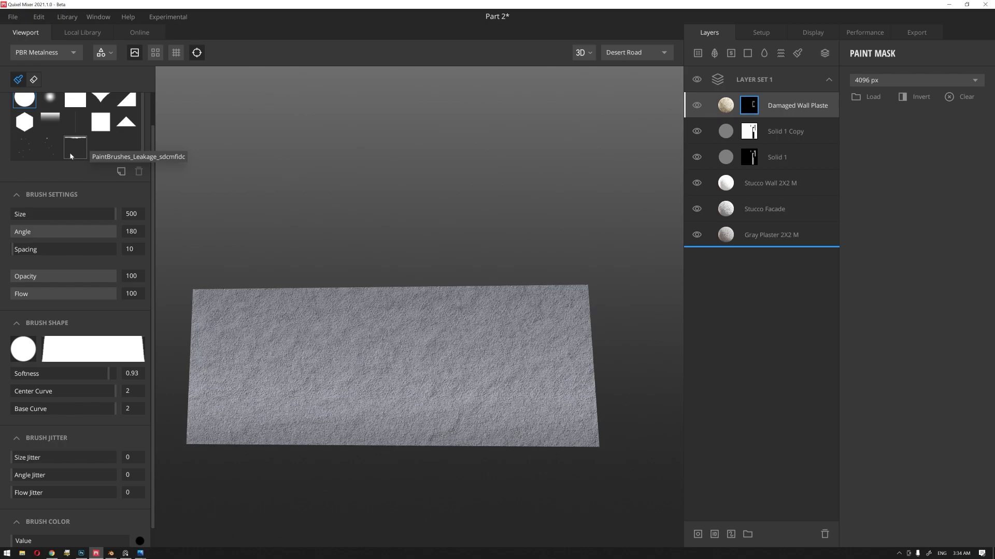
click(83, 143)
middle_drag(414, 266, 412, 156)
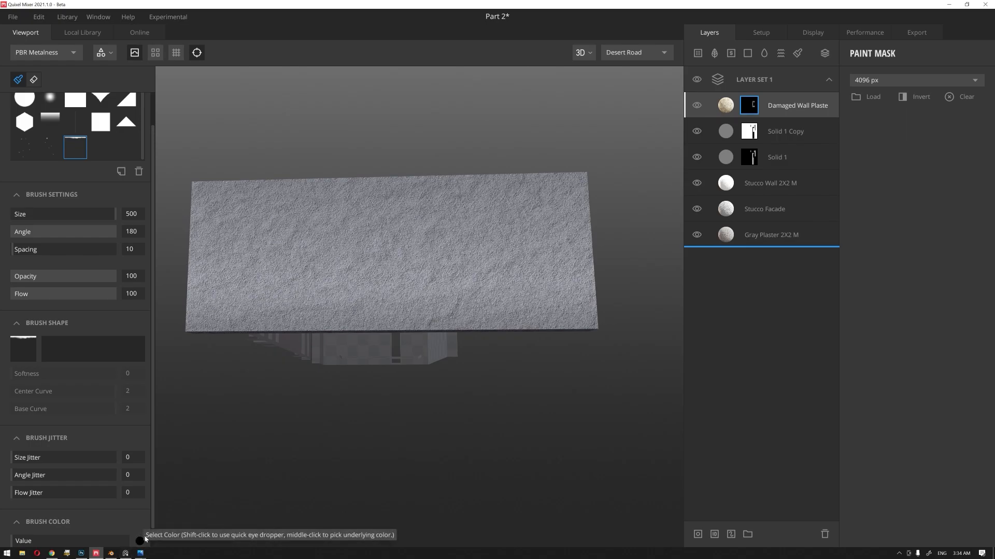
key(x)
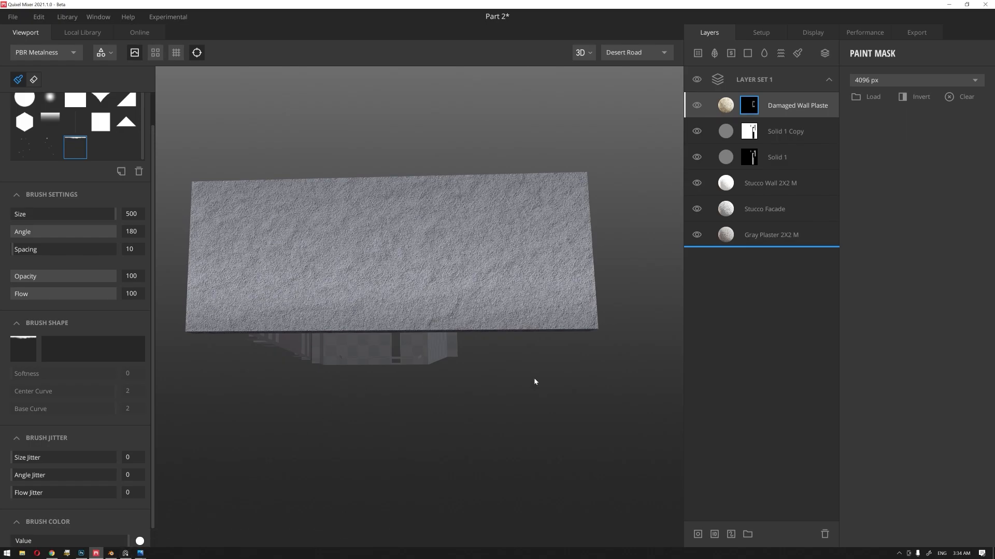
Step: Stamp the Leakage brush along the wall's lower edge to reveal a strip of damaged plaster
alt+drag(536, 382, 536, 387)
mouse_move(536, 387)
middle_down()
mouse_move(510, 350)
mouse_move(431, 353)
middle_up()
scroll(489, 330, up, 3)
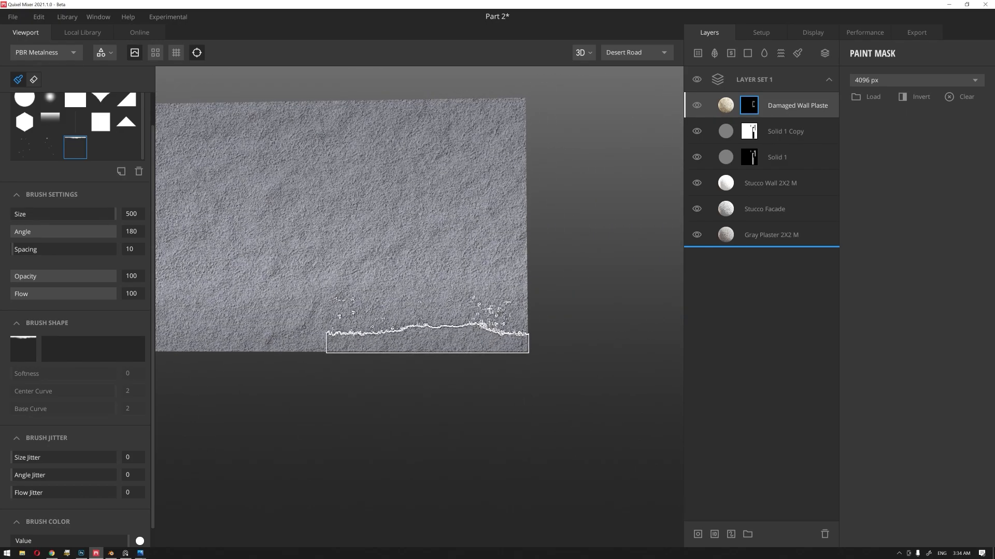
click(427, 342)
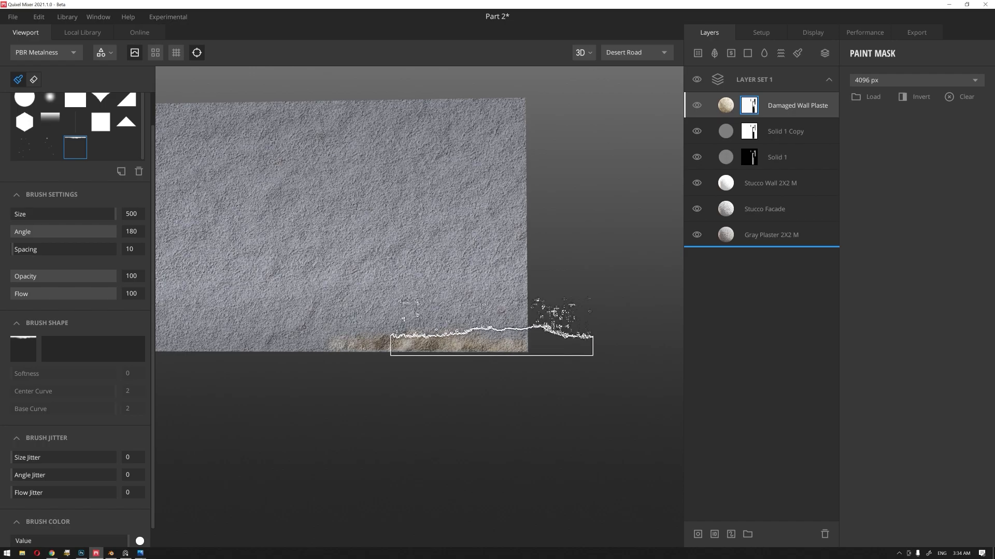
mouse_move(614, 257)
alt+mouse_down()
mouse_move(564, 274)
mouse_move(506, 273)
mouse_move(618, 275)
alt+mouse_up()
alt+drag(370, 353, 389, 354)
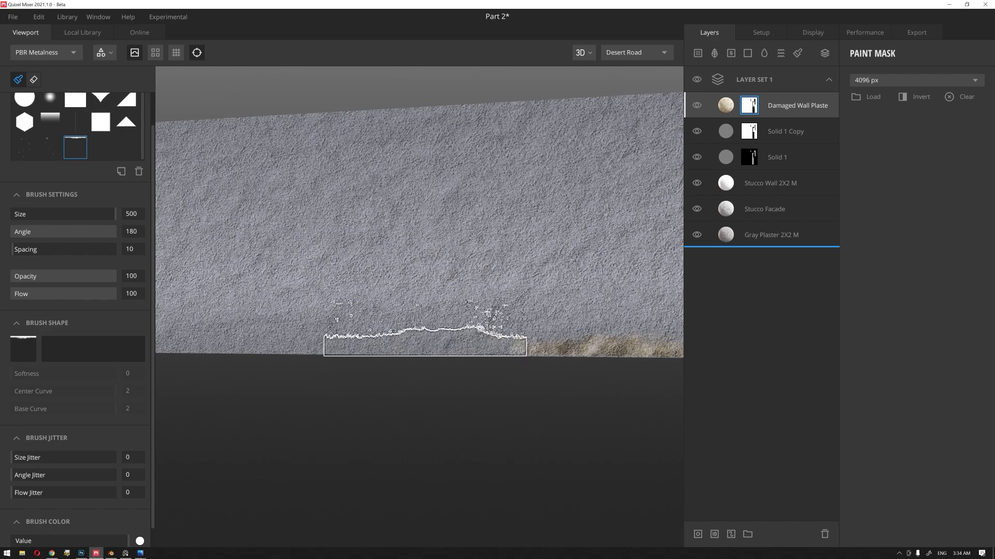
alt+drag(333, 382, 481, 372)
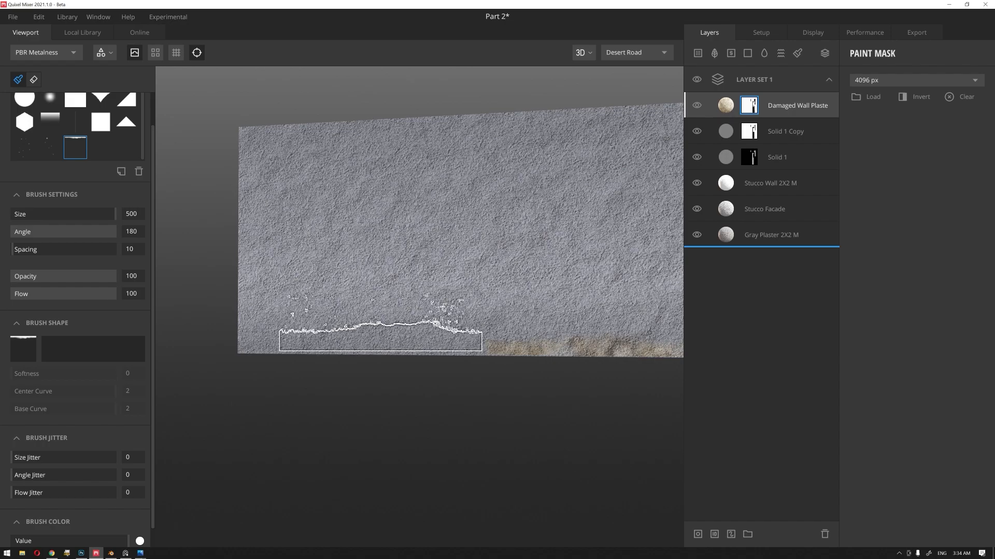
drag(392, 341, 290, 345)
Step: Select the Damaged Wall Plaster layer's surface and set its opacity to about 0.405
scroll(461, 377, down, 5)
mouse_move(462, 378)
alt+mouse_down()
mouse_move(373, 310)
mouse_move(429, 378)
alt+mouse_up()
scroll(429, 378, up, 3)
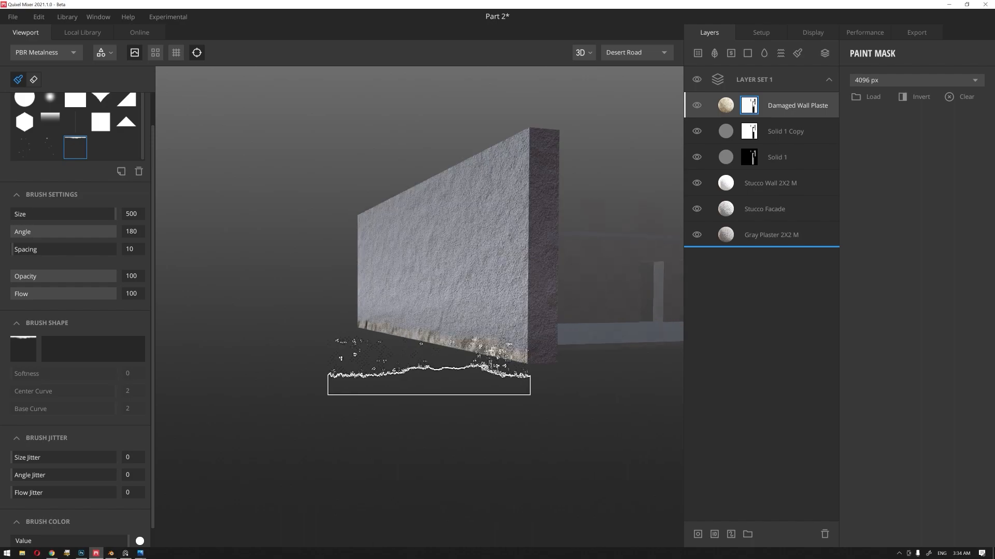
click(727, 106)
drag(727, 106, 770, 248)
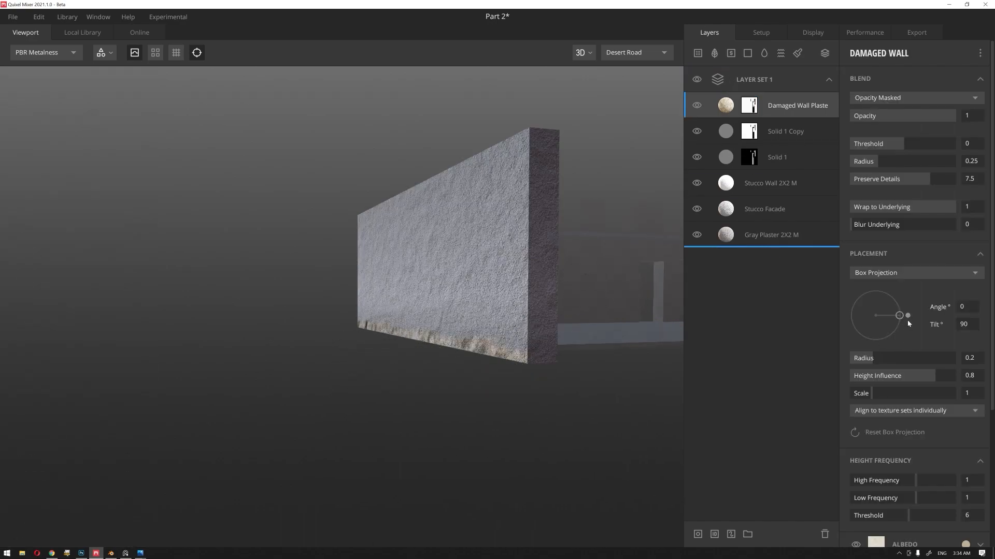
drag(907, 124, 893, 118)
Step: Set the Damaged Wall Plaster layer's albedo color to the neutral light gray ACACAC
scroll(959, 378, down, 3)
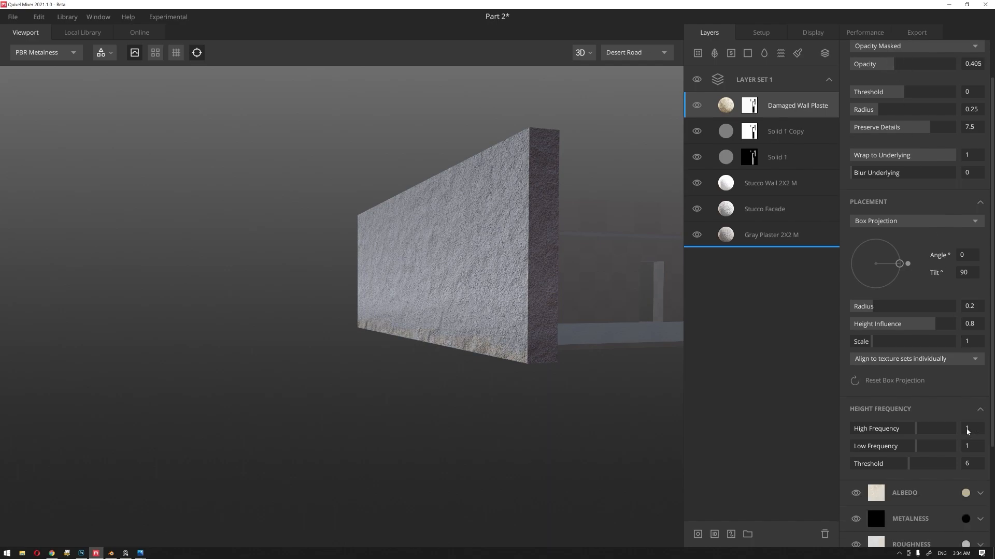
click(965, 483)
drag(490, 185, 182, 196)
drag(59, 282, 50, 294)
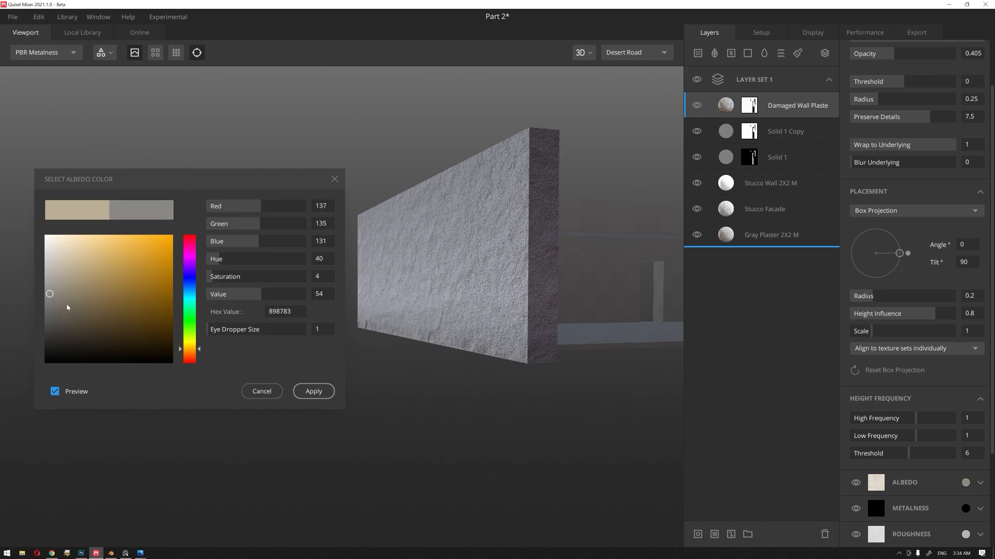
mouse_move(53, 300)
mouse_down()
mouse_move(44, 304)
mouse_move(44, 256)
mouse_move(28, 280)
mouse_up()
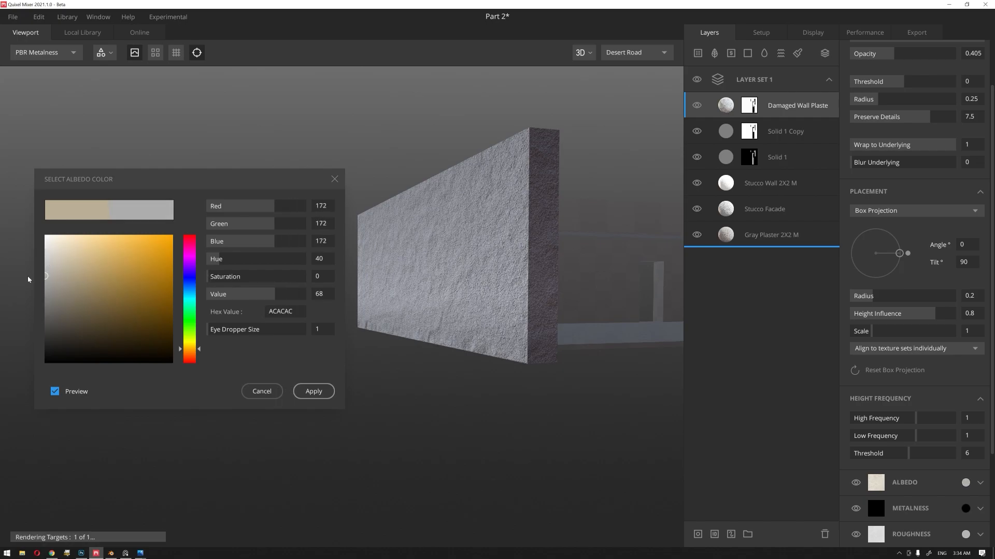
click(313, 391)
Step: Set the Damaged Wall Plaster layer's Box Projection scale to about 2.065
scroll(508, 395, up, 3)
drag(507, 393, 560, 386)
middle_drag(561, 386, 370, 369)
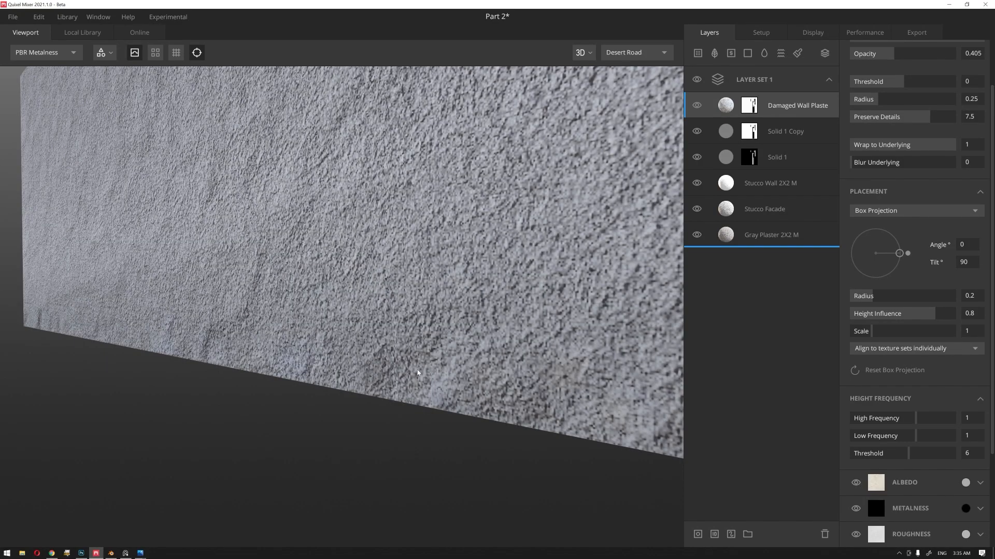
scroll(423, 371, down, 5)
scroll(415, 371, up, 3)
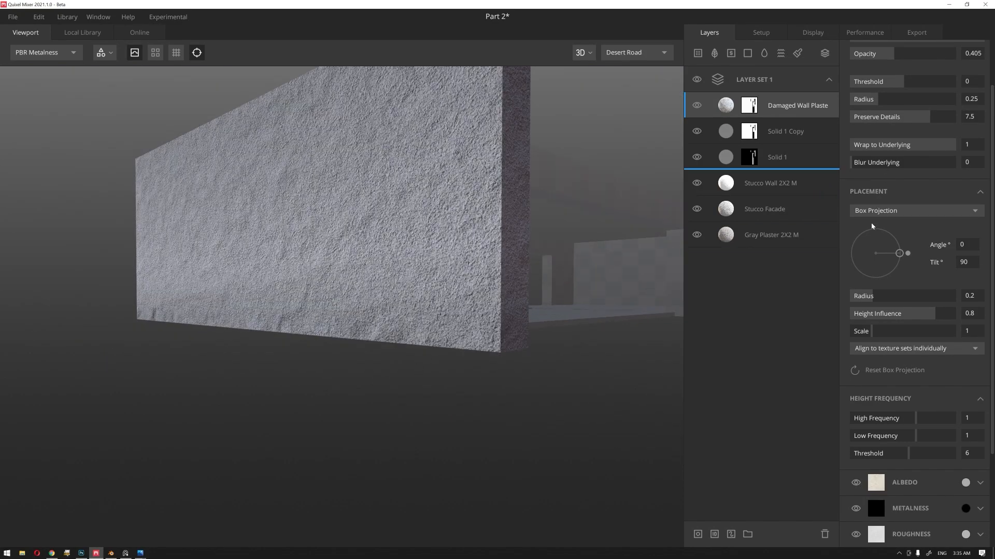
scroll(881, 228, up, 2)
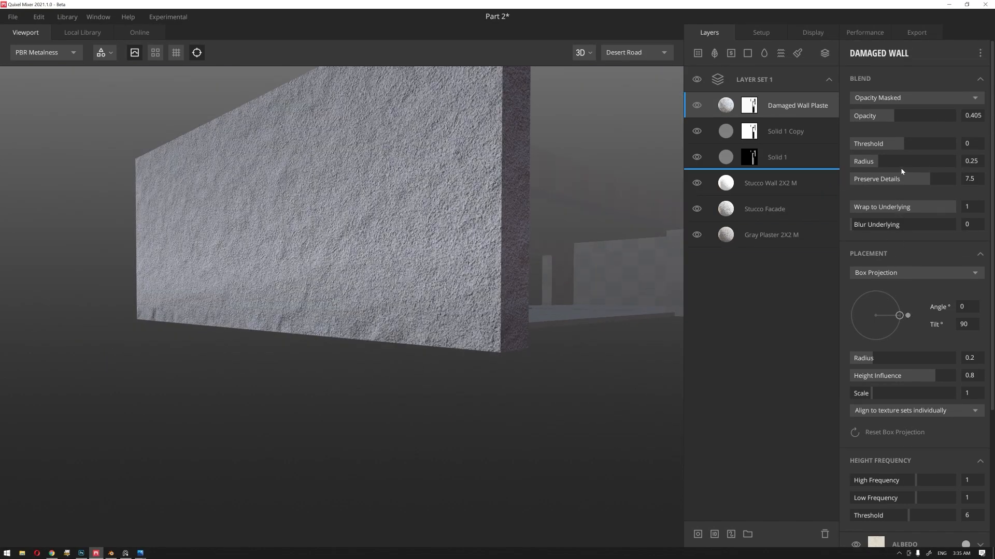
drag(891, 394, 894, 395)
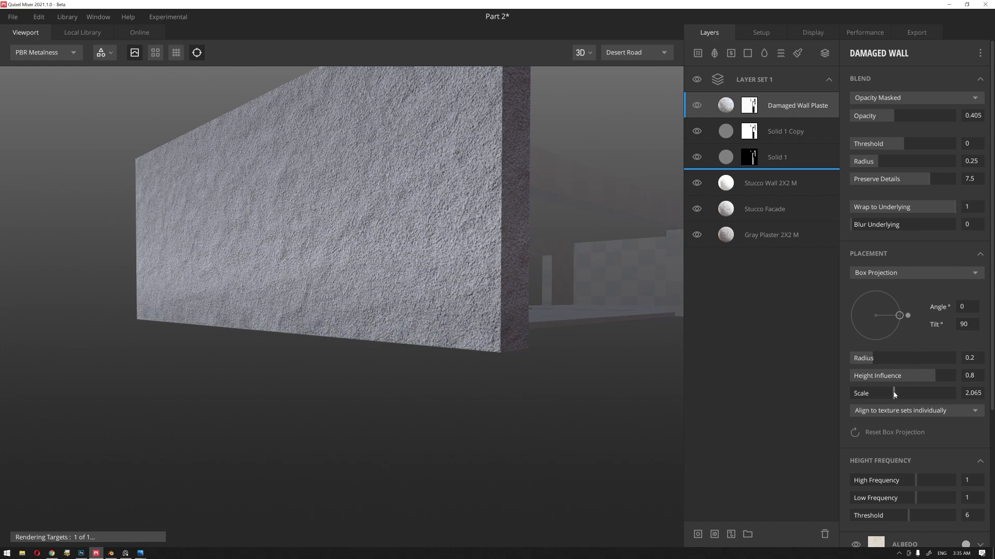
Step: Switch the Damaged Wall Plaster layer's placement to Tiling and set its opacity to about 0.525
click(910, 274)
click(900, 285)
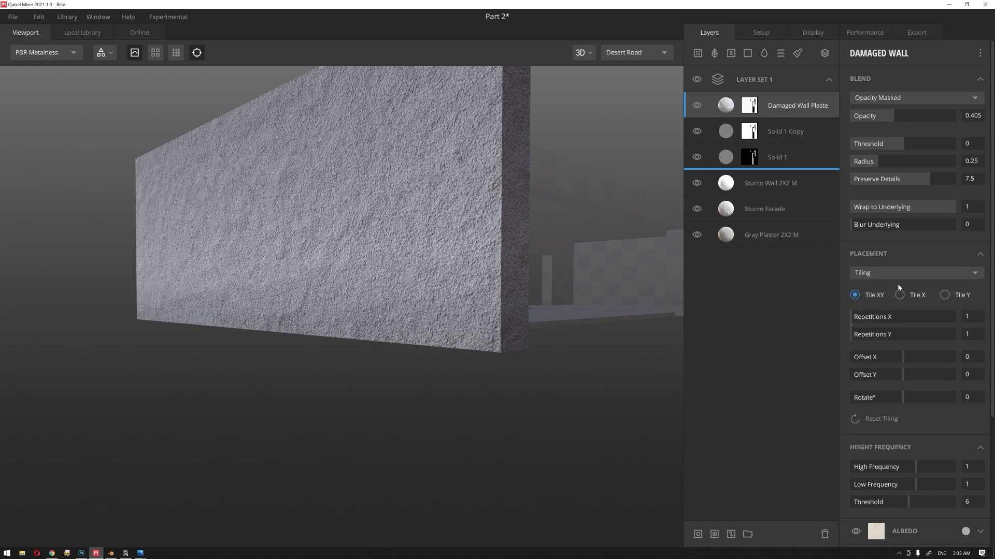
mouse_move(900, 118)
mouse_down()
mouse_move(935, 118)
mouse_move(906, 123)
mouse_up()
Step: Examine the damaged plaster along the outer wall's lower edge from several angles and distances
scroll(372, 343, down, 4)
alt+drag(371, 342, 355, 322)
scroll(363, 381, up, 3)
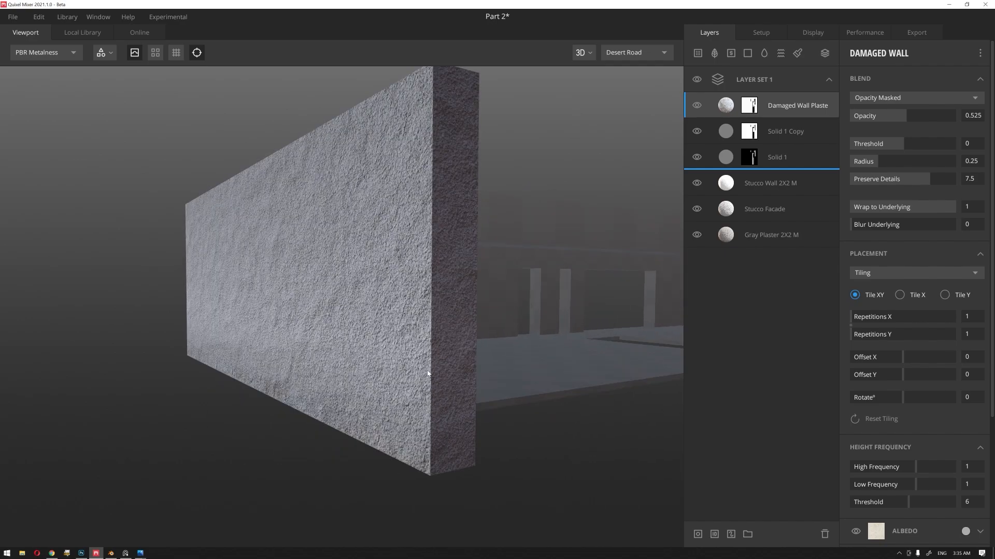
middle_drag(446, 374, 420, 369)
scroll(418, 366, down, 3)
alt+drag(383, 374, 463, 355)
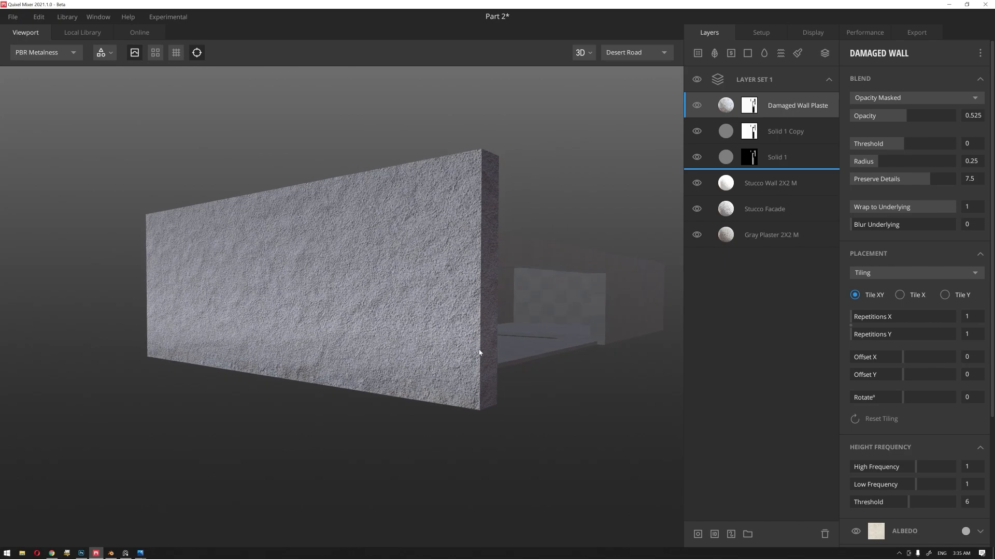
middle_drag(479, 350, 456, 353)
alt+drag(363, 352, 528, 349)
mouse_move(475, 335)
shift+right_down()
mouse_move(540, 336)
mouse_move(468, 340)
mouse_move(502, 344)
mouse_move(484, 344)
shift+right_up()
Step: Add a new layer set above Layer Set 1
scroll(483, 340, down, 5)
alt+drag(475, 353, 226, 362)
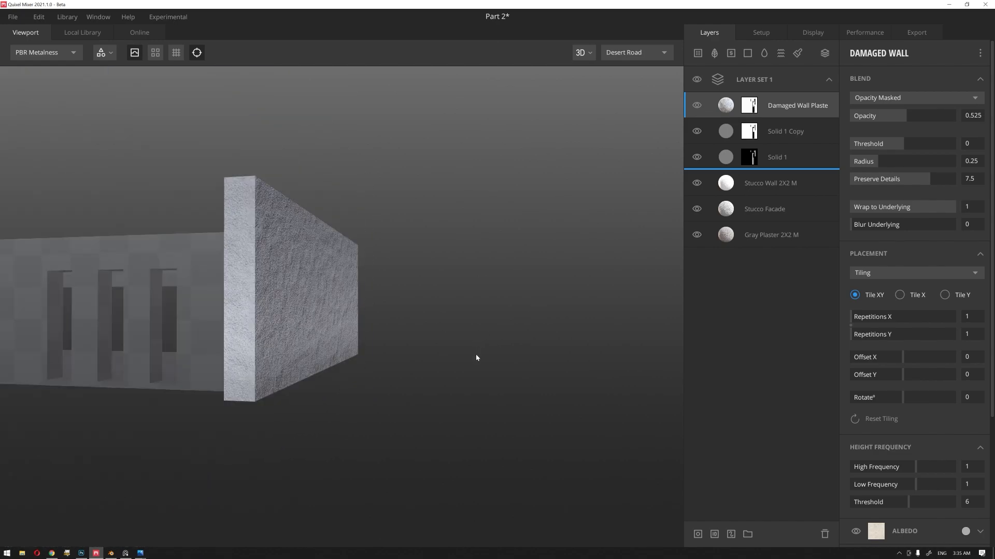
scroll(388, 313, down, 5)
scroll(267, 350, up, 3)
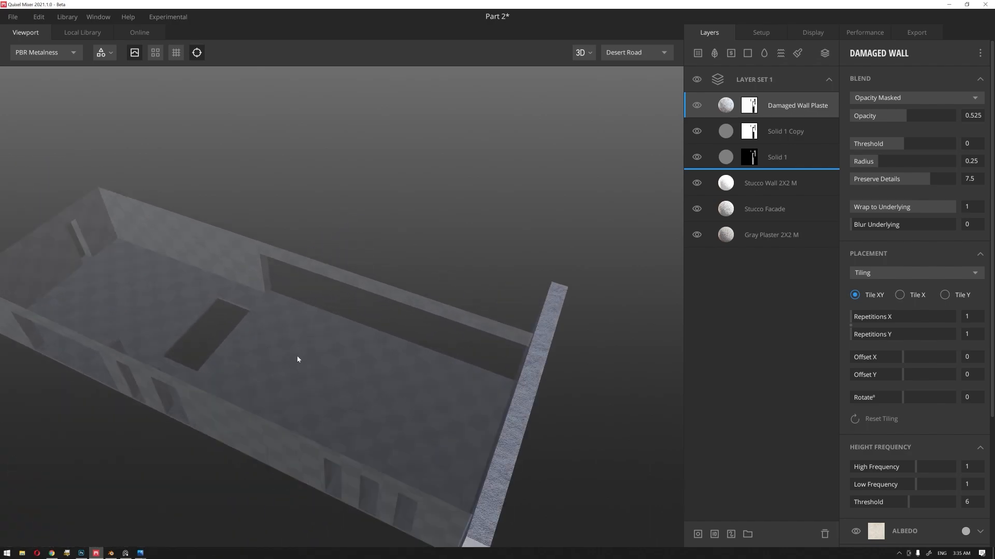
click(735, 81)
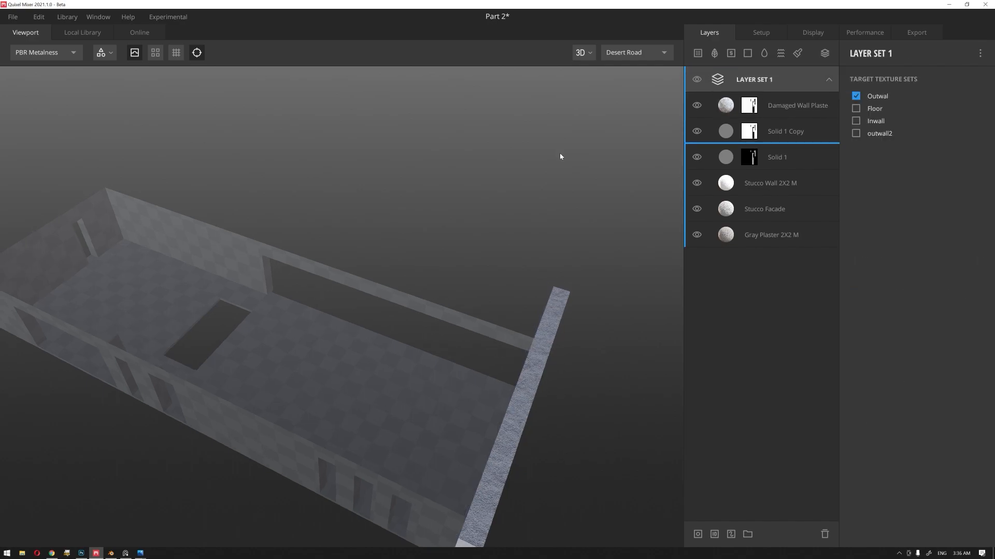
click(825, 53)
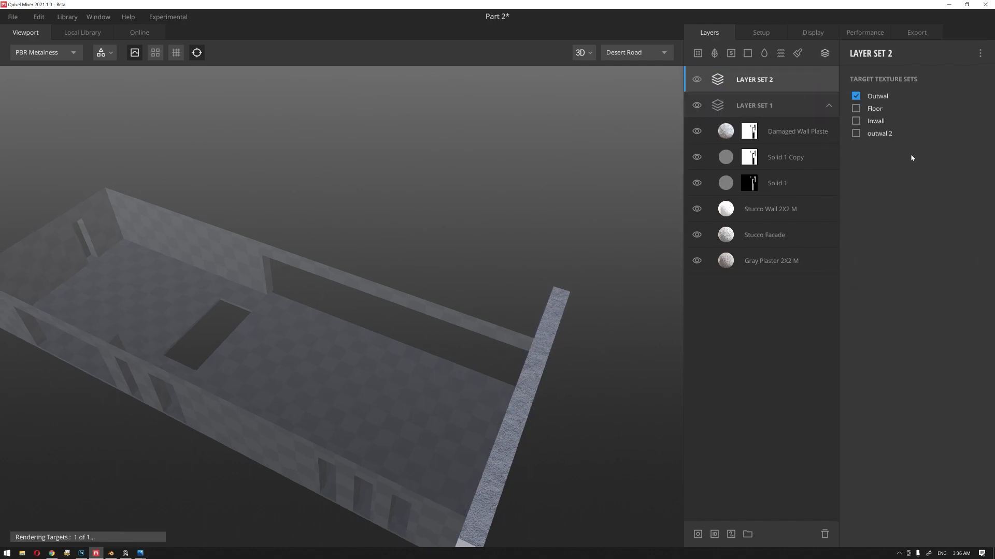
Step: Make Layer Set 2 target the Floor texture set instead of Outwal
click(857, 108)
click(855, 96)
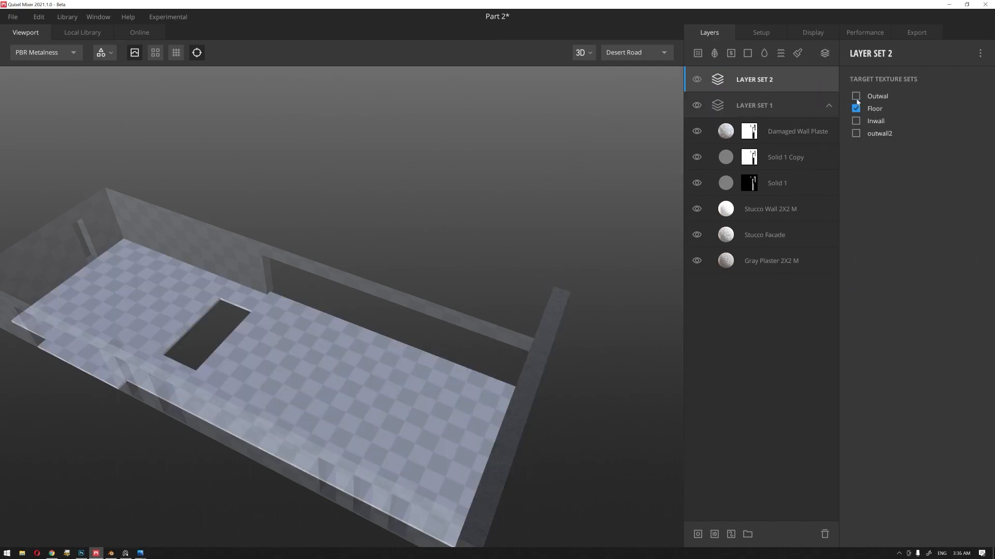
drag(427, 212, 435, 204)
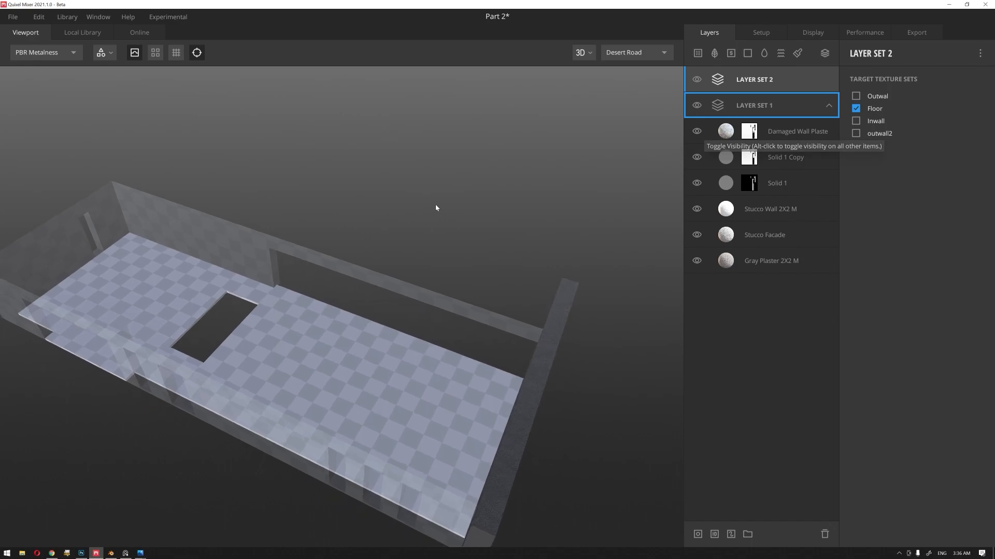
Step: Add the Stripbond Walnut Parquet surface from the local library's Wood category to Layer Set 2
click(81, 33)
click(16, 272)
click(17, 358)
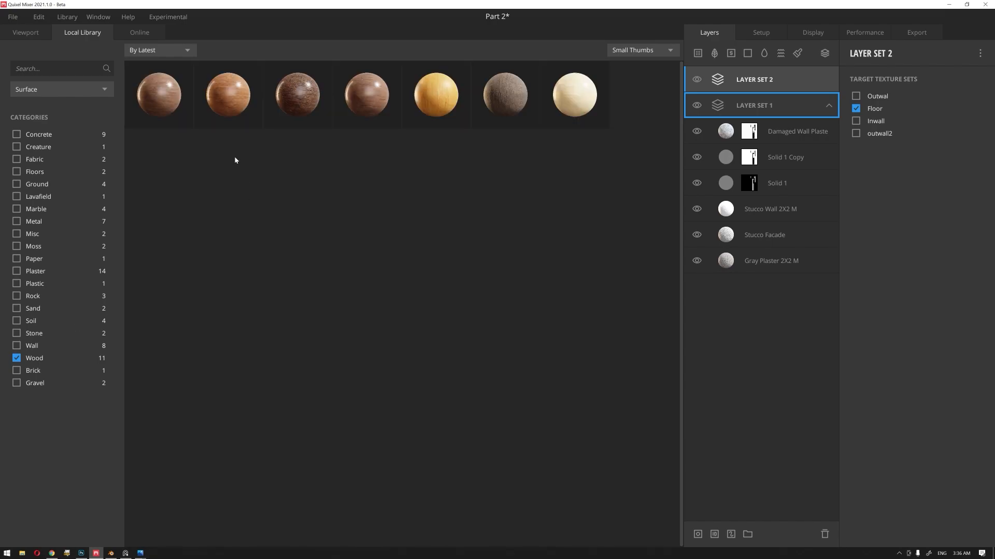
click(172, 94)
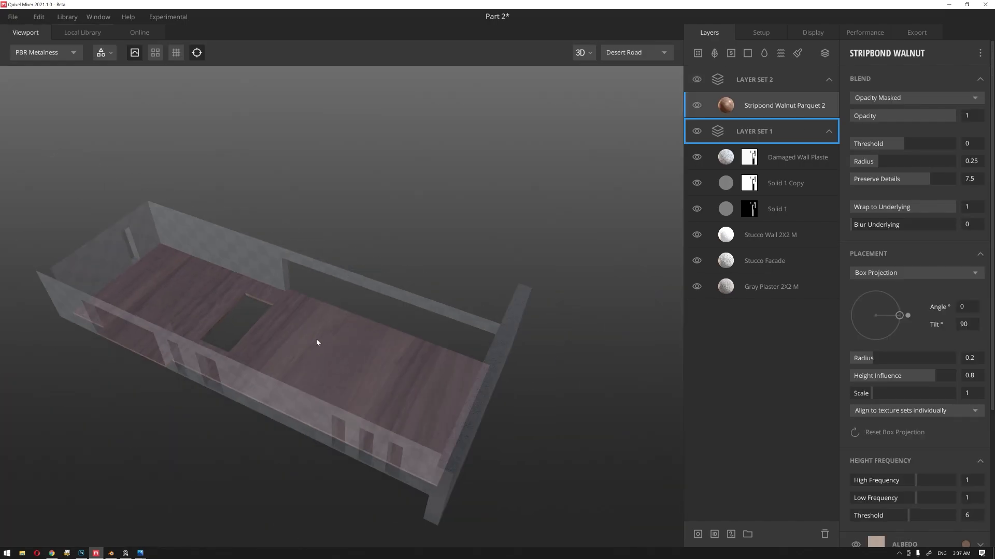
Step: Switch the Stripbond Walnut Parquet layer's placement from Box Projection to Tiling
drag(318, 328, 595, 269)
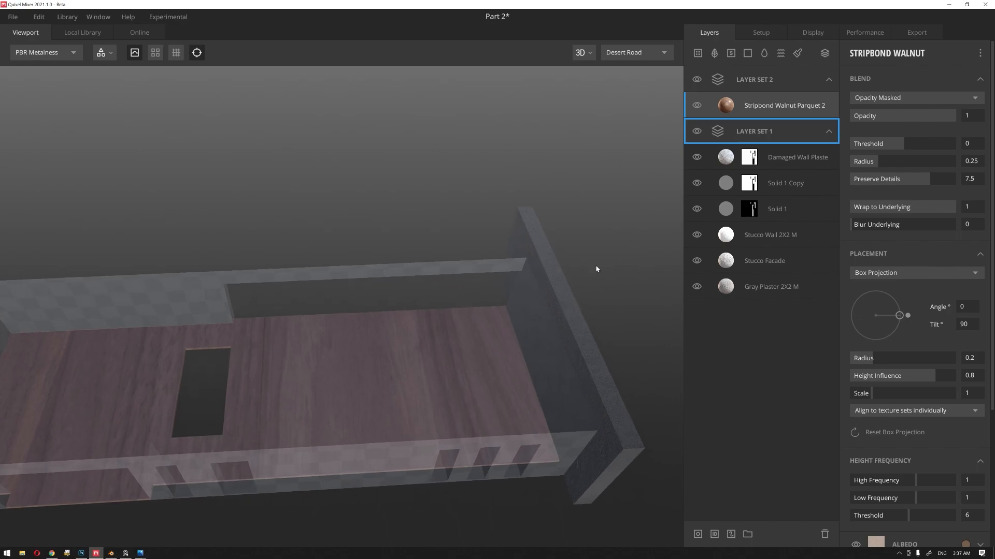
click(915, 272)
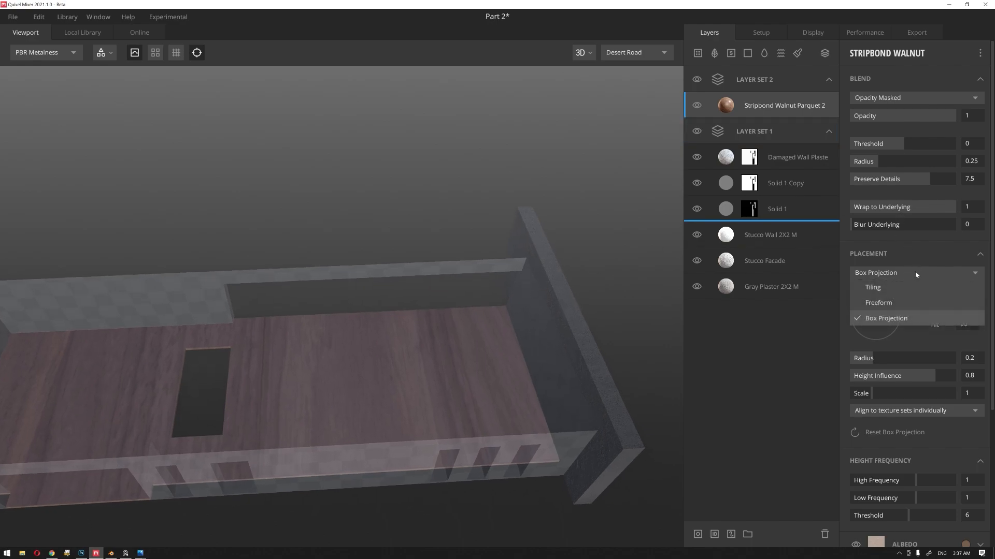
click(484, 288)
scroll(333, 269, down, 4)
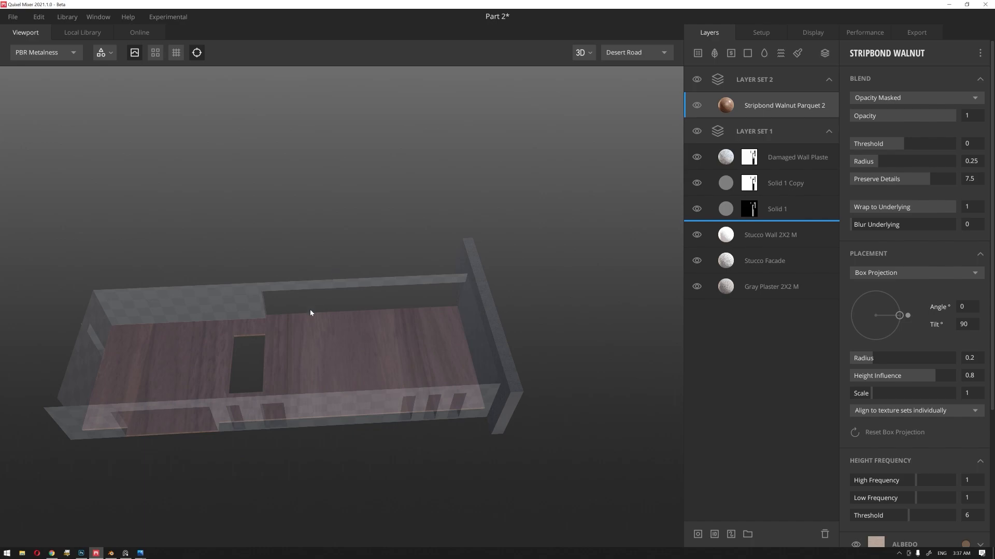
scroll(303, 322, up, 6)
drag(294, 334, 443, 320)
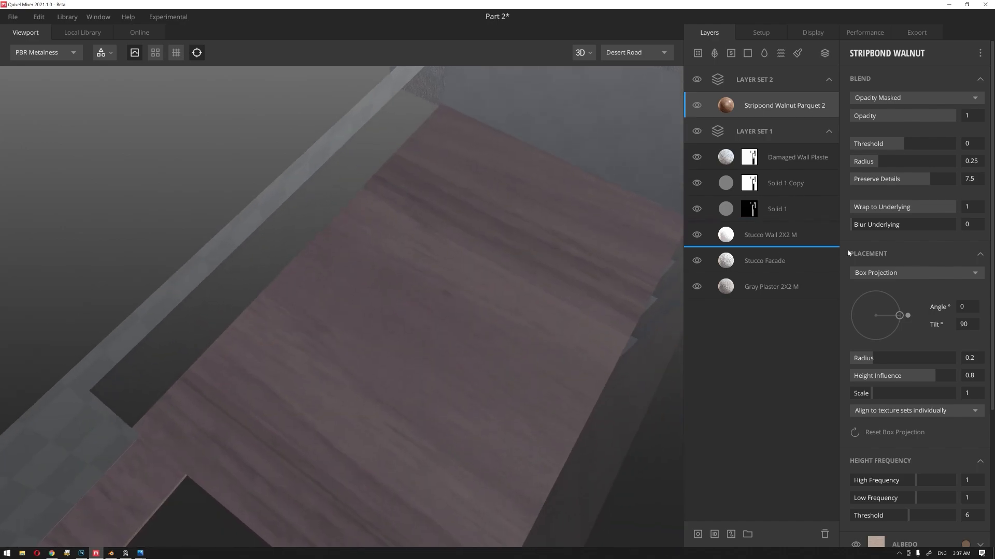
click(915, 273)
click(866, 284)
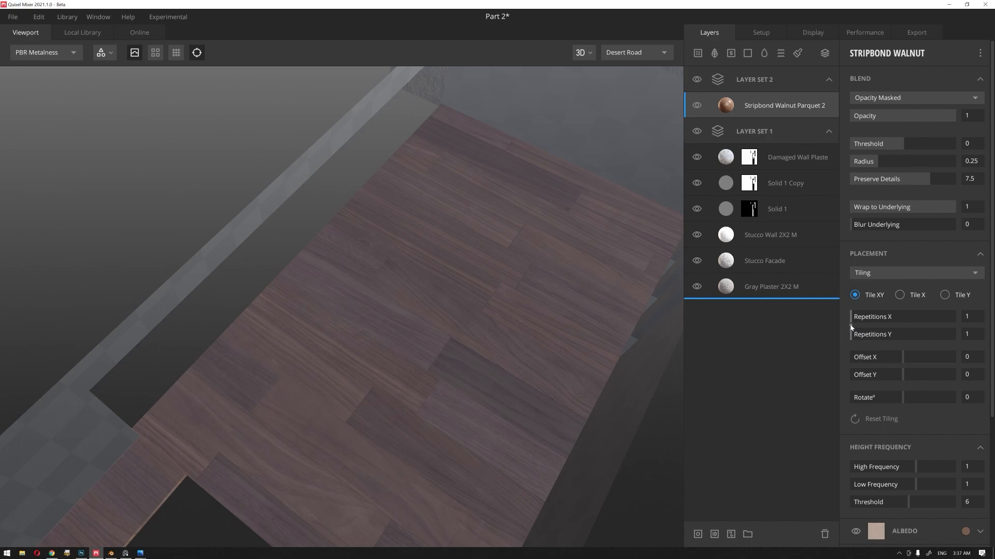
Step: Set the parquet layer's tiling to 7 repetitions in X and Y and rotate it 90°
drag(865, 323, 897, 328)
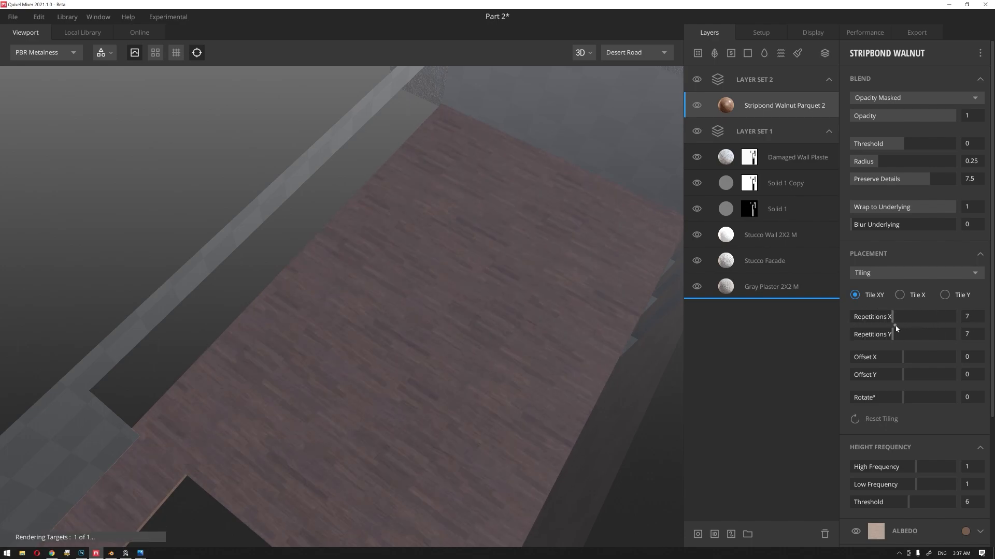
text(90)
key(Return)
Step: Check the plank size on the floor up close and set the parquet's X and Y repetitions to 6
scroll(363, 249, up, 5)
alt+drag(331, 403, 345, 380)
scroll(346, 363, down, 5)
shift+right_drag(315, 346, 572, 353)
scroll(345, 390, up, 3)
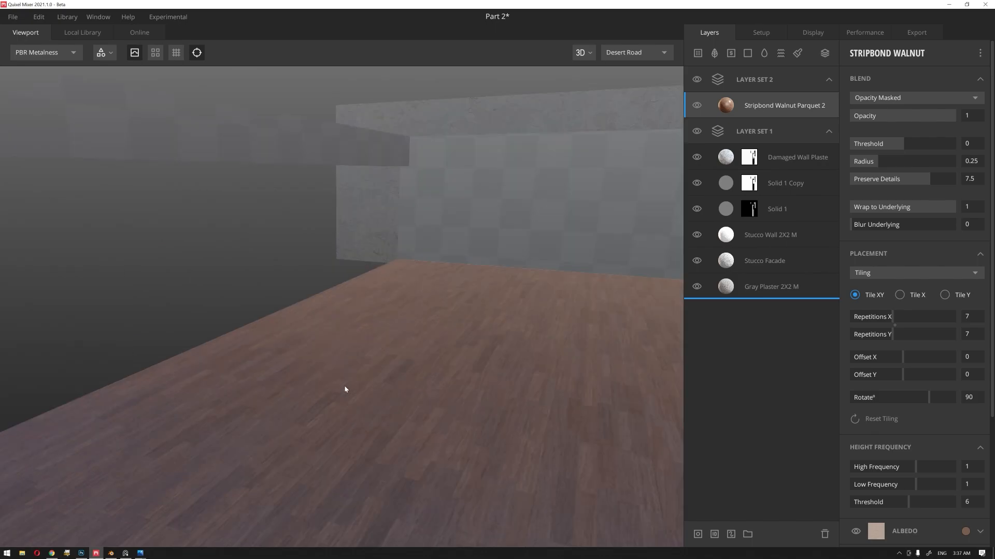
mouse_move(326, 377)
shift+right_down()
mouse_move(580, 375)
mouse_move(479, 375)
shift+right_up()
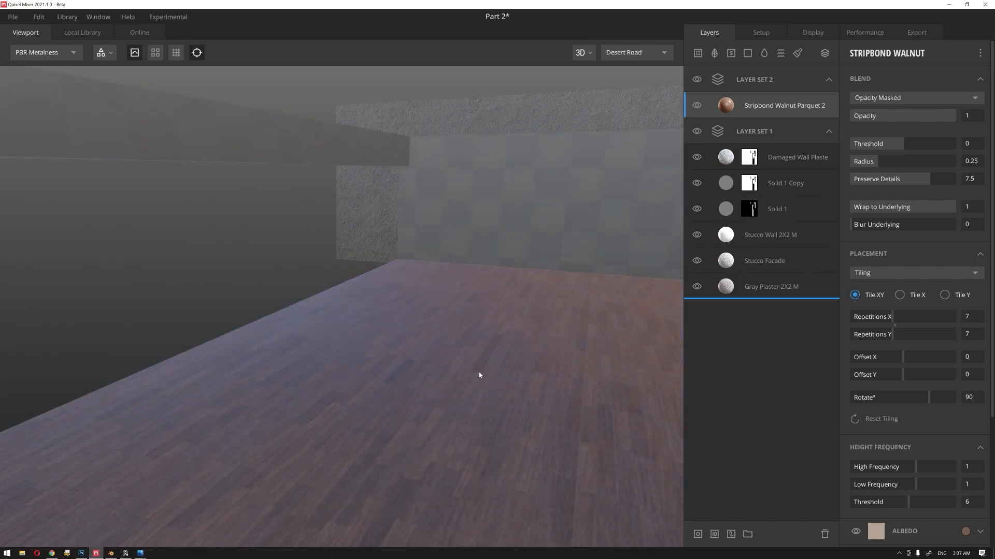
drag(387, 350, 433, 247)
drag(895, 327, 885, 327)
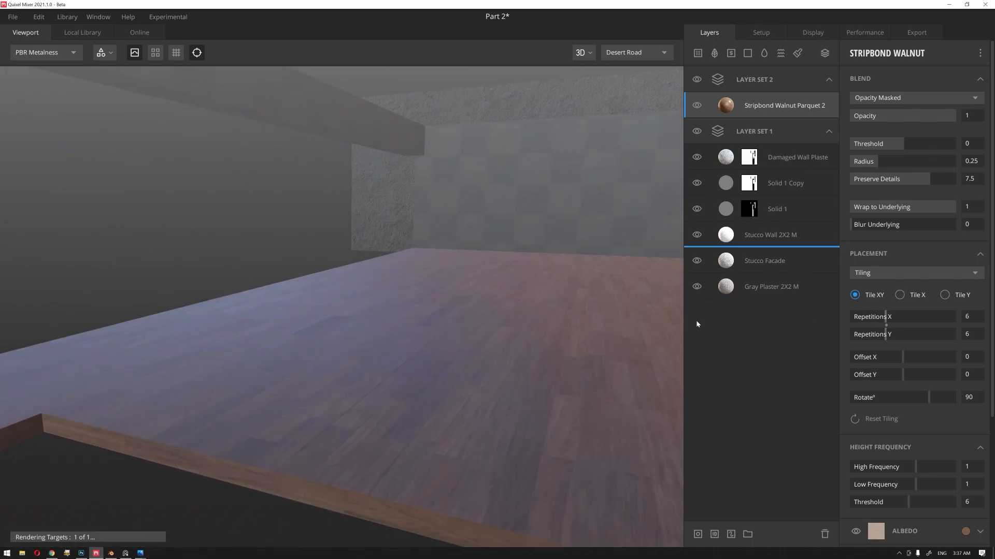
Step: Examine the parquet floor's plank scale, direction and reflections from several angles and distances
drag(246, 363, 299, 396)
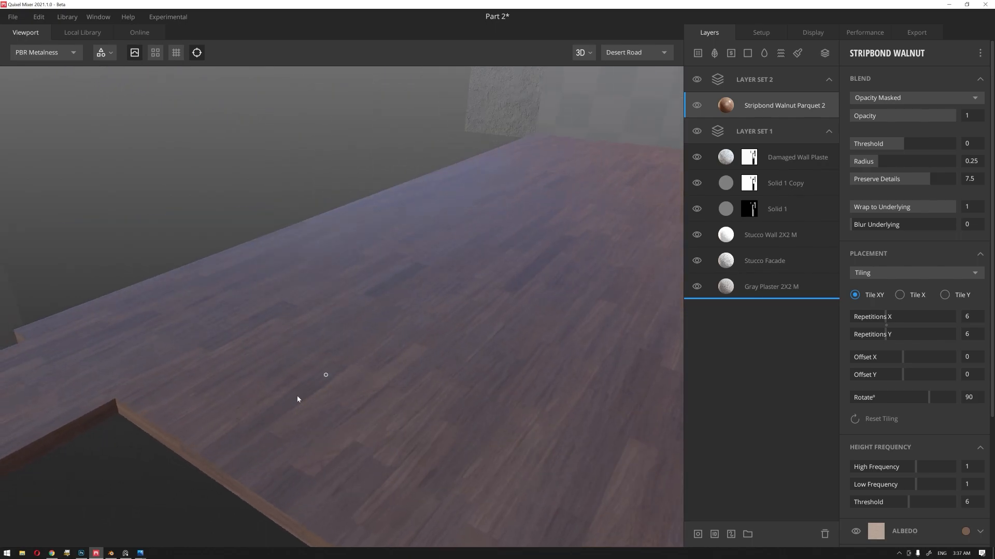
scroll(303, 389, down, 4)
mouse_move(412, 360)
mouse_down()
mouse_move(495, 342)
mouse_move(419, 337)
mouse_move(438, 326)
mouse_move(405, 337)
mouse_move(455, 368)
mouse_move(415, 364)
mouse_up()
scroll(450, 372, down, 4)
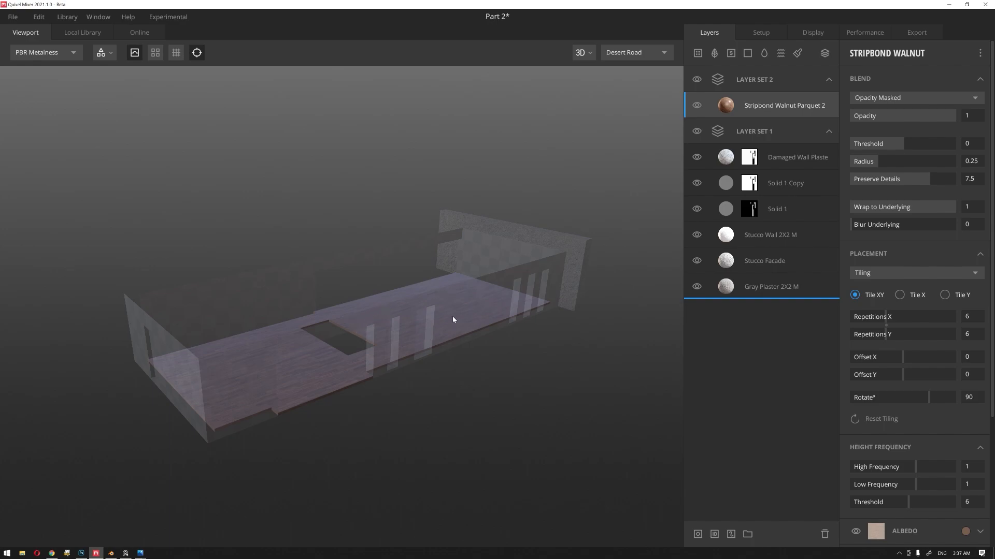
drag(452, 318, 478, 351)
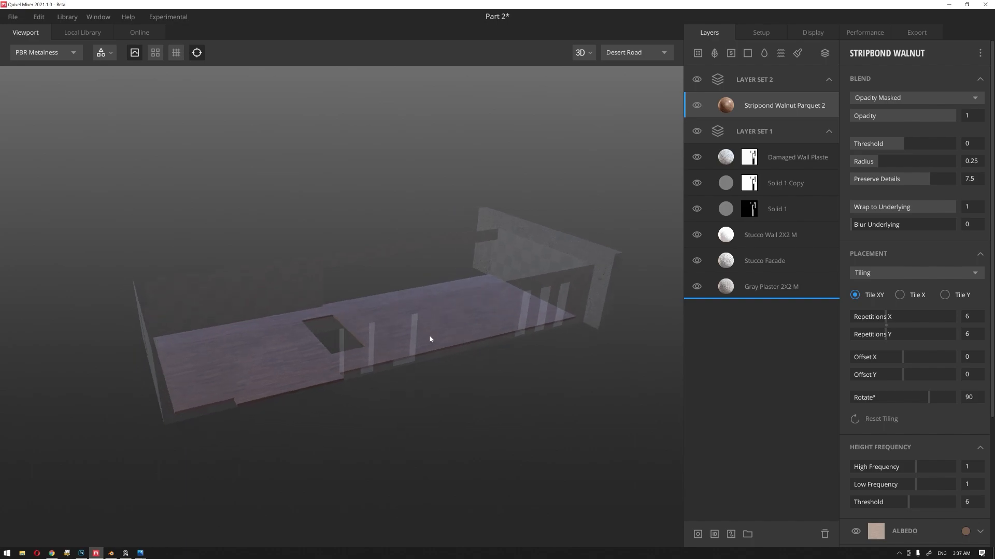
drag(430, 336, 481, 358)
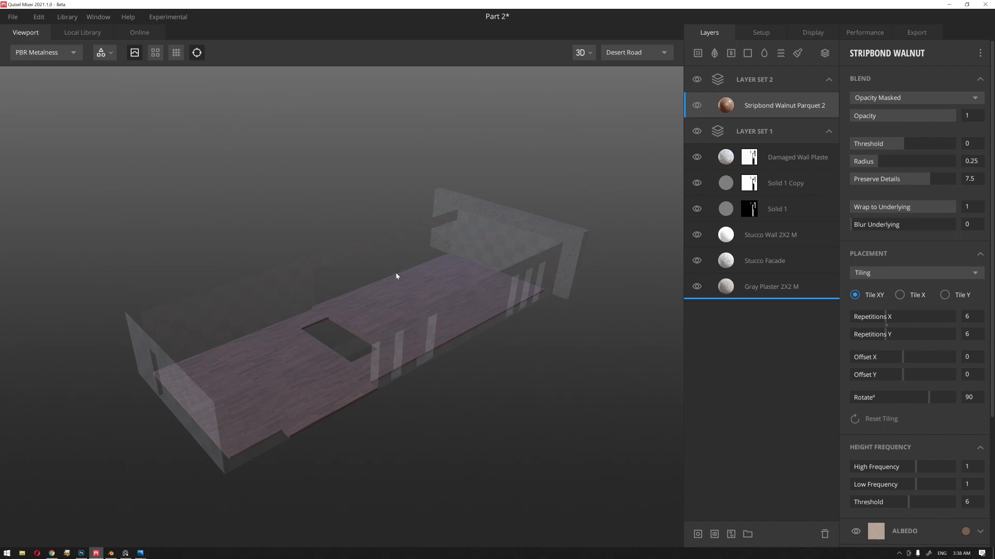
drag(567, 284, 438, 283)
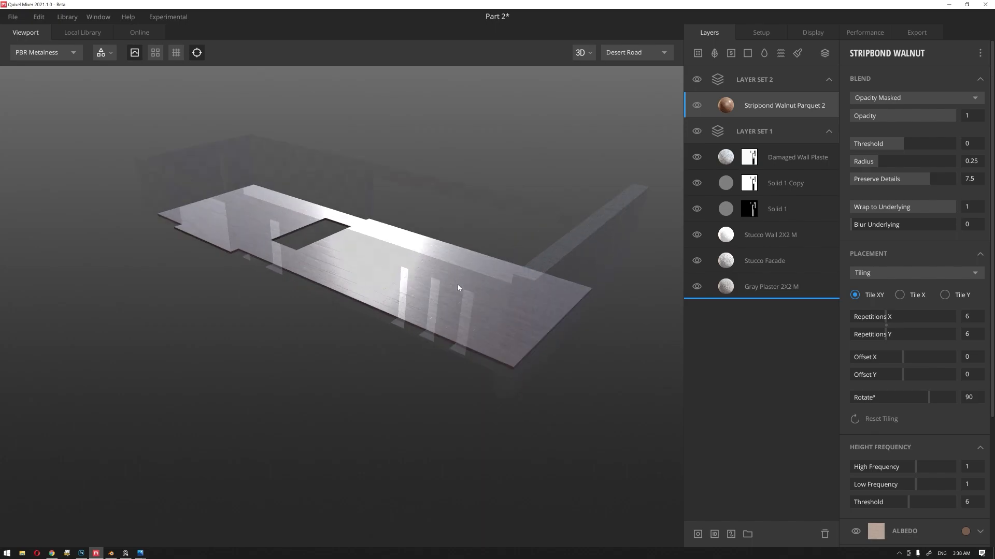
scroll(454, 284, up, 8)
scroll(398, 314, up, 5)
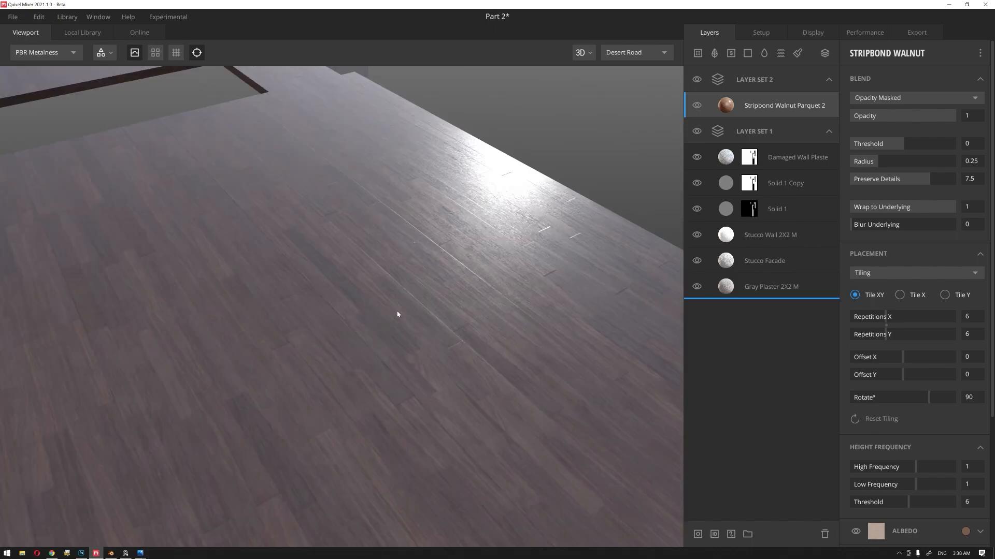
scroll(398, 314, down, 3)
scroll(455, 318, down, 4)
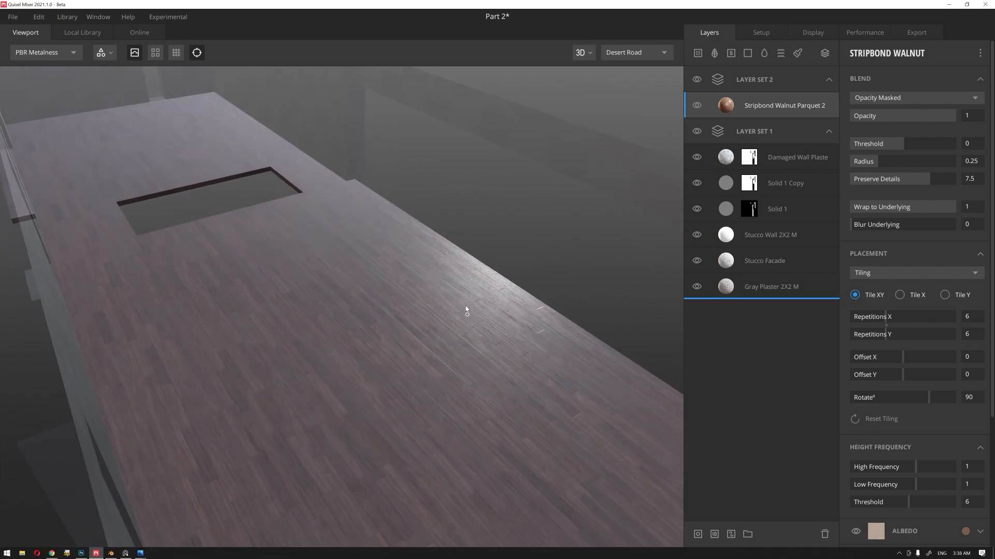